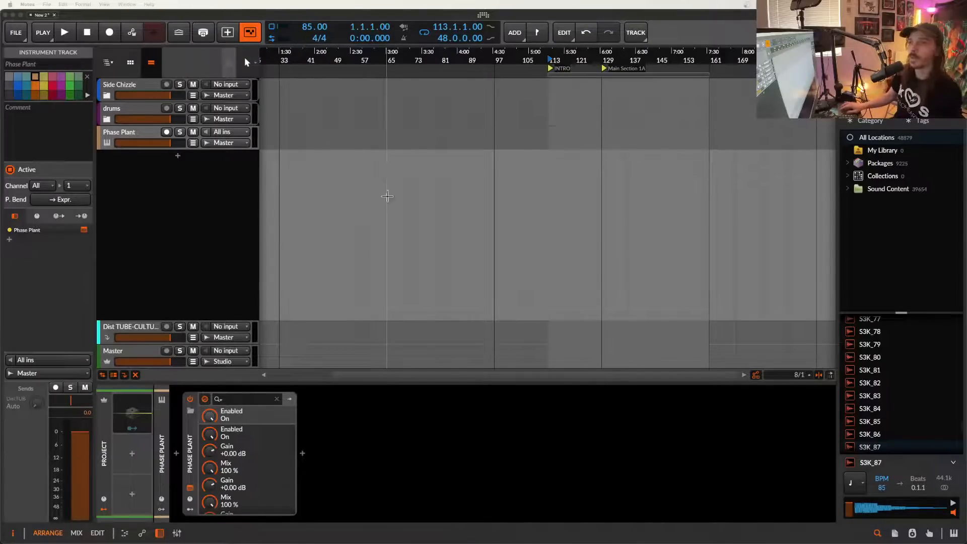
In Phase Plant, set the amp envelope to 391 ms decay and 0% sustain, then add an Envelope modulator with 112 ms decay and 0% sustain.
{"action": "left_click", "coordinate": [493, 144]}
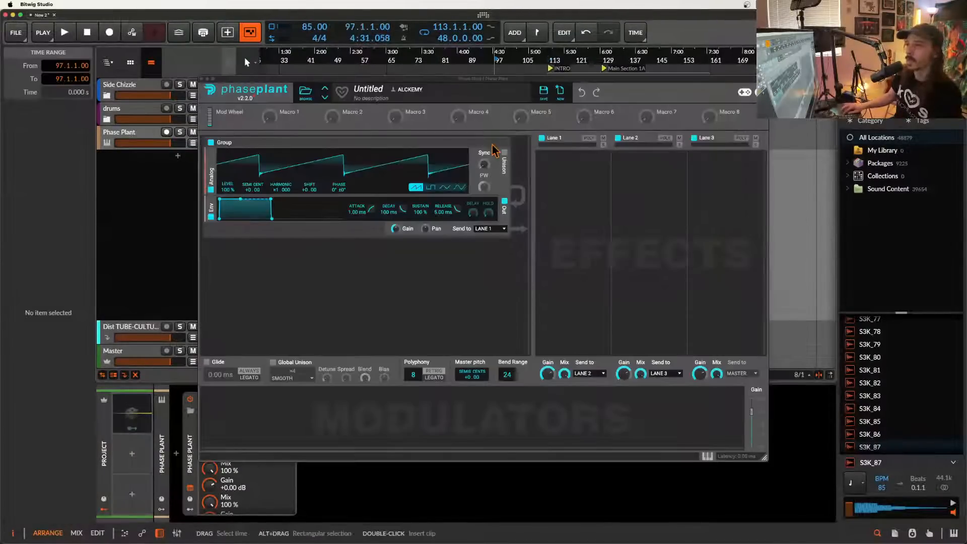
{"action": "left_click_drag", "start_coordinate": [241, 199], "coordinate": [267, 218]}
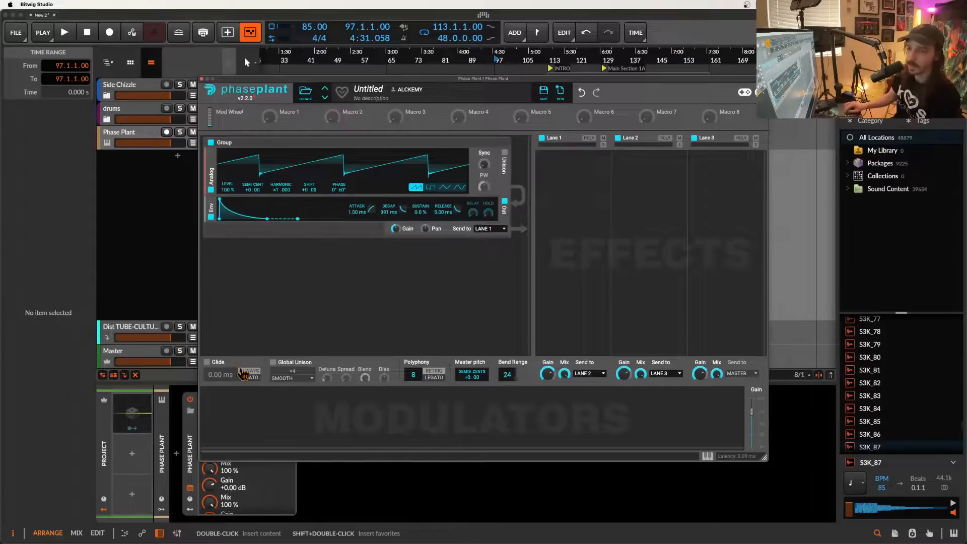
{"action": "left_click", "coordinate": [246, 408]}
{"action": "left_click", "coordinate": [259, 367]}
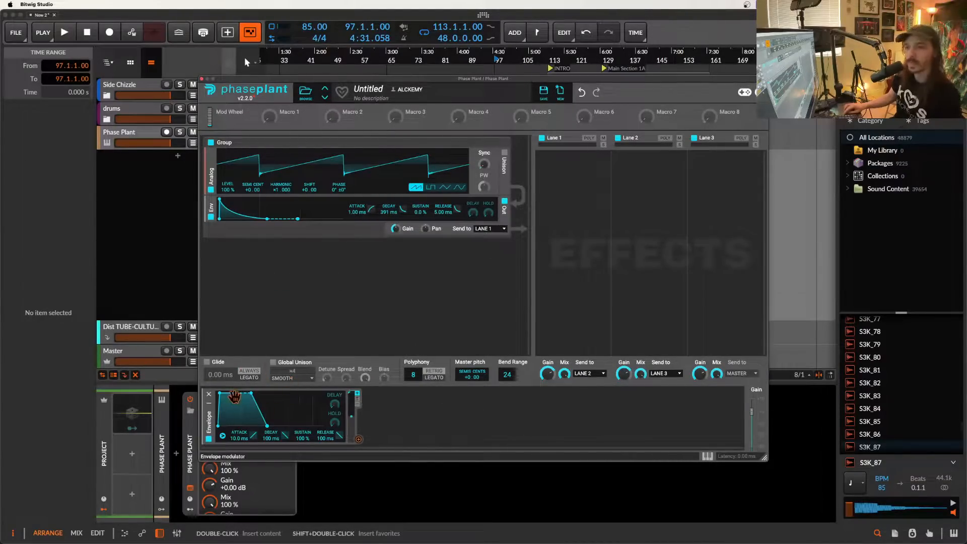
{"action": "left_click_drag", "start_coordinate": [236, 393], "coordinate": [238, 426]}
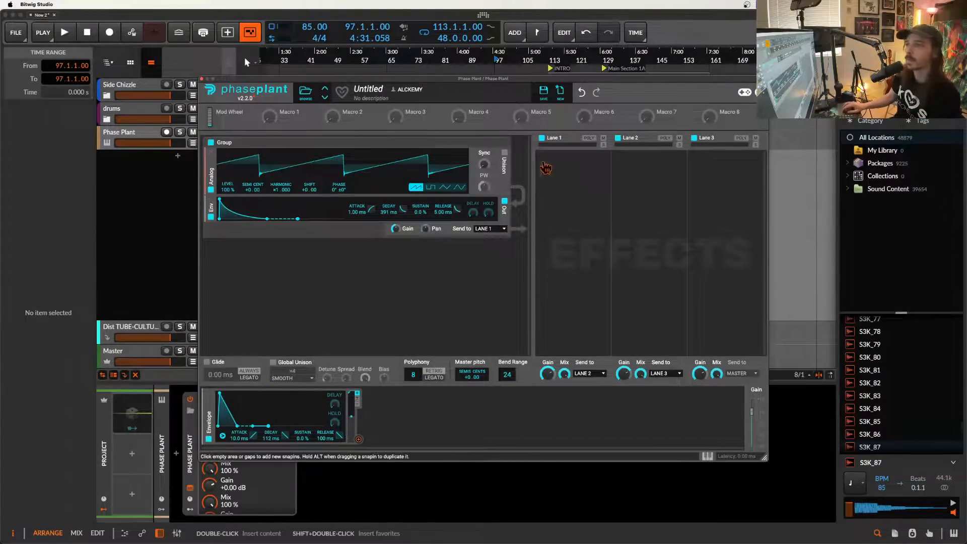
Add a Filter effect to Lane 1 and a Limiter effect to Lane 3.
{"action": "left_click", "coordinate": [562, 168]}
{"action": "left_click", "coordinate": [555, 304]}
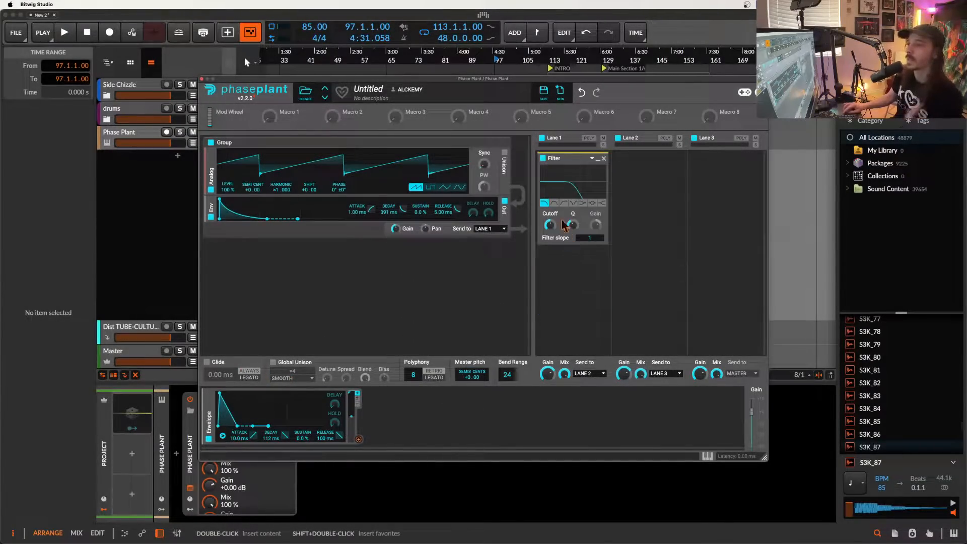
{"action": "left_click", "coordinate": [725, 179]}
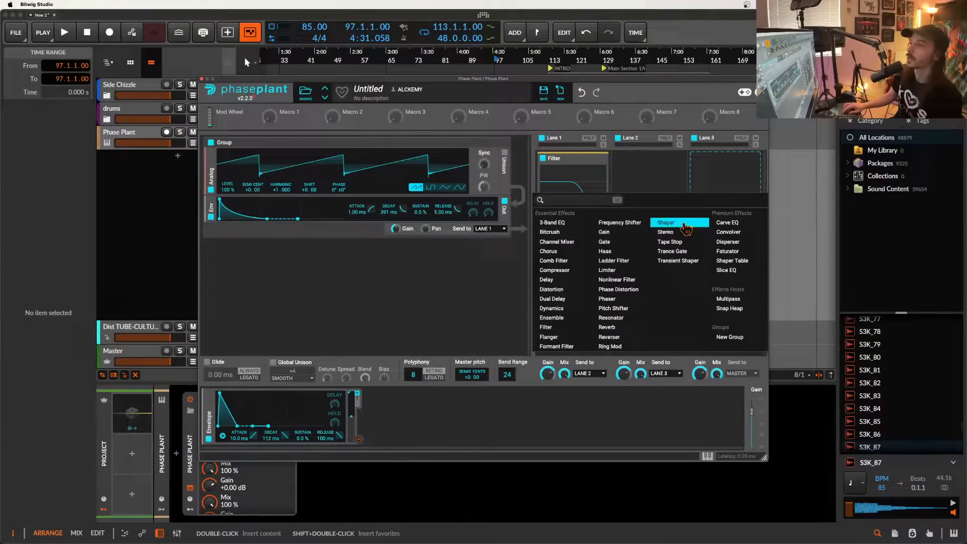
{"action": "left_click", "coordinate": [607, 271]}
Switch the Analog oscillator to a sine wave and disable effects Lane 1.
{"action": "left_click", "coordinate": [459, 187]}
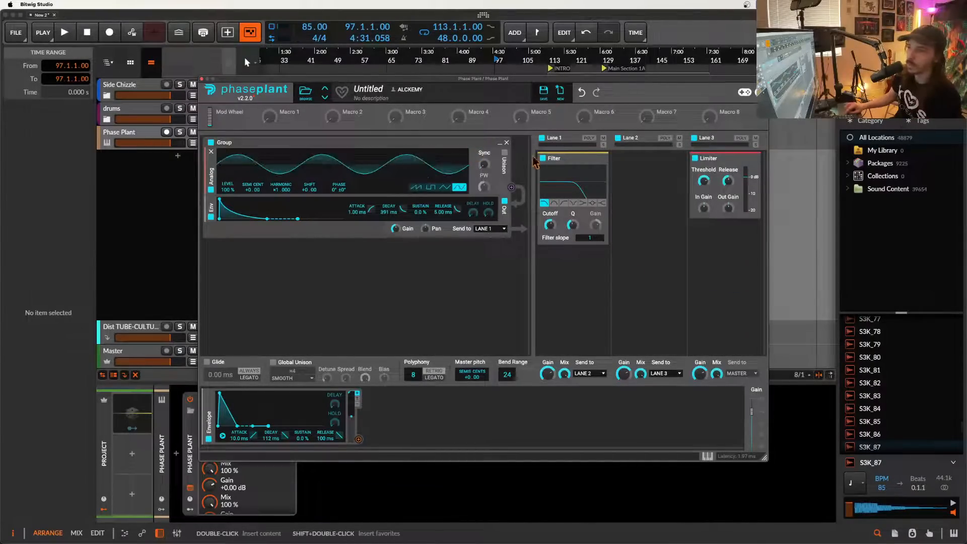
{"action": "left_click", "coordinate": [541, 137]}
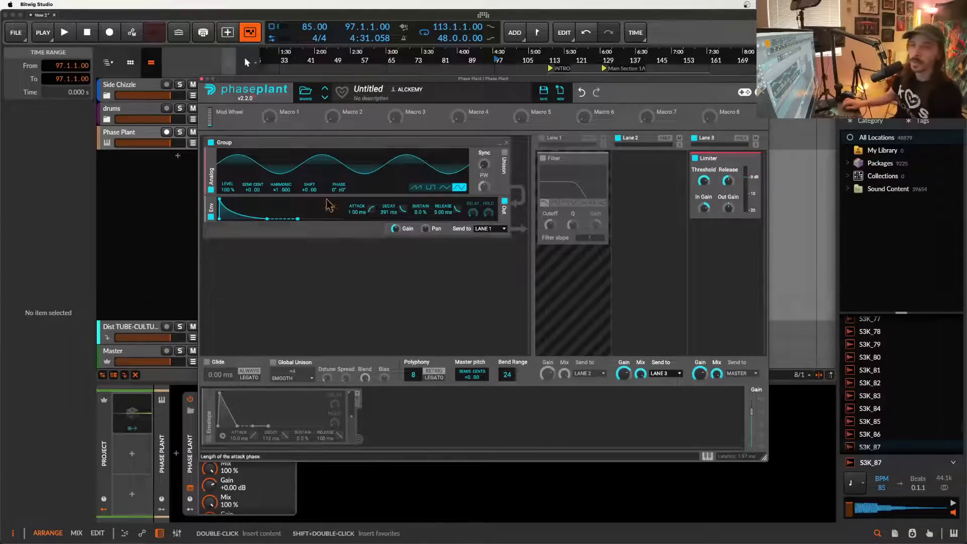
Expand the Side Chizzle group, record-arm the Phase Plant track below drums, and close the plugin window.
{"action": "left_click", "coordinate": [107, 95]}
{"action": "left_click", "coordinate": [170, 109]}
{"action": "left_click", "coordinate": [170, 108]}
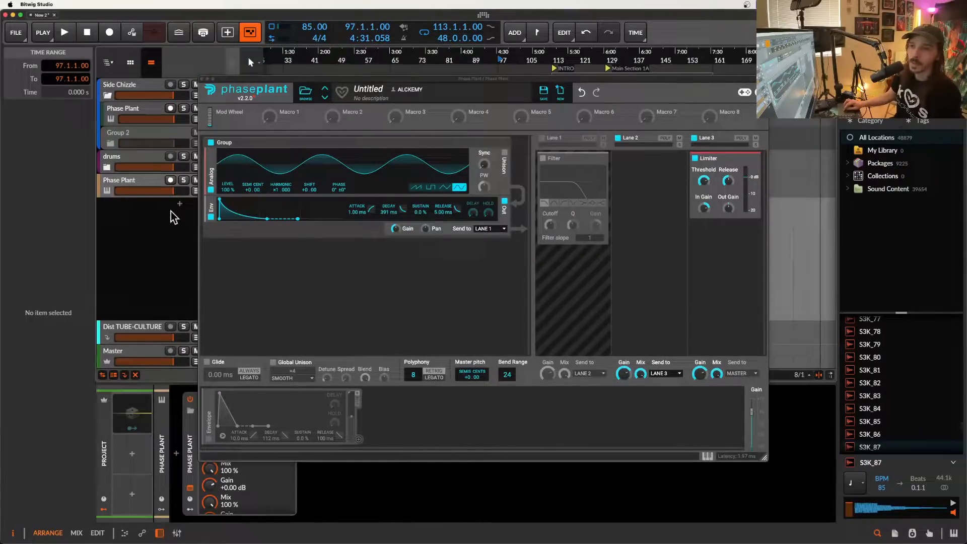
{"action": "left_click", "coordinate": [170, 179]}
{"action": "left_click", "coordinate": [201, 79]}
Create a two-bar clip at bar 65 on the armed Phase Plant track.
{"action": "scroll", "coordinate": [395, 217], "scroll_direction": "down", "scroll_amount": 2}
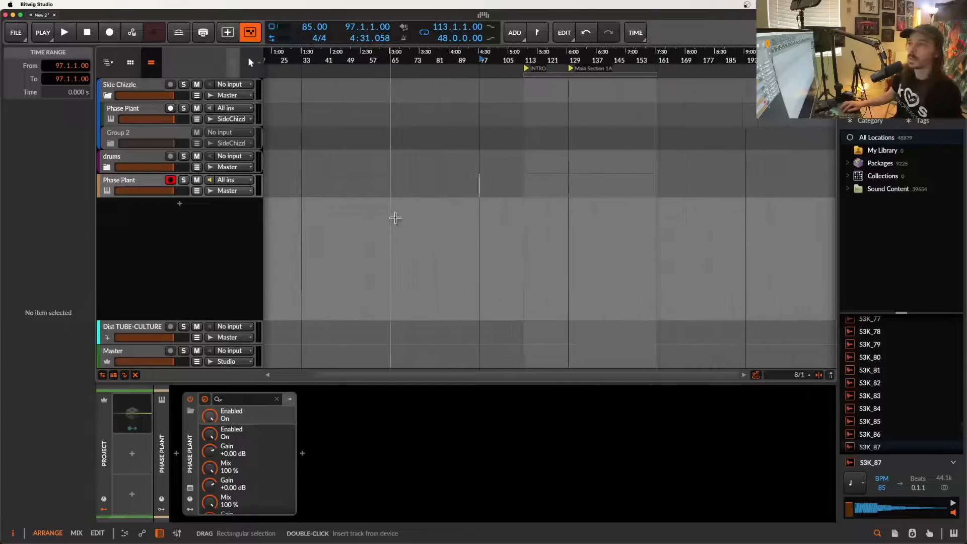
{"action": "scroll", "coordinate": [394, 216], "scroll_direction": "down", "scroll_amount": 1}
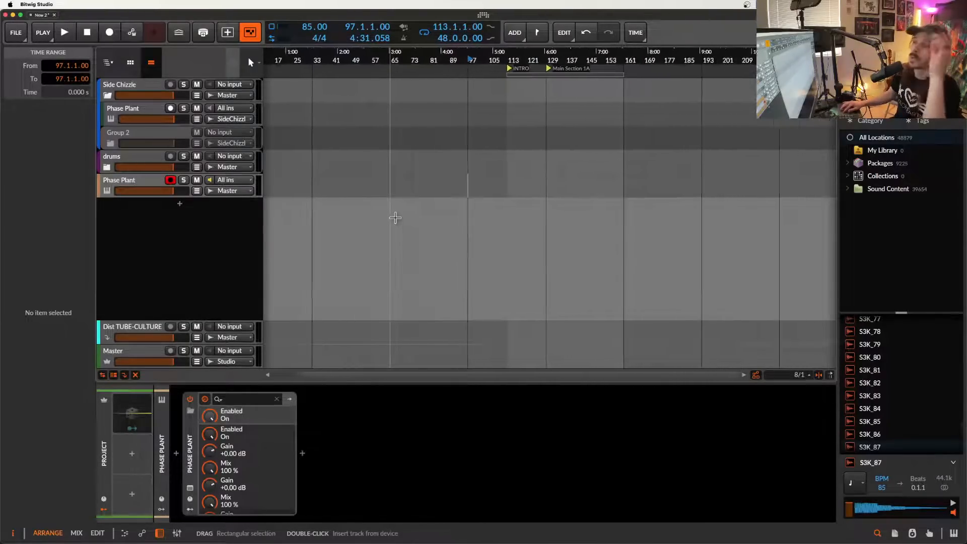
{"action": "scroll", "coordinate": [444, 215], "scroll_direction": "up", "scroll_amount": 1}
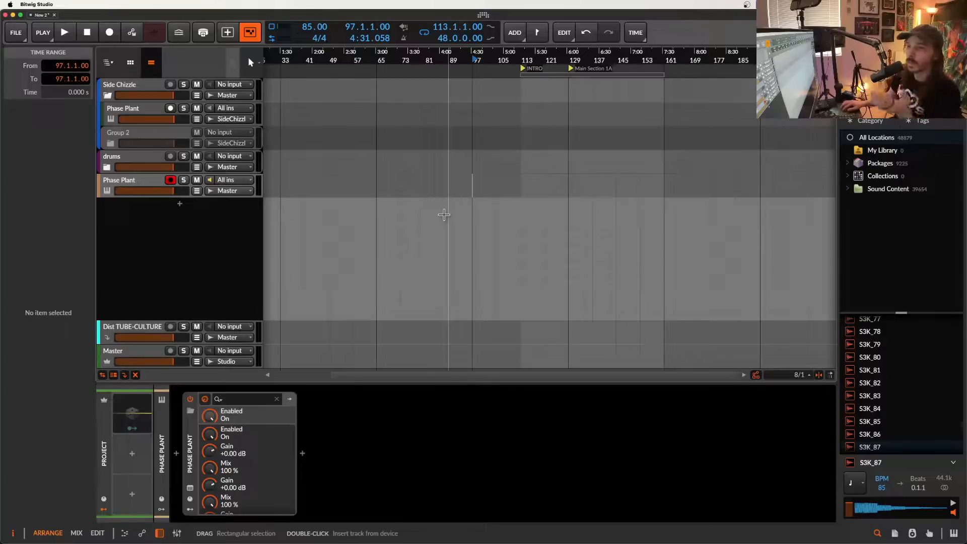
{"action": "double_click", "coordinate": [377, 185]}
{"action": "scroll", "coordinate": [380, 187], "scroll_direction": "up", "scroll_amount": 5}
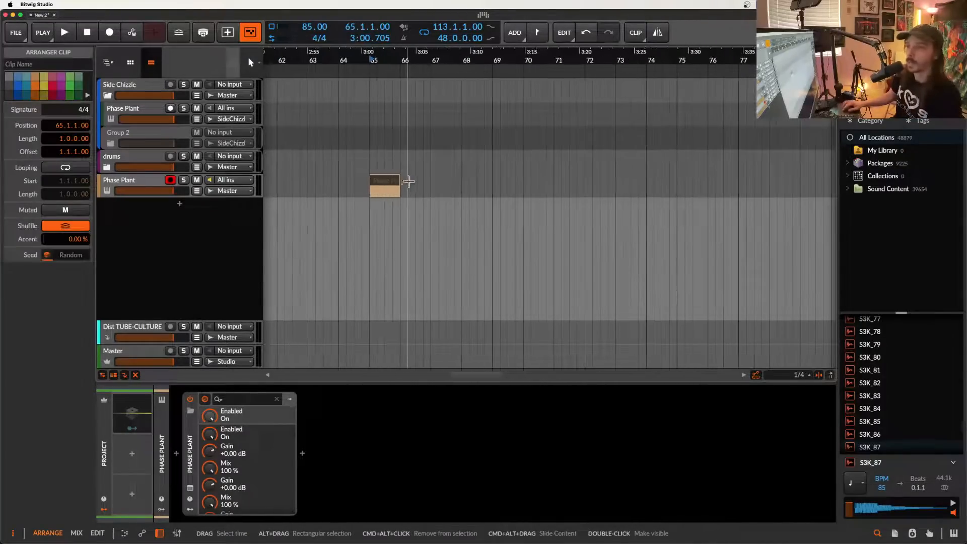
{"action": "scroll", "coordinate": [403, 182], "scroll_direction": "up", "scroll_amount": 2}
{"action": "left_click_drag", "start_coordinate": [407, 182], "coordinate": [450, 182]}
{"action": "left_click", "coordinate": [419, 219]}
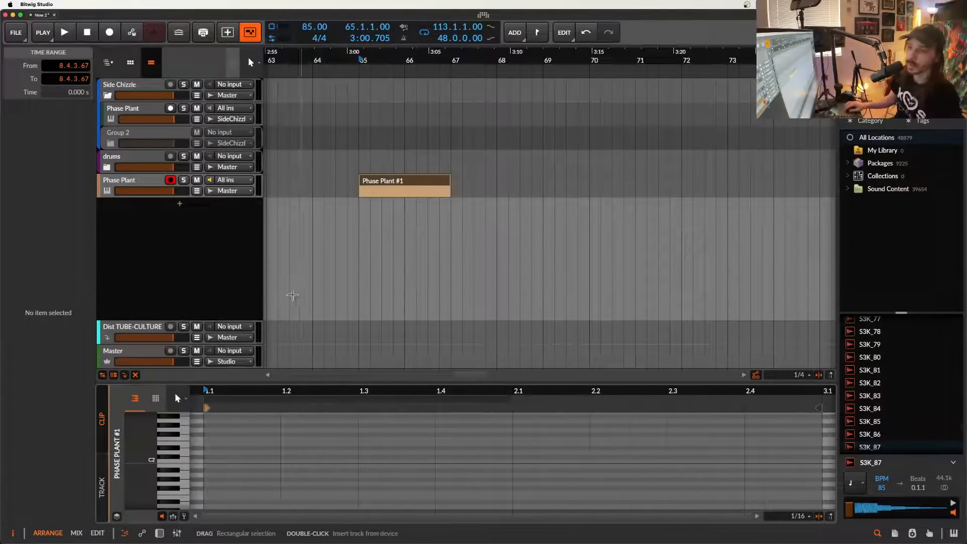
Draw a D#3 note at 1.1.1 in the new clip and lengthen it to 0.0.2.00.
{"action": "scroll", "coordinate": [212, 448], "scroll_direction": "down", "scroll_amount": 3}
{"action": "scroll", "coordinate": [212, 448], "scroll_direction": "up", "scroll_amount": 3}
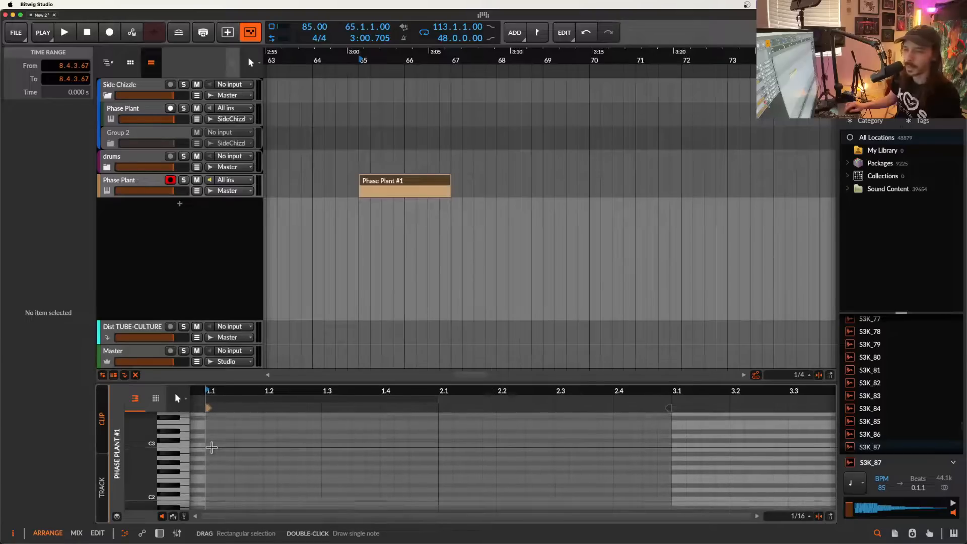
{"action": "double_click", "coordinate": [213, 431]}
{"action": "scroll", "coordinate": [224, 432], "scroll_direction": "up", "scroll_amount": 3}
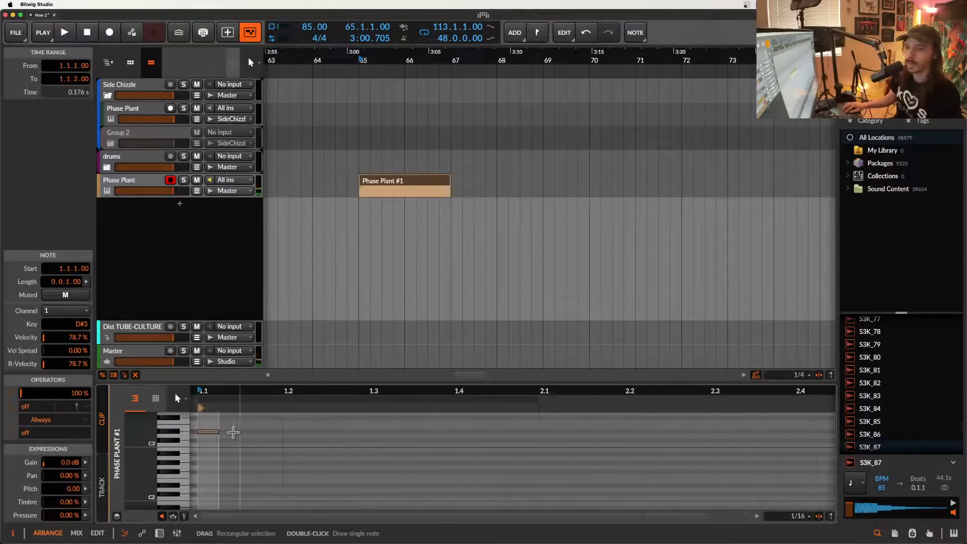
{"action": "scroll", "coordinate": [236, 432], "scroll_direction": "down", "scroll_amount": 3}
{"action": "scroll", "coordinate": [237, 430], "scroll_direction": "up", "scroll_amount": 3}
{"action": "scroll", "coordinate": [238, 431], "scroll_direction": "left", "scroll_amount": 2}
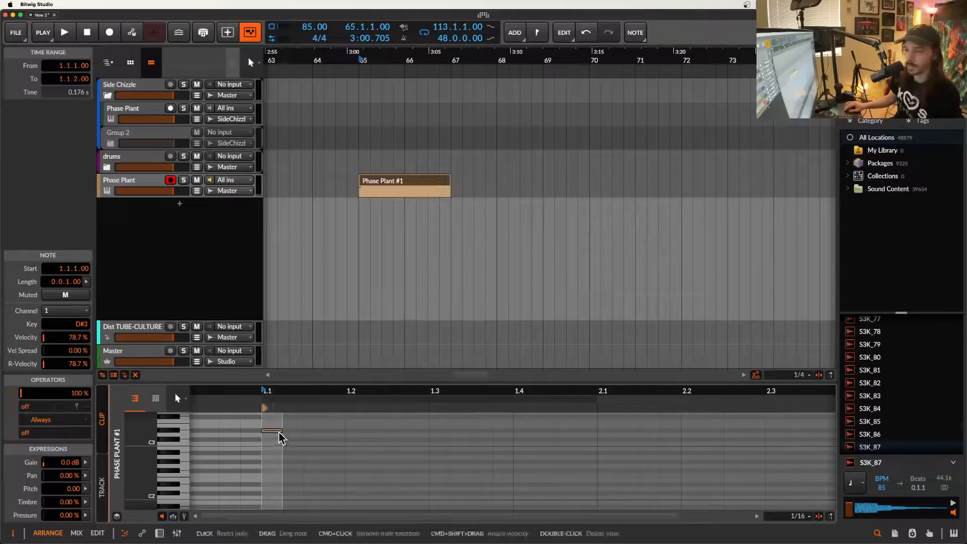
{"action": "left_click_drag", "start_coordinate": [282, 431], "coordinate": [308, 430]}
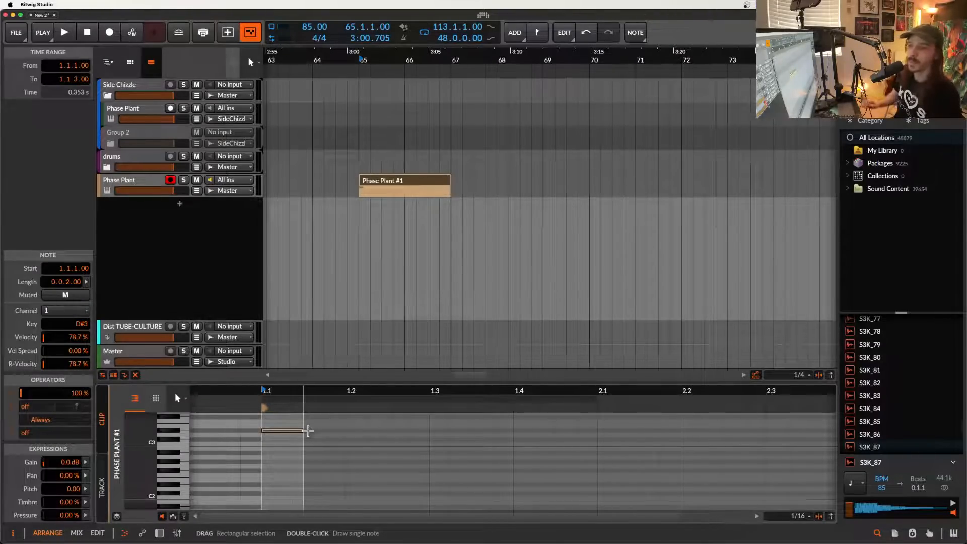
Add sixteenth-length D#3 notes at 1.1.4 and 1.2.1, and play the phrase back.
{"action": "double_click", "coordinate": [332, 431]}
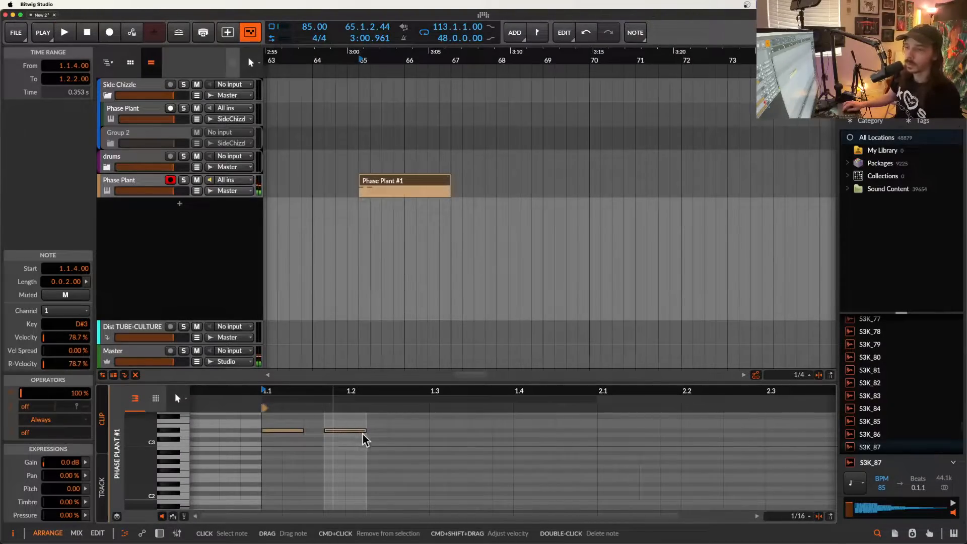
{"action": "left_click_drag", "start_coordinate": [365, 431], "coordinate": [346, 431]}
{"action": "double_click", "coordinate": [355, 431]}
{"action": "key", "text": "space"}
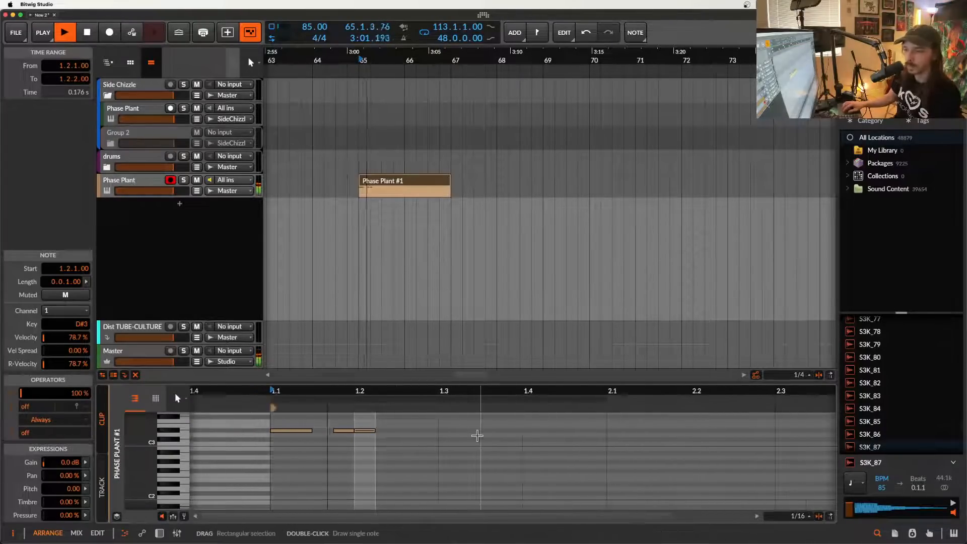
{"action": "key", "text": "space"}
Continue the melody with sixteenth notes E3 at 1.2.3, D#3 at 1.3.1, C#3 at 1.3.3 and D#3 at 1.4.1.
{"action": "double_click", "coordinate": [403, 426]}
{"action": "double_click", "coordinate": [441, 430]}
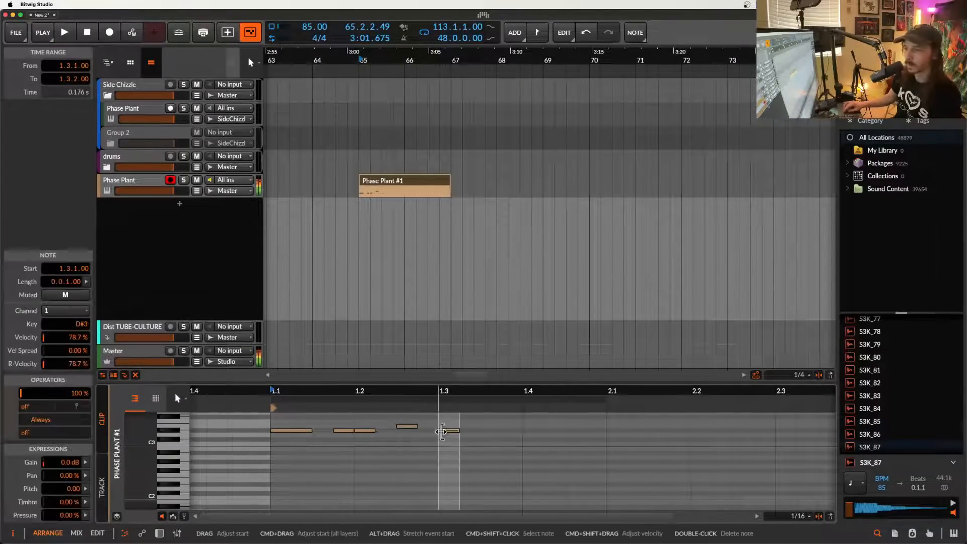
{"action": "double_click", "coordinate": [490, 439]}
{"action": "double_click", "coordinate": [530, 430]}
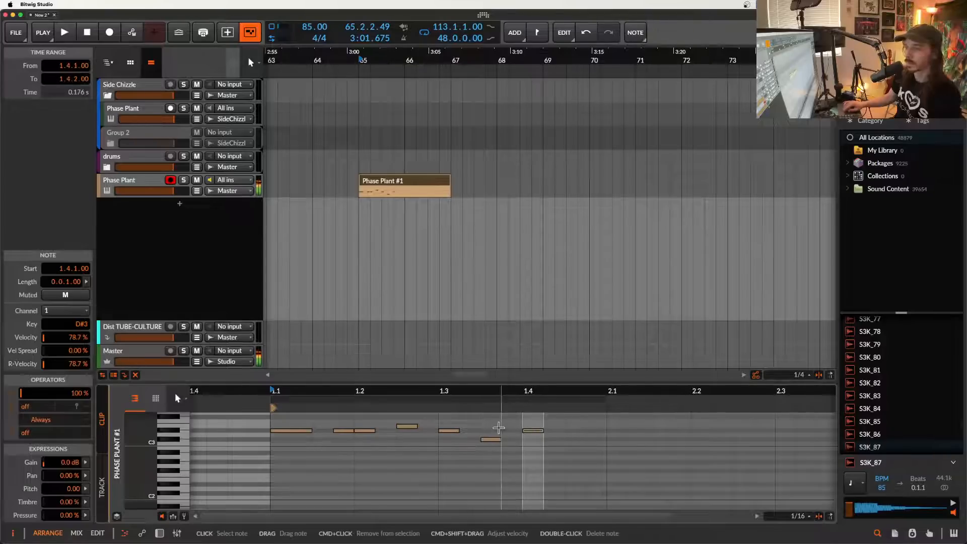
Set the arranger loop to the clip's first bar, from 65.1.1 with a length of one bar.
{"action": "scroll", "coordinate": [498, 428], "scroll_direction": "down", "scroll_amount": 2}
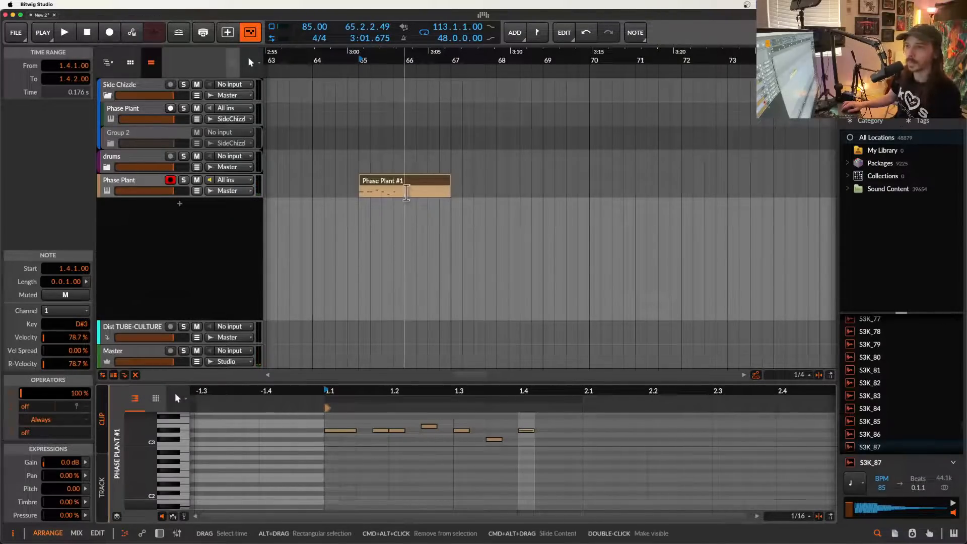
{"action": "left_click_drag", "start_coordinate": [406, 191], "coordinate": [362, 194]}
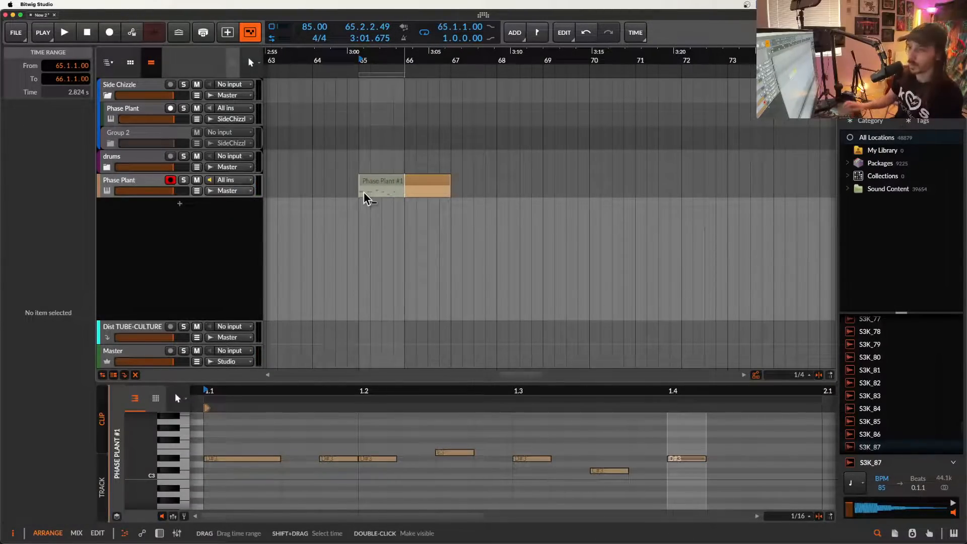
{"action": "scroll", "coordinate": [364, 196], "scroll_direction": "up", "scroll_amount": 5}
{"action": "left_click", "coordinate": [342, 189]}
{"action": "mouse_move", "coordinate": [349, 191]}
{"action": "left_mouse_down"}
{"action": "mouse_move", "coordinate": [497, 191]}
{"action": "mouse_move", "coordinate": [412, 182]}
{"action": "mouse_move", "coordinate": [347, 191]}
{"action": "left_mouse_up"}
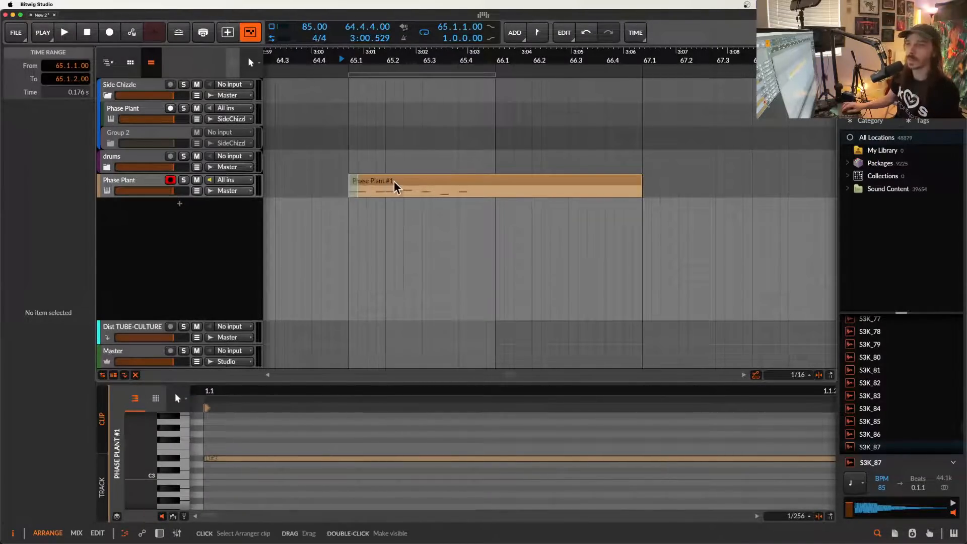
Split the Phase Plant clip at 65.2.3, just before the E3 note.
{"action": "scroll", "coordinate": [347, 191], "scroll_direction": "up", "scroll_amount": 2}
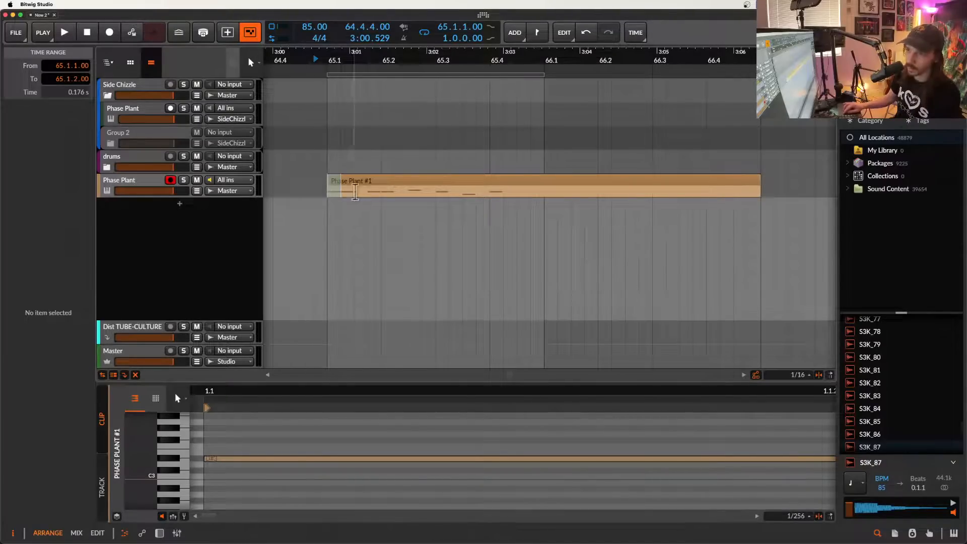
{"action": "left_click_drag", "start_coordinate": [408, 192], "coordinate": [518, 191]}
{"action": "left_click", "coordinate": [406, 165]}
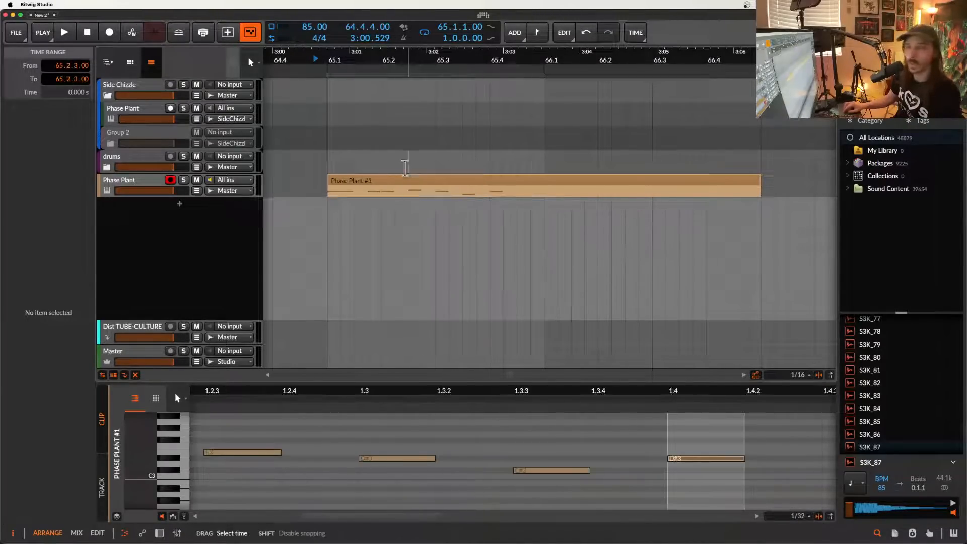
{"action": "scroll", "coordinate": [427, 187], "scroll_direction": "up", "scroll_amount": 3}
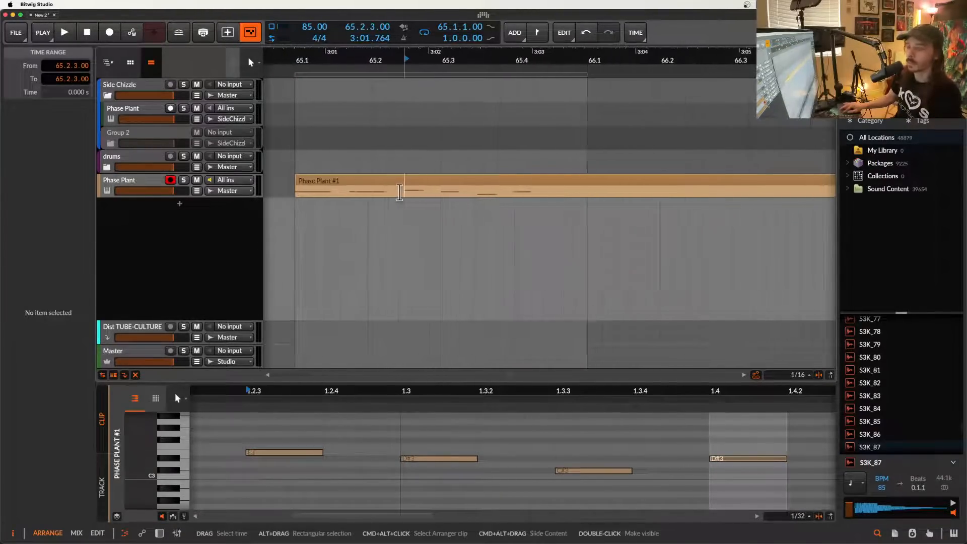
{"action": "key", "text": "super+e"}
Select the first part of the split clip and play the phrase from 65.1.1.
{"action": "scroll", "coordinate": [400, 192], "scroll_direction": "down", "scroll_amount": 5}
{"action": "left_click", "coordinate": [385, 183]}
{"action": "scroll", "coordinate": [385, 183], "scroll_direction": "down", "scroll_amount": 1}
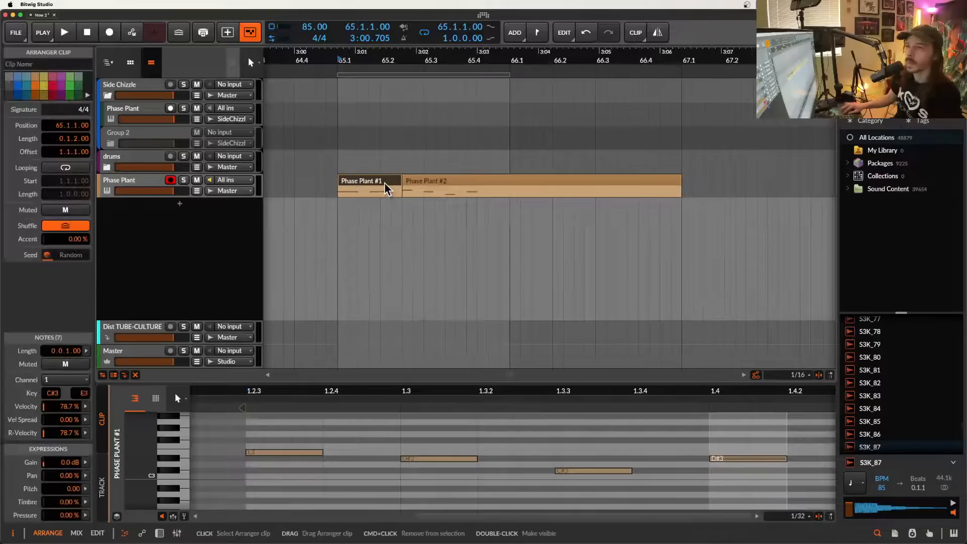
{"action": "scroll", "coordinate": [385, 183], "scroll_direction": "up", "scroll_amount": 2}
{"action": "key", "text": "space"}
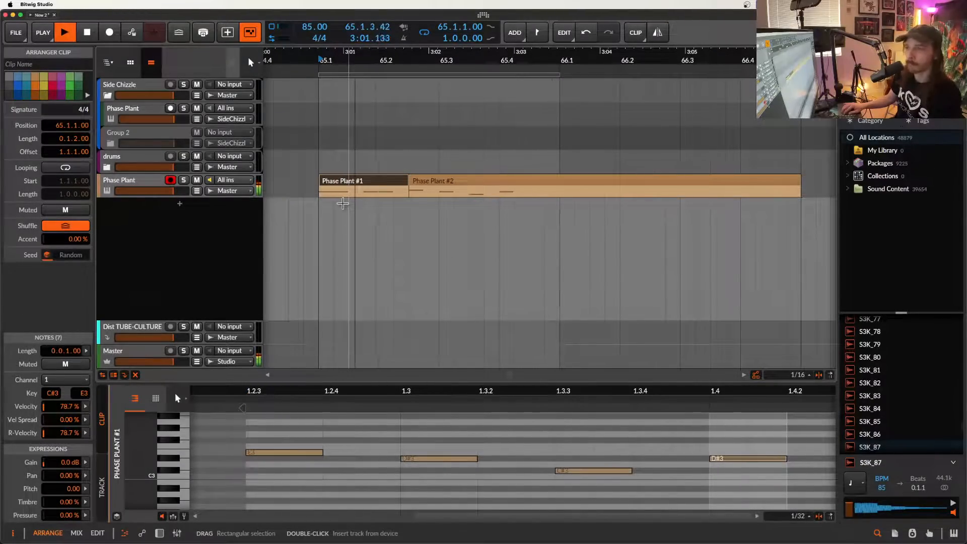
{"action": "scroll", "coordinate": [347, 203], "scroll_direction": "up", "scroll_amount": 1}
{"action": "scroll", "coordinate": [348, 203], "scroll_direction": "up", "scroll_amount": 1}
{"action": "key", "text": "space"}
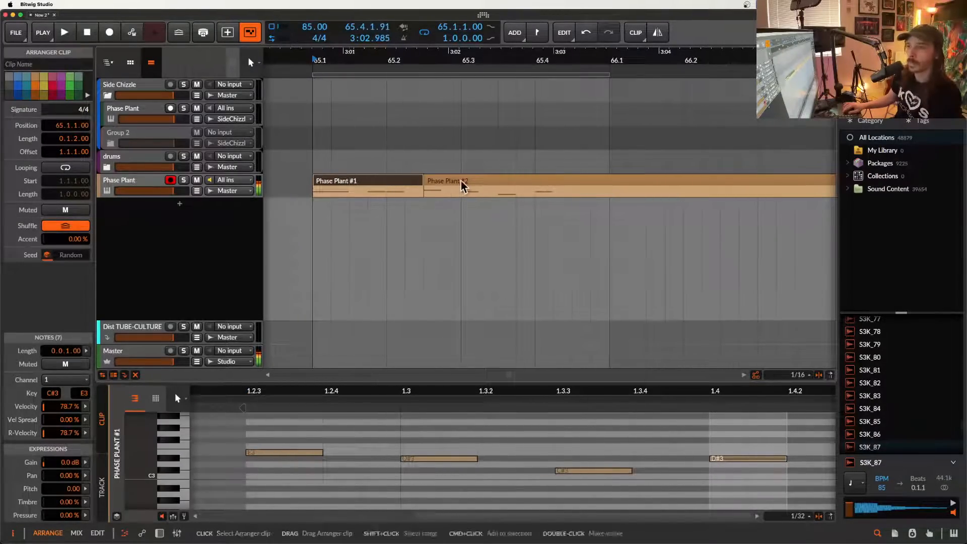
In the second clip, shift the notes from 1.3.1 onward slightly late off the grid, starting the last D#3 at 1.4.1.26.
{"action": "double_click", "coordinate": [463, 182]}
{"action": "scroll", "coordinate": [449, 468], "scroll_direction": "up", "scroll_amount": 4}
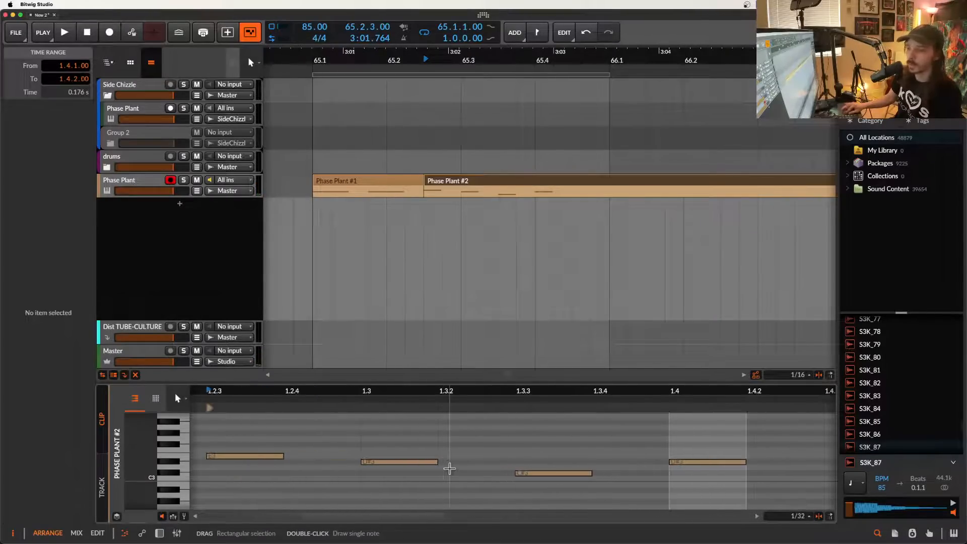
{"action": "scroll", "coordinate": [449, 468], "scroll_direction": "down", "scroll_amount": 5}
{"action": "scroll", "coordinate": [374, 475], "scroll_direction": "up", "scroll_amount": 2}
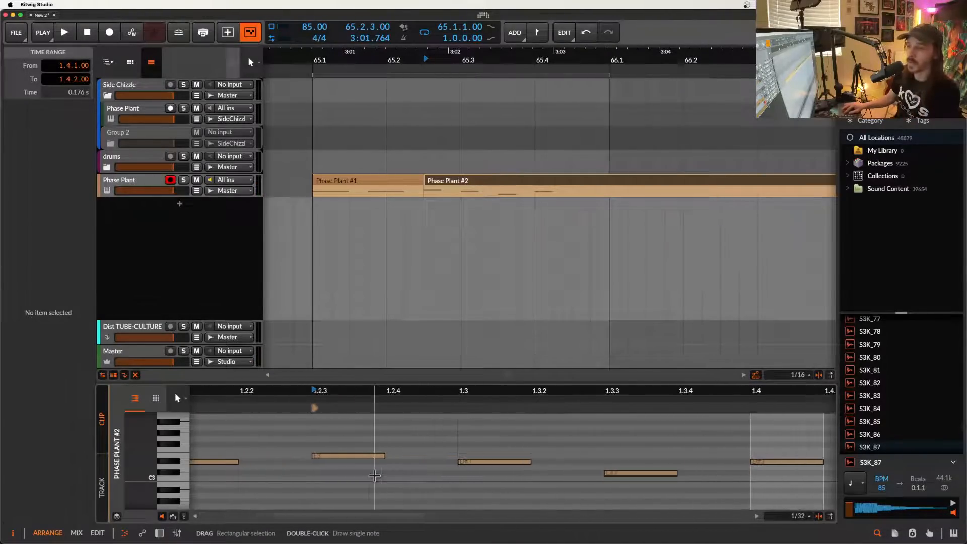
{"action": "scroll", "coordinate": [458, 463], "scroll_direction": "up", "scroll_amount": 2}
{"action": "left_click", "coordinate": [458, 463]}
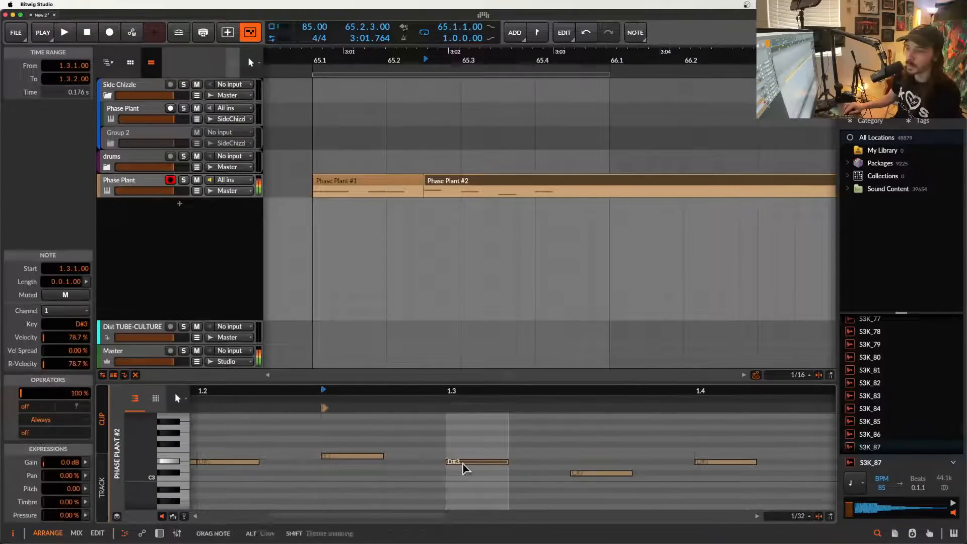
{"action": "left_click_drag", "start_coordinate": [467, 464], "coordinate": [616, 459]}
{"action": "scroll", "coordinate": [587, 474], "scroll_direction": "down", "scroll_amount": 2}
{"action": "scroll", "coordinate": [615, 459], "scroll_direction": "down", "scroll_amount": 2}
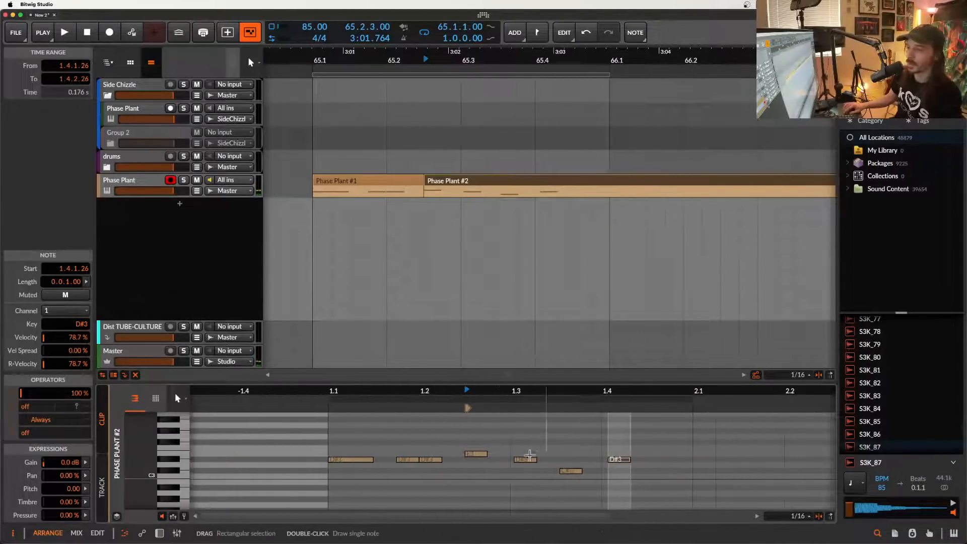
In the second clip, shift the E3 note slightly late so that it starts at 1.2.3.11.
{"action": "scroll", "coordinate": [381, 461], "scroll_direction": "up", "scroll_amount": 2}
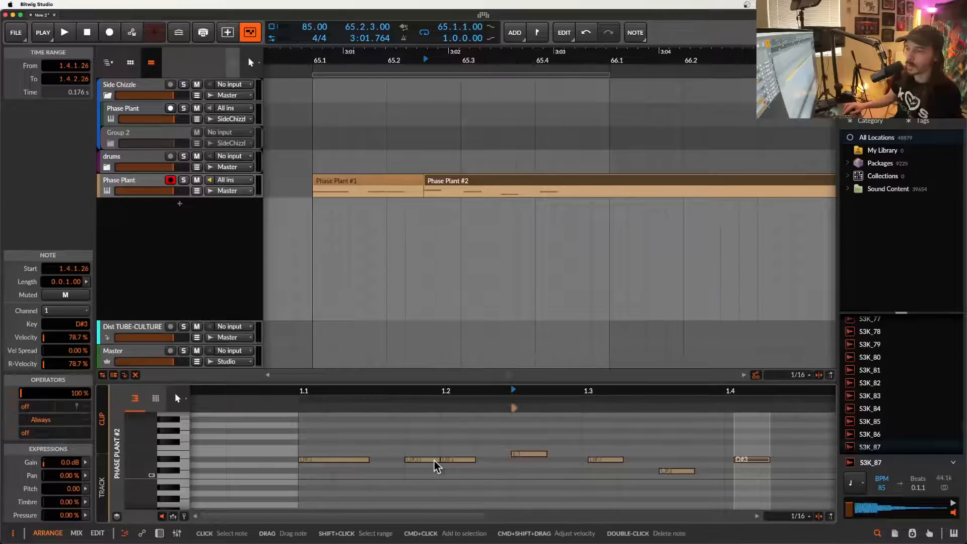
{"action": "scroll", "coordinate": [515, 460], "scroll_direction": "up", "scroll_amount": 2}
{"action": "left_click", "coordinate": [518, 454]}
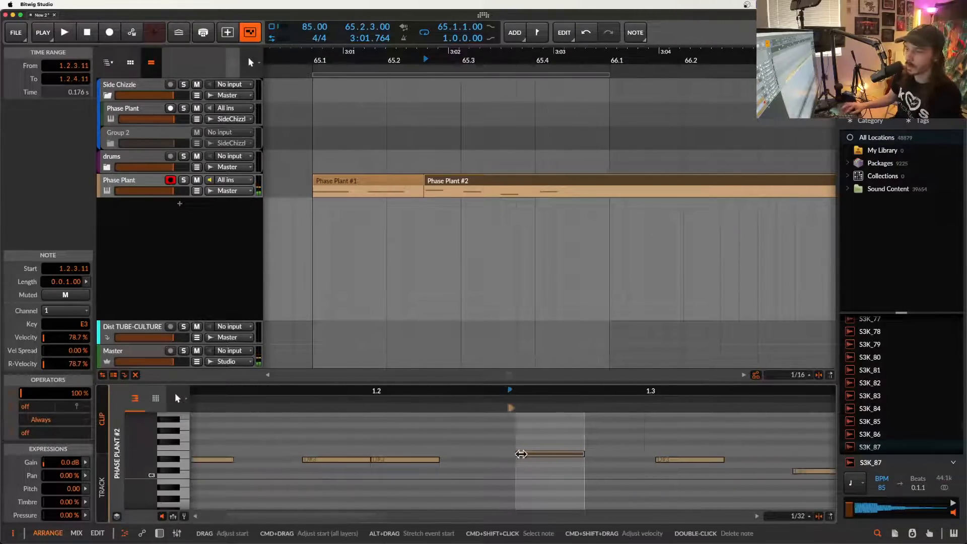
Play the phrase from the first clip's start at 65.1.1 and open the second clip to check its shifted notes.
{"action": "scroll", "coordinate": [520, 454], "scroll_direction": "down", "scroll_amount": 2}
{"action": "left_click", "coordinate": [385, 181]}
{"action": "key", "text": "space"}
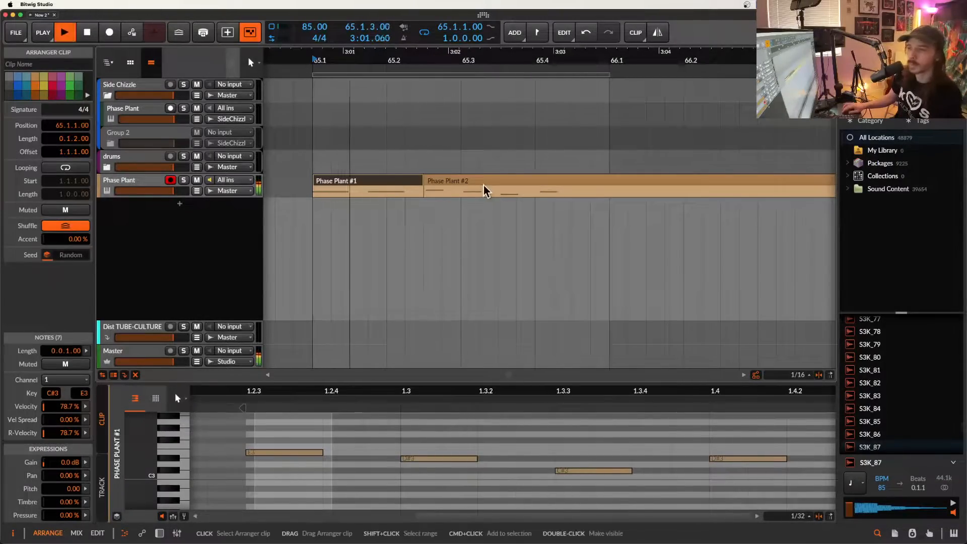
{"action": "scroll", "coordinate": [482, 186], "scroll_direction": "down", "scroll_amount": 1}
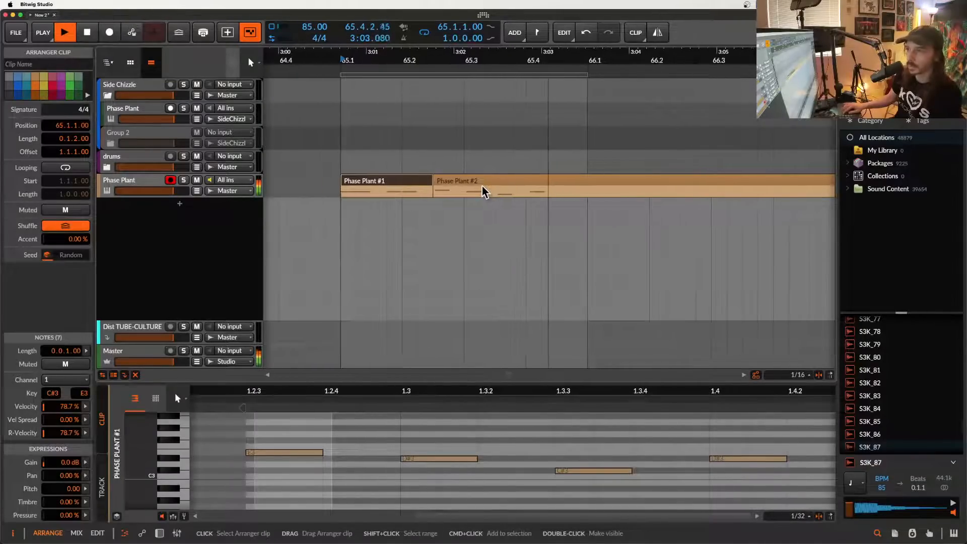
{"action": "left_click", "coordinate": [471, 183]}
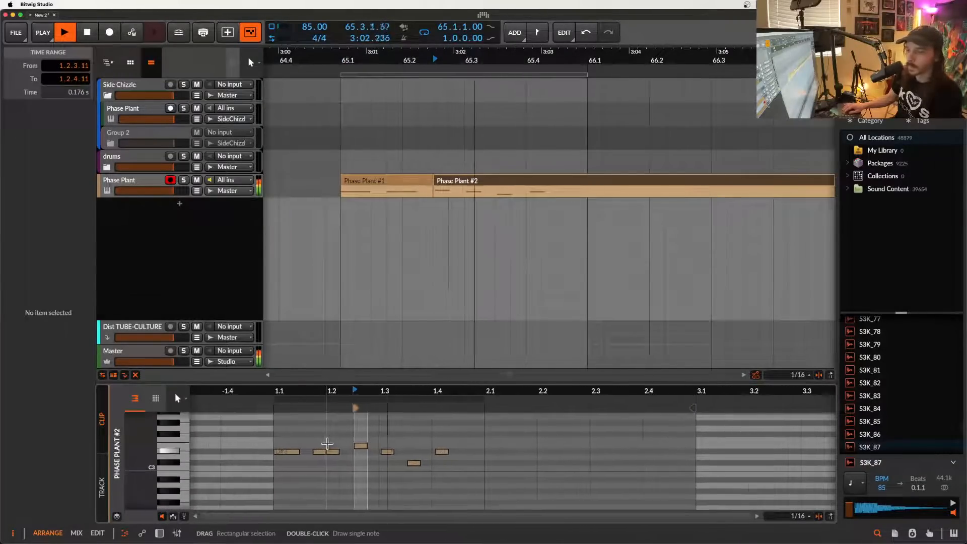
{"action": "scroll", "coordinate": [327, 443], "scroll_direction": "down", "scroll_amount": 2}
{"action": "key", "text": "space"}
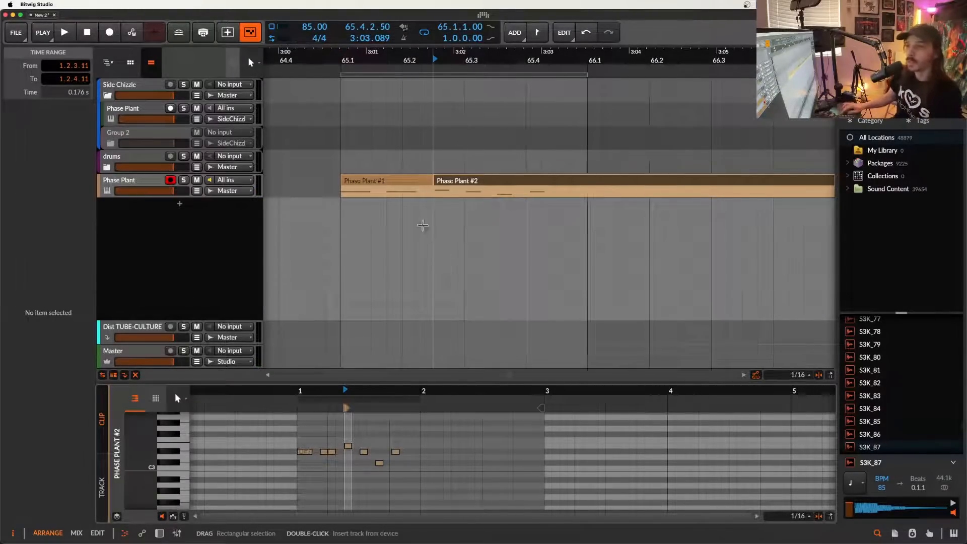
Split the second Phase Plant clip at 66.1.1 and delete the empty part after it.
{"action": "left_click", "coordinate": [386, 184]}
{"action": "scroll", "coordinate": [385, 185], "scroll_direction": "down", "scroll_amount": 2}
{"action": "left_click", "coordinate": [491, 185]}
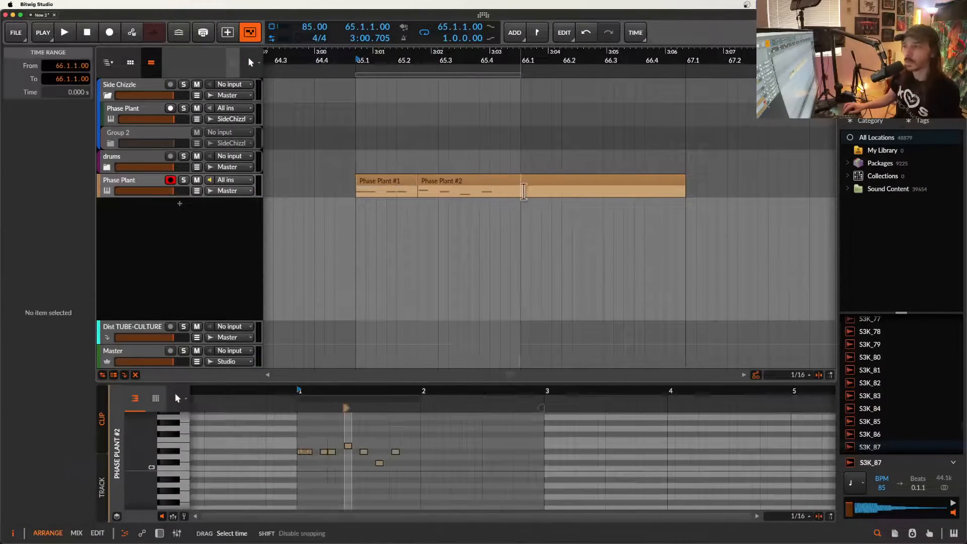
{"action": "key", "text": "super+e"}
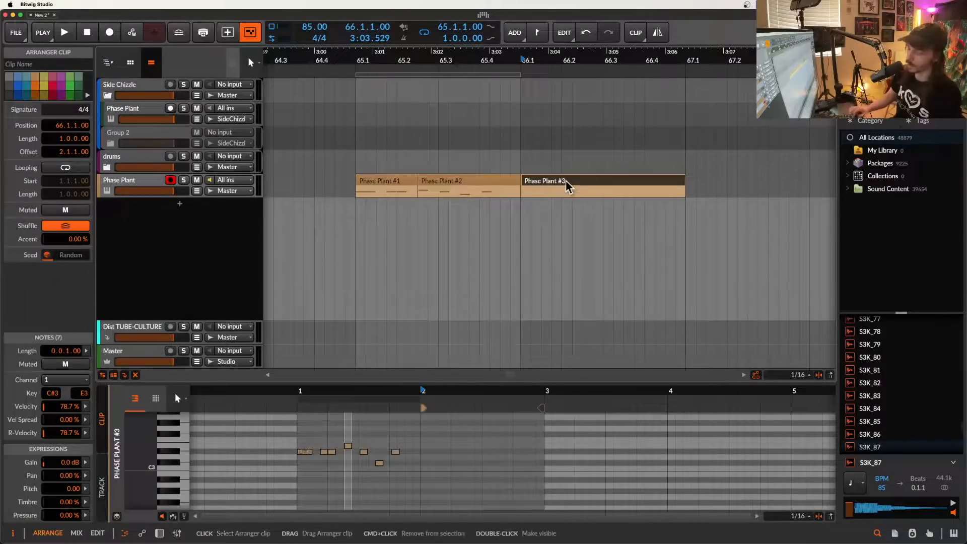
{"action": "key", "text": "Delete"}
Select the first Phase Plant clip and listen to the shortened one-bar phrase from 65.1.1.
{"action": "left_click", "coordinate": [383, 185]}
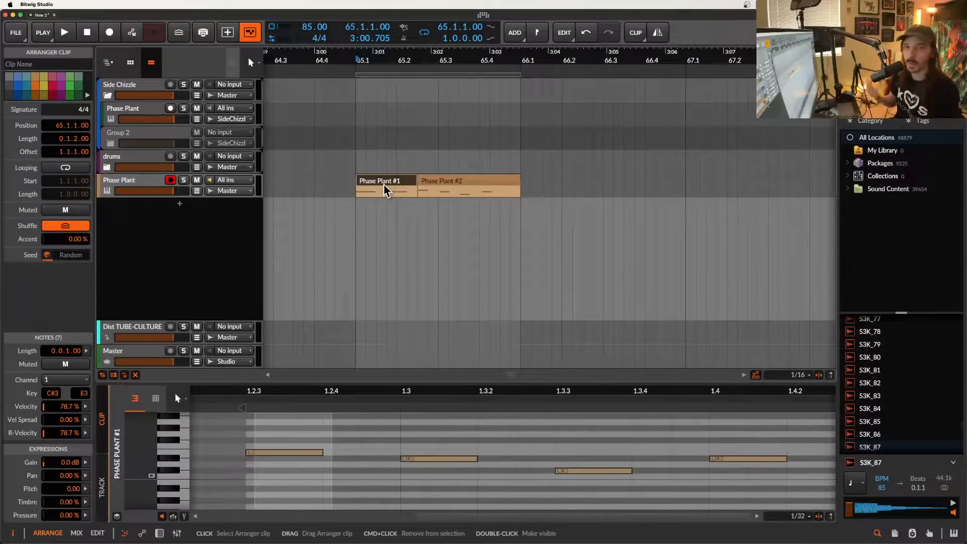
{"action": "key", "text": "space"}
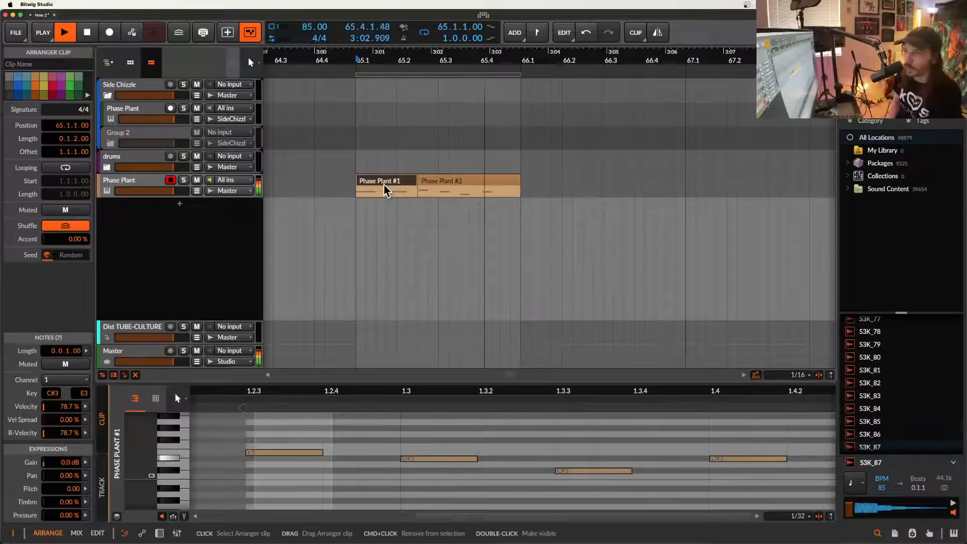
{"action": "key", "text": "space"}
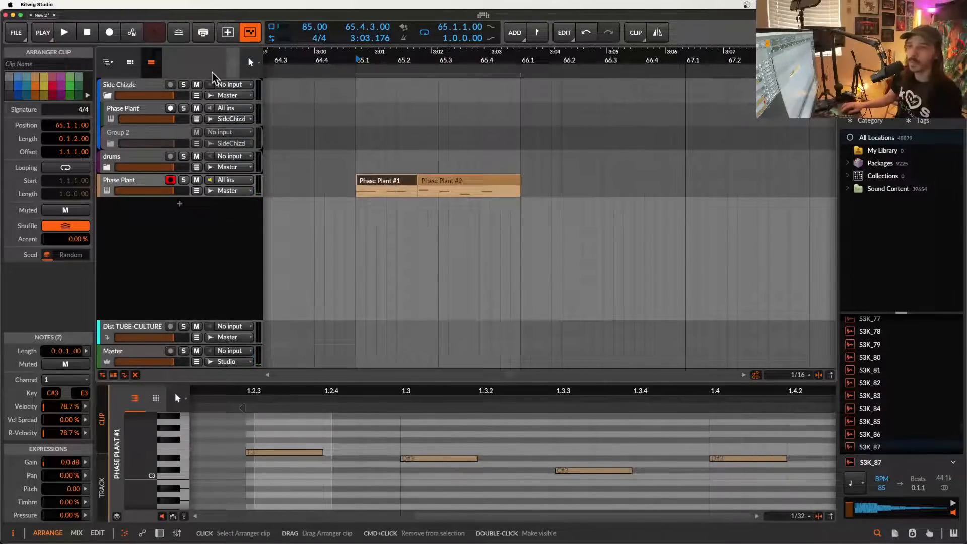
Lower the project tempo to 70 BPM and play the phrase at that speed.
{"action": "left_click_drag", "start_coordinate": [305, 27], "coordinate": [304, 41]}
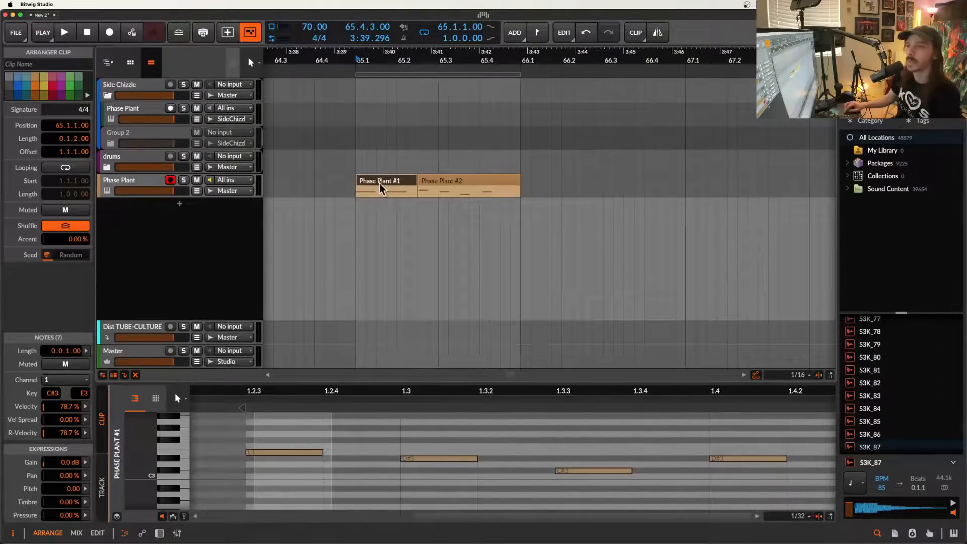
{"action": "key", "text": "space"}
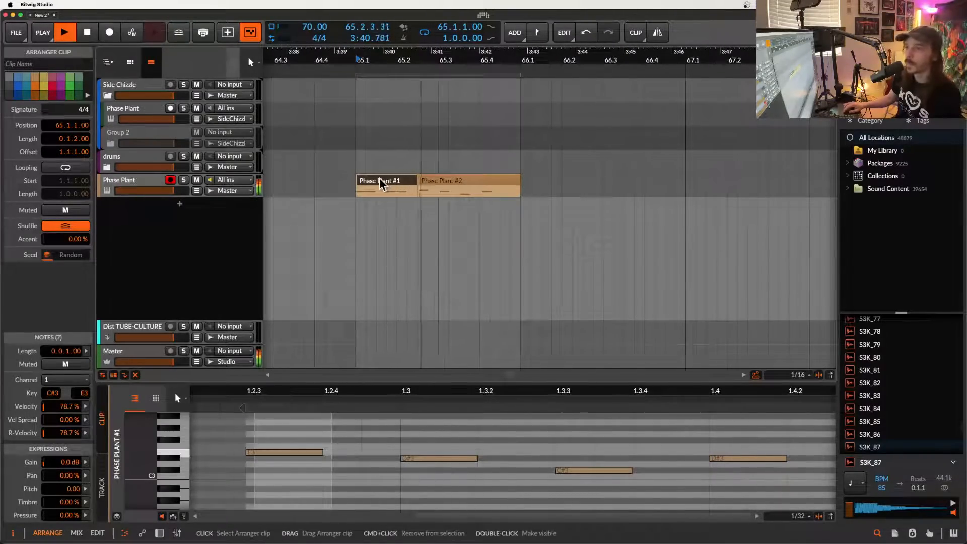
{"action": "key", "text": "space"}
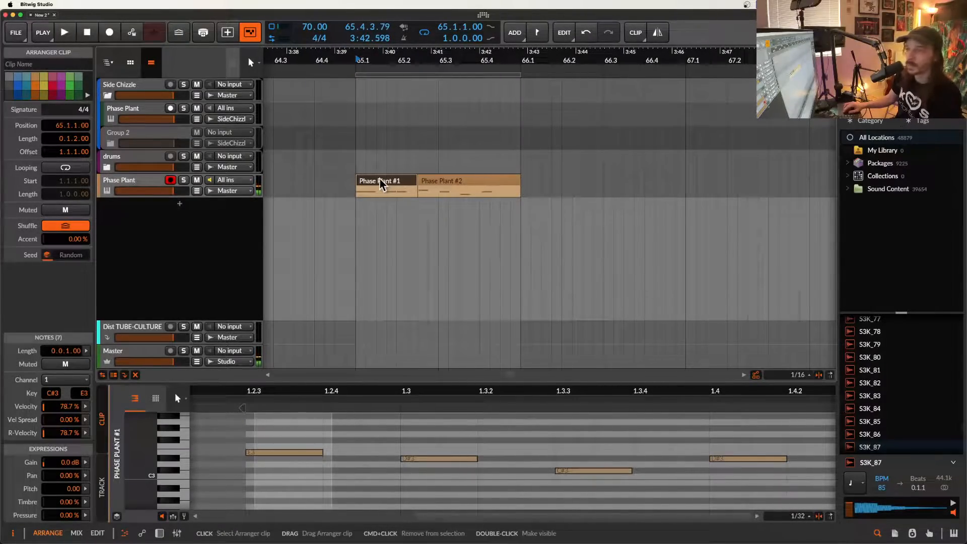
Play the phrase from 65.1.1 with the metronome on, and set the project tempo to 85 BPM.
{"action": "scroll", "coordinate": [380, 177], "scroll_direction": "up", "scroll_amount": 5}
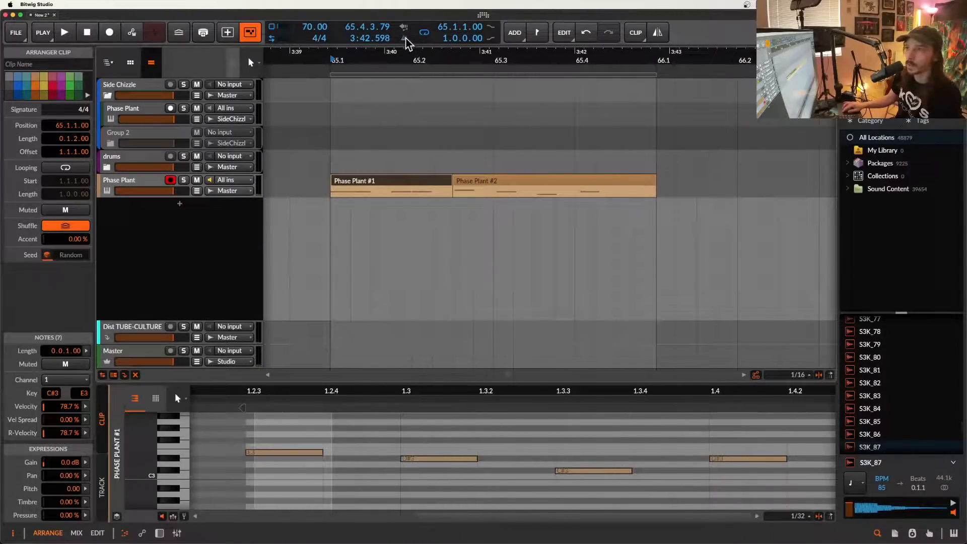
{"action": "left_click", "coordinate": [406, 39]}
{"action": "left_click", "coordinate": [384, 182]}
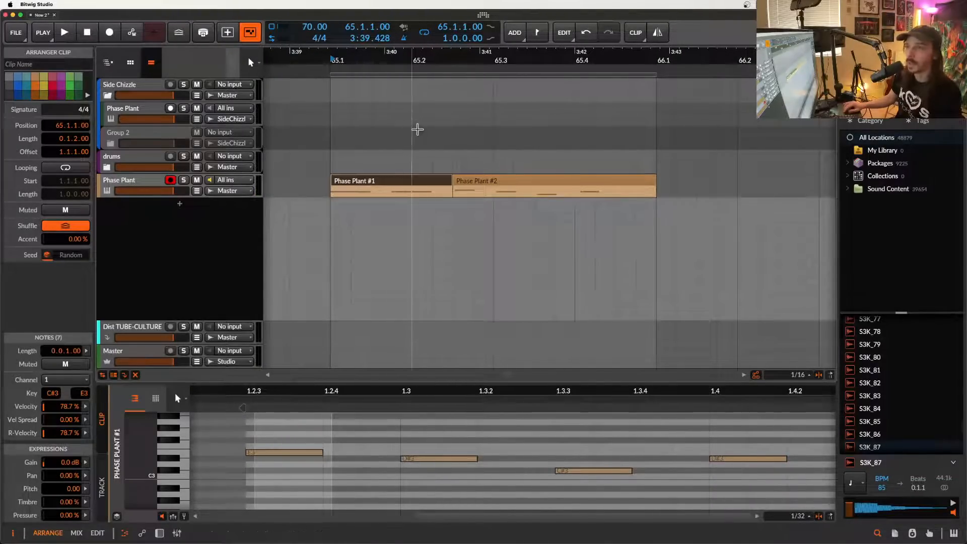
{"action": "key", "text": "space"}
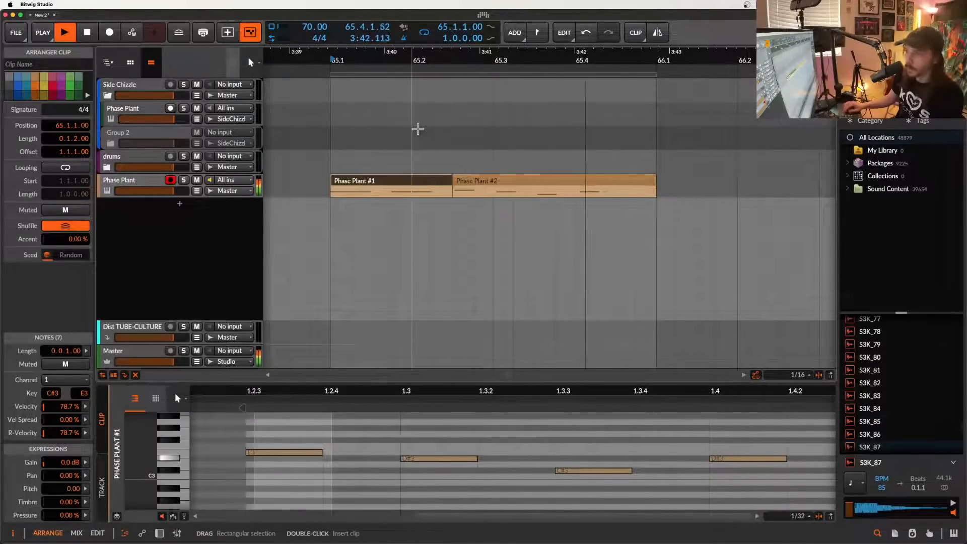
{"action": "key", "text": "space"}
{"action": "left_click_drag", "start_coordinate": [316, 29], "coordinate": [315, 13]}
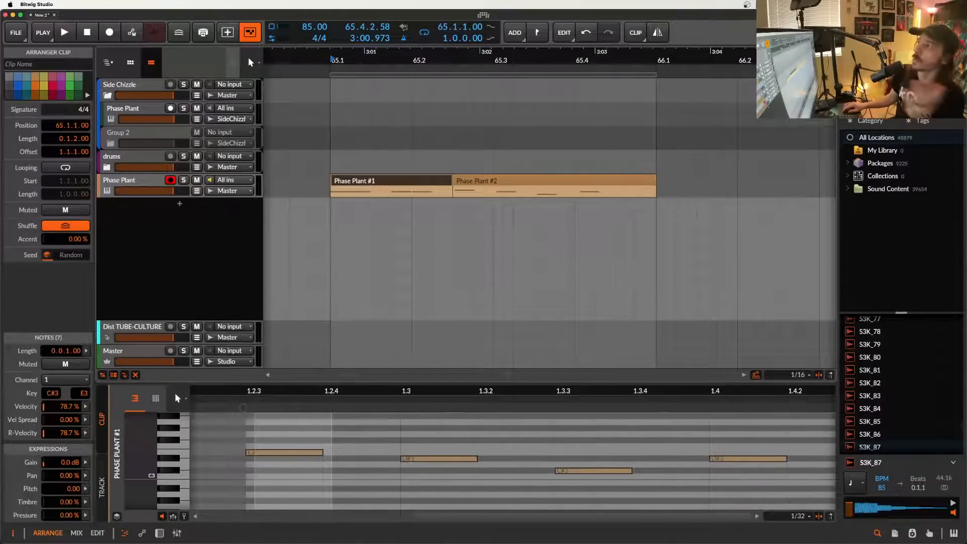
Search the browser for "loop", audition AtlasLoop_82 and place it on a new track at 66.2.1.
{"action": "left_click", "coordinate": [899, 58]}
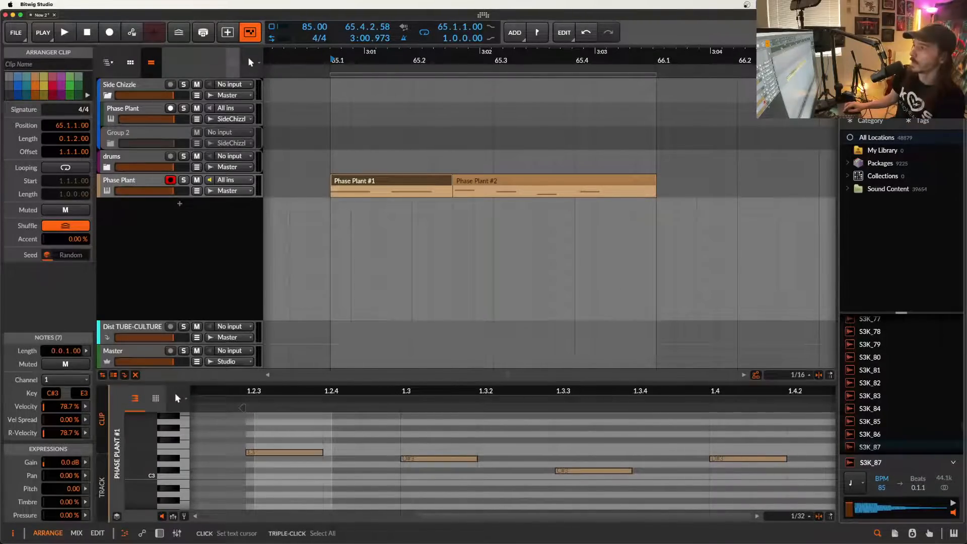
{"action": "type", "text": "loop"}
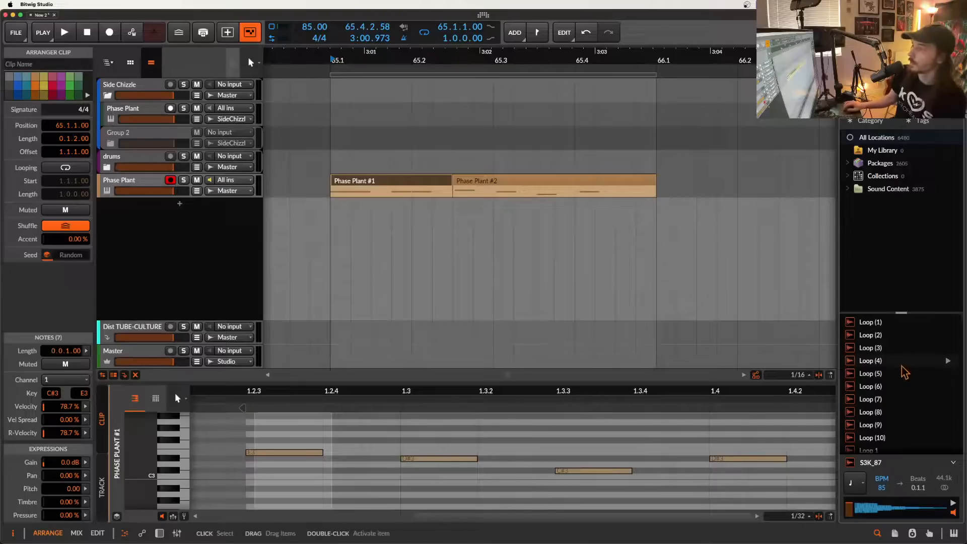
{"action": "left_click", "coordinate": [886, 370]}
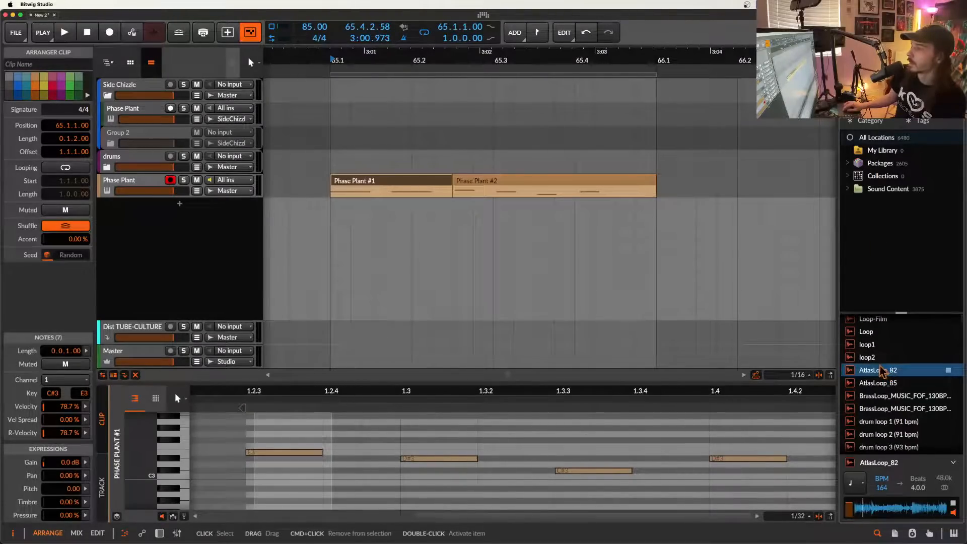
{"action": "left_click_drag", "start_coordinate": [883, 372], "coordinate": [747, 242]}
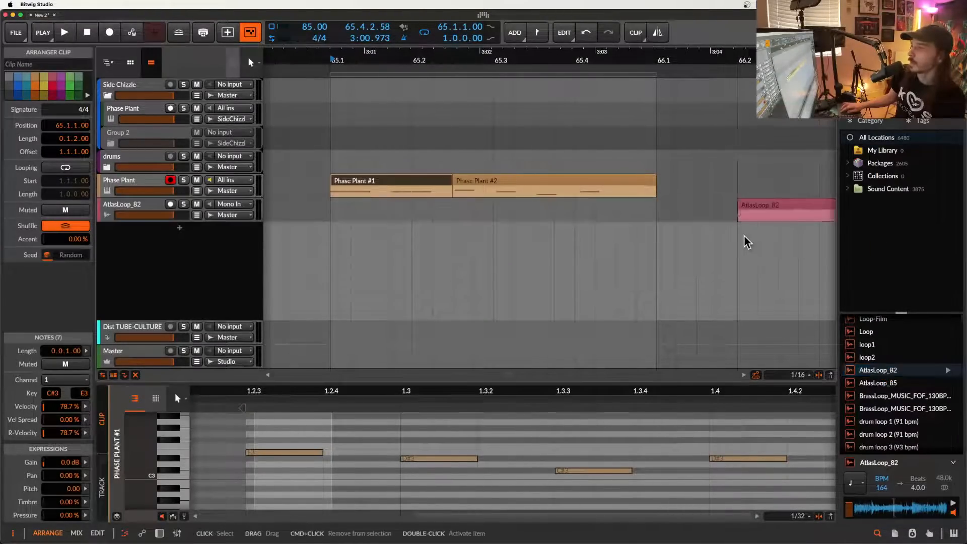
Split the AtlasLoop_82 clip at 67.1.1.
{"action": "scroll", "coordinate": [745, 236], "scroll_direction": "down", "scroll_amount": 6}
{"action": "scroll", "coordinate": [646, 214], "scroll_direction": "down", "scroll_amount": 2}
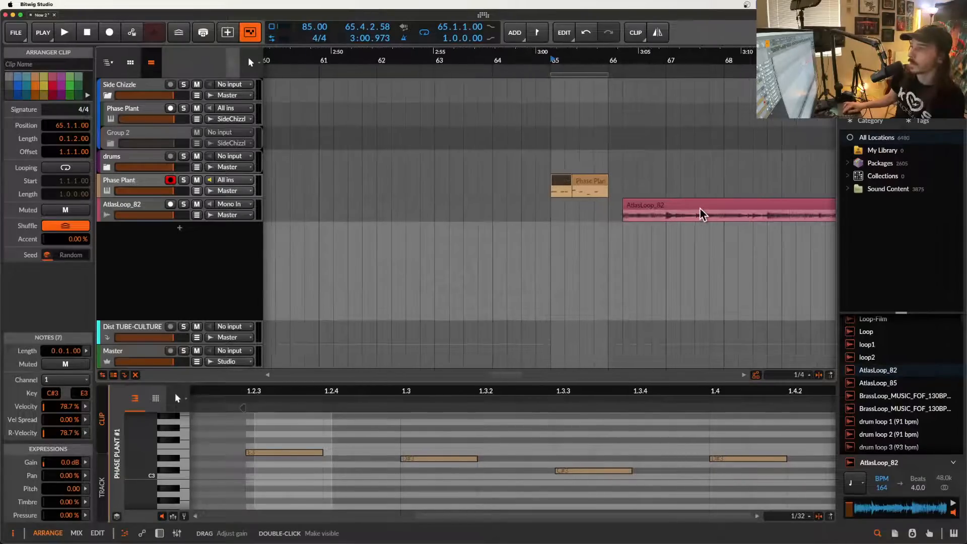
{"action": "left_click", "coordinate": [700, 211]}
{"action": "scroll", "coordinate": [645, 211], "scroll_direction": "up", "scroll_amount": 4}
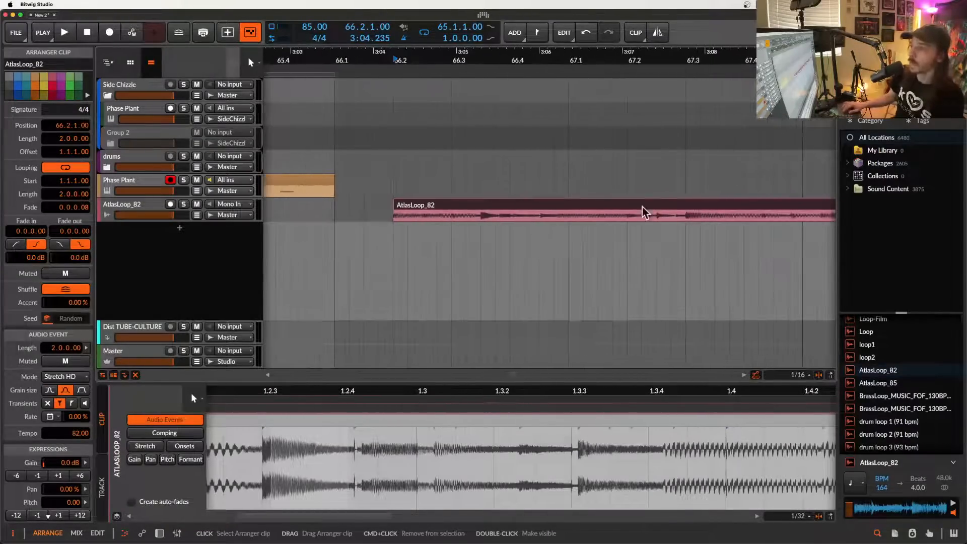
{"action": "left_click_drag", "start_coordinate": [393, 217], "coordinate": [572, 218]}
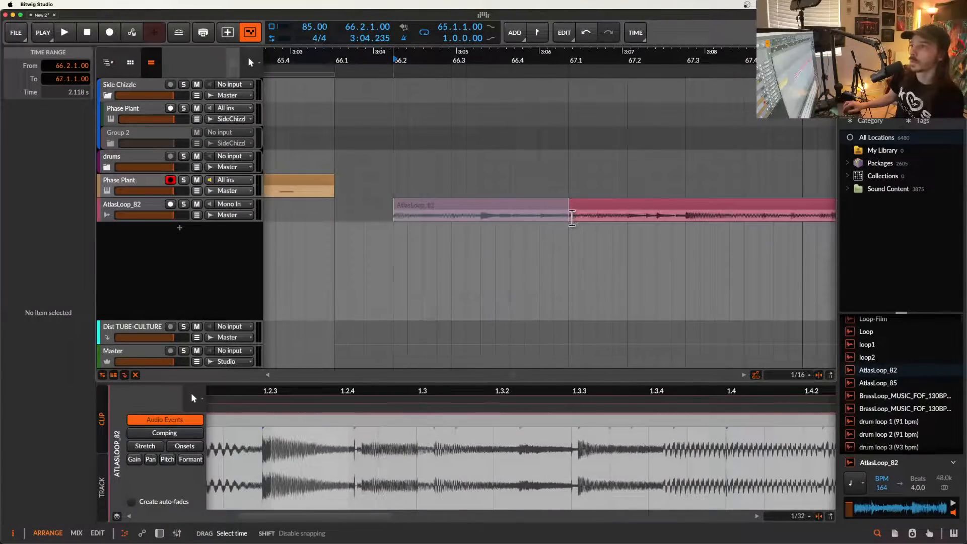
{"action": "key", "text": "super+e"}
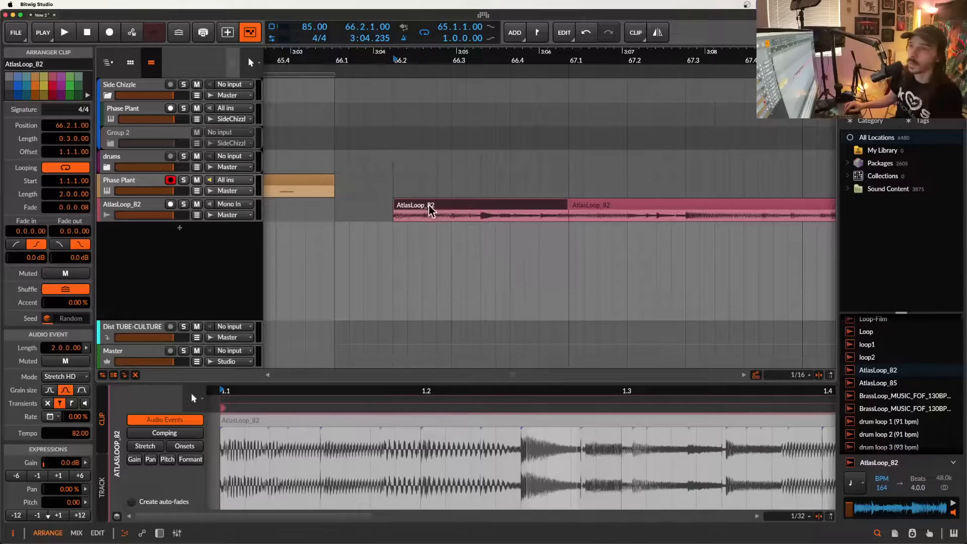
Move the first AtlasLoop_82 part to start at 66.1.1 and extend its end to 67.1.1.
{"action": "left_click_drag", "start_coordinate": [431, 211], "coordinate": [365, 211]}
{"action": "left_click_drag", "start_coordinate": [496, 212], "coordinate": [554, 212]}
{"action": "double_click", "coordinate": [337, 189]}
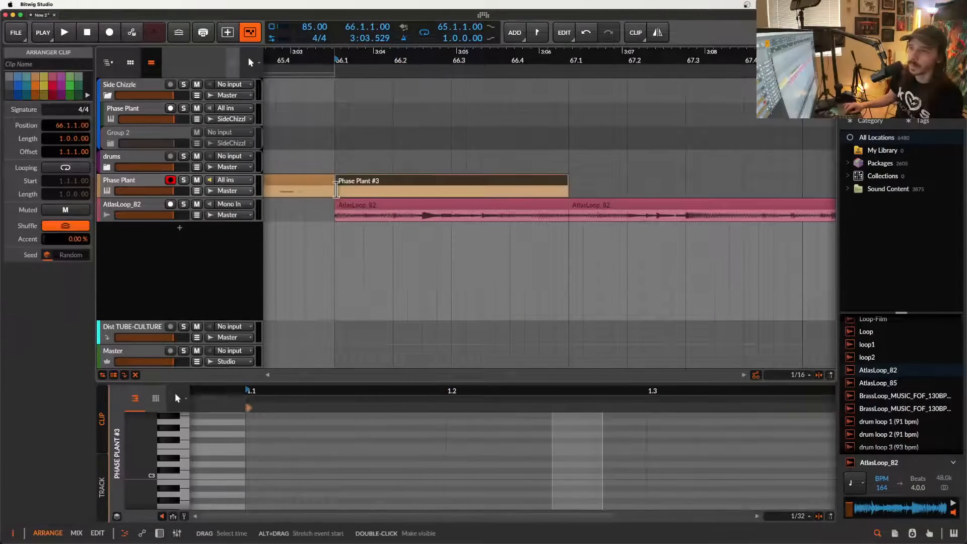
{"action": "key", "text": "Delete"}
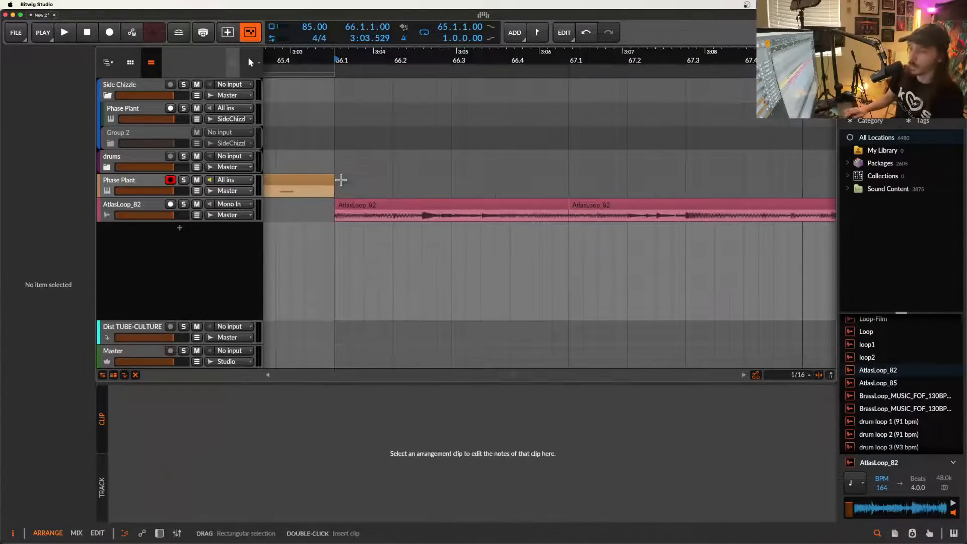
Set the arranger loop over both AtlasLoop_82 parts, from 66.1.1 with a length of 2.1.0.00.
{"action": "left_click", "coordinate": [364, 206]}
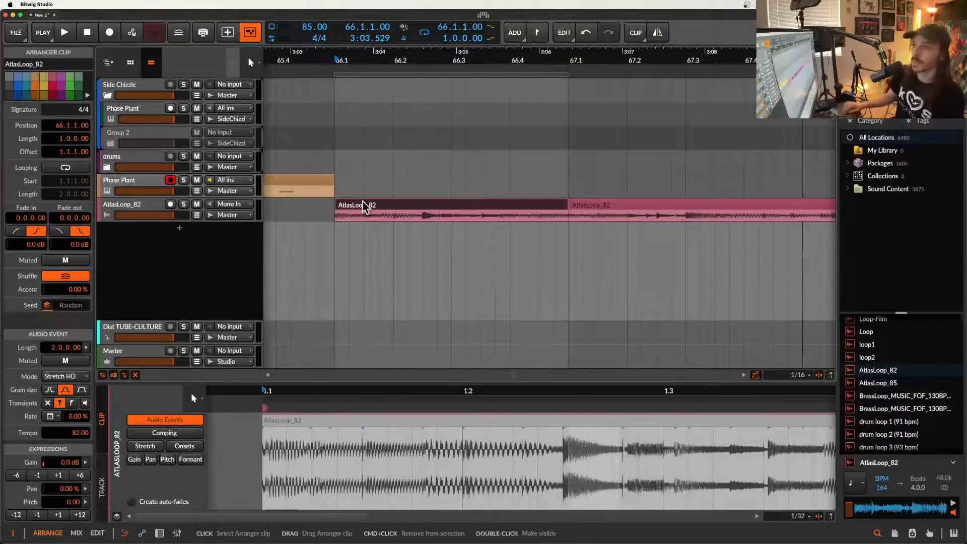
{"action": "scroll", "coordinate": [365, 207], "scroll_direction": "down", "scroll_amount": 3}
{"action": "scroll", "coordinate": [365, 209], "scroll_direction": "down", "scroll_amount": 1}
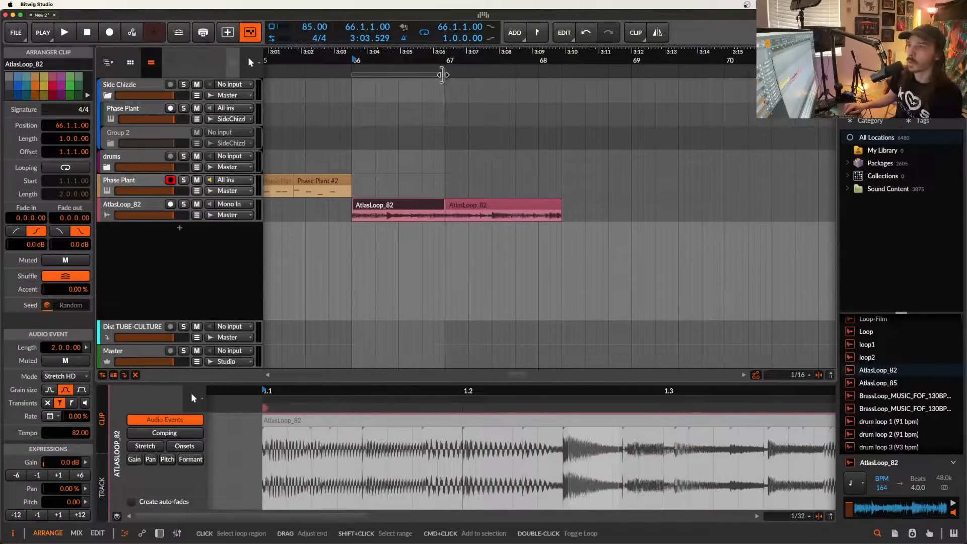
{"action": "left_click_drag", "start_coordinate": [445, 75], "coordinate": [668, 73]}
{"action": "scroll", "coordinate": [534, 75], "scroll_direction": "down", "scroll_amount": 5}
{"action": "scroll", "coordinate": [599, 74], "scroll_direction": "down", "scroll_amount": 4}
{"action": "scroll", "coordinate": [668, 73], "scroll_direction": "down", "scroll_amount": 1}
{"action": "scroll", "coordinate": [669, 73], "scroll_direction": "up", "scroll_amount": 7}
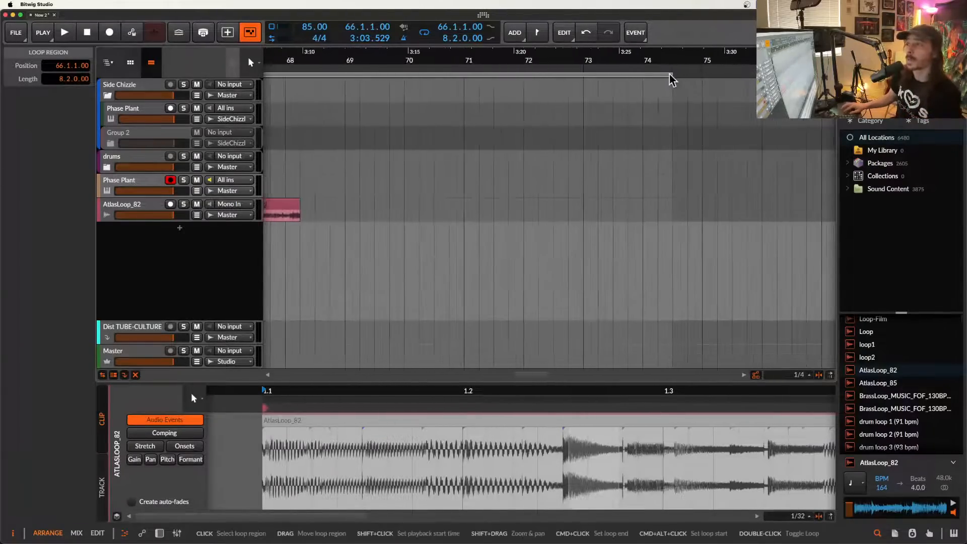
{"action": "scroll", "coordinate": [669, 73], "scroll_direction": "down", "scroll_amount": 2}
{"action": "left_click_drag", "start_coordinate": [669, 73], "coordinate": [375, 75]}
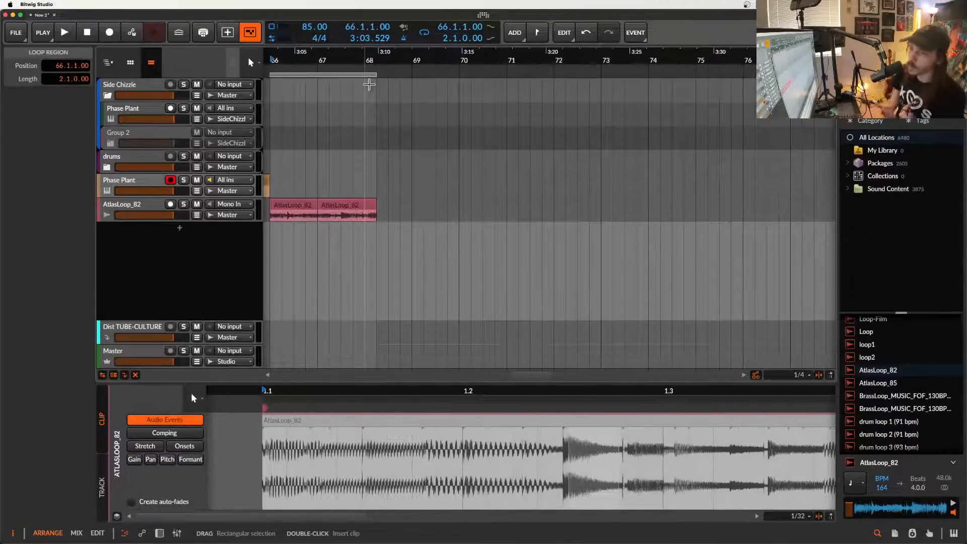
Move the arranger loop region back one bar so that it starts at 65.1.1.
{"action": "scroll", "coordinate": [369, 85], "scroll_direction": "left", "scroll_amount": 3}
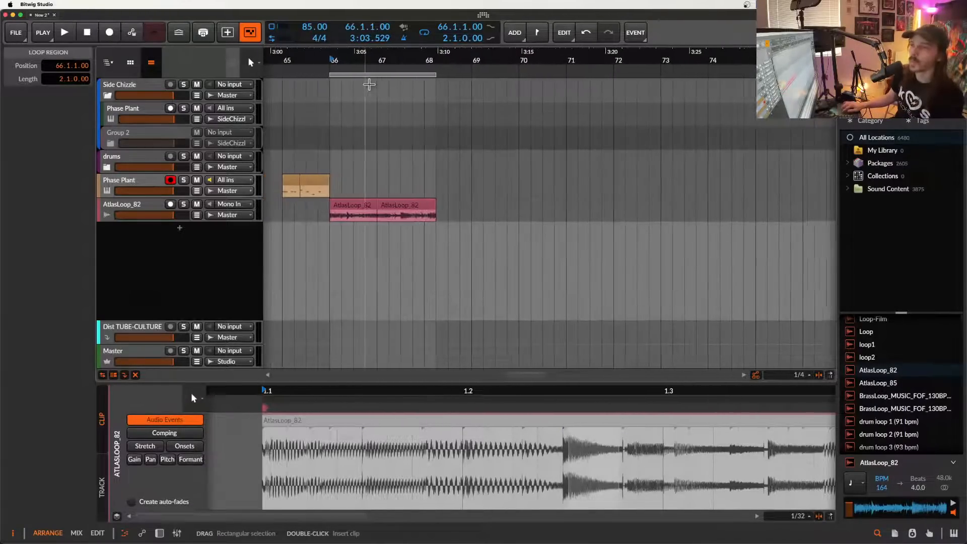
{"action": "scroll", "coordinate": [369, 85], "scroll_direction": "down", "scroll_amount": 3}
{"action": "scroll", "coordinate": [318, 85], "scroll_direction": "left", "scroll_amount": 1}
{"action": "scroll", "coordinate": [318, 84], "scroll_direction": "up", "scroll_amount": 3}
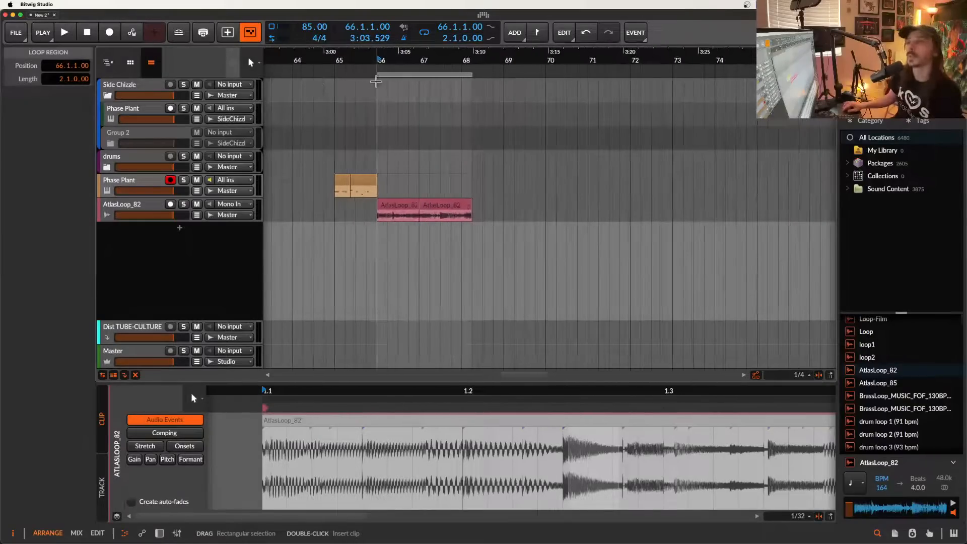
{"action": "scroll", "coordinate": [376, 81], "scroll_direction": "left", "scroll_amount": 3}
{"action": "left_click_drag", "start_coordinate": [488, 80], "coordinate": [446, 79]}
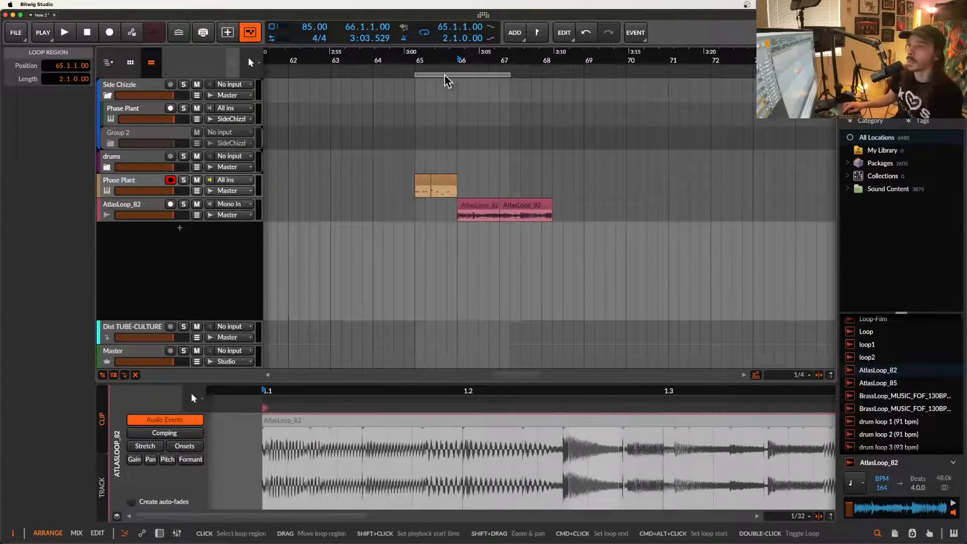
Shorten the arranger loop to one bar so that it covers only the two Phase Plant clips from 65.1.1.
{"action": "left_click_drag", "start_coordinate": [508, 79], "coordinate": [457, 75]}
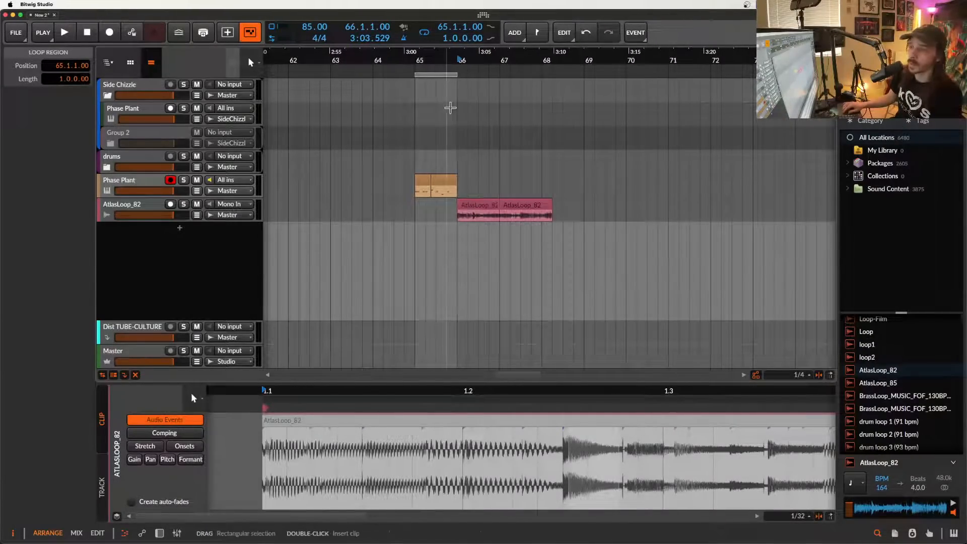
{"action": "scroll", "coordinate": [449, 104], "scroll_direction": "up", "scroll_amount": 3}
{"action": "left_click", "coordinate": [373, 182]}
{"action": "scroll", "coordinate": [373, 182], "scroll_direction": "up", "scroll_amount": 3}
Examine the two Phase Plant clips and play the phrase from 65.1.1 to compare its first and second parts.
{"action": "left_click", "coordinate": [440, 183]}
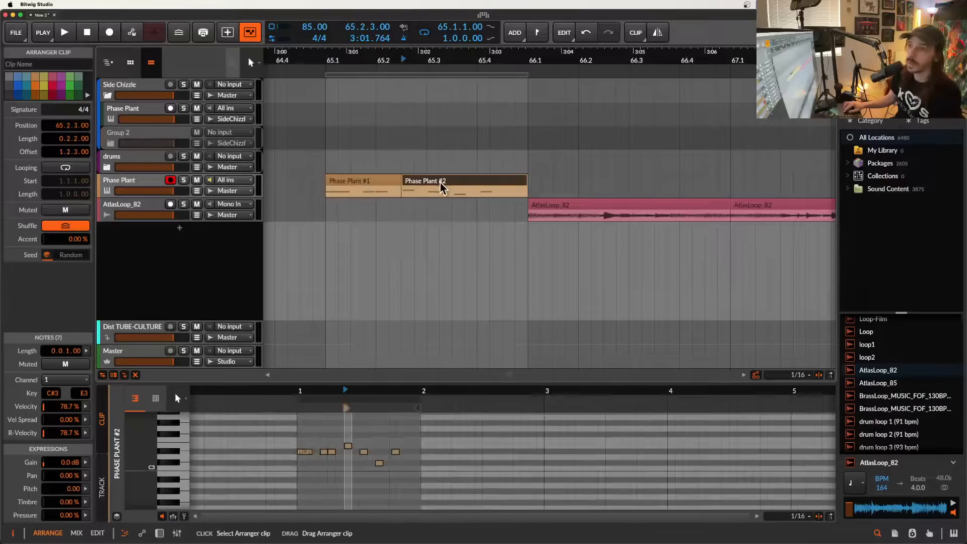
{"action": "scroll", "coordinate": [439, 183], "scroll_direction": "down", "scroll_amount": 2}
{"action": "left_click", "coordinate": [372, 183]}
{"action": "scroll", "coordinate": [373, 183], "scroll_direction": "up", "scroll_amount": 3}
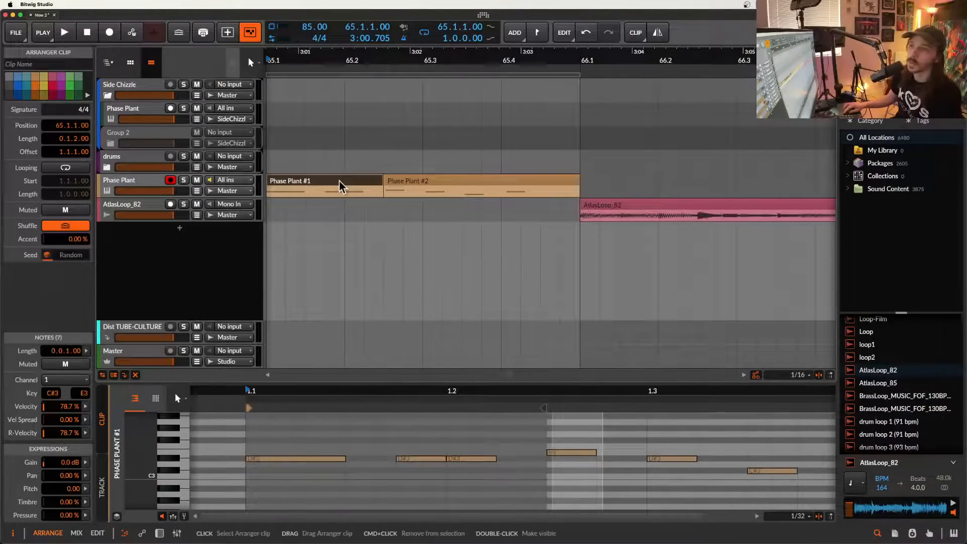
{"action": "scroll", "coordinate": [340, 181], "scroll_direction": "up", "scroll_amount": 2}
{"action": "scroll", "coordinate": [340, 180], "scroll_direction": "down", "scroll_amount": 2}
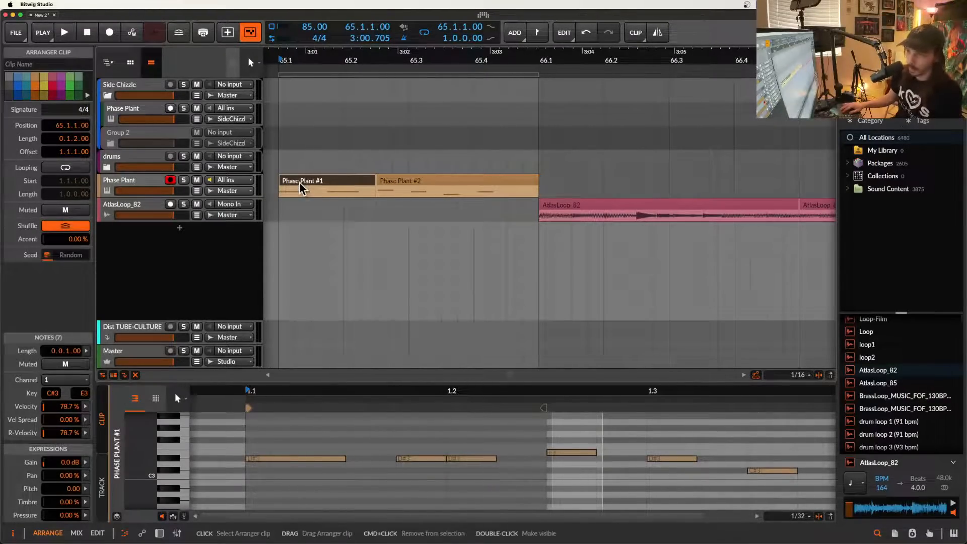
{"action": "scroll", "coordinate": [299, 182], "scroll_direction": "up", "scroll_amount": 1}
{"action": "key", "text": "space"}
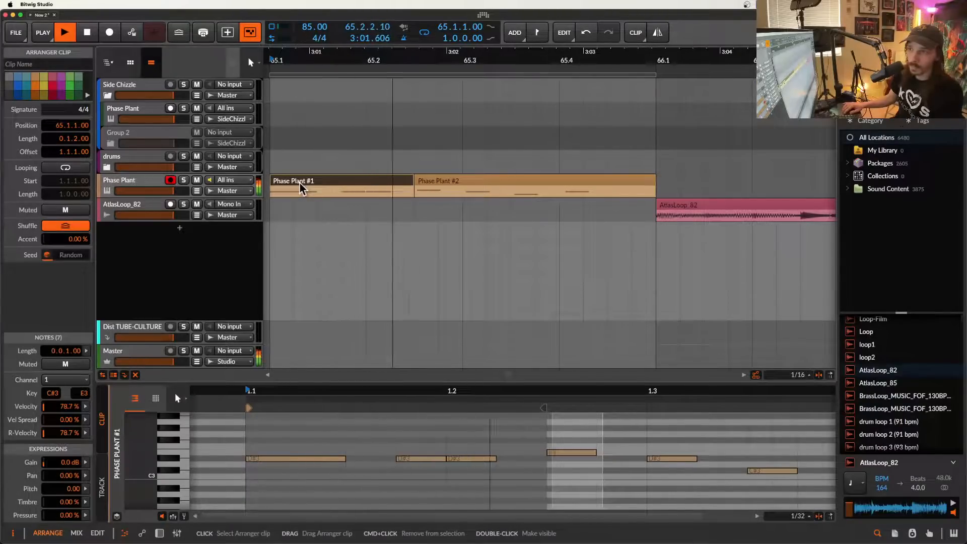
{"action": "left_click", "coordinate": [444, 179]}
{"action": "scroll", "coordinate": [443, 180], "scroll_direction": "down", "scroll_amount": 2}
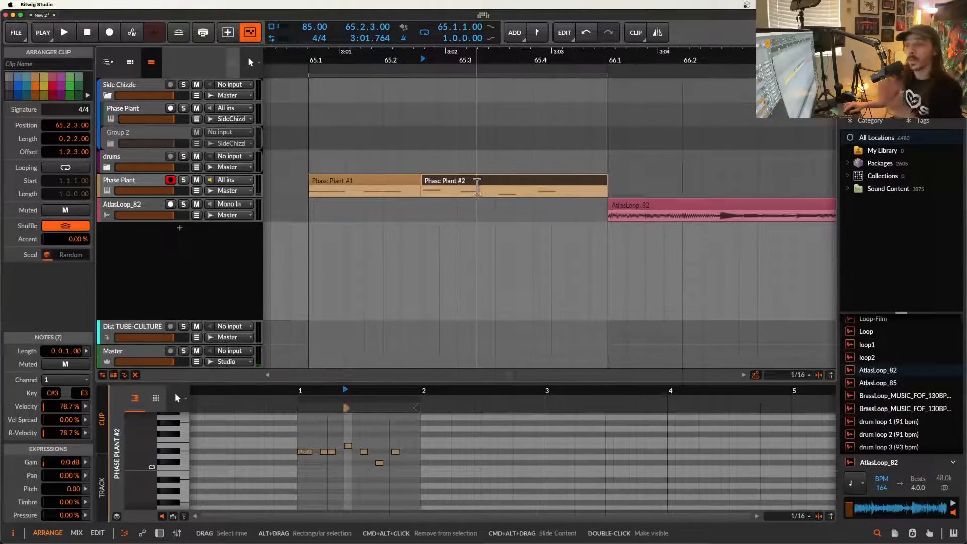
{"action": "scroll", "coordinate": [488, 189], "scroll_direction": "down", "scroll_amount": 1}
{"action": "scroll", "coordinate": [496, 190], "scroll_direction": "up", "scroll_amount": 2}
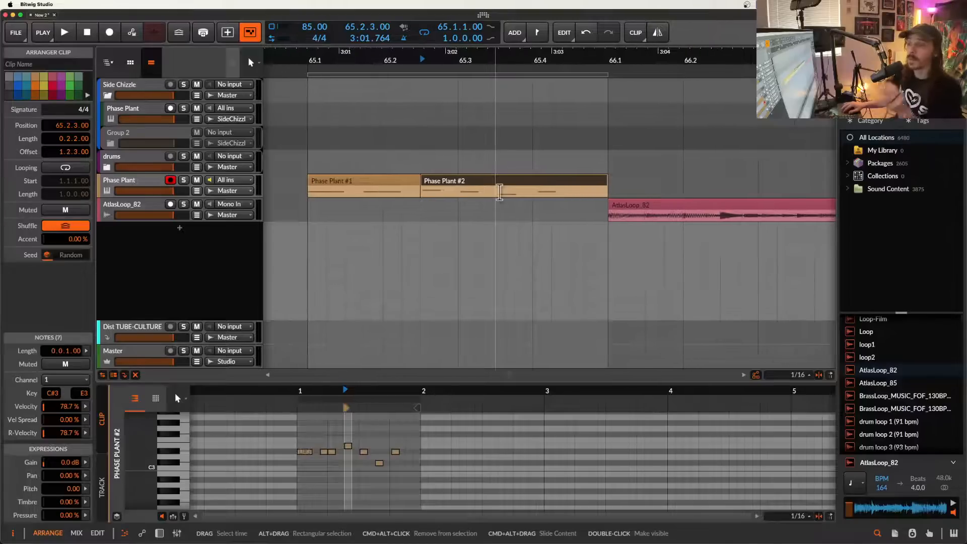
Replay the first Phase Plant clip from 65.1.1 several times, stopping within its part of the phrase.
{"action": "left_click", "coordinate": [379, 181]}
{"action": "key", "text": "space"}
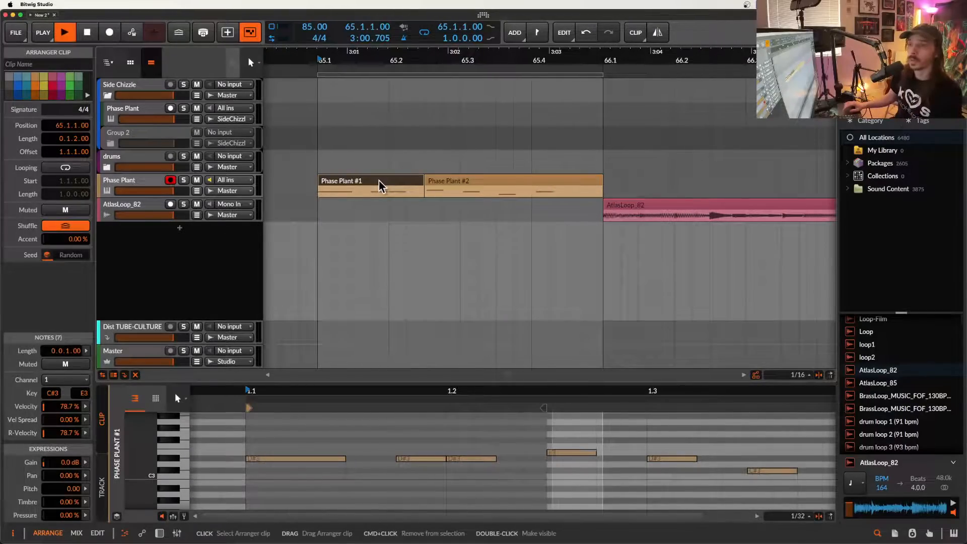
{"action": "key", "text": "space"}
{"action": "key", "text": "space"}
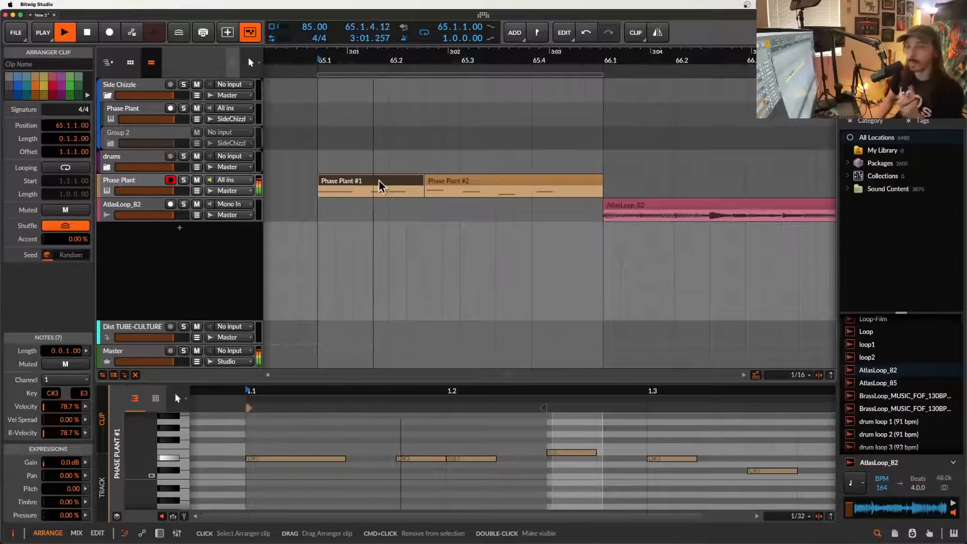
{"action": "key", "text": "space"}
{"action": "key", "text": "space"}
{"action": "key", "text": "space"}
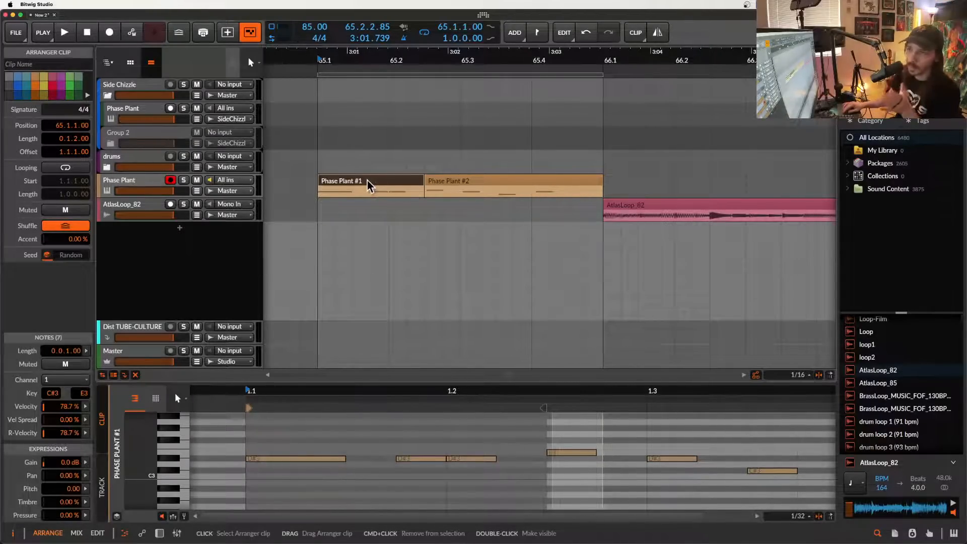
Raise the four notes in the Phase Plant #2 clip by one octave, to the C#4–E4 range, and audition them.
{"action": "scroll", "coordinate": [367, 181], "scroll_direction": "down", "scroll_amount": 1}
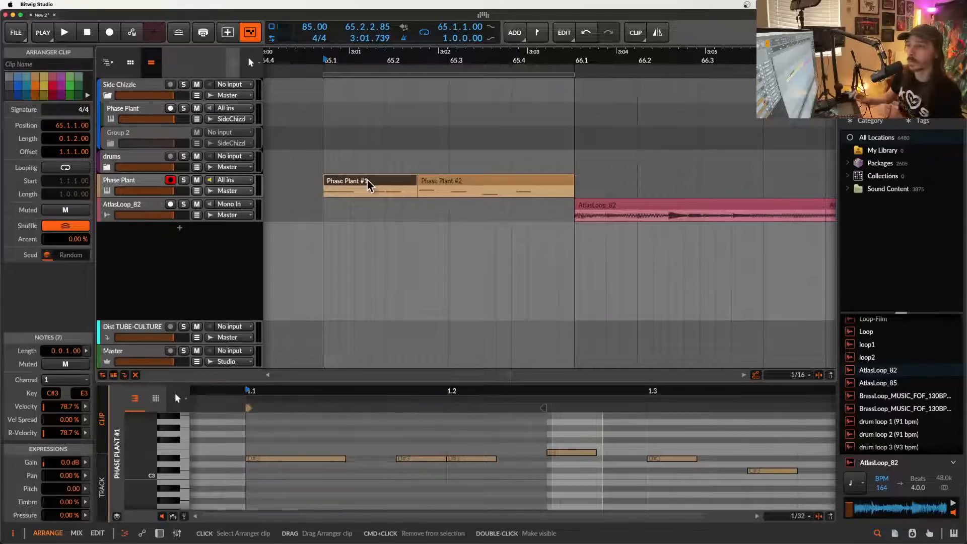
{"action": "left_click", "coordinate": [445, 187]}
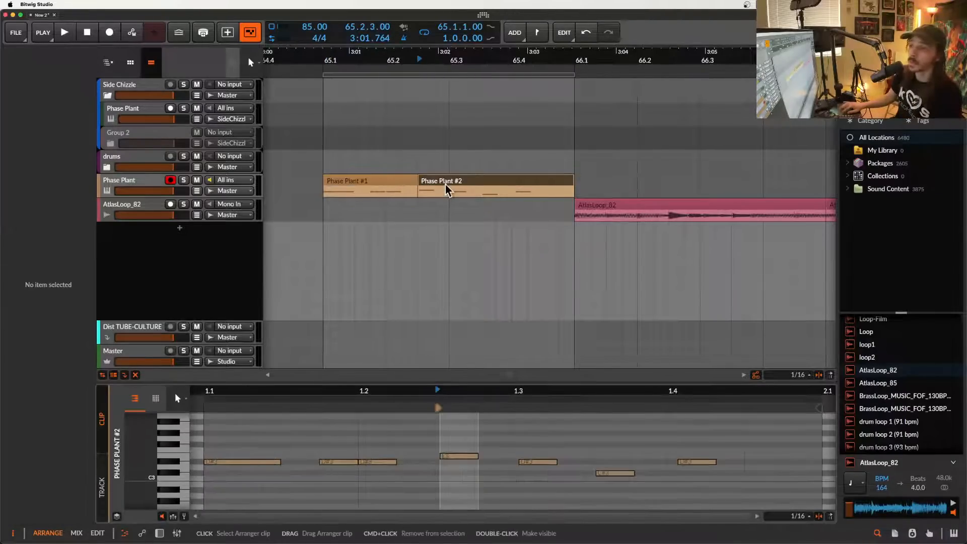
{"action": "scroll", "coordinate": [449, 328], "scroll_direction": "down", "scroll_amount": 1}
{"action": "scroll", "coordinate": [509, 414], "scroll_direction": "down", "scroll_amount": 1}
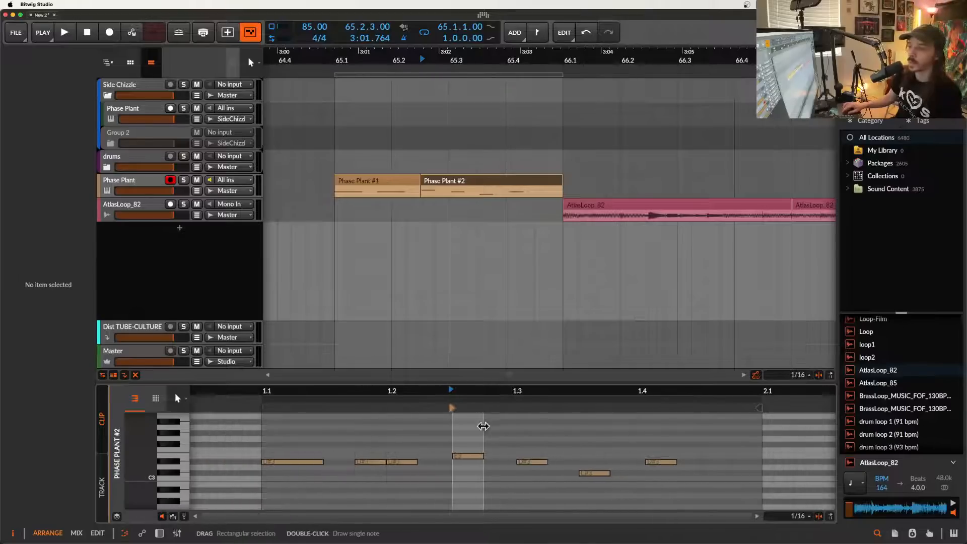
{"action": "left_click_drag", "start_coordinate": [453, 416], "coordinate": [668, 509]}
{"action": "key", "text": "shift+Up"}
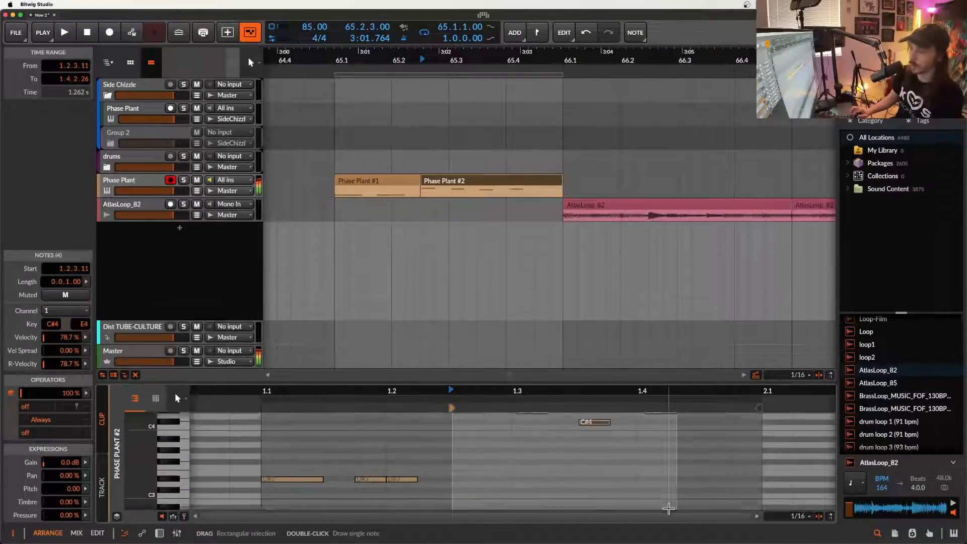
{"action": "key", "text": "space"}
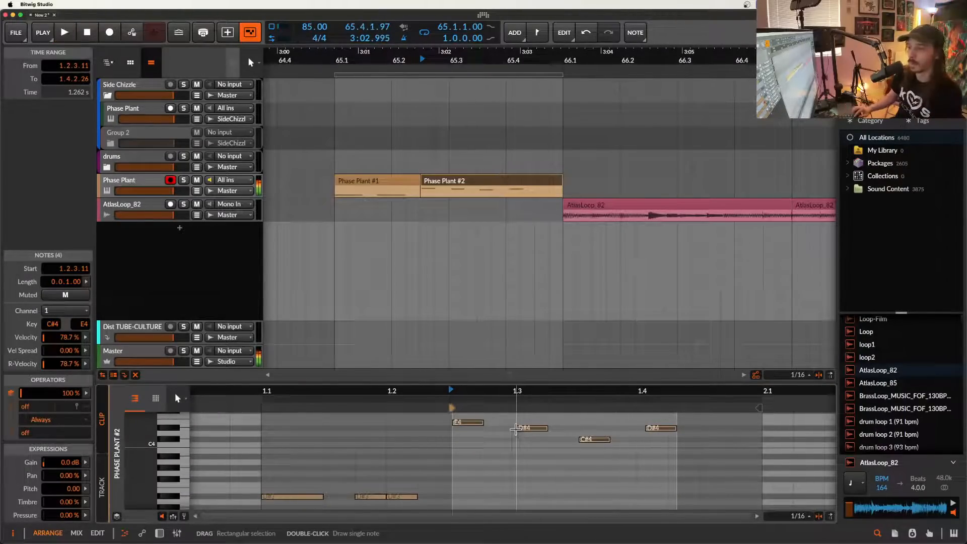
Lower the four selected notes by two octaves, to the C#2–E2 range, and play the phrase from the first clip.
{"action": "key", "text": "shift+Down"}
{"action": "key", "text": "shift+Down"}
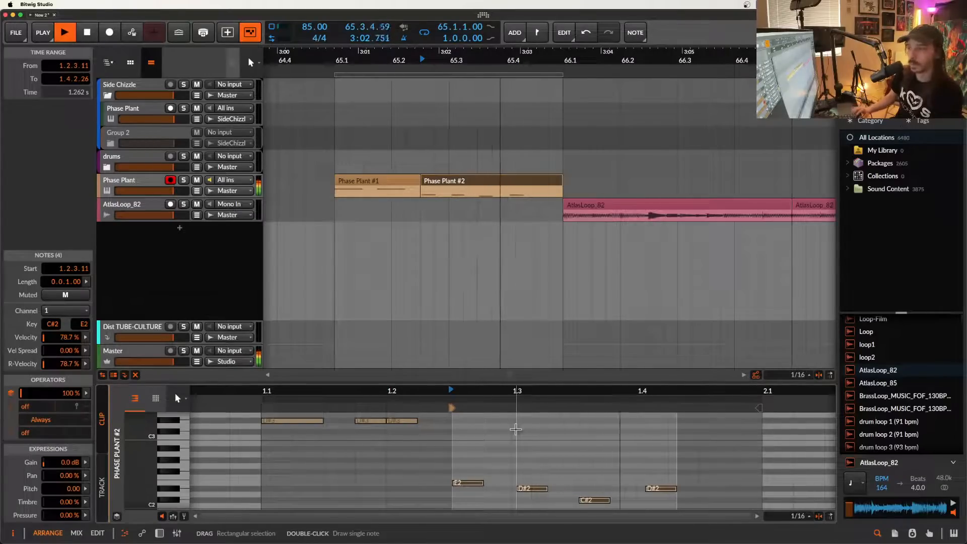
{"action": "key", "text": "space"}
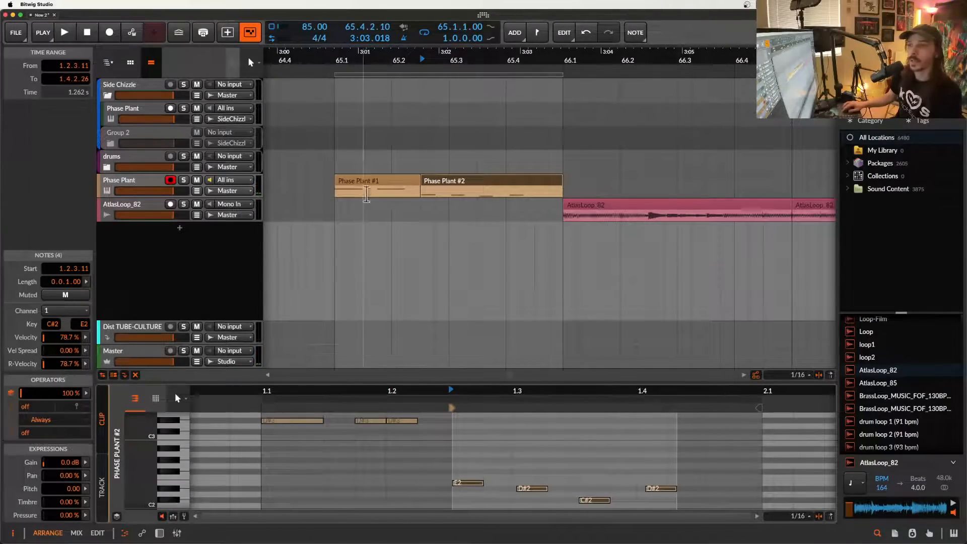
{"action": "left_click", "coordinate": [364, 182]}
{"action": "key", "text": "space"}
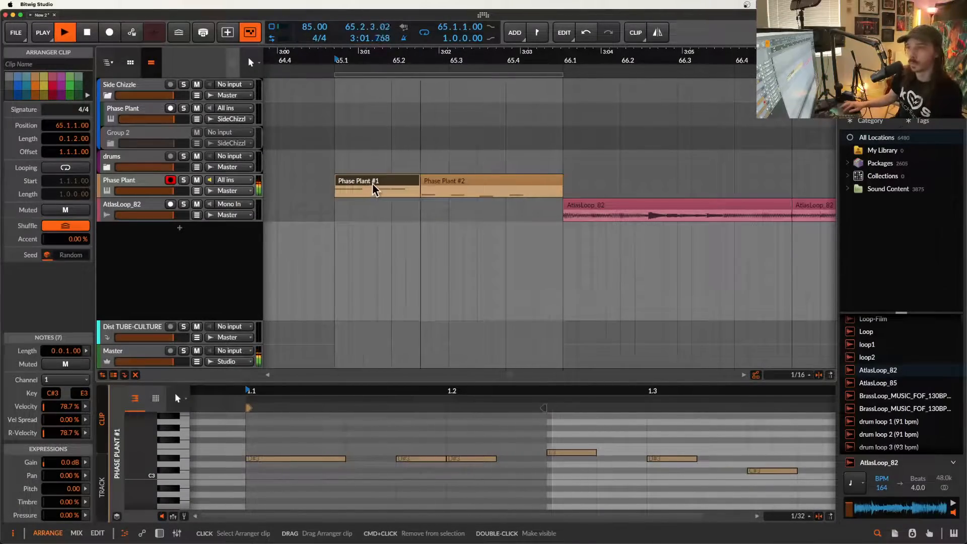
{"action": "scroll", "coordinate": [370, 183], "scroll_direction": "down", "scroll_amount": 1}
{"action": "key", "text": "space"}
Add an instrument track below the Phase Plant track and move the Phase Plant #2 clip onto it at 65.2.3.
{"action": "left_click", "coordinate": [434, 182]}
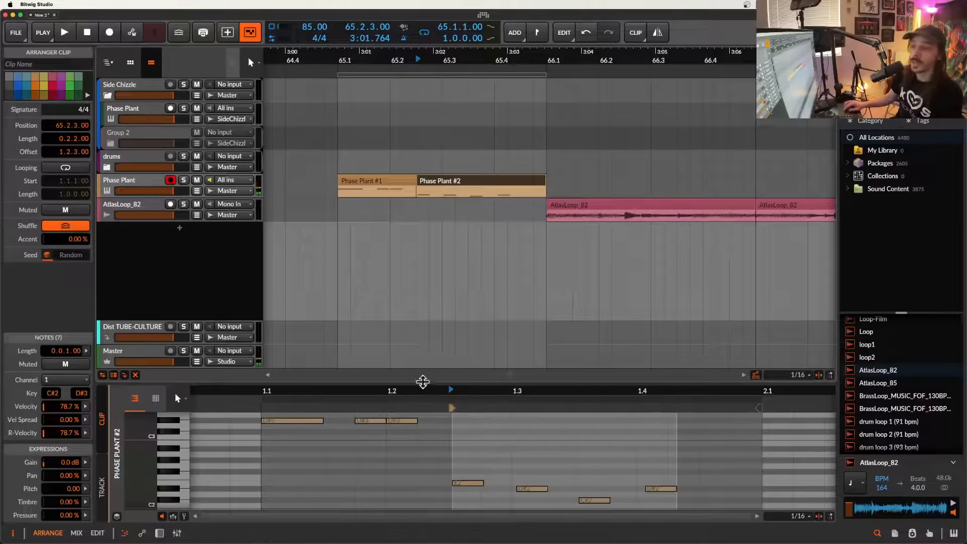
{"action": "left_click", "coordinate": [124, 182]}
{"action": "key", "text": "super+t"}
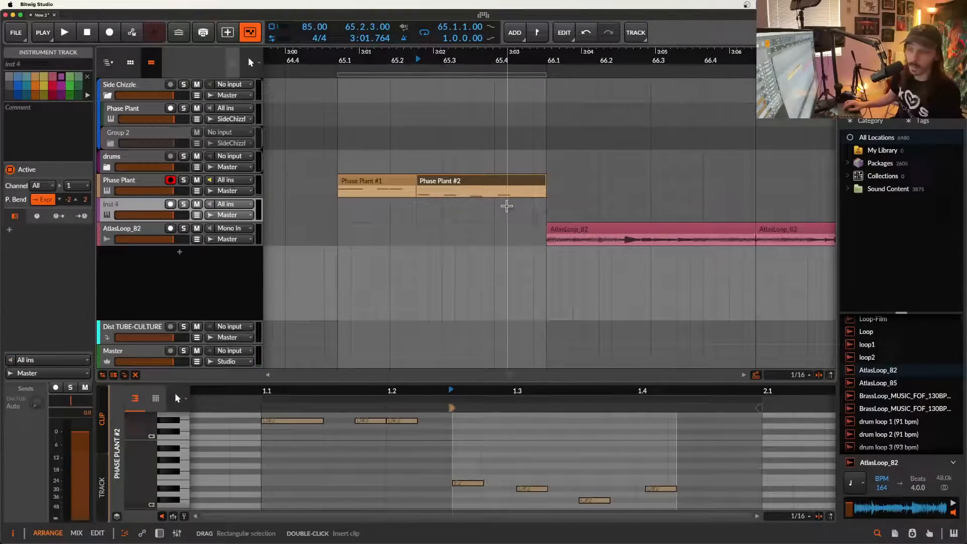
{"action": "left_click", "coordinate": [485, 183]}
{"action": "left_click_drag", "start_coordinate": [468, 185], "coordinate": [467, 210]}
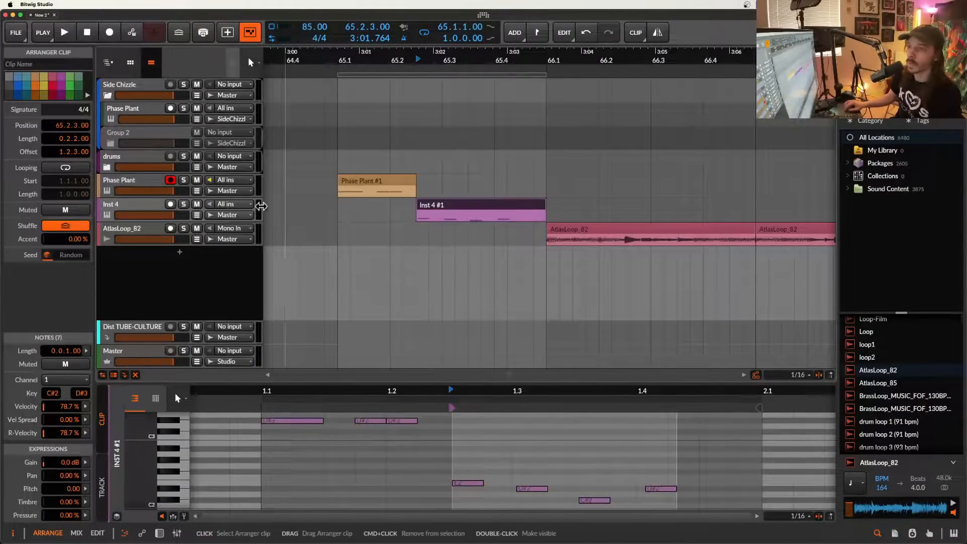
Find the Phase Plant synth by searching for "phase" and insert it on the new instrument track.
{"action": "left_click", "coordinate": [146, 208]}
{"action": "key", "text": "d"}
{"action": "left_click", "coordinate": [175, 456]}
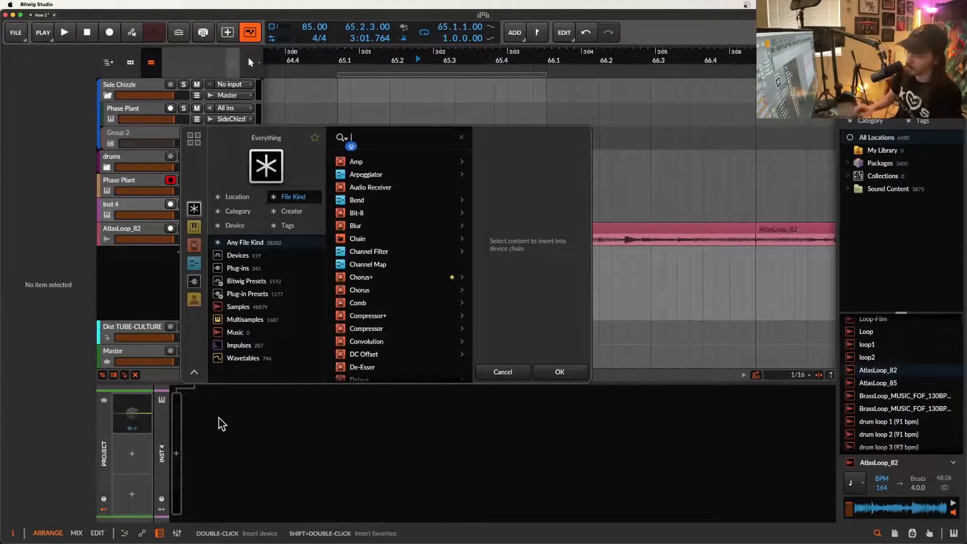
{"action": "type", "text": "phase"}
{"action": "double_click", "coordinate": [367, 200]}
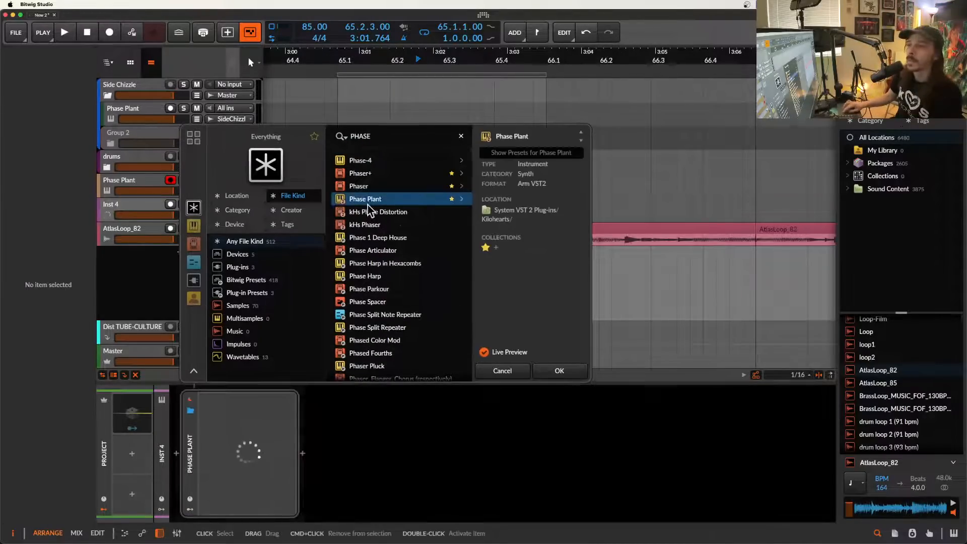
{"action": "left_click", "coordinate": [551, 371]}
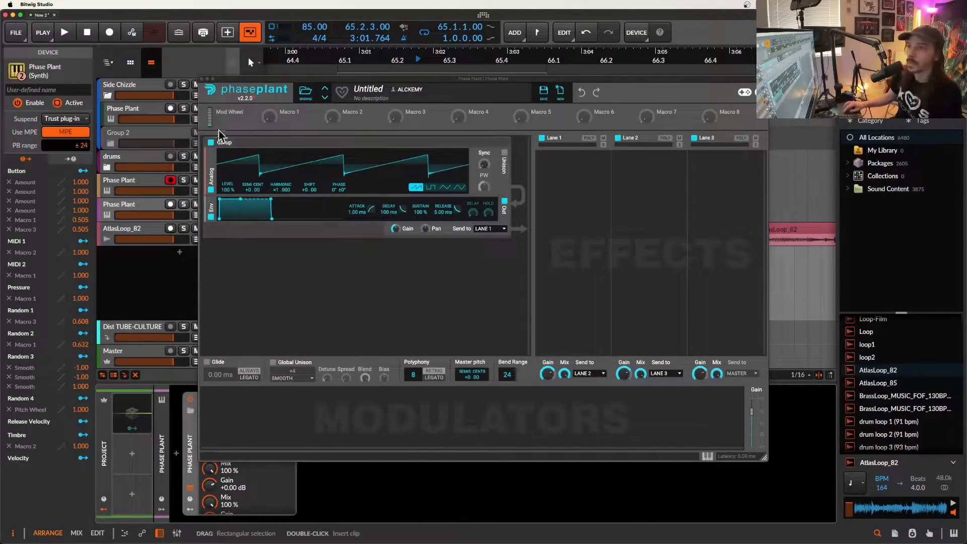
Set the new Phase Plant's analog oscillator to a pulse wave and add a Filter effect to Lane 1.
{"action": "left_click", "coordinate": [431, 187]}
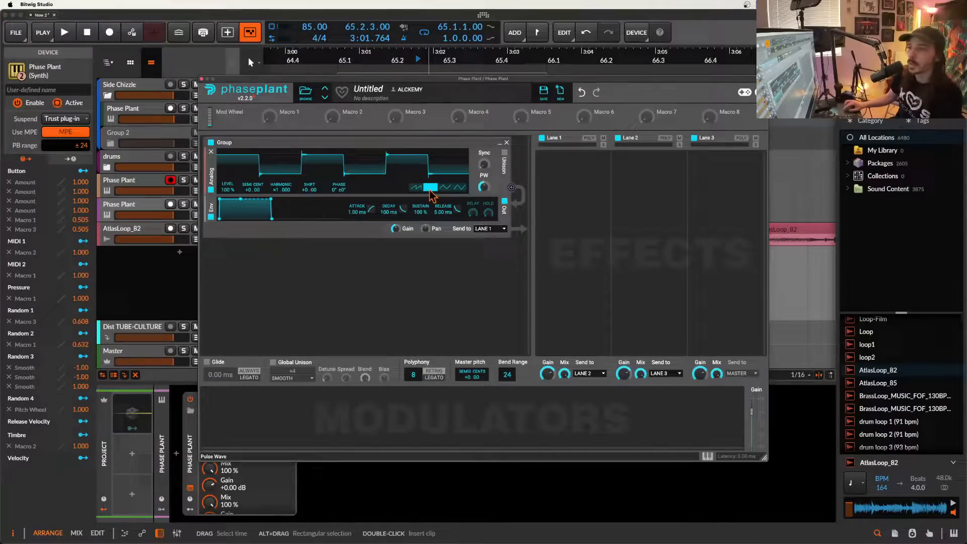
{"action": "left_click", "coordinate": [559, 169]}
{"action": "left_click", "coordinate": [547, 308]}
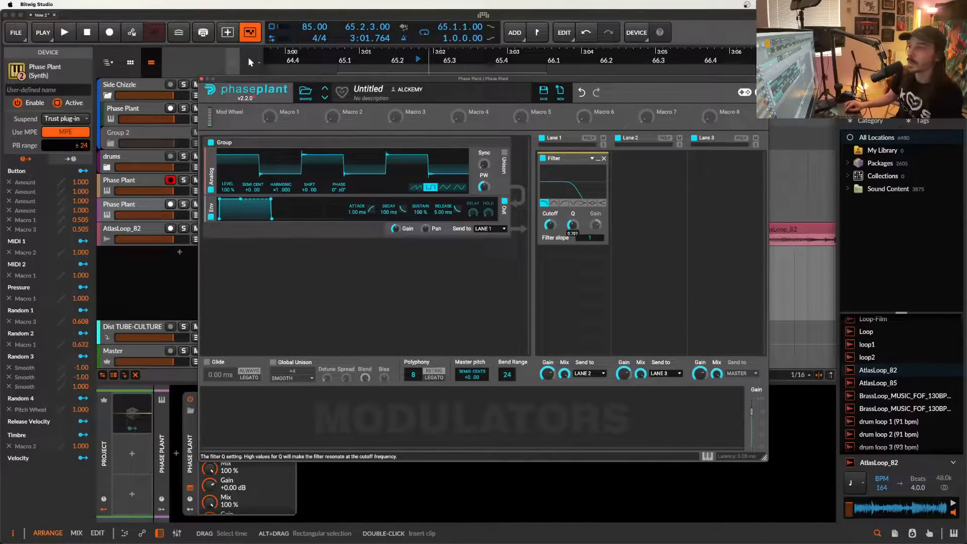
Add an Envelope modulator with 160 ms decay and 0% sustain, and assign it to the Filter's cutoff.
{"action": "left_click", "coordinate": [221, 403]}
{"action": "left_click", "coordinate": [243, 369]}
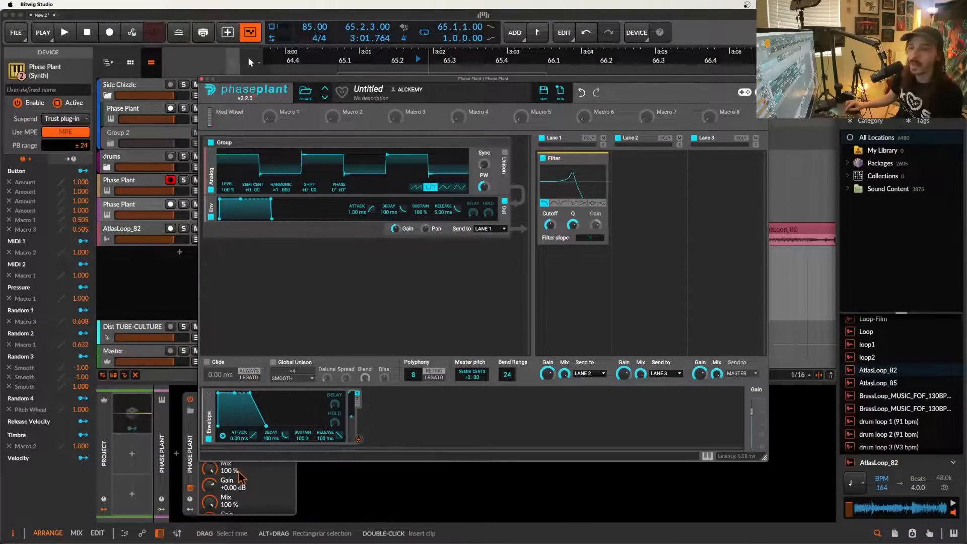
{"action": "left_click_drag", "start_coordinate": [251, 393], "coordinate": [271, 425]}
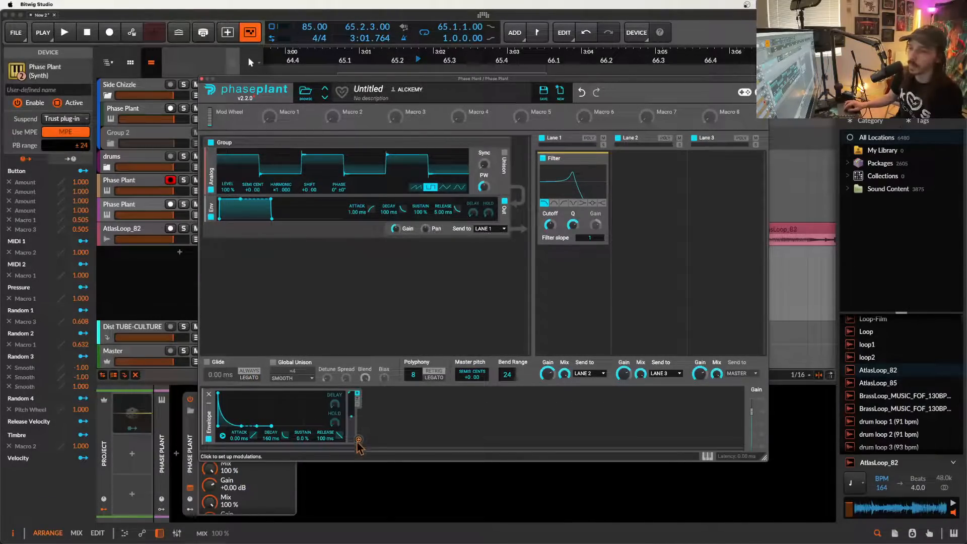
{"action": "left_click_drag", "start_coordinate": [359, 439], "coordinate": [550, 226]}
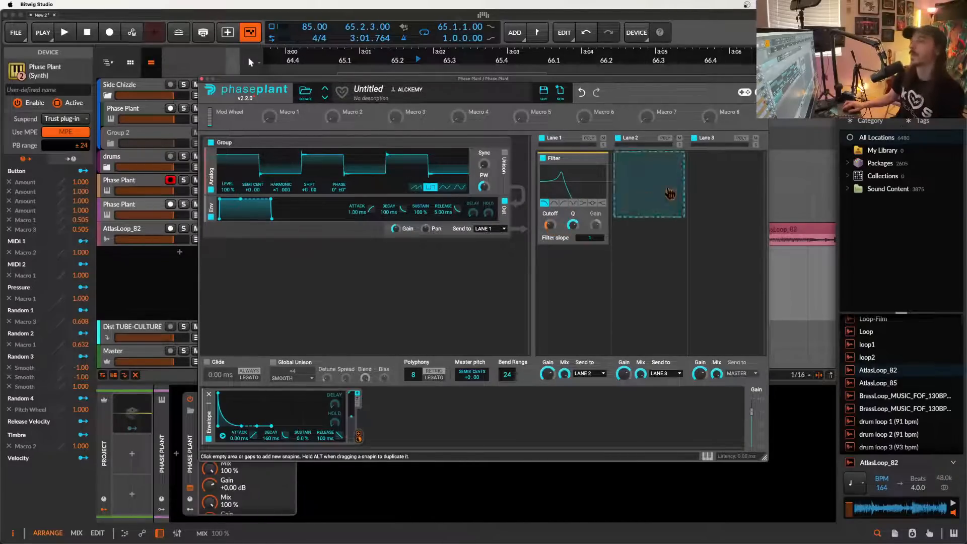
Add a Limiter to Lane 3 and close the Phase Plant window.
{"action": "left_click", "coordinate": [725, 185]}
{"action": "left_click", "coordinate": [617, 258]}
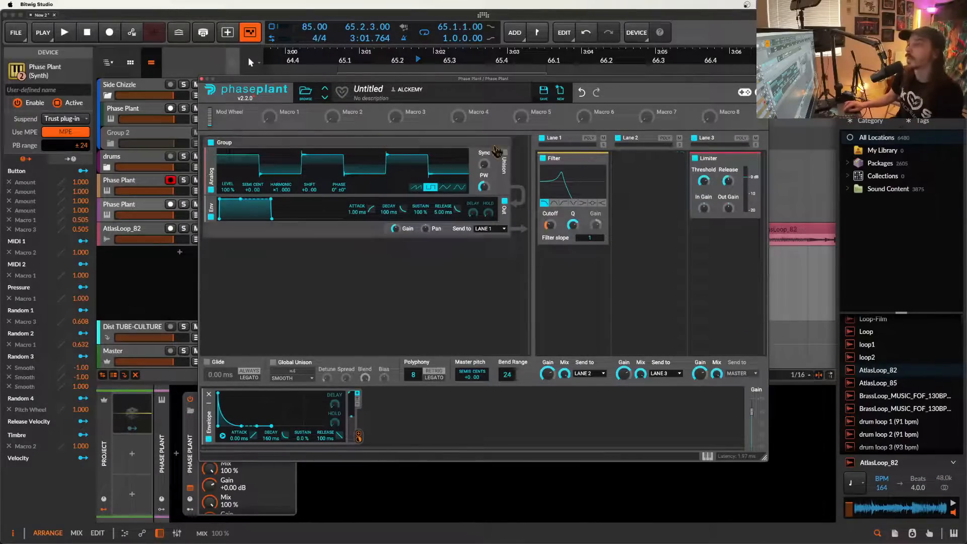
{"action": "left_click", "coordinate": [202, 80]}
Play the phrase from the first Phase Plant clip to hear it continue into the new synth's part.
{"action": "left_click", "coordinate": [453, 205]}
{"action": "left_click", "coordinate": [384, 185]}
{"action": "key", "text": "space"}
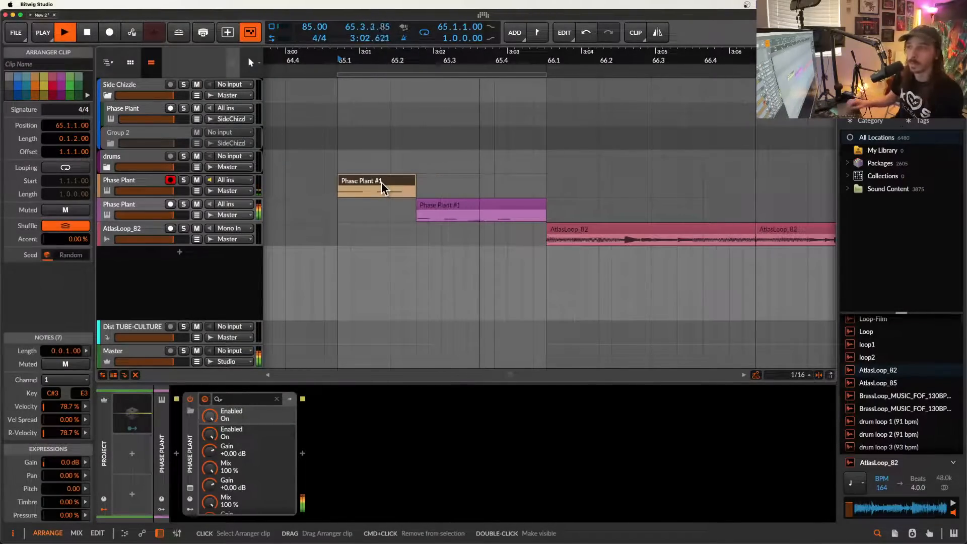
{"action": "key", "text": "space"}
Open the second Phase Plant track's clip, select its four notes, and replay the phrase from 65.1.1.
{"action": "double_click", "coordinate": [441, 206]}
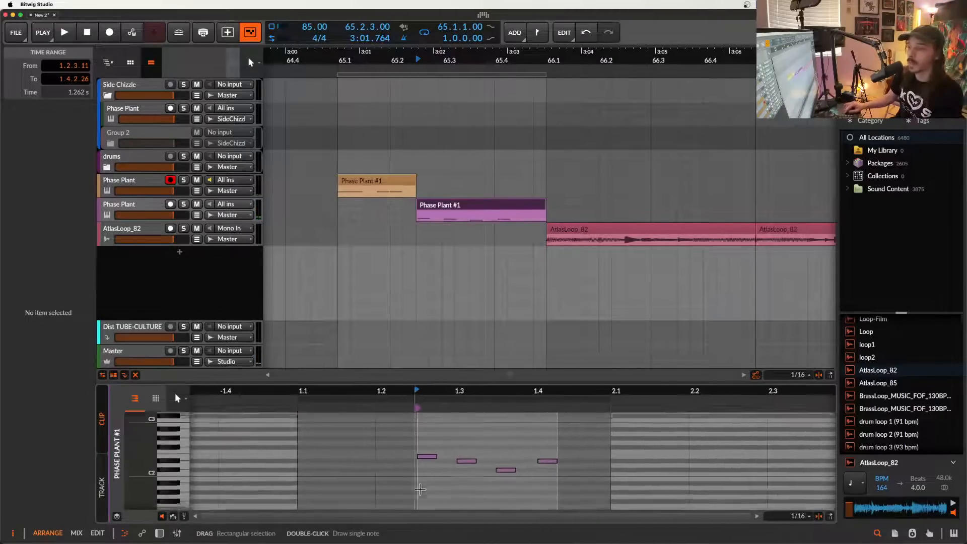
{"action": "scroll", "coordinate": [420, 490], "scroll_direction": "down", "scroll_amount": 1}
{"action": "left_click_drag", "start_coordinate": [411, 415], "coordinate": [562, 483]}
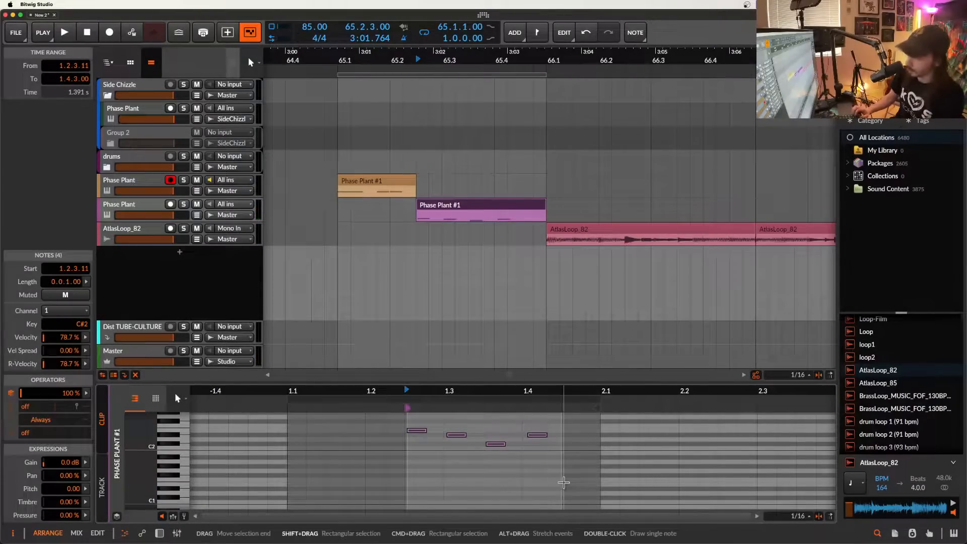
{"action": "left_click", "coordinate": [378, 186]}
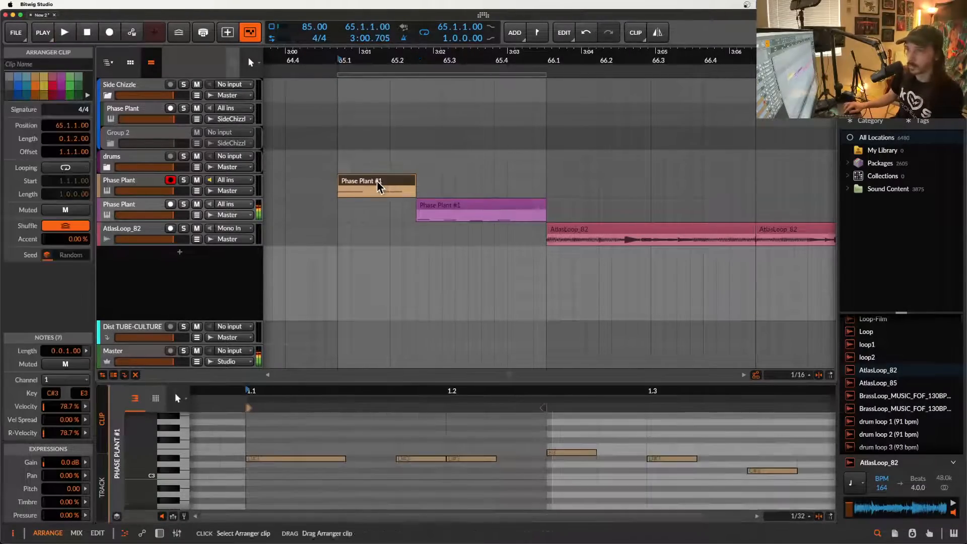
{"action": "key", "text": "space"}
{"action": "scroll", "coordinate": [675, 452], "scroll_direction": "down", "scroll_amount": 1}
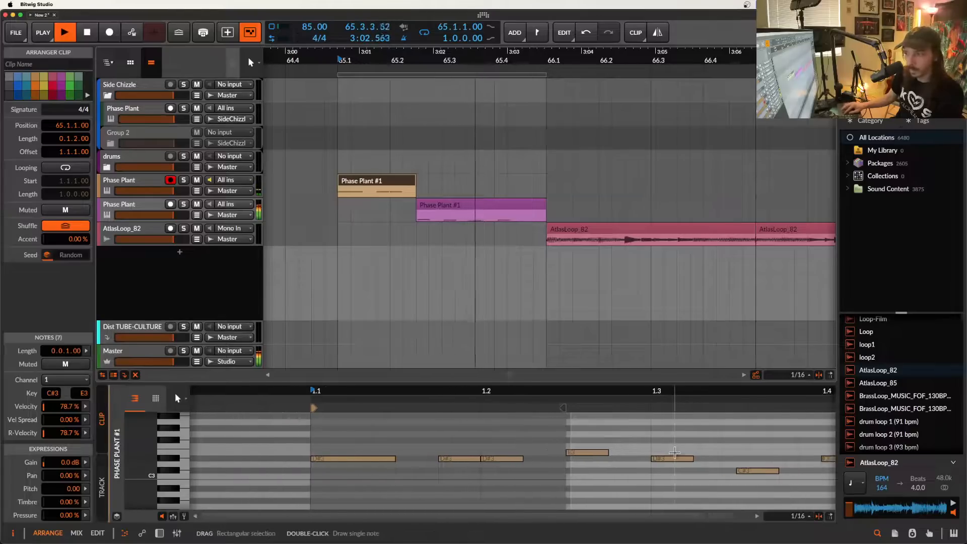
Stop playback and move both AtlasLoop_82 clips together so they start at bar 68.
{"action": "scroll", "coordinate": [675, 452], "scroll_direction": "down", "scroll_amount": 1}
{"action": "scroll", "coordinate": [451, 259], "scroll_direction": "down", "scroll_amount": 4}
{"action": "scroll", "coordinate": [451, 259], "scroll_direction": "up", "scroll_amount": 5}
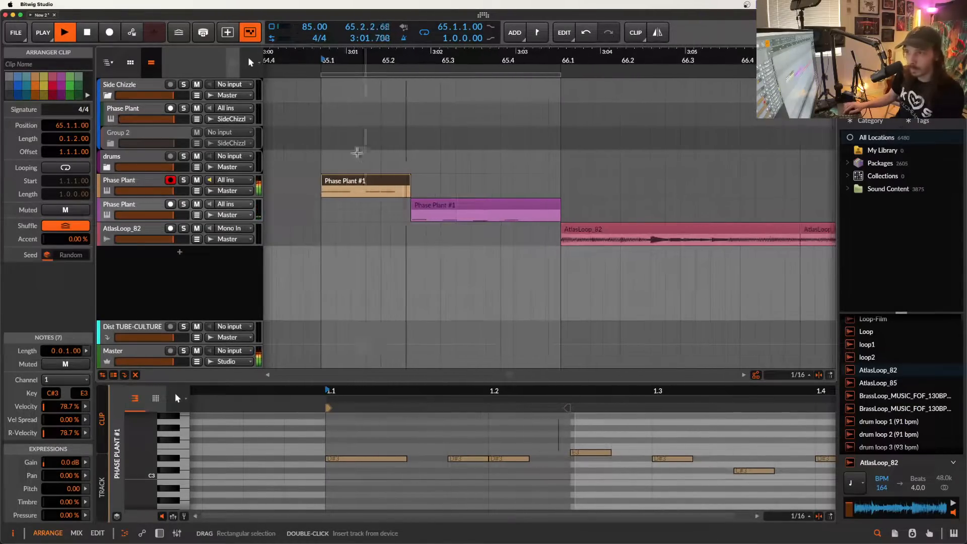
{"action": "key", "text": "space"}
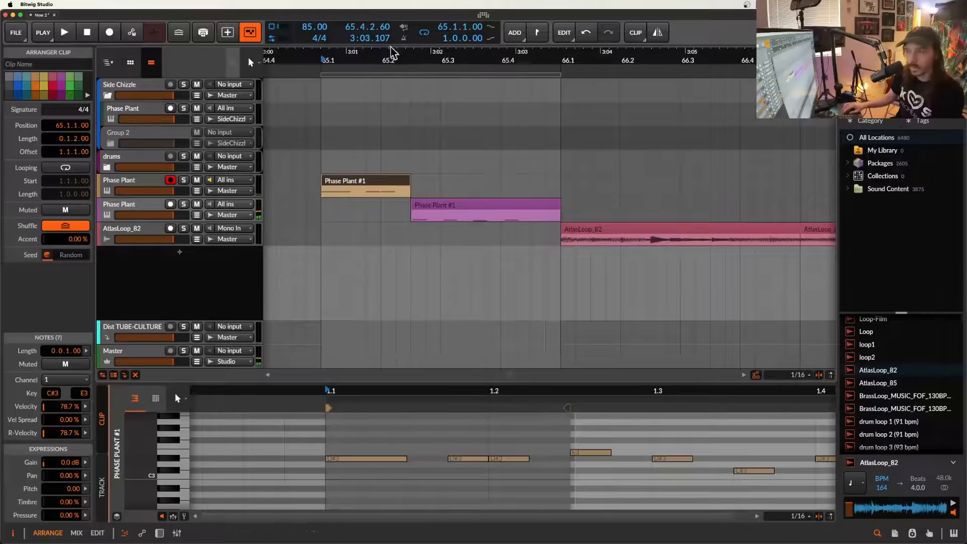
{"action": "scroll", "coordinate": [350, 126], "scroll_direction": "down", "scroll_amount": 2}
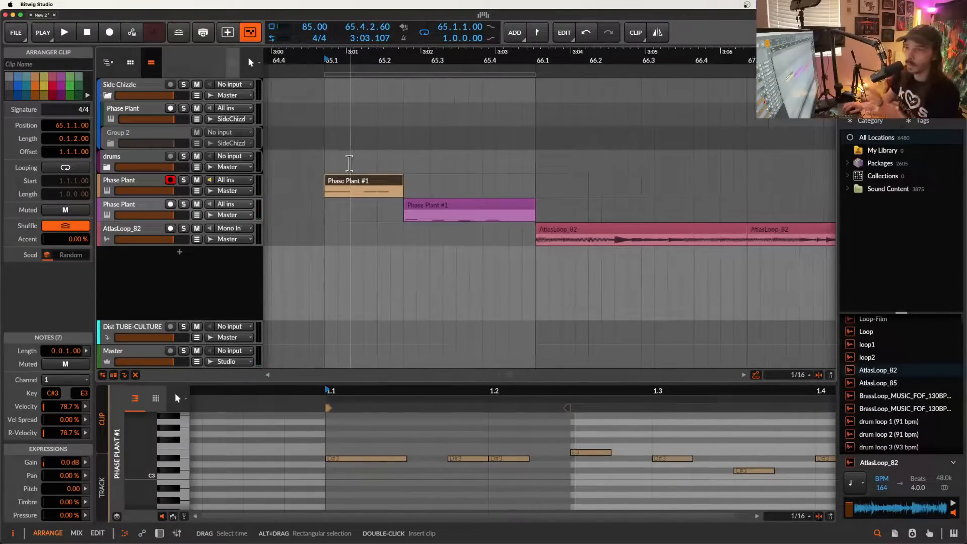
{"action": "scroll", "coordinate": [349, 163], "scroll_direction": "down", "scroll_amount": 3}
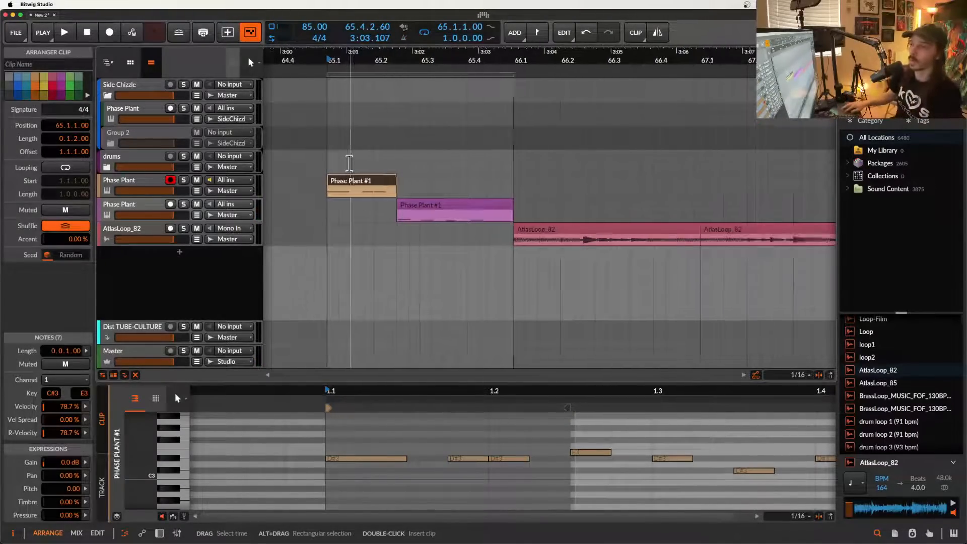
{"action": "left_click", "coordinate": [445, 226]}
{"action": "left_click", "coordinate": [527, 233], "text": "shift"}
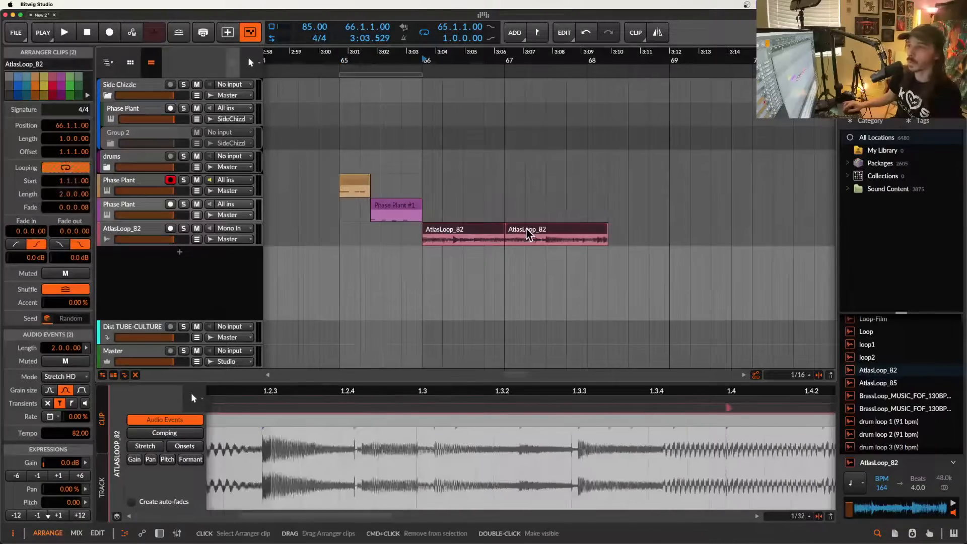
{"action": "left_click_drag", "start_coordinate": [481, 232], "coordinate": [639, 230]}
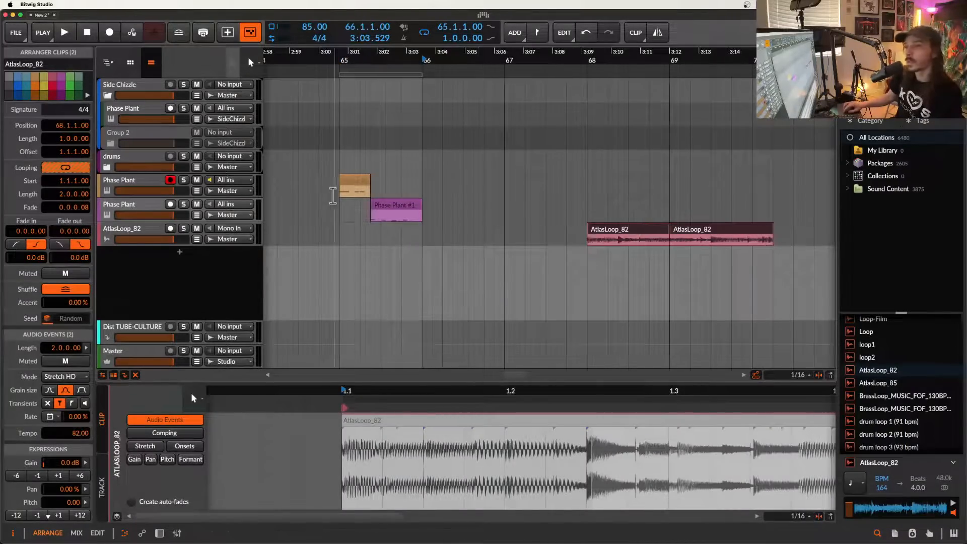
Duplicate the one-bar phrase on both Phase Plant tracks into bar 66 and extend the loop region to two bars.
{"action": "left_click_drag", "start_coordinate": [337, 194], "coordinate": [421, 221]}
{"action": "key", "text": "ctrl+d"}
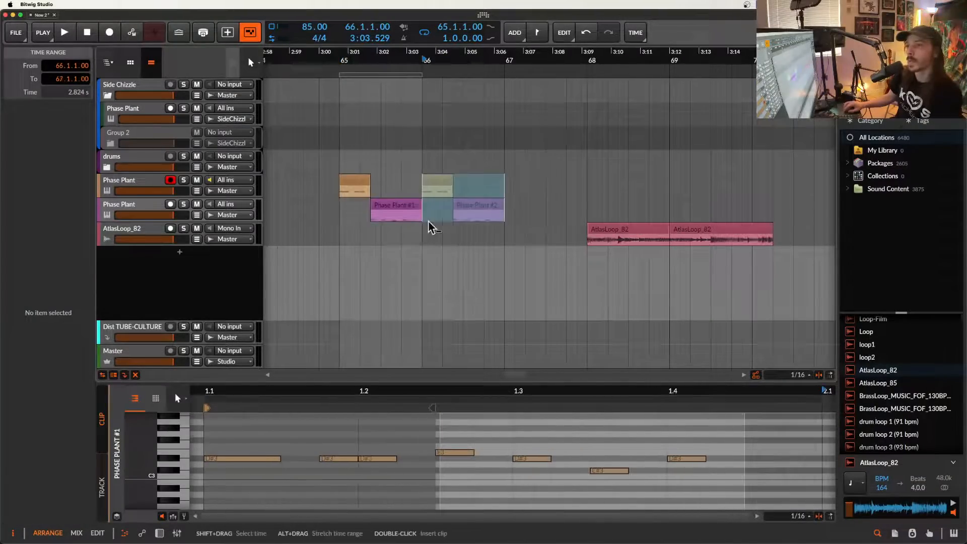
{"action": "left_click", "coordinate": [399, 82]}
{"action": "left_click", "coordinate": [398, 75]}
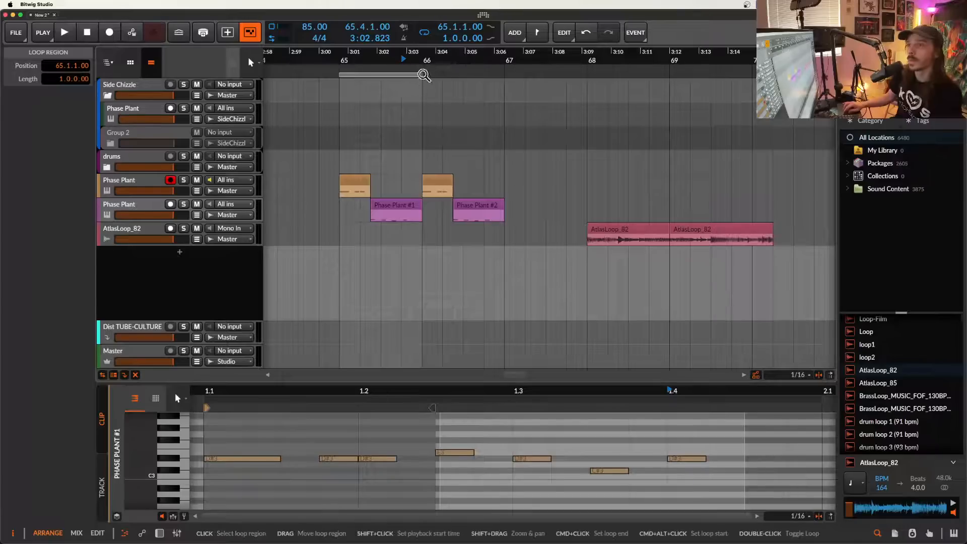
{"action": "left_click_drag", "start_coordinate": [422, 75], "coordinate": [504, 77]}
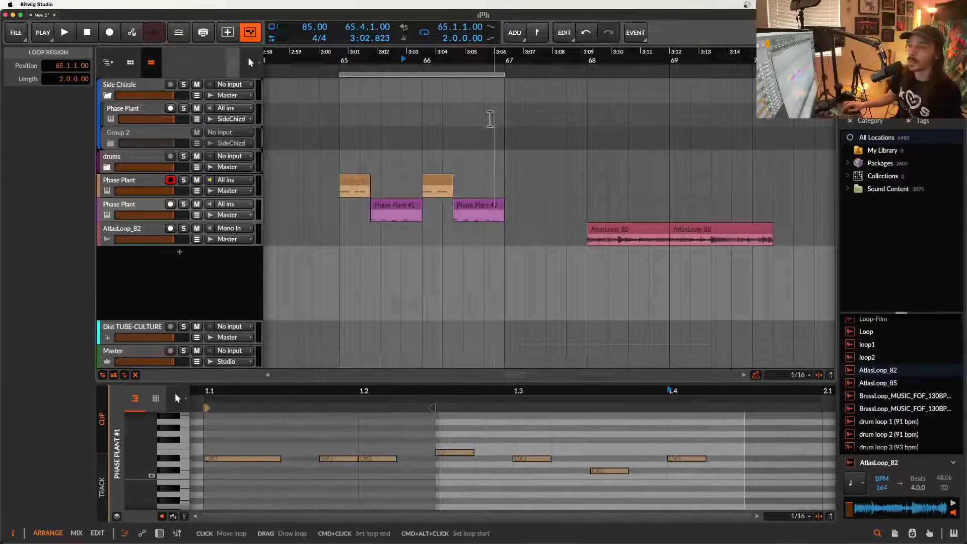
Transpose the first three D#3 notes of the first Phase Plant track's bar-66 clip up one octave.
{"action": "left_click", "coordinate": [435, 180]}
{"action": "scroll", "coordinate": [446, 168], "scroll_direction": "up", "scroll_amount": 5}
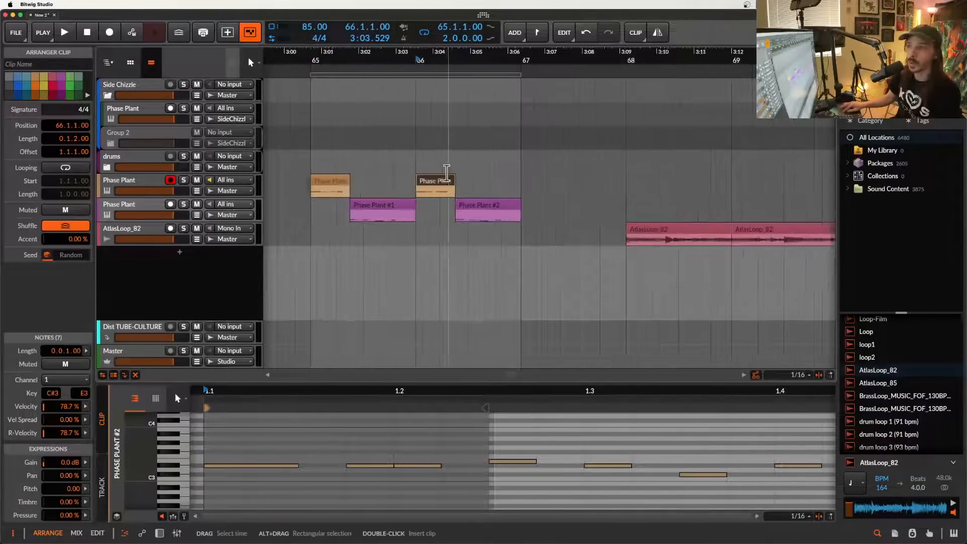
{"action": "double_click", "coordinate": [419, 184]}
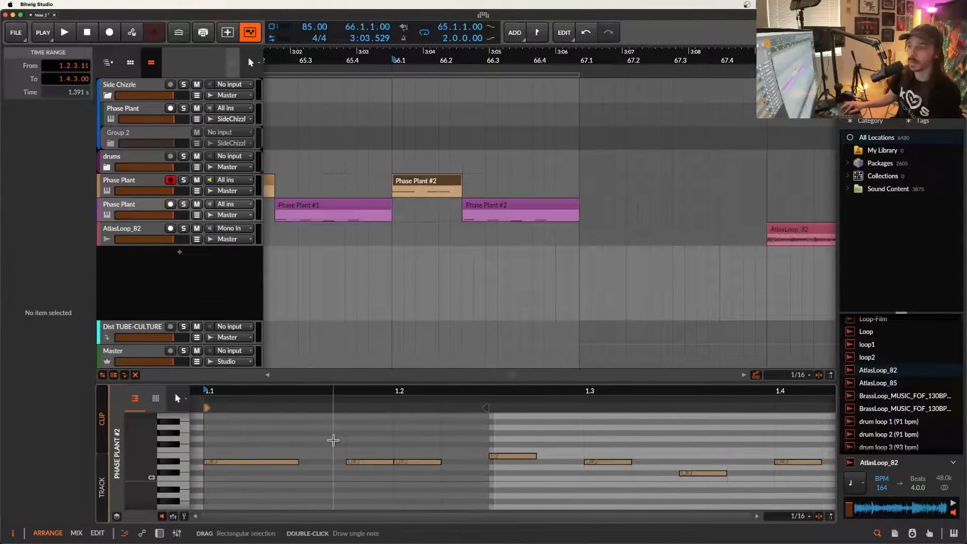
{"action": "scroll", "coordinate": [333, 440], "scroll_direction": "down", "scroll_amount": 3}
{"action": "left_click_drag", "start_coordinate": [299, 427], "coordinate": [389, 498]}
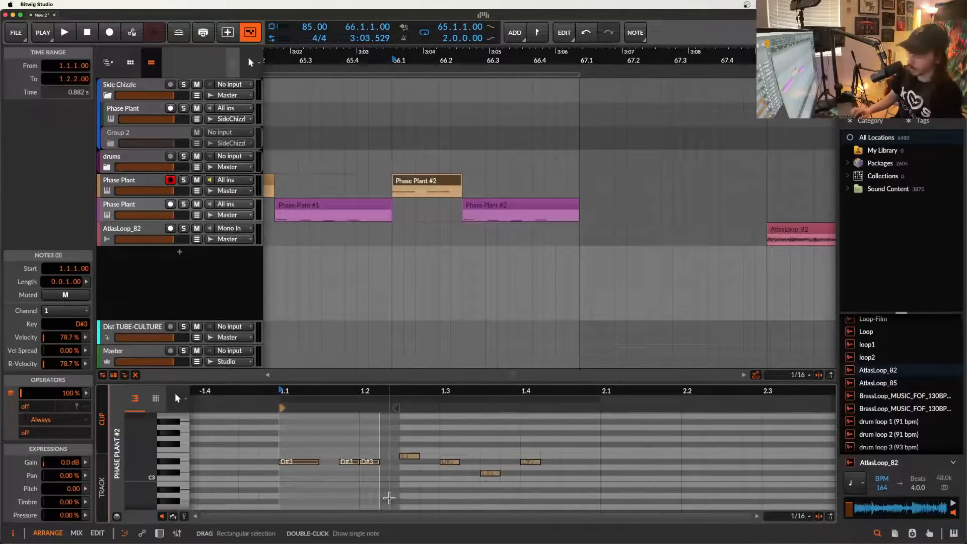
{"action": "key", "text": "shift+Up"}
Add an instrument track below the second Phase Plant track and try moving the bar-66 answer clip onto it and back.
{"action": "left_click", "coordinate": [486, 204]}
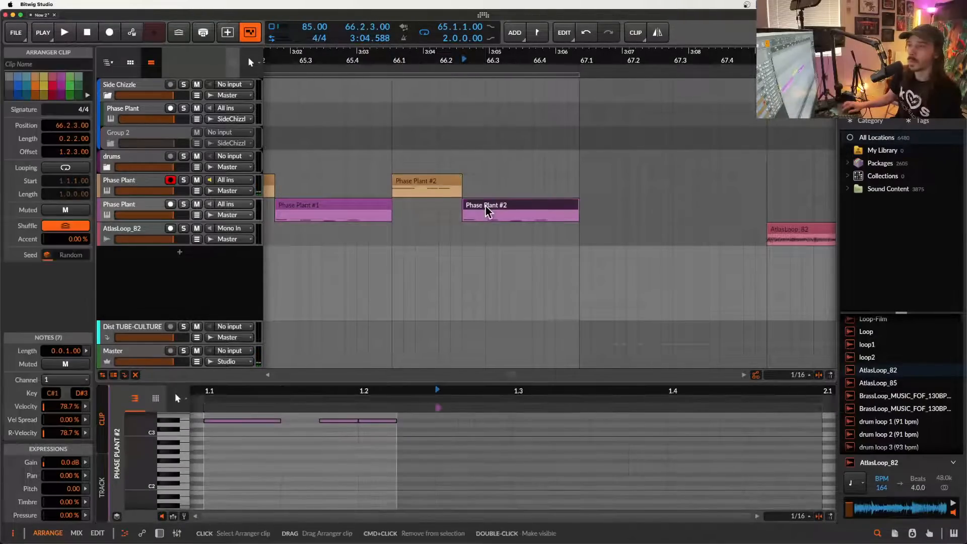
{"action": "left_click", "coordinate": [153, 205]}
{"action": "key", "text": "super+t"}
{"action": "left_click_drag", "start_coordinate": [500, 204], "coordinate": [497, 228]}
{"action": "left_click", "coordinate": [145, 232]}
{"action": "key", "text": "d"}
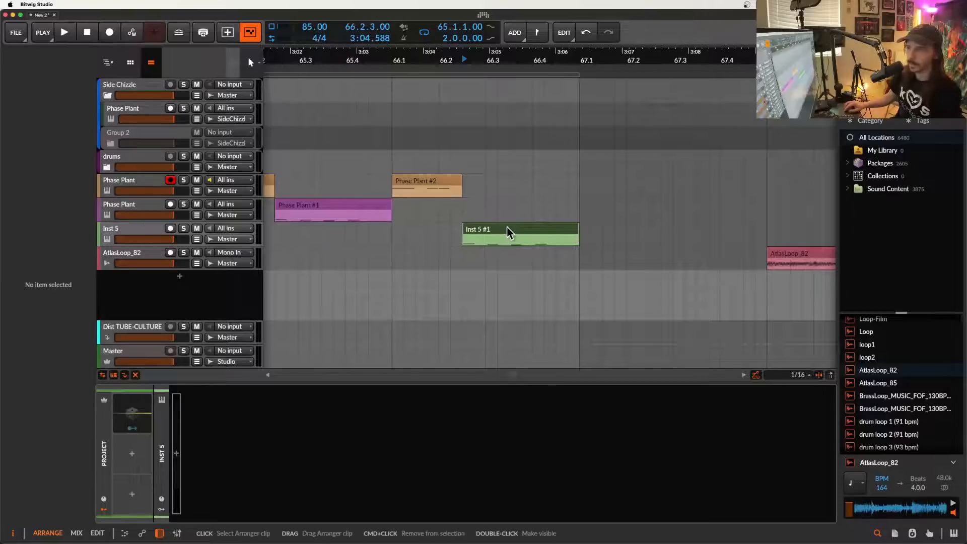
{"action": "left_click_drag", "start_coordinate": [504, 245], "coordinate": [505, 220]}
Open the second Phase Plant track's bar-66 answer clip and raise its note at 1.3.1.15 three semitones.
{"action": "double_click", "coordinate": [494, 208]}
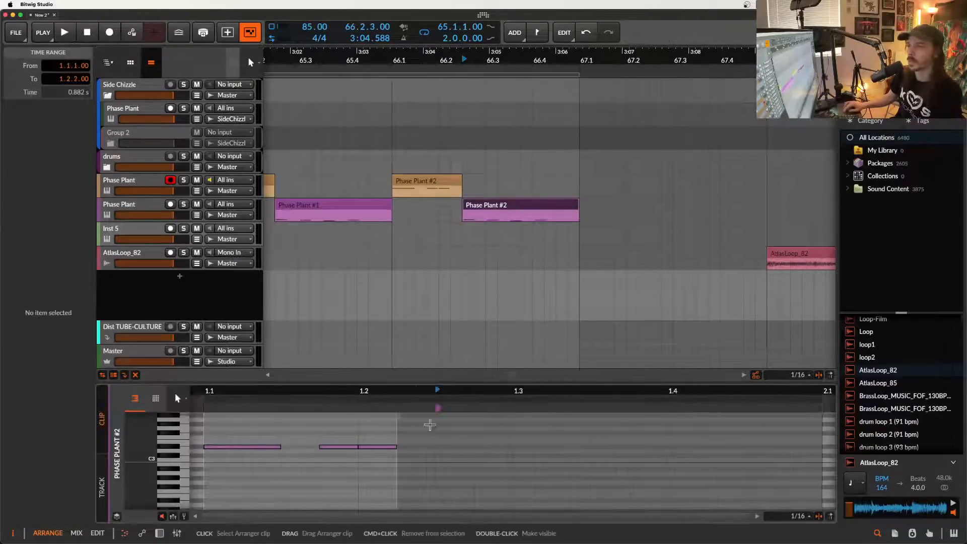
{"action": "scroll", "coordinate": [355, 472], "scroll_direction": "up", "scroll_amount": 3}
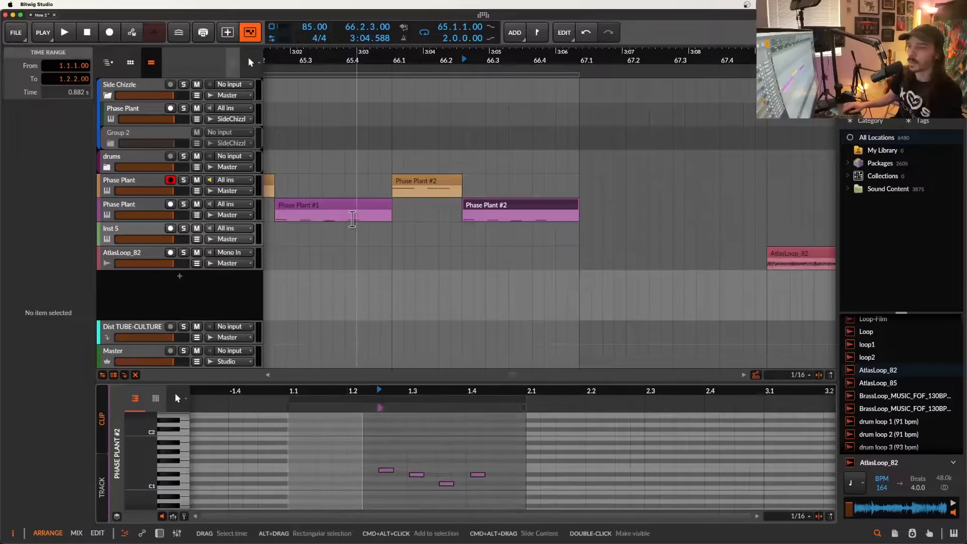
{"action": "scroll", "coordinate": [354, 218], "scroll_direction": "left", "scroll_amount": 3}
{"action": "scroll", "coordinate": [351, 218], "scroll_direction": "down", "scroll_amount": 3}
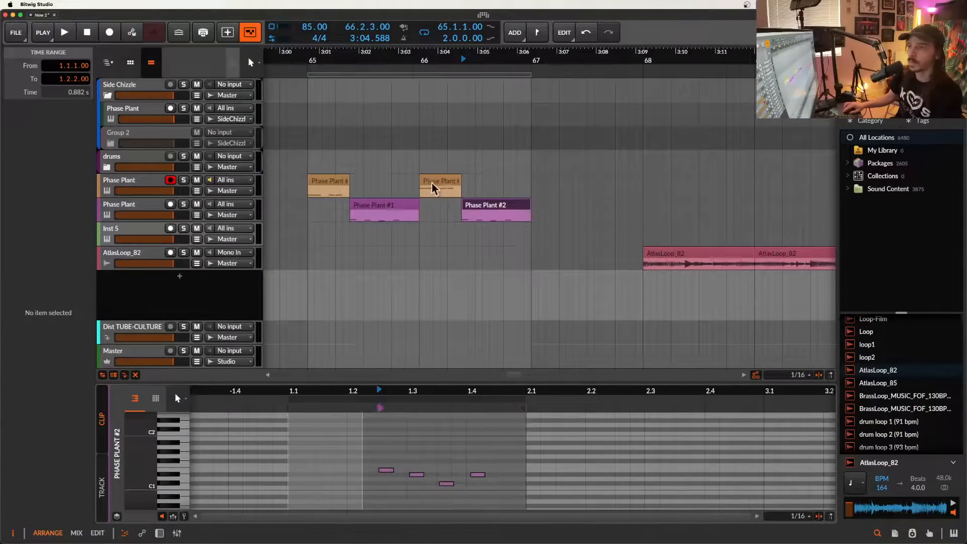
{"action": "scroll", "coordinate": [456, 462], "scroll_direction": "up", "scroll_amount": 3}
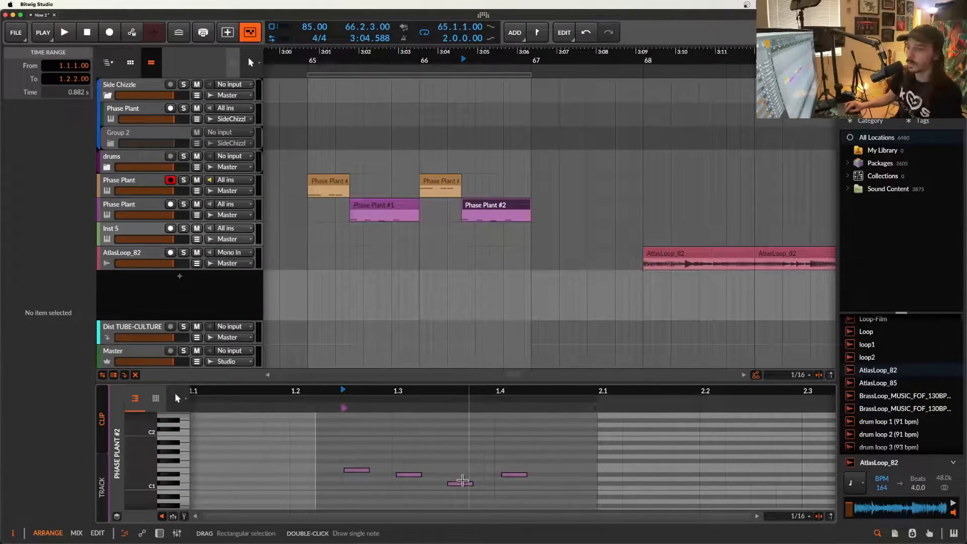
{"action": "left_click", "coordinate": [359, 471]}
{"action": "left_click_drag", "start_coordinate": [407, 475], "coordinate": [408, 462]}
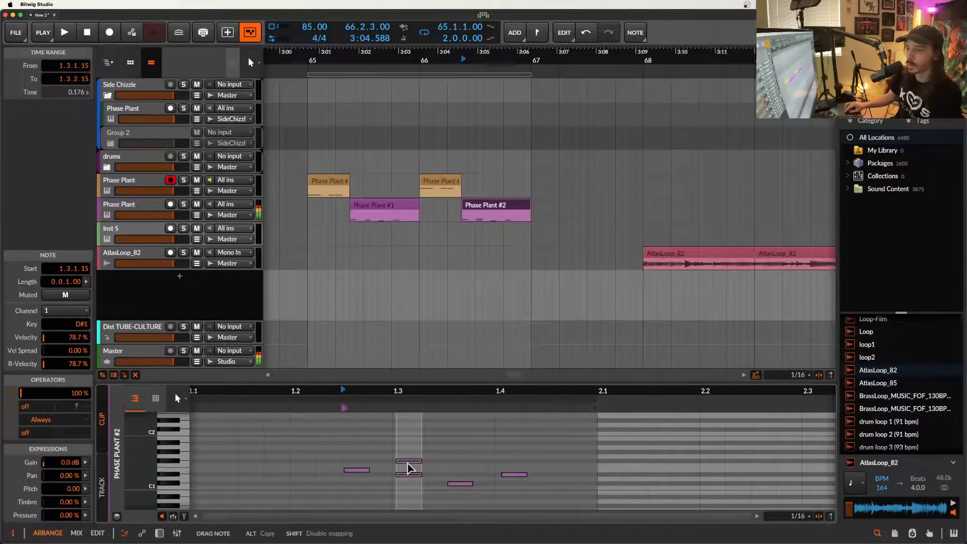
{"action": "left_click", "coordinate": [457, 483]}
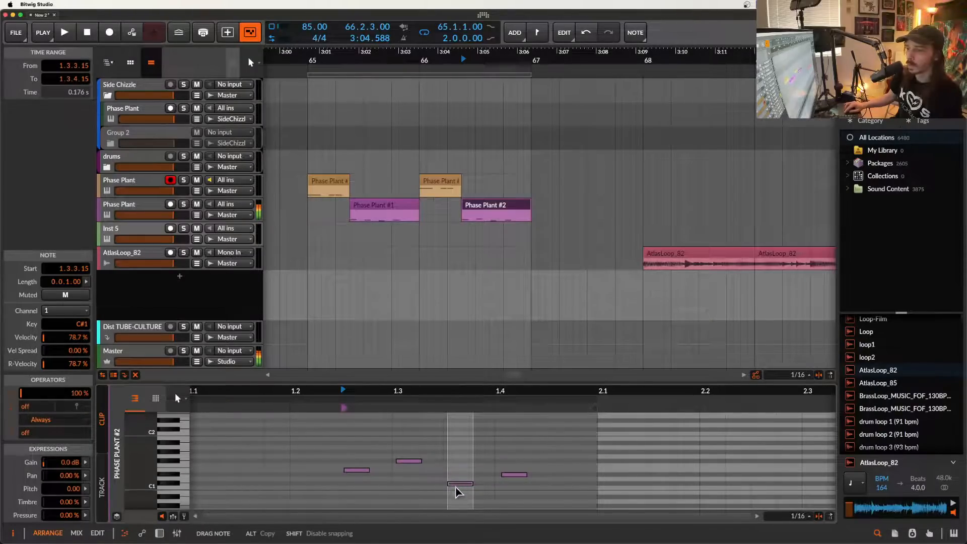
{"action": "left_click", "coordinate": [515, 475]}
Add a D#1 note at 1.4.3 with length 0.0.2.39 and curve its micro-pitch down to -7.00.
{"action": "double_click", "coordinate": [554, 475]}
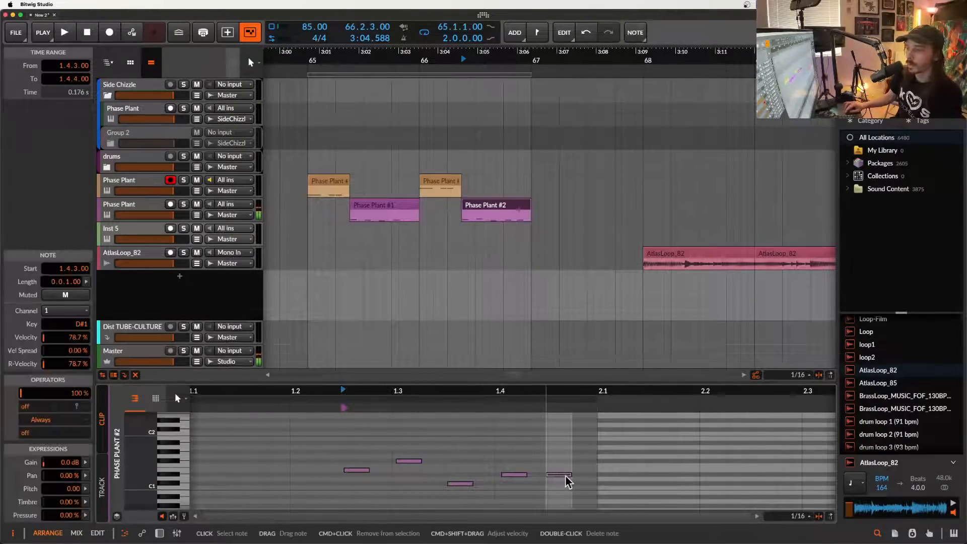
{"action": "left_click_drag", "start_coordinate": [572, 476], "coordinate": [607, 475]}
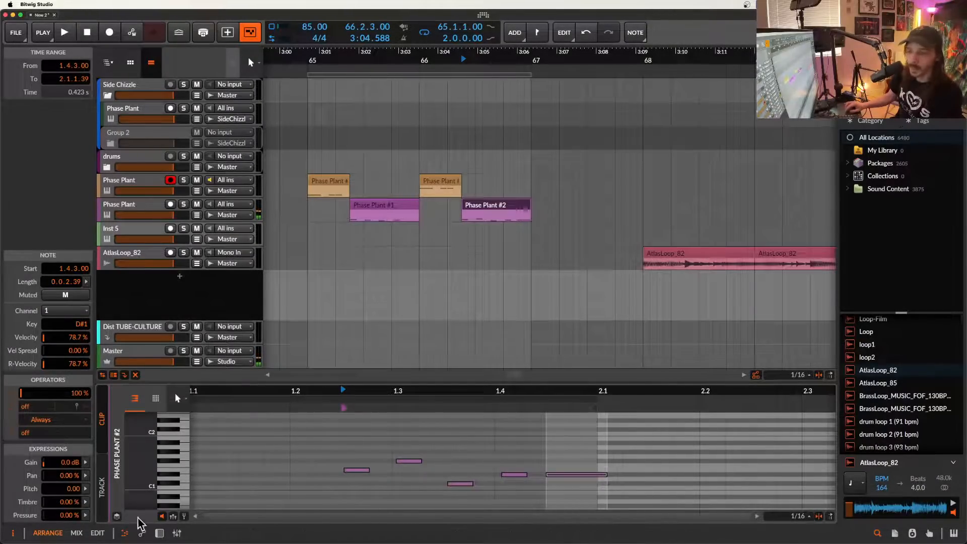
{"action": "left_click", "coordinate": [183, 516]}
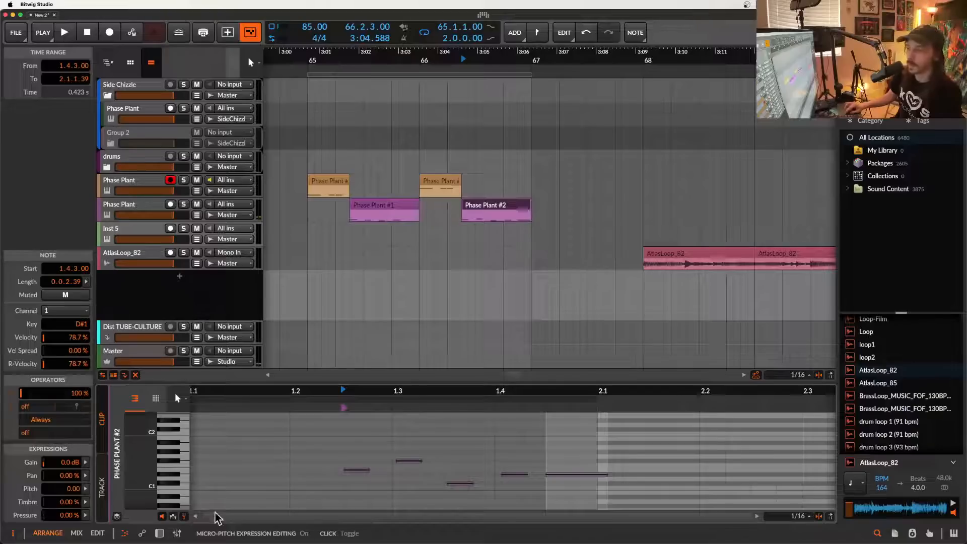
{"action": "left_click", "coordinate": [547, 475]}
{"action": "left_click_drag", "start_coordinate": [577, 481], "coordinate": [598, 505]}
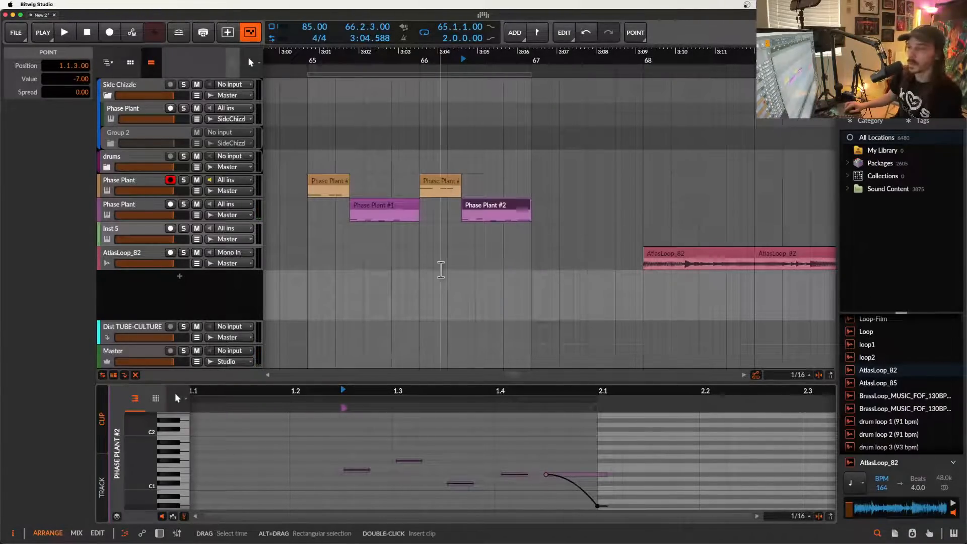
{"action": "key", "text": "space"}
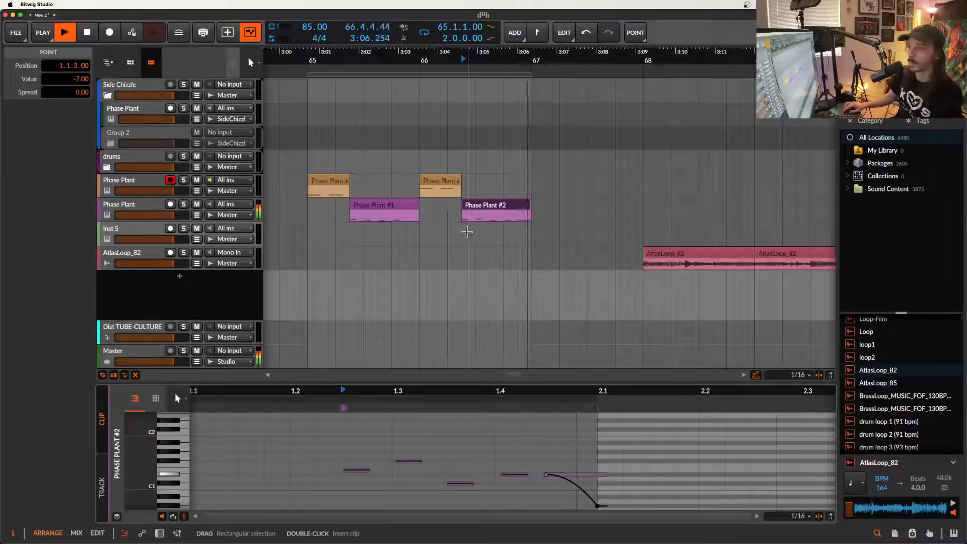
{"action": "key", "text": "space"}
Move the answer clip's final half beat with the pitch-bent note earlier to 66.4.1 and play back the result.
{"action": "left_click", "coordinate": [525, 207]}
{"action": "left_click_drag", "start_coordinate": [527, 204], "coordinate": [513, 205]}
{"action": "scroll", "coordinate": [512, 206], "scroll_direction": "up", "scroll_amount": 3}
{"action": "left_click", "coordinate": [437, 207]}
{"action": "key", "text": "space"}
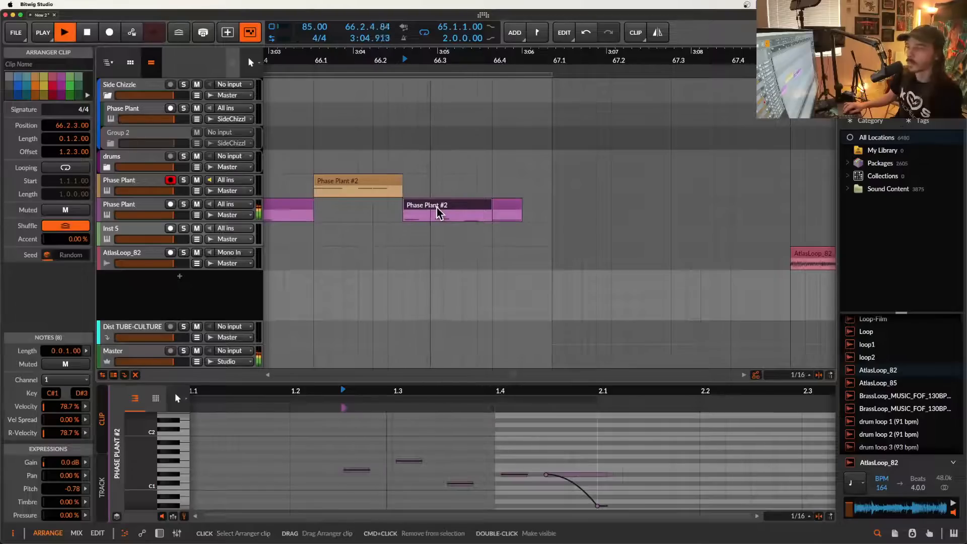
{"action": "scroll", "coordinate": [505, 214], "scroll_direction": "up", "scroll_amount": 3}
{"action": "scroll", "coordinate": [505, 211], "scroll_direction": "down", "scroll_amount": 4}
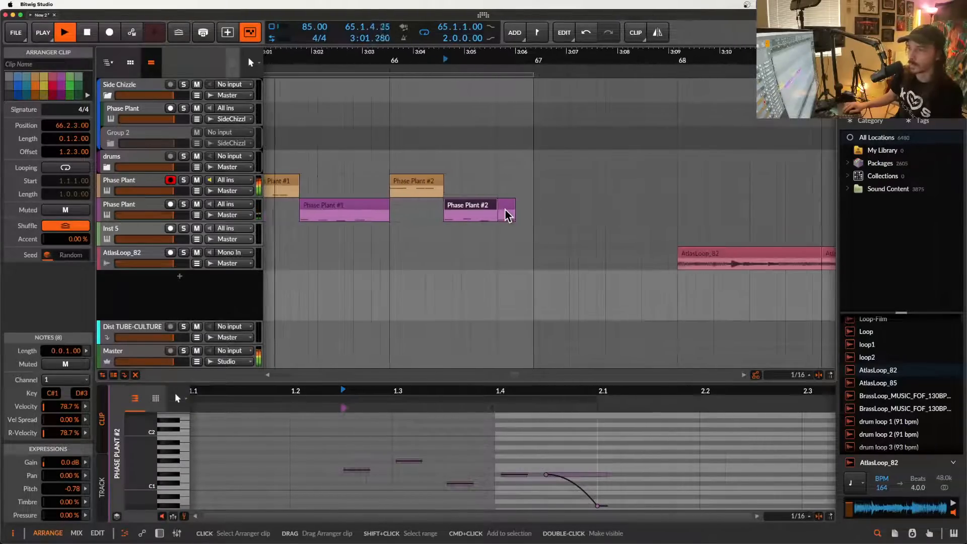
{"action": "left_click", "coordinate": [505, 210]}
{"action": "scroll", "coordinate": [506, 211], "scroll_direction": "up", "scroll_amount": 2}
{"action": "scroll", "coordinate": [505, 211], "scroll_direction": "down", "scroll_amount": 3}
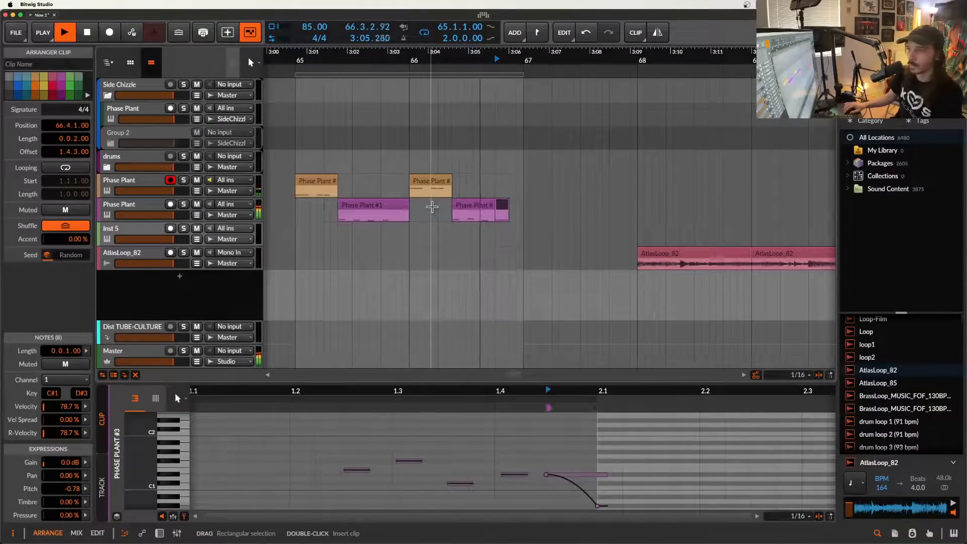
Replay the two-bar phrase from the first Phase Plant clip at 65.1.1.
{"action": "key", "text": "space"}
{"action": "left_click", "coordinate": [306, 183]}
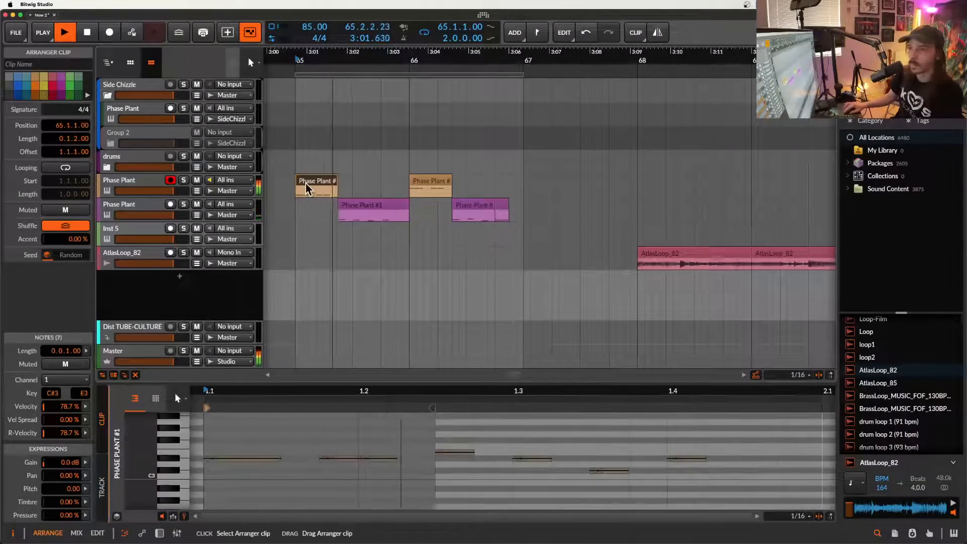
{"action": "scroll", "coordinate": [306, 183], "scroll_direction": "down", "scroll_amount": 1}
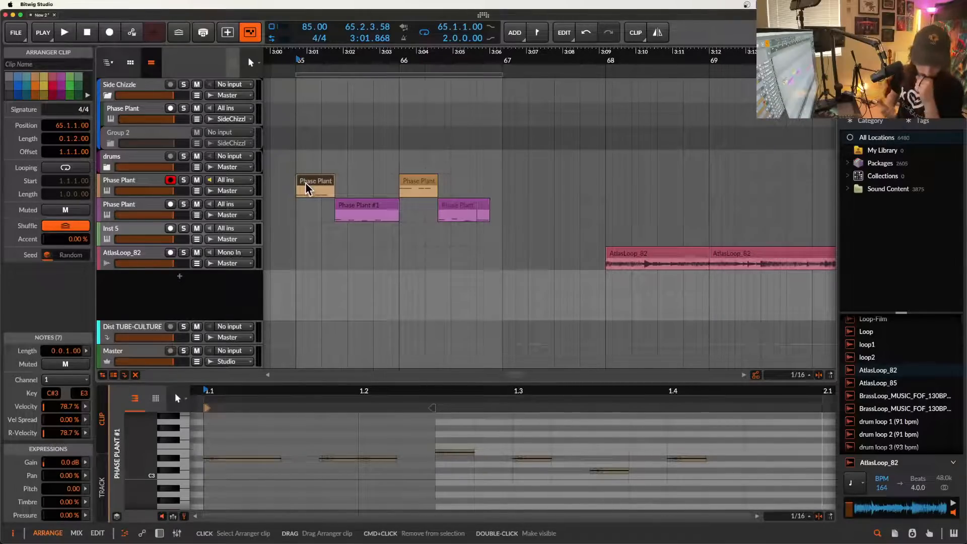
Move the second Phase Plant track's clips to start at bar 67 and both AtlasLoop_82 clips to start at bar 69.
{"action": "scroll", "coordinate": [306, 182], "scroll_direction": "down", "scroll_amount": 3}
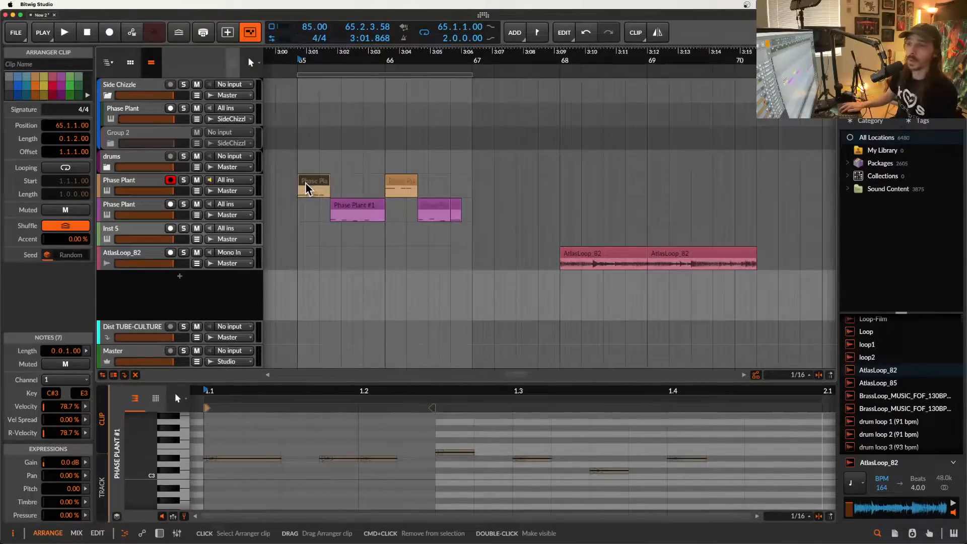
{"action": "left_click", "coordinate": [339, 204]}
{"action": "scroll", "coordinate": [380, 207], "scroll_direction": "down", "scroll_amount": 2}
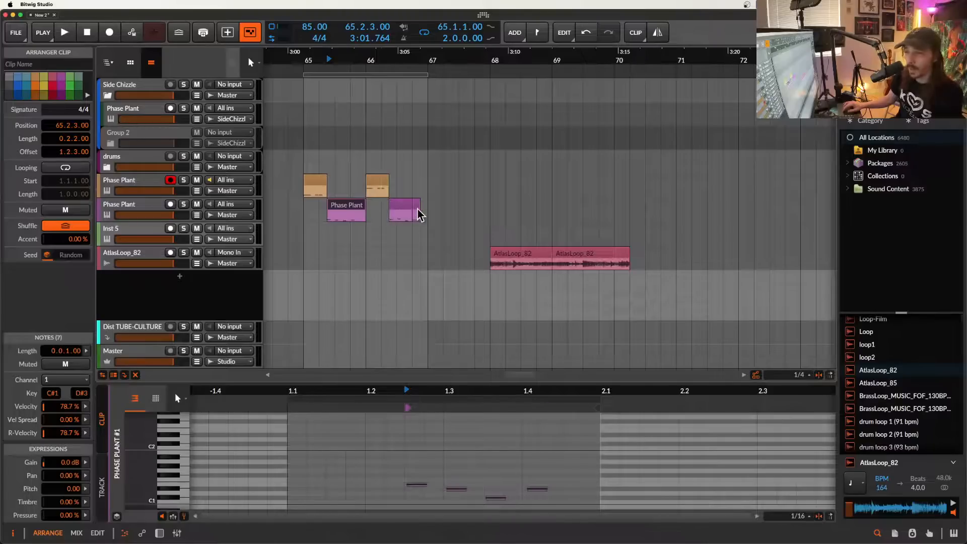
{"action": "left_click", "coordinate": [417, 208], "text": "shift"}
{"action": "left_click_drag", "start_coordinate": [353, 210], "coordinate": [454, 210]}
{"action": "left_click", "coordinate": [521, 257]}
{"action": "left_click", "coordinate": [562, 261], "text": "shift"}
{"action": "left_click_drag", "start_coordinate": [531, 259], "coordinate": [593, 259]}
Extend the first Phase Plant clip to one full bar and mute the clip that follows it at bar 66.
{"action": "left_click_drag", "start_coordinate": [326, 182], "coordinate": [362, 181]}
{"action": "left_click", "coordinate": [377, 188]}
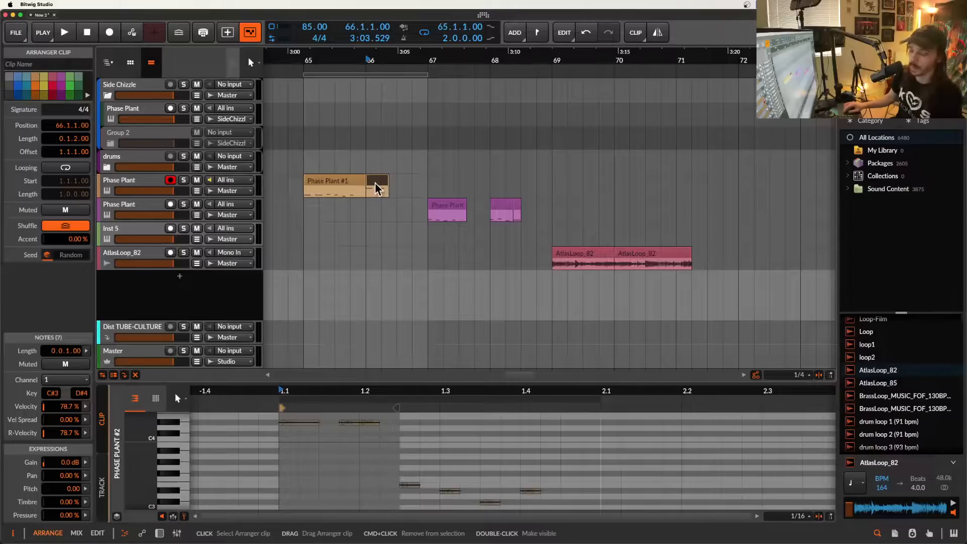
Shorten the loop region to one bar at bar 65 and set the playback start to 65.1.1.
{"action": "left_click_drag", "start_coordinate": [428, 74], "coordinate": [366, 74]}
{"action": "left_click", "coordinate": [322, 177]}
{"action": "scroll", "coordinate": [315, 91], "scroll_direction": "up", "scroll_amount": 3}
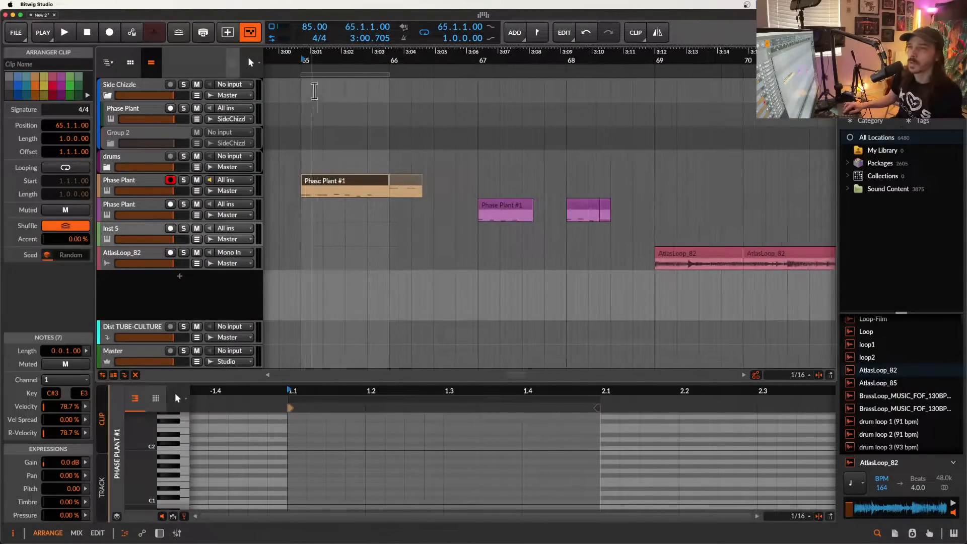
{"action": "left_click", "coordinate": [302, 162]}
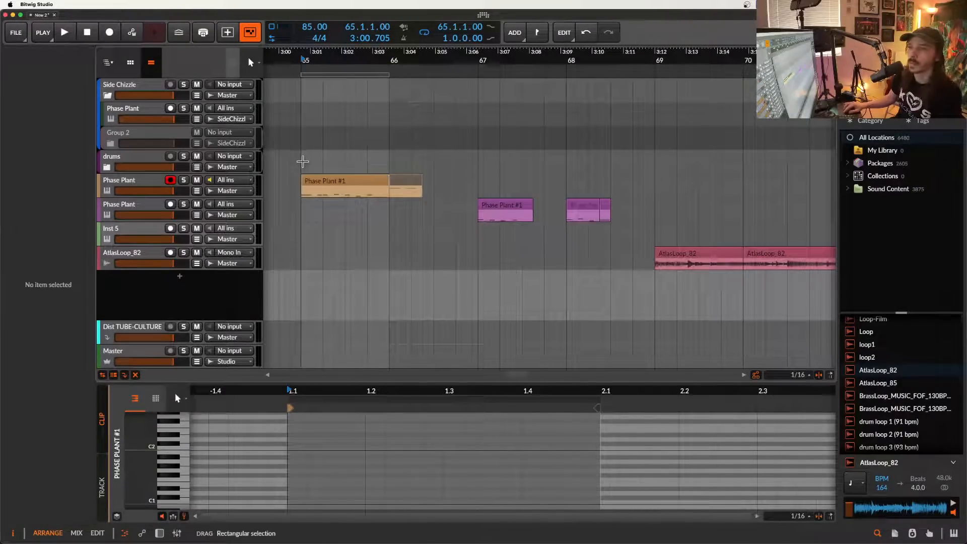
Insert an empty one-bar clip at bar 65 on the second Phase Plant track and name it INTRO.
{"action": "double_click", "coordinate": [307, 215]}
{"action": "double_click", "coordinate": [324, 206]}
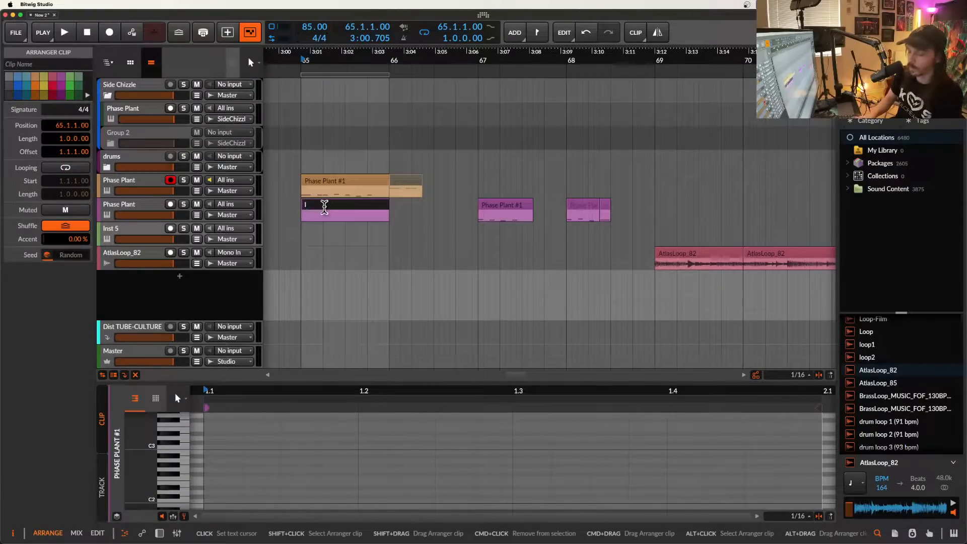
{"action": "type", "text": "INTRO"}
{"action": "key", "text": "Return"}
{"action": "left_click", "coordinate": [341, 212]}
{"action": "scroll", "coordinate": [341, 212], "scroll_direction": "down", "scroll_amount": 2}
{"action": "left_click", "coordinate": [349, 209]}
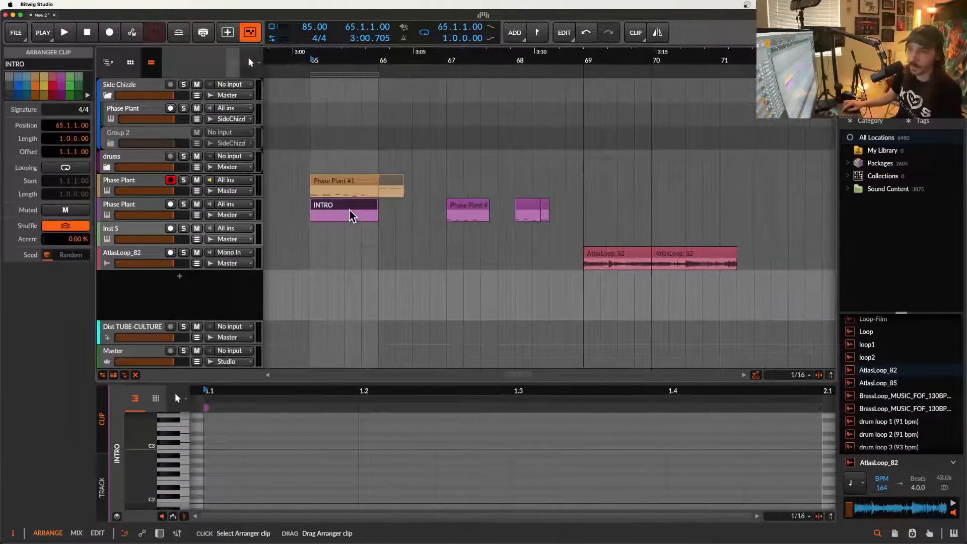
Load the Day 13 pluck preset into the first Phase Plant track's synth by searching its presets for PLUCK.
{"action": "left_click", "coordinate": [341, 185]}
{"action": "double_click", "coordinate": [155, 187]}
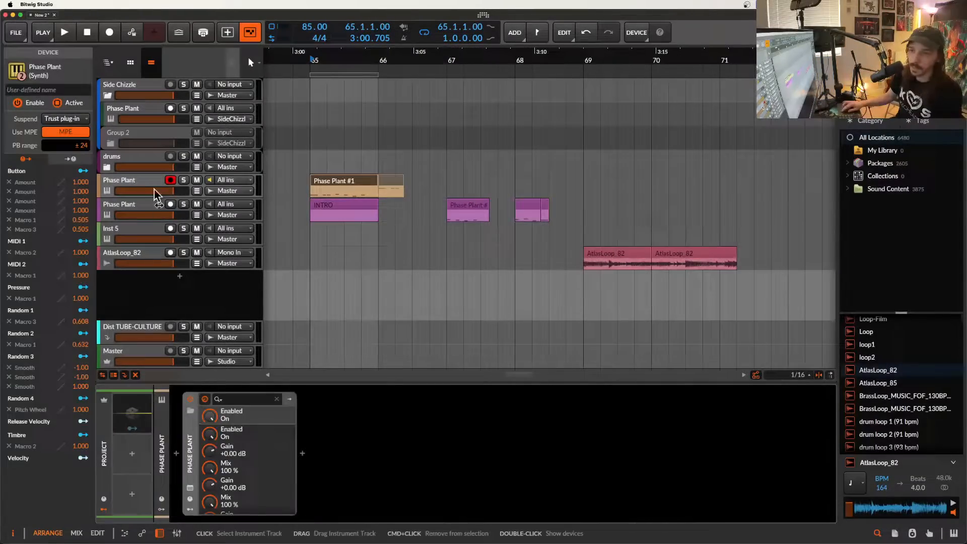
{"action": "left_click", "coordinate": [190, 487]}
{"action": "left_click", "coordinate": [305, 92]}
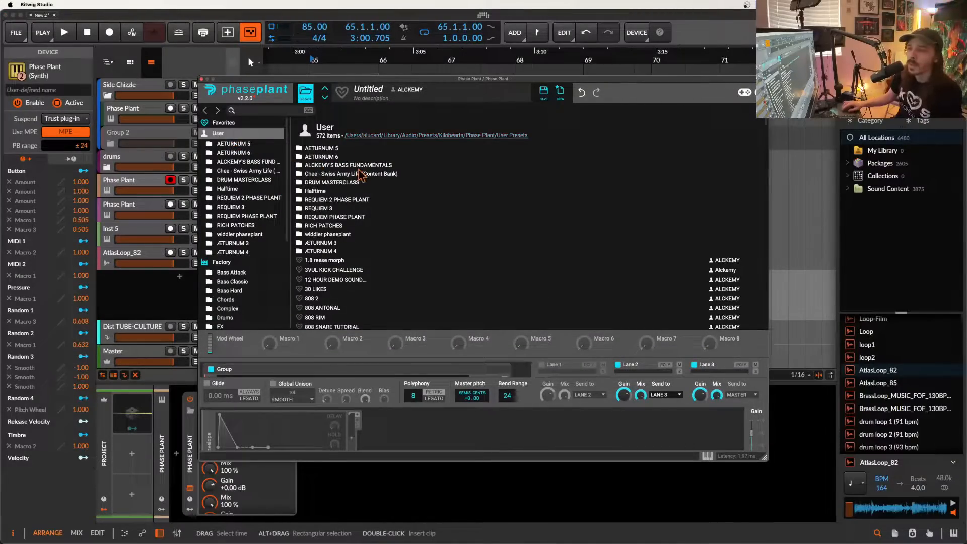
{"action": "scroll", "coordinate": [360, 176], "scroll_direction": "down", "scroll_amount": 1}
{"action": "scroll", "coordinate": [360, 176], "scroll_direction": "up", "scroll_amount": 1}
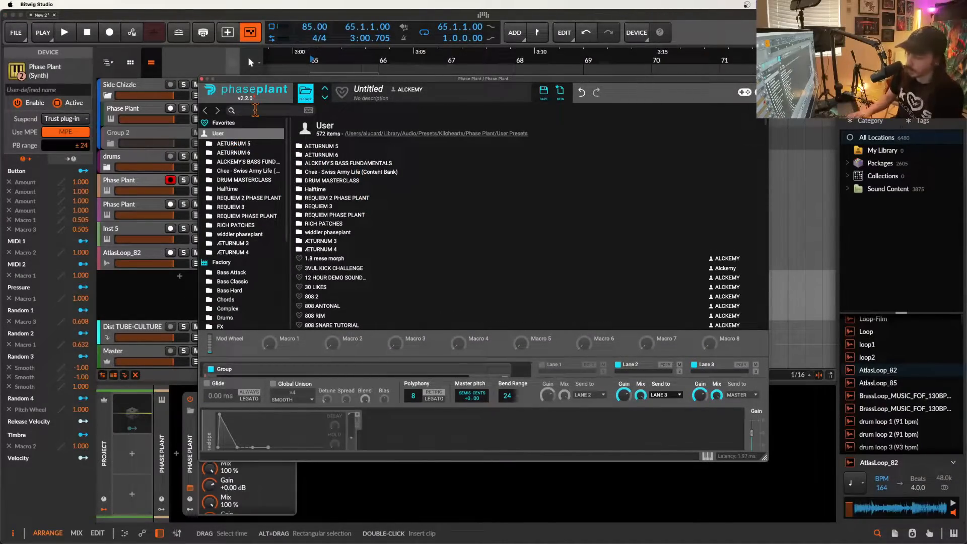
{"action": "left_click", "coordinate": [255, 110]}
{"action": "type", "text": "pluc"}
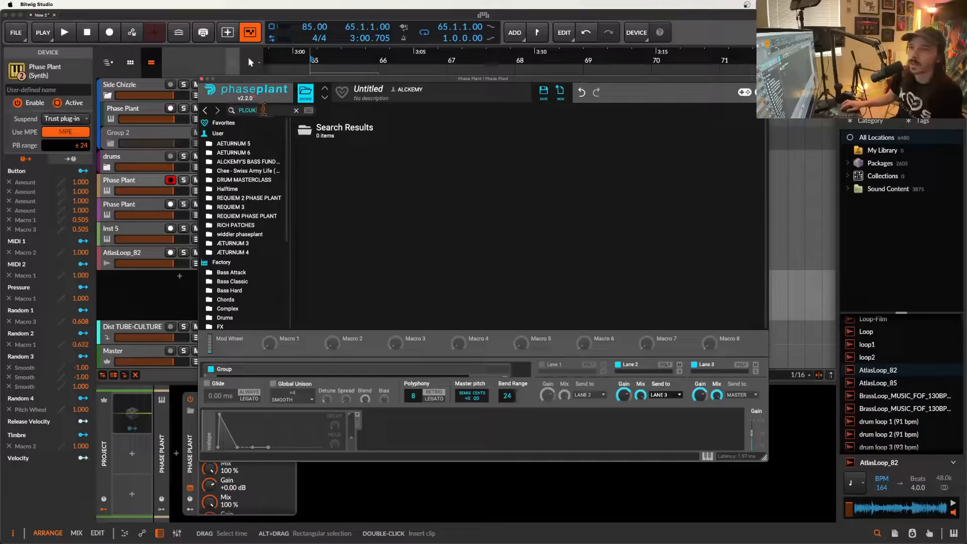
{"action": "type", "text": "uck"}
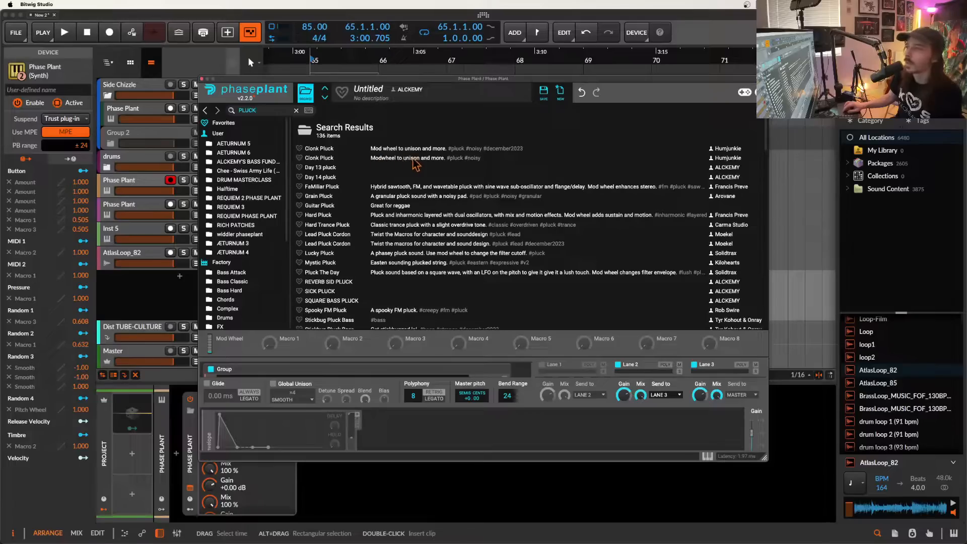
{"action": "double_click", "coordinate": [327, 168]}
{"action": "left_click", "coordinate": [305, 92]}
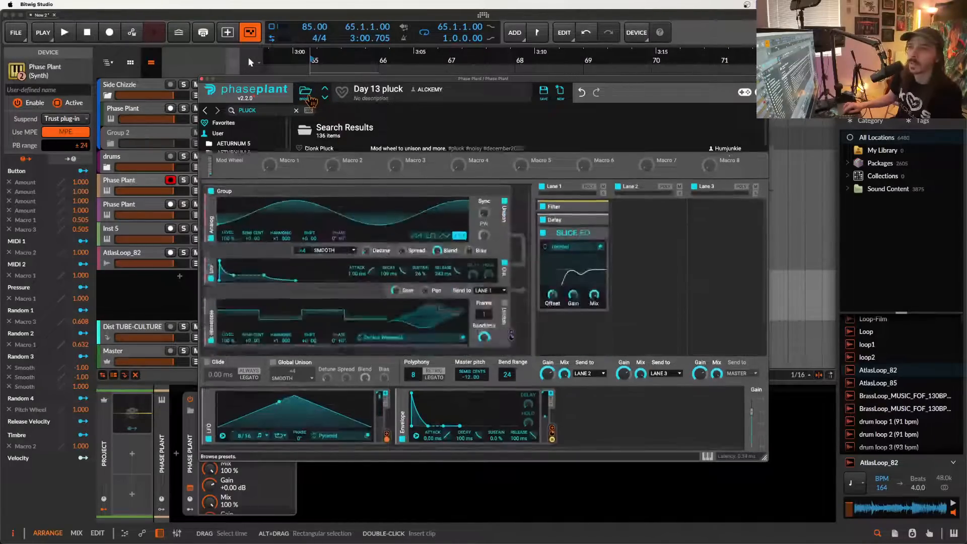
{"action": "left_click", "coordinate": [202, 79]}
Play the first Phase Plant clip and transpose all its notes up one octave, so the phrase starts on C#4.
{"action": "left_click", "coordinate": [340, 179]}
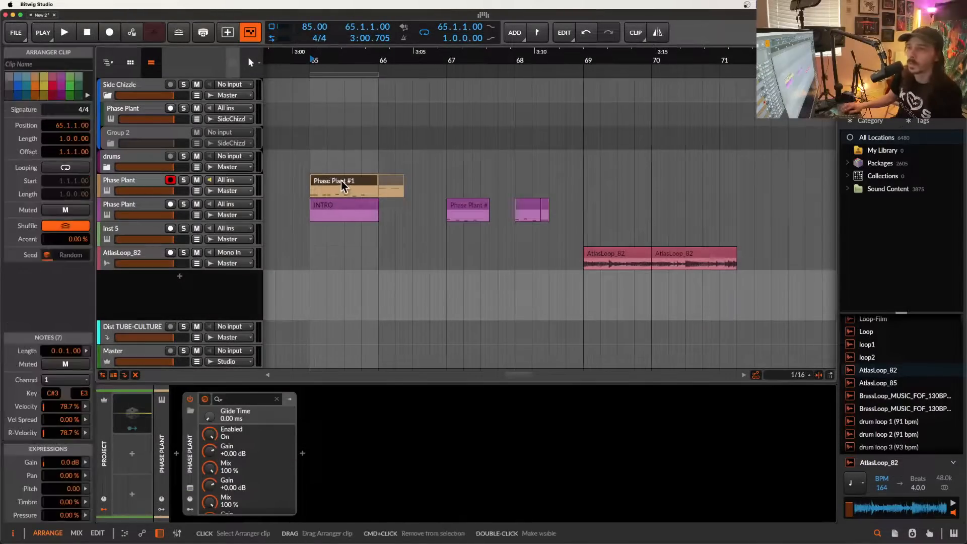
{"action": "key", "text": "space"}
{"action": "scroll", "coordinate": [340, 180], "scroll_direction": "up", "scroll_amount": 3}
{"action": "double_click", "coordinate": [326, 180]}
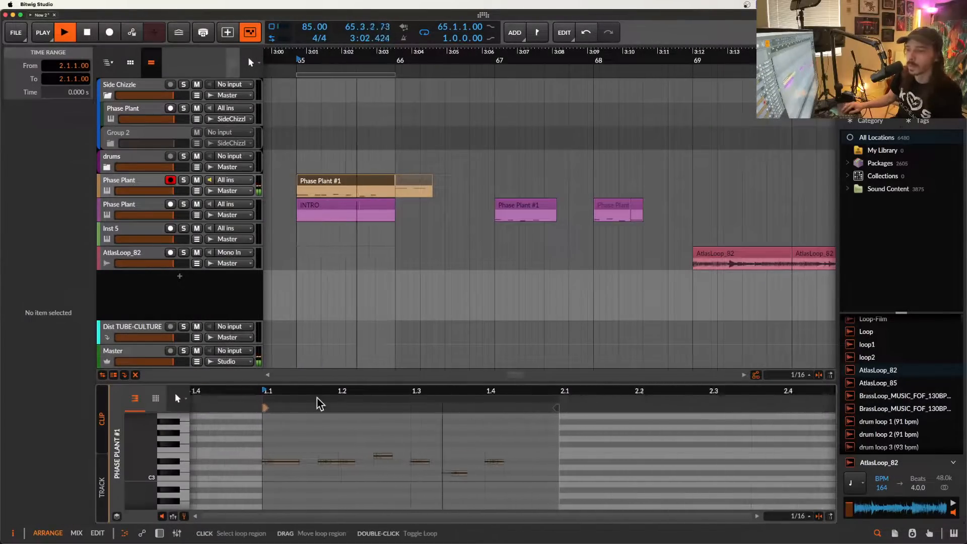
{"action": "left_click_drag", "start_coordinate": [283, 432], "coordinate": [505, 490]}
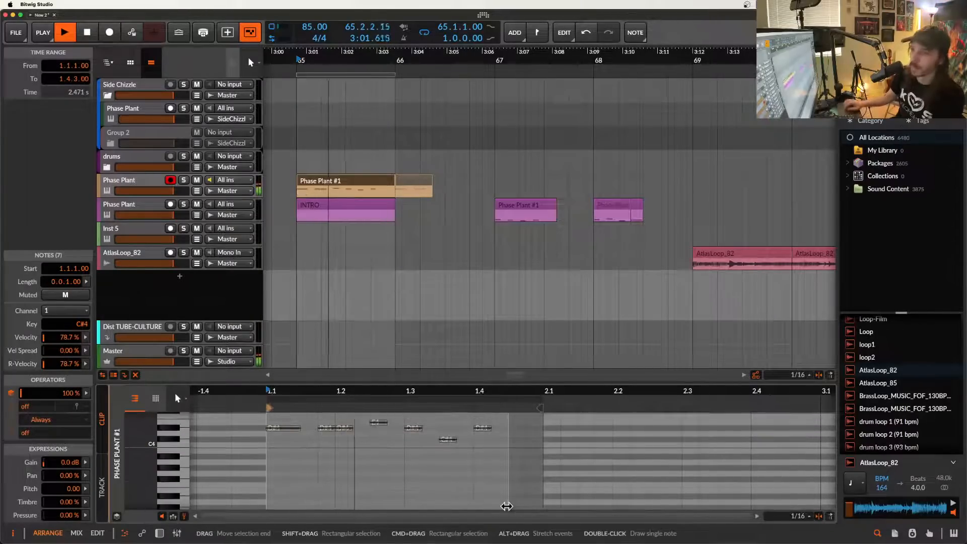
Bypass the Delay and add a Reverb after Slice EQ in Lane 1 of the first Phase Plant.
{"action": "double_click", "coordinate": [126, 188]}
{"action": "left_click", "coordinate": [190, 488]}
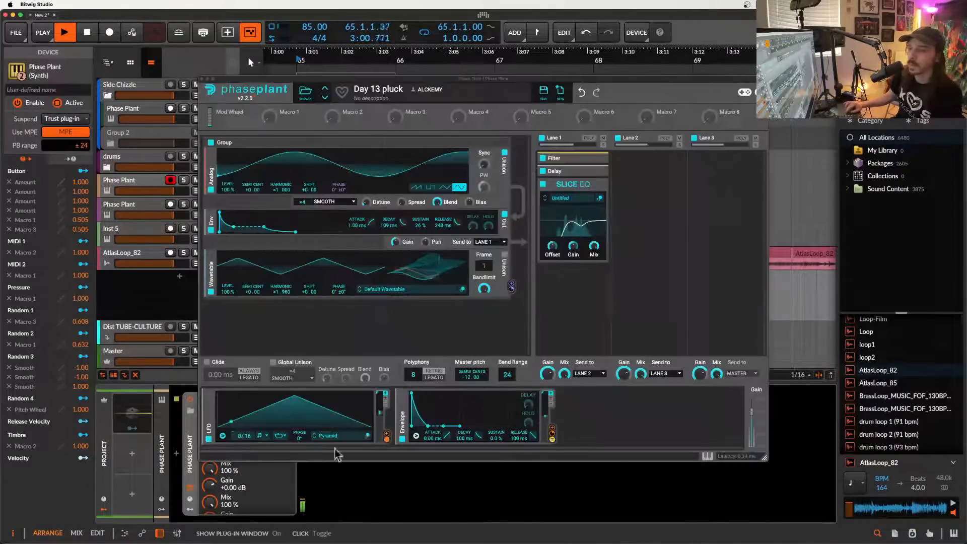
{"action": "left_click", "coordinate": [544, 171]}
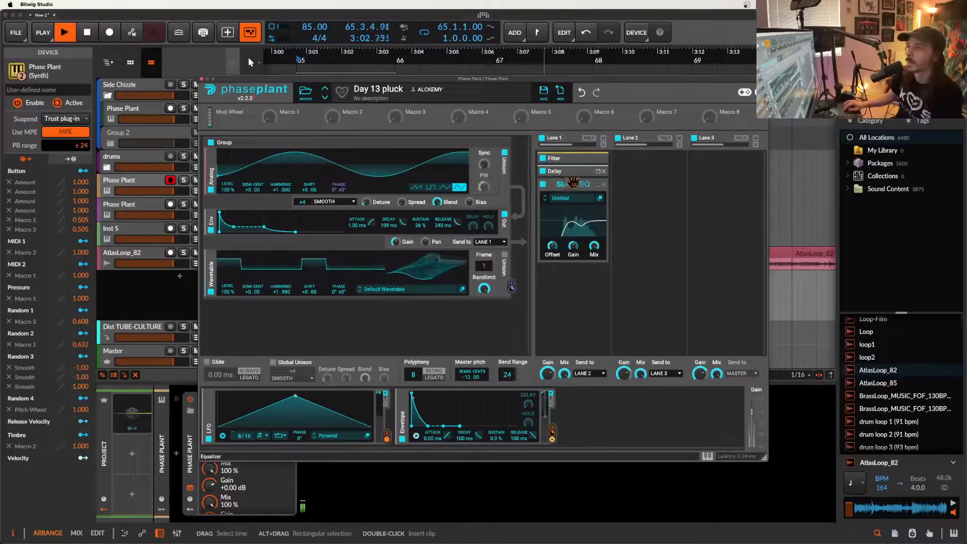
{"action": "left_click", "coordinate": [585, 321]}
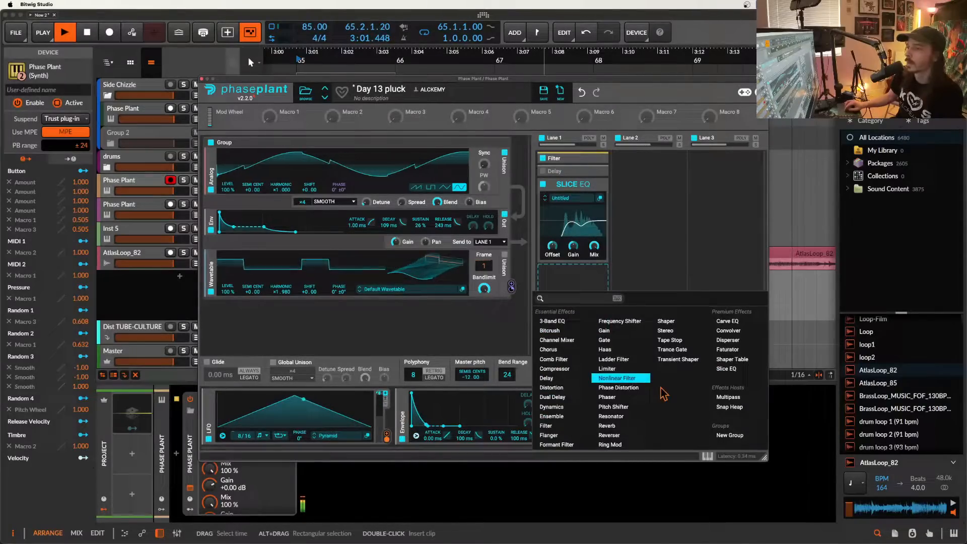
{"action": "left_click", "coordinate": [612, 434]}
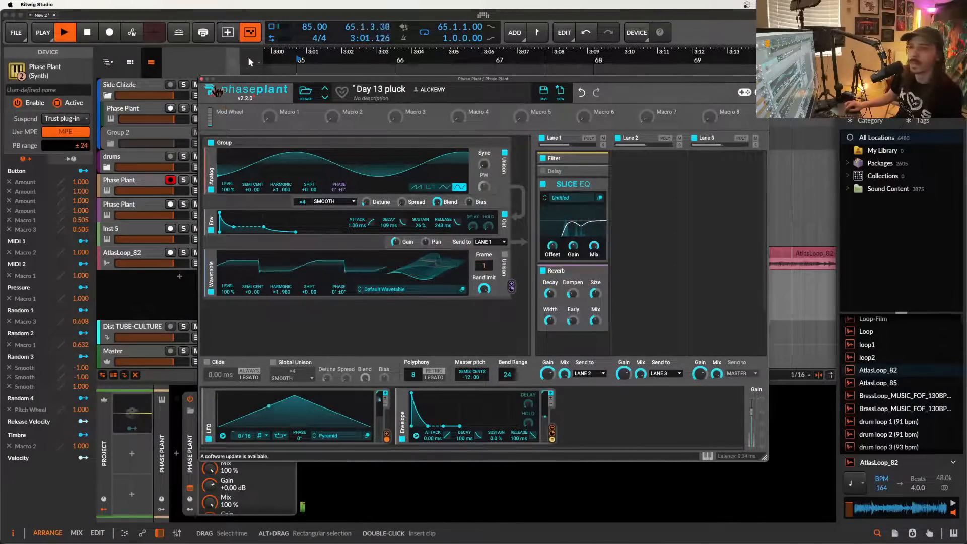
{"action": "left_click", "coordinate": [202, 79]}
Insert a Time Shift device after the synth on the first Phase Plant track, collapse it and stop playback.
{"action": "left_click", "coordinate": [141, 185]}
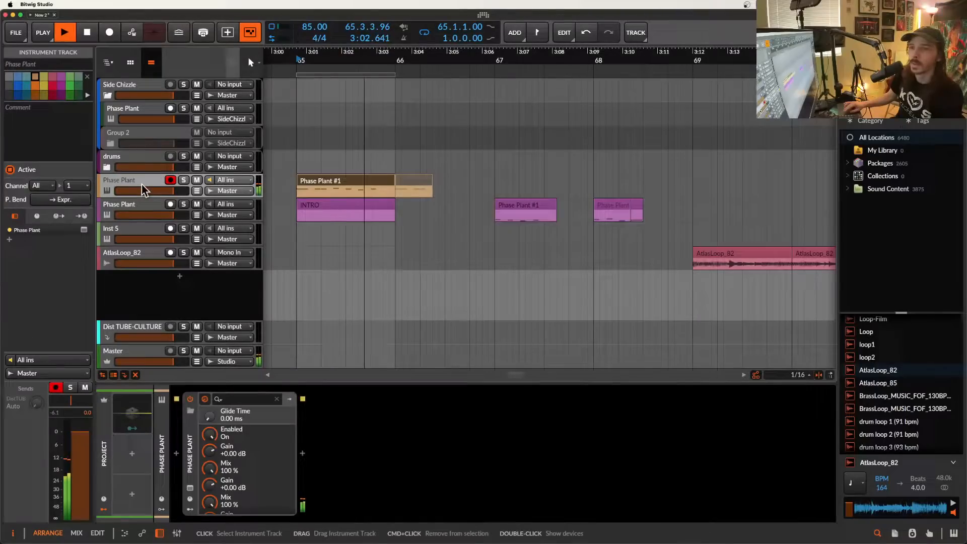
{"action": "left_click", "coordinate": [302, 453]}
{"action": "type", "text": "TIME"}
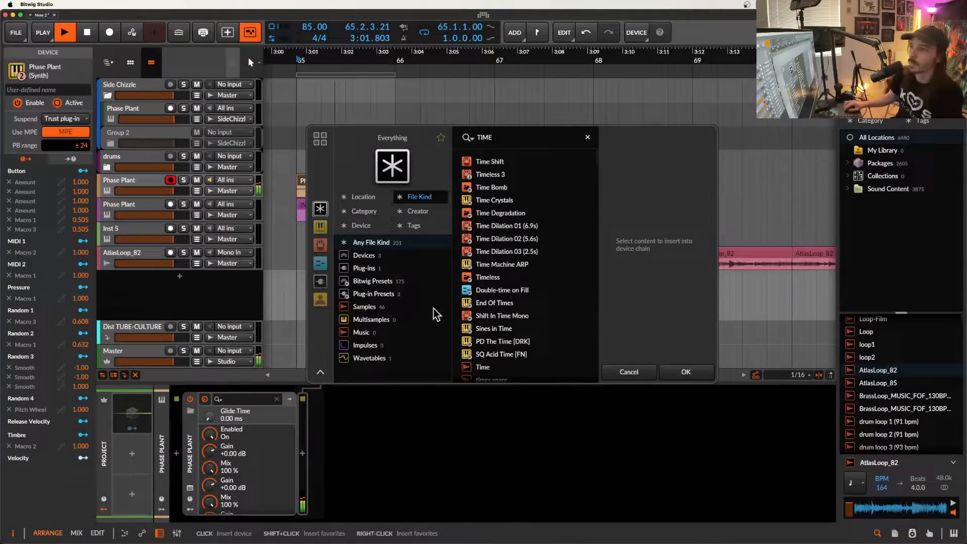
{"action": "left_click", "coordinate": [486, 163]}
{"action": "left_click", "coordinate": [682, 373]}
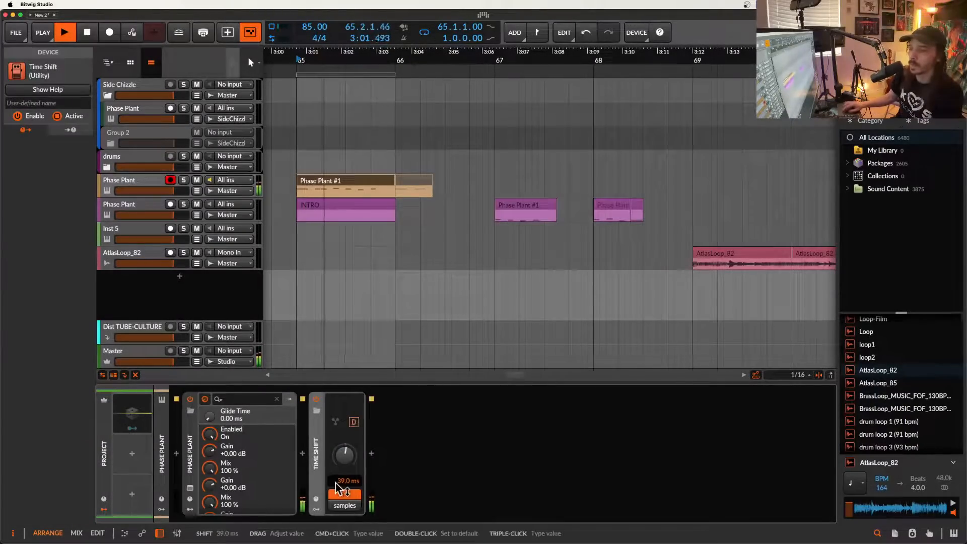
{"action": "double_click", "coordinate": [315, 420]}
{"action": "key", "text": "space"}
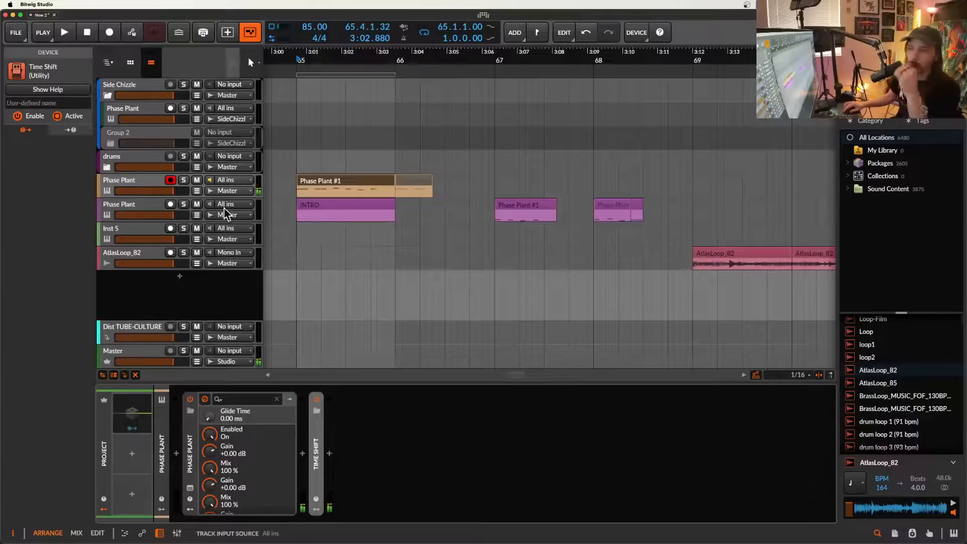
Copy the one-bar clip from the first Phase Plant track to Inst 5 at bar 66 and loop that bar.
{"action": "left_click", "coordinate": [334, 183]}
{"action": "scroll", "coordinate": [333, 184], "scroll_direction": "up", "scroll_amount": 2}
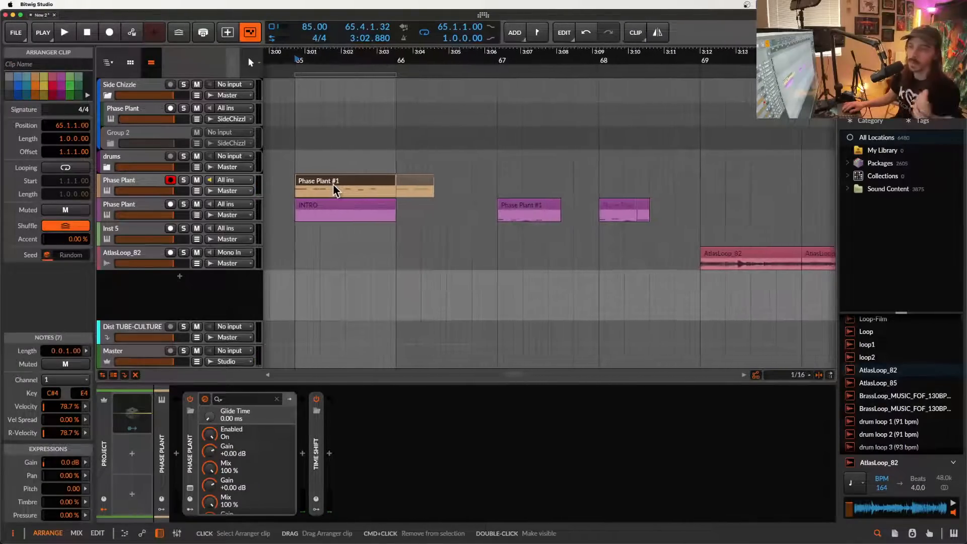
{"action": "scroll", "coordinate": [332, 186], "scroll_direction": "down", "scroll_amount": 1}
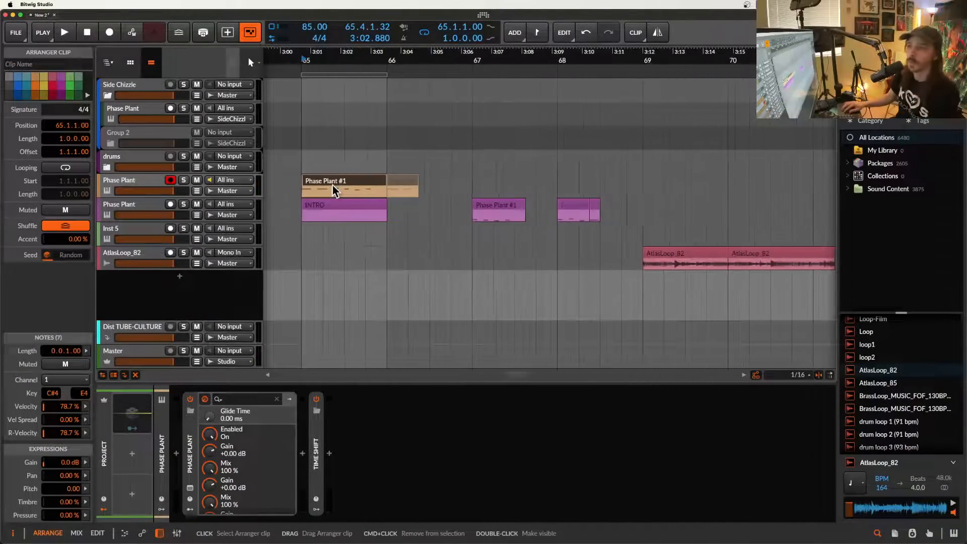
{"action": "scroll", "coordinate": [326, 180], "scroll_direction": "down", "scroll_amount": 1}
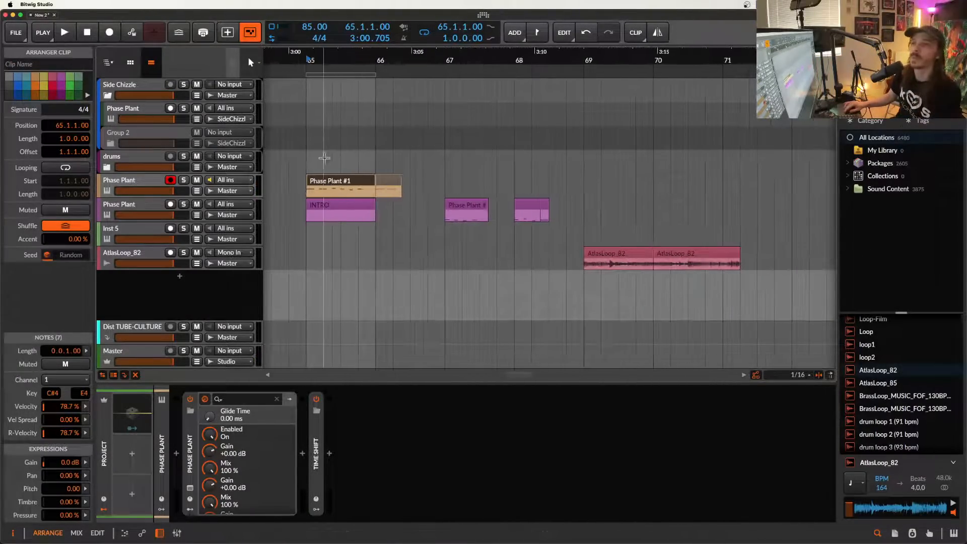
{"action": "mouse_move", "coordinate": [401, 241]}
{"action": "left_mouse_down"}
{"action": "mouse_move", "coordinate": [389, 242]}
{"action": "mouse_move", "coordinate": [396, 238]}
{"action": "left_mouse_up"}
{"action": "left_click", "coordinate": [130, 233]}
{"action": "left_click", "coordinate": [397, 234]}
{"action": "scroll", "coordinate": [397, 234], "scroll_direction": "down", "scroll_amount": 3}
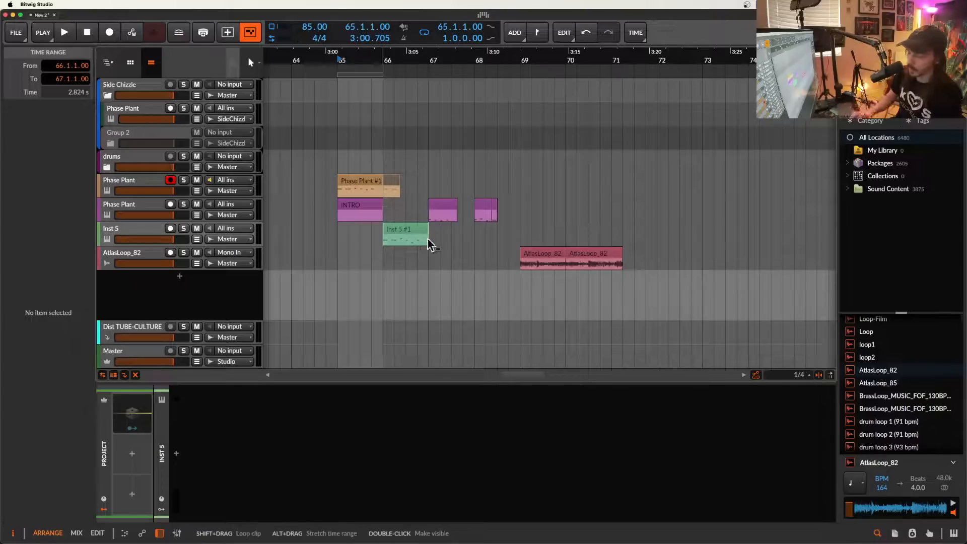
{"action": "key", "text": "super+l"}
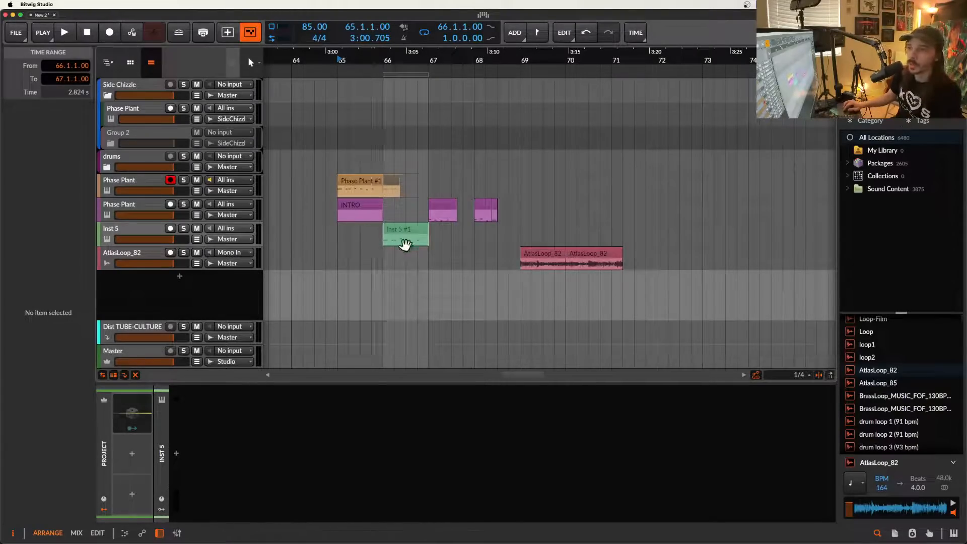
Transpose all notes of the Inst 5 clip down four octaves, so the phrase starts on C#0.
{"action": "scroll", "coordinate": [401, 226], "scroll_direction": "up", "scroll_amount": 4}
{"action": "double_click", "coordinate": [386, 227]}
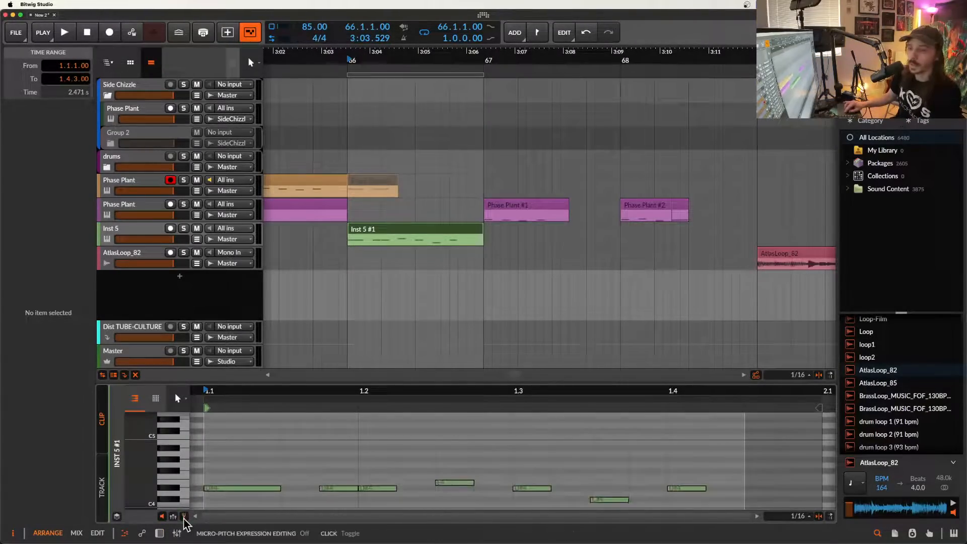
{"action": "scroll", "coordinate": [226, 483], "scroll_direction": "down", "scroll_amount": 5}
{"action": "scroll", "coordinate": [223, 486], "scroll_direction": "down", "scroll_amount": 3}
{"action": "scroll", "coordinate": [229, 472], "scroll_direction": "down", "scroll_amount": 3}
{"action": "left_click", "coordinate": [239, 438]}
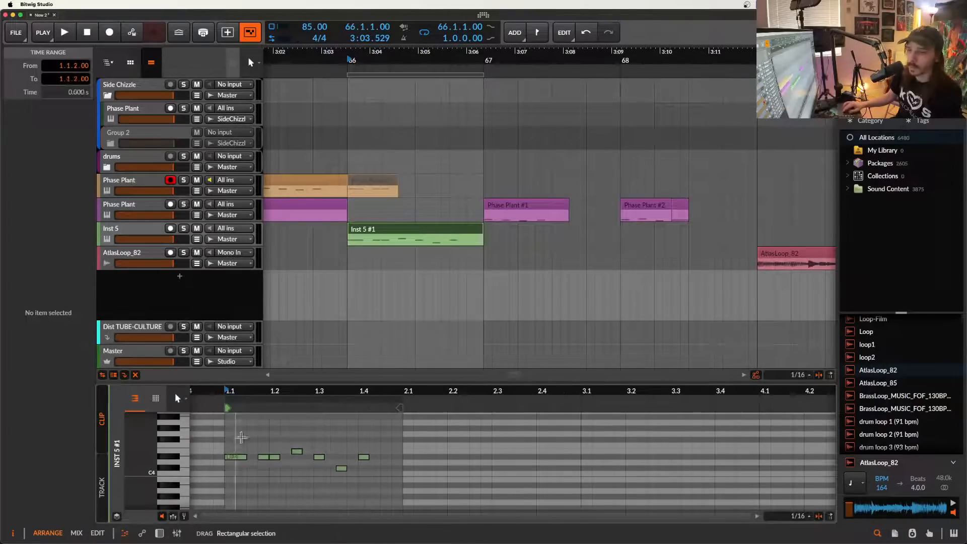
{"action": "left_click_drag", "start_coordinate": [241, 437], "coordinate": [371, 517]}
{"action": "key", "text": "shift+Down"}
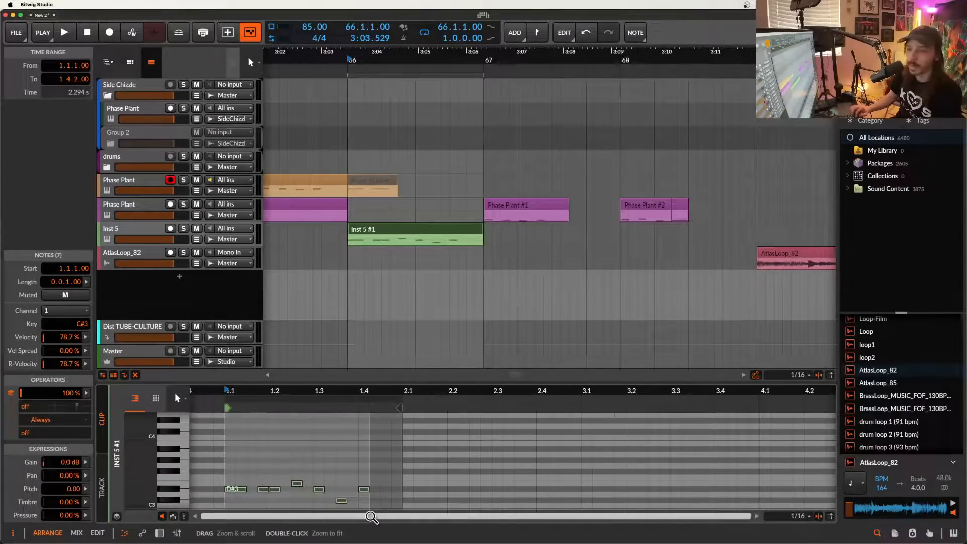
{"action": "key", "text": "shift+Down"}
{"action": "key", "text": "shift+Down"}
{"action": "key", "text": "shift+Down"}
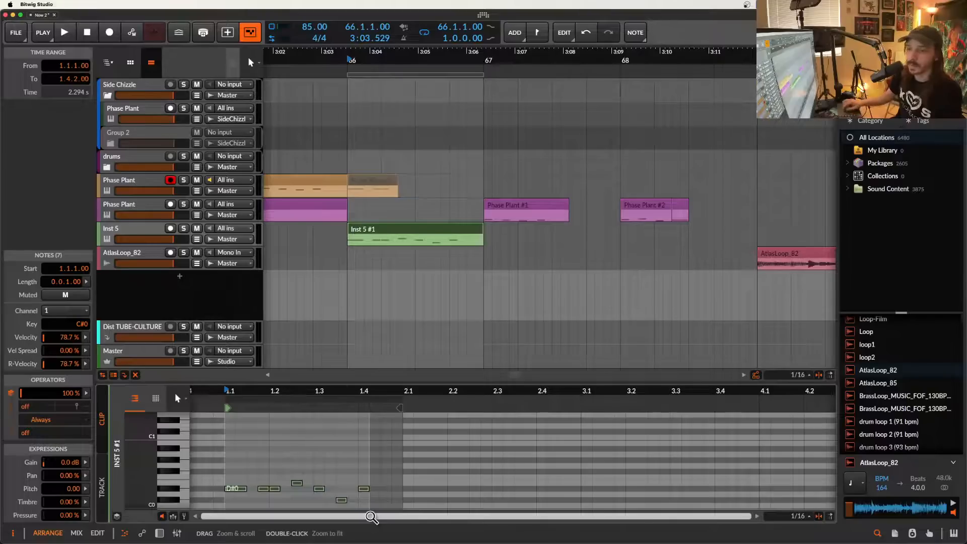
Insert Phase Plant as the instrument on the Inst 5 track.
{"action": "double_click", "coordinate": [137, 233]}
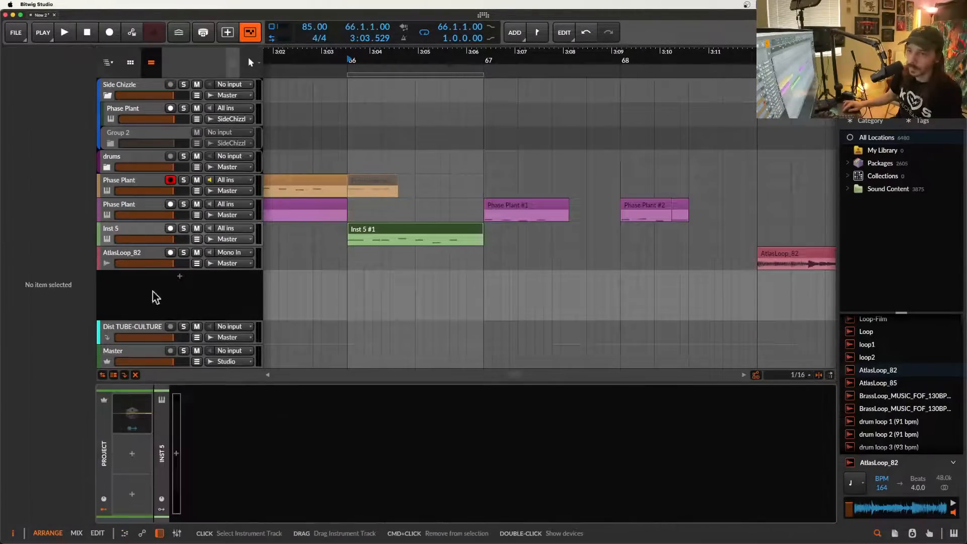
{"action": "left_click", "coordinate": [176, 453]}
{"action": "type", "text": "phase"}
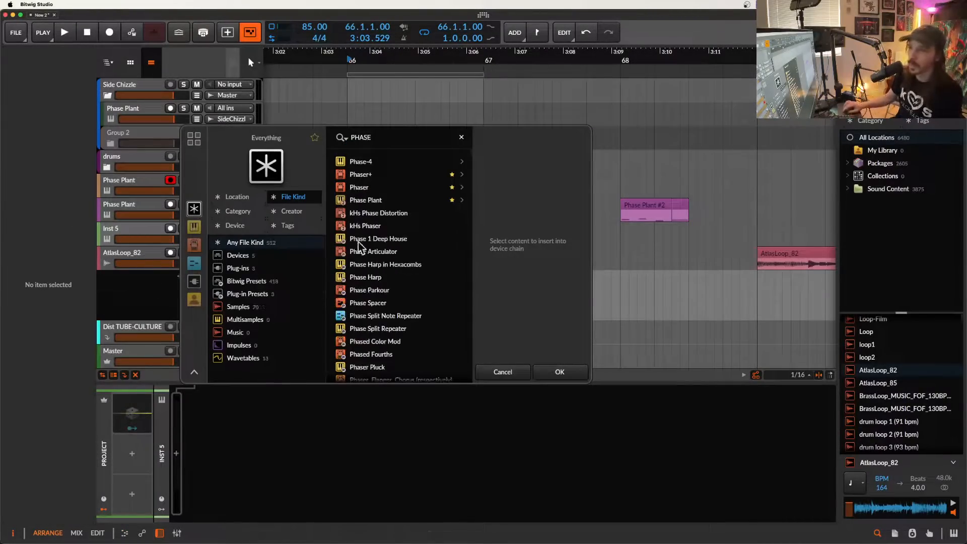
{"action": "left_click", "coordinate": [366, 200]}
{"action": "left_click", "coordinate": [547, 374]}
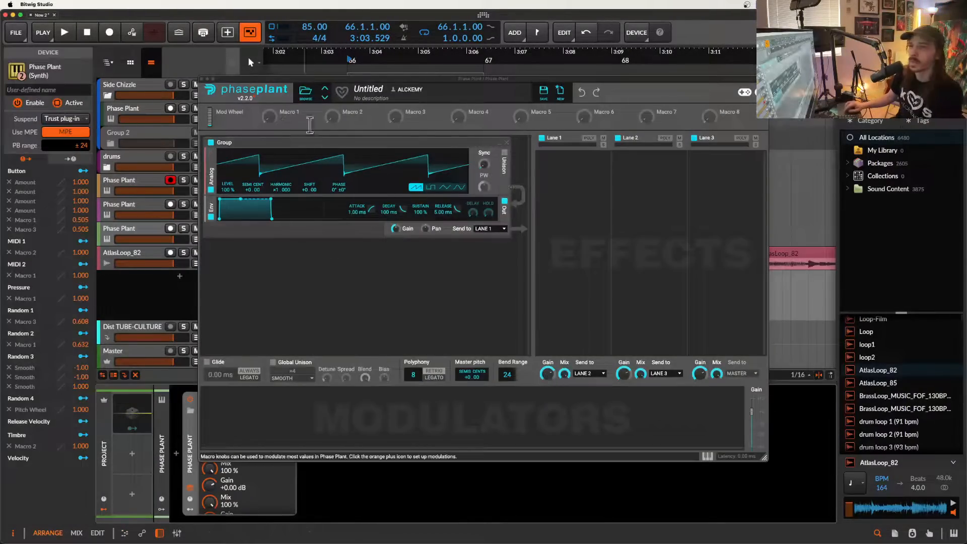
Search the Phase Plant presets for BASS, look through the results and close the preset browser.
{"action": "left_click", "coordinate": [306, 92]}
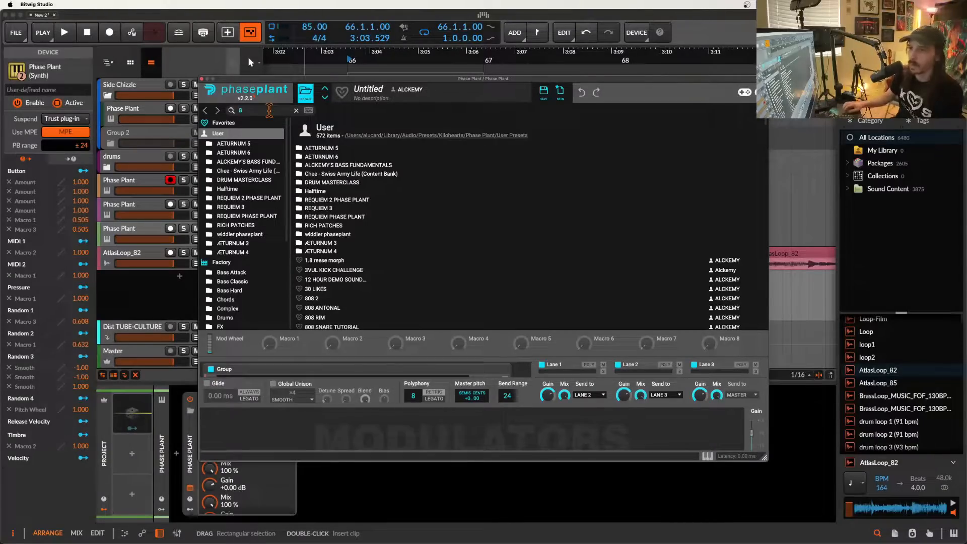
{"action": "type", "text": "BASS"}
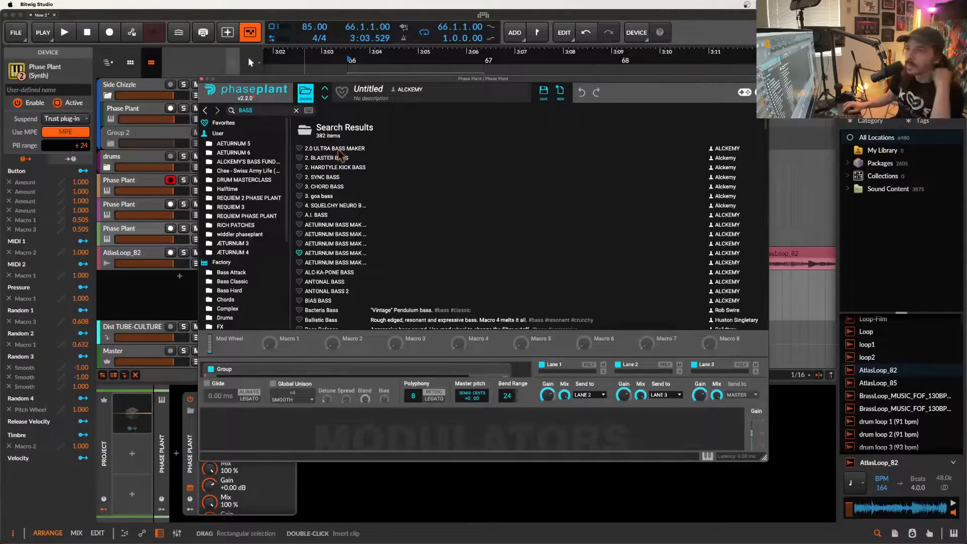
{"action": "scroll", "coordinate": [375, 222], "scroll_direction": "down", "scroll_amount": 20}
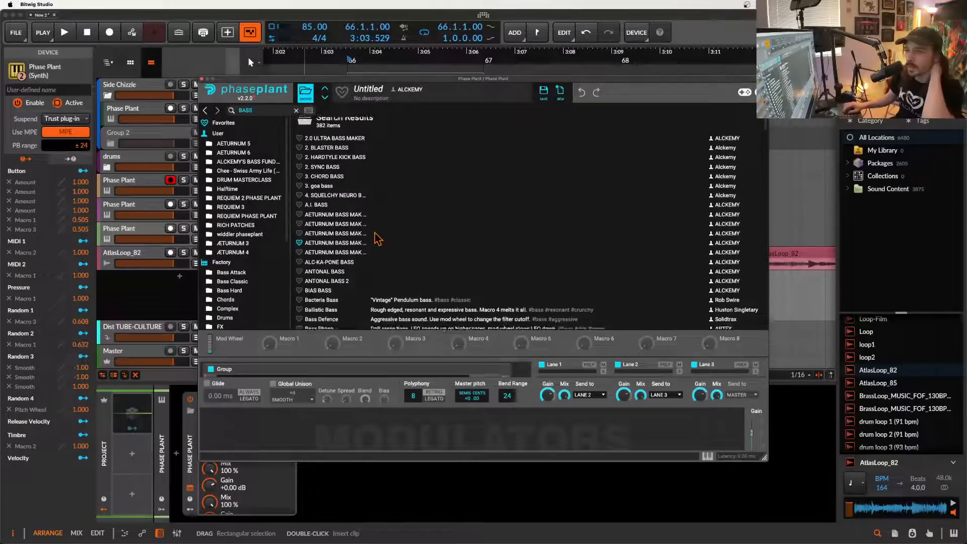
{"action": "scroll", "coordinate": [377, 237], "scroll_direction": "up", "scroll_amount": 15}
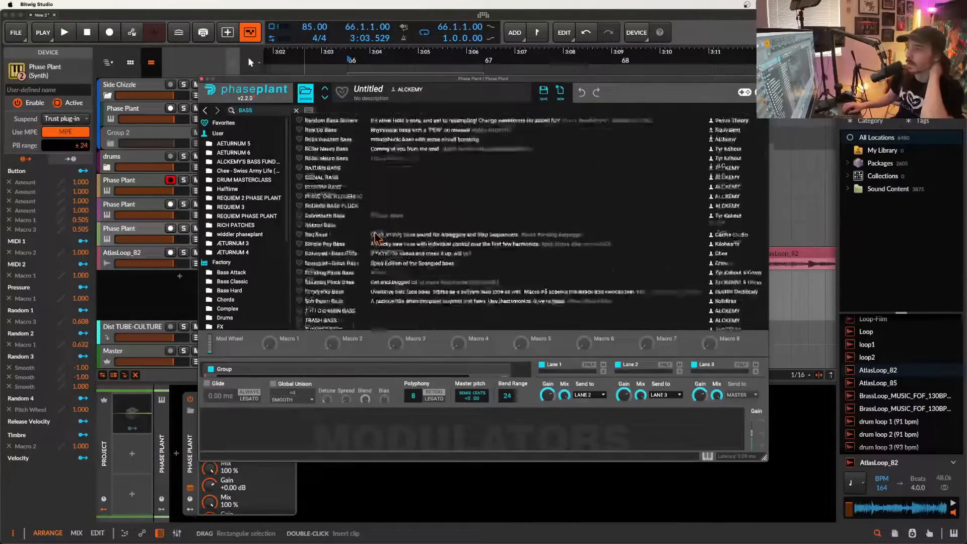
{"action": "scroll", "coordinate": [378, 237], "scroll_direction": "down", "scroll_amount": 20}
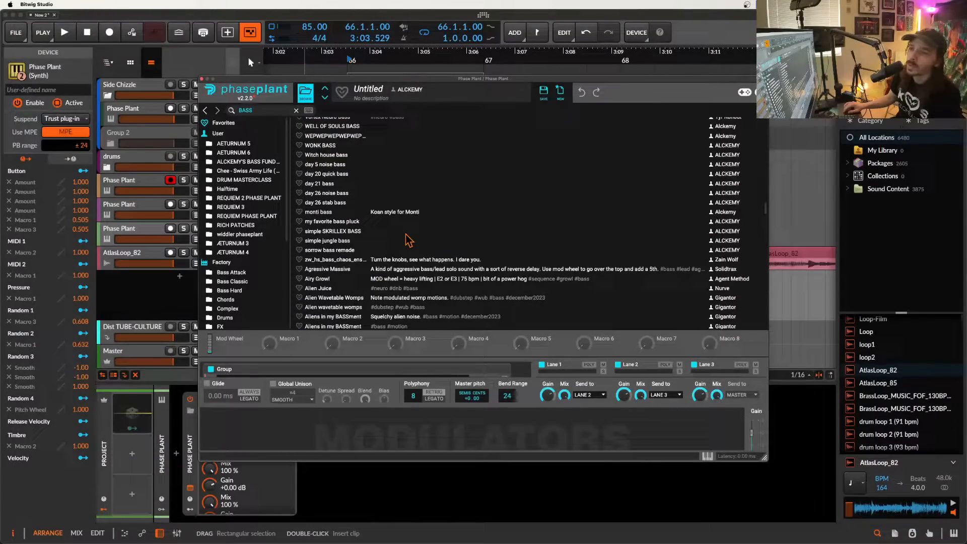
{"action": "left_click", "coordinate": [306, 92]}
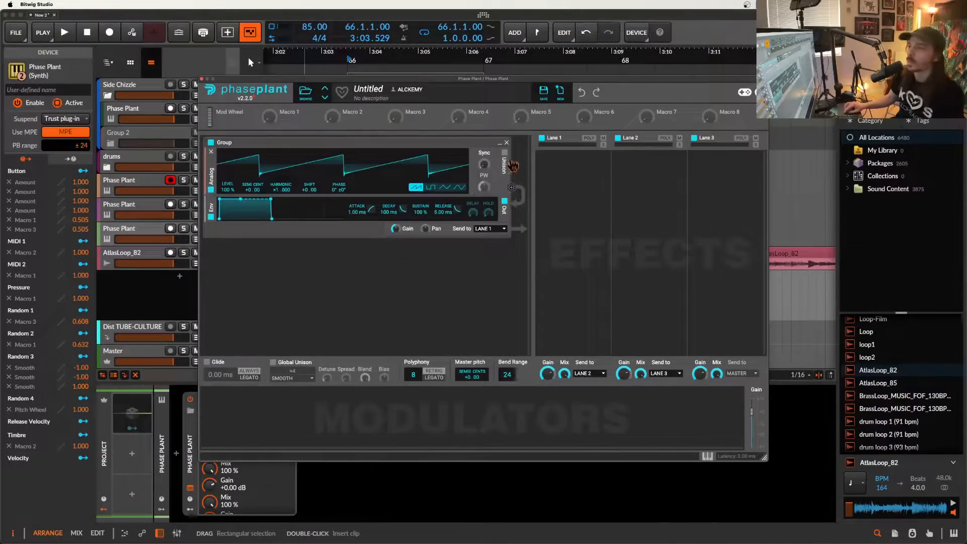
Enable unison on the Analog oscillator and add a Limiter to Lane 3.
{"action": "left_click", "coordinate": [504, 154]}
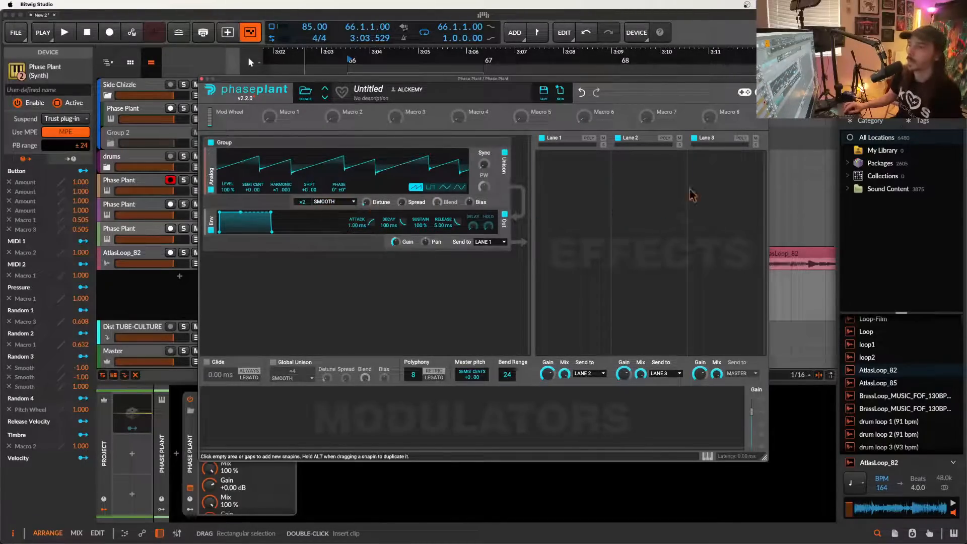
{"action": "left_click", "coordinate": [709, 190]}
{"action": "left_click", "coordinate": [617, 262]}
Add a Distortion effect to Lane 1 and set its type to Saturate.
{"action": "left_click", "coordinate": [581, 197]}
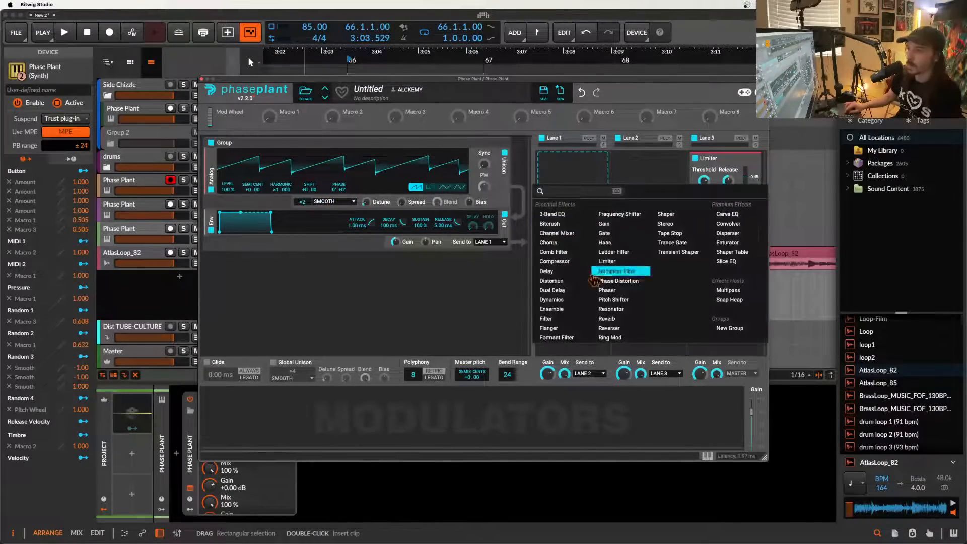
{"action": "left_click", "coordinate": [561, 281]}
{"action": "left_click", "coordinate": [564, 195]}
{"action": "left_click", "coordinate": [562, 213]}
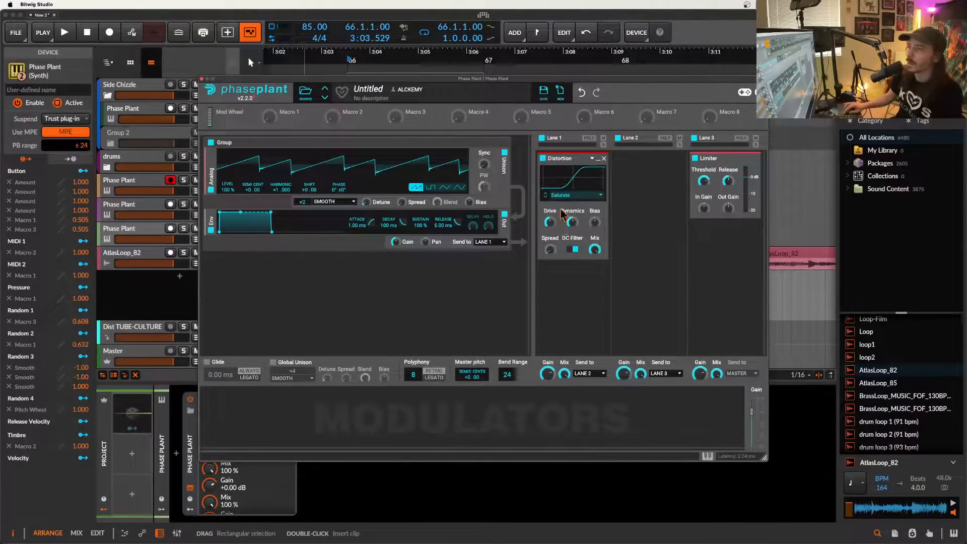
Add a Ring Mod below the Distortion in Lane 1, with Low-Pass Noise as its modulator and a reduced mix.
{"action": "left_click", "coordinate": [573, 272]}
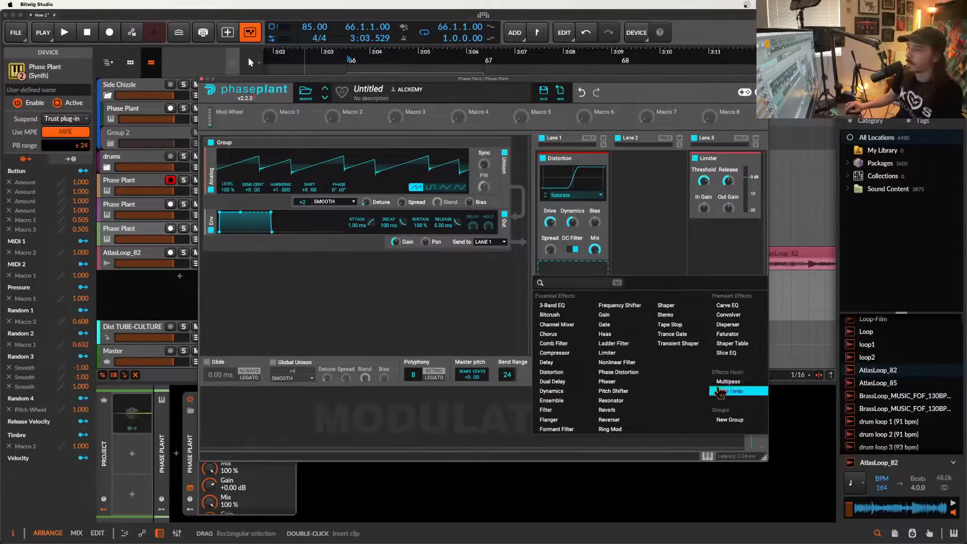
{"action": "left_click", "coordinate": [600, 429]}
{"action": "scroll", "coordinate": [565, 320], "scroll_direction": "down", "scroll_amount": 4}
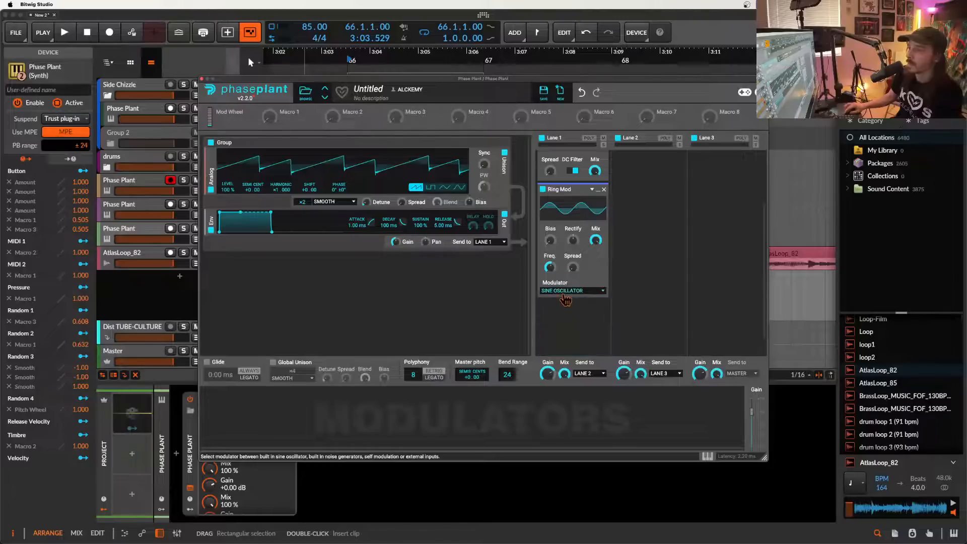
{"action": "left_click", "coordinate": [567, 292]}
{"action": "left_click", "coordinate": [564, 300]}
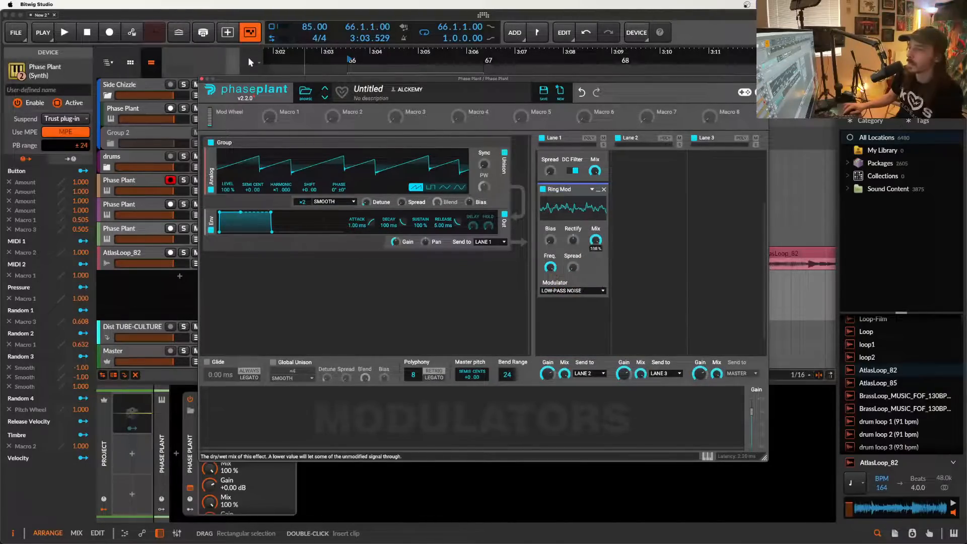
Add a Faturator below the Ring Mod in Lane 1.
{"action": "left_click", "coordinate": [573, 301]}
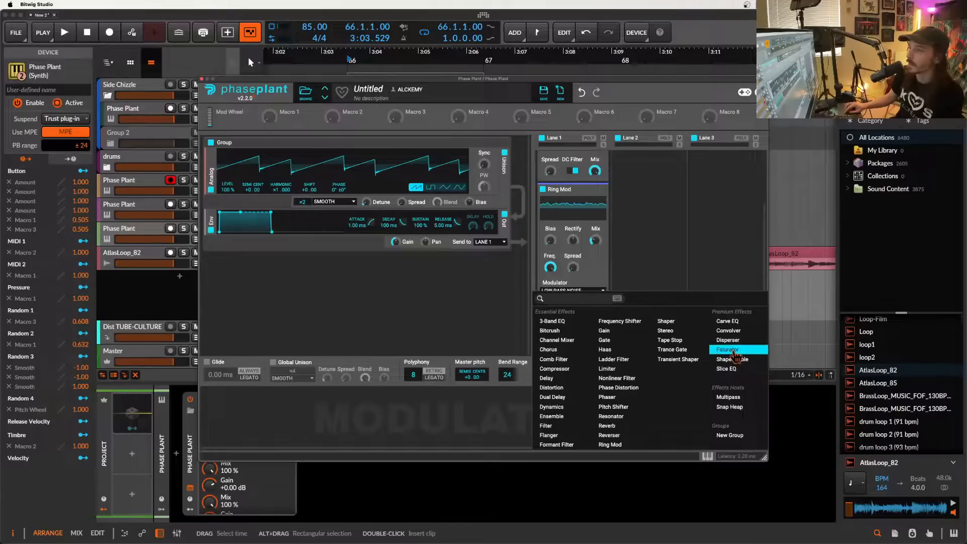
{"action": "left_click", "coordinate": [744, 395]}
{"action": "scroll", "coordinate": [584, 289], "scroll_direction": "down", "scroll_amount": 2}
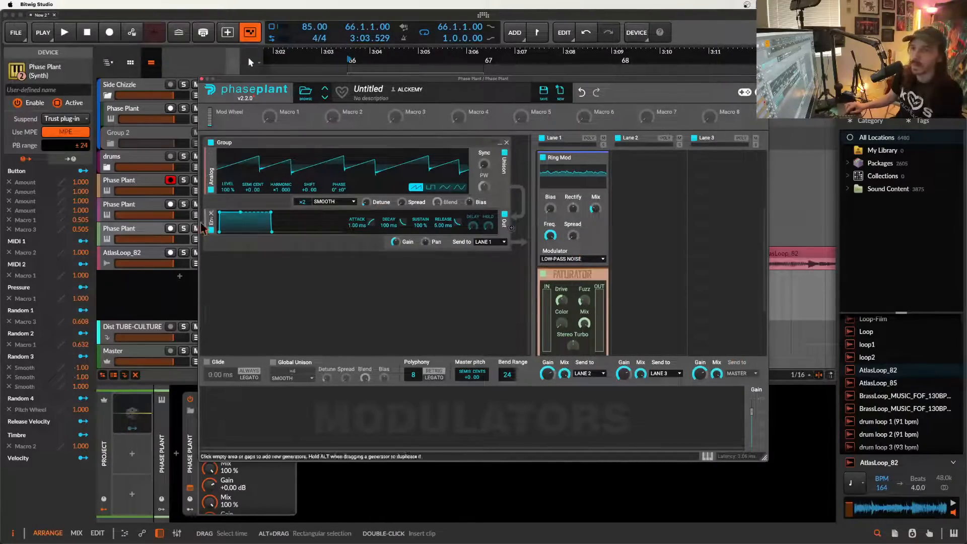
Record-arm the green Phase Plant track instead of the orange one and collapse the Ring Mod.
{"action": "left_click", "coordinate": [171, 181]}
{"action": "left_click", "coordinate": [171, 229]}
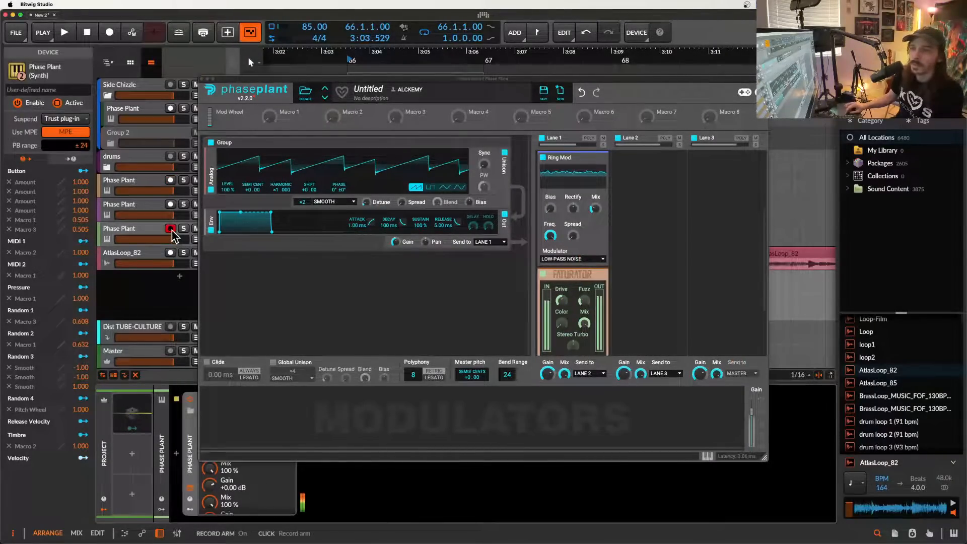
{"action": "scroll", "coordinate": [562, 230], "scroll_direction": "up", "scroll_amount": 1}
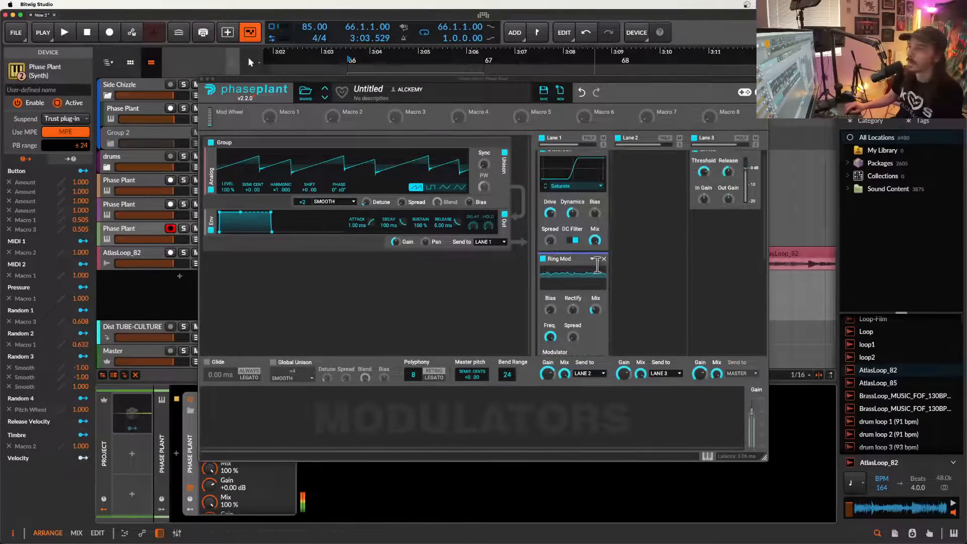
{"action": "left_click", "coordinate": [598, 259]}
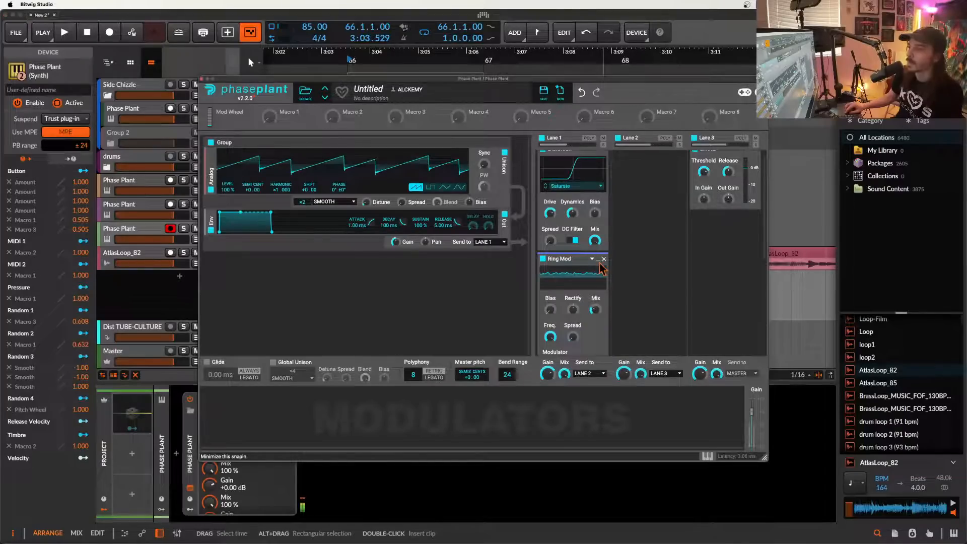
Add a second Analog oscillator with its harmonic set to 2.000 and let it modulate the first oscillator's phase.
{"action": "left_click", "coordinate": [324, 255]}
{"action": "left_click", "coordinate": [332, 267]}
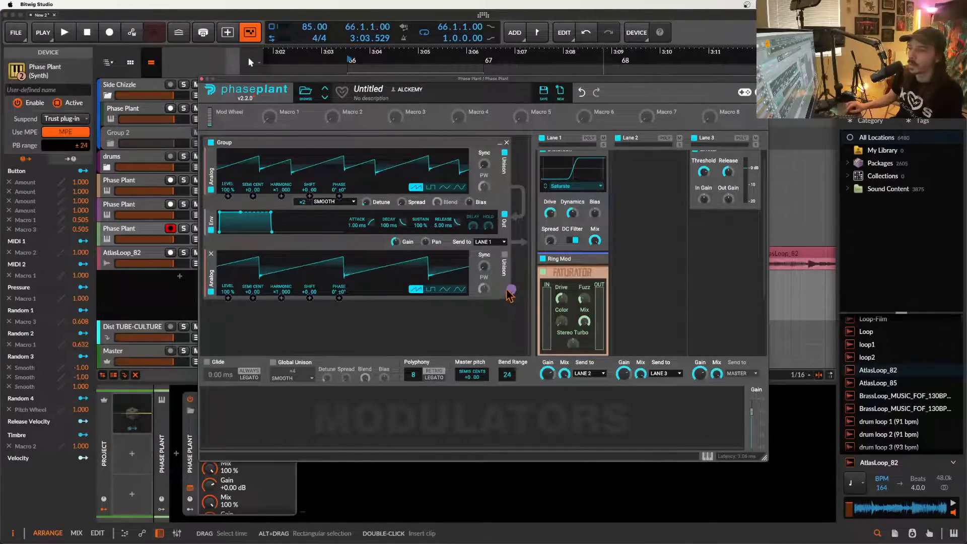
{"action": "left_click_drag", "start_coordinate": [346, 204], "coordinate": [339, 195]}
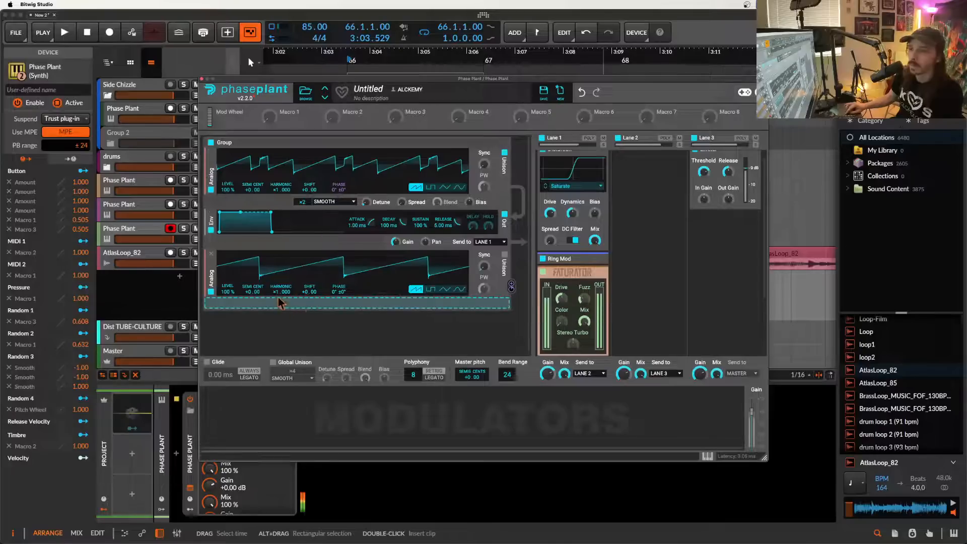
{"action": "left_click_drag", "start_coordinate": [281, 291], "coordinate": [281, 283]}
Collapse the Distortion and make the synth monophonic with polyphony 1 and Glide enabled at 171 ms.
{"action": "scroll", "coordinate": [587, 175], "scroll_direction": "up", "scroll_amount": 1}
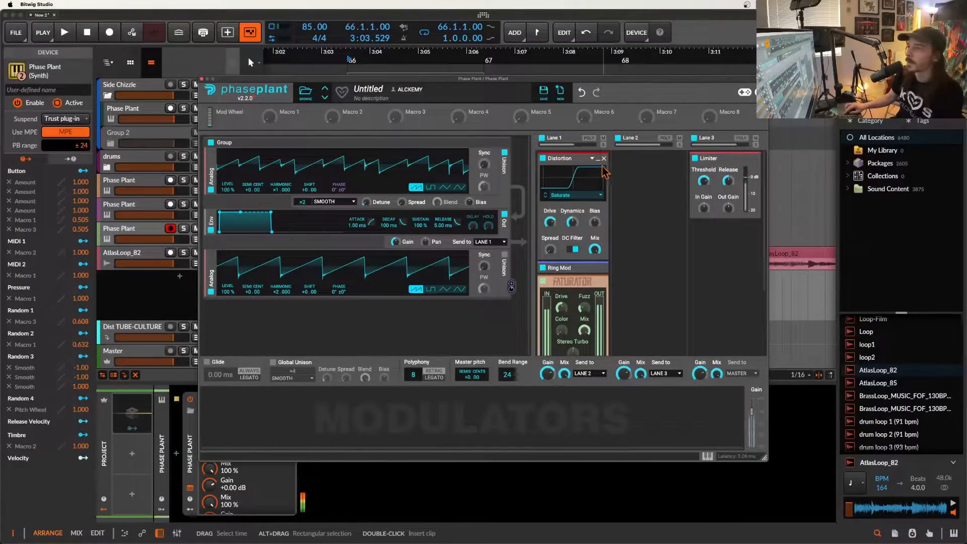
{"action": "left_click", "coordinate": [598, 158]}
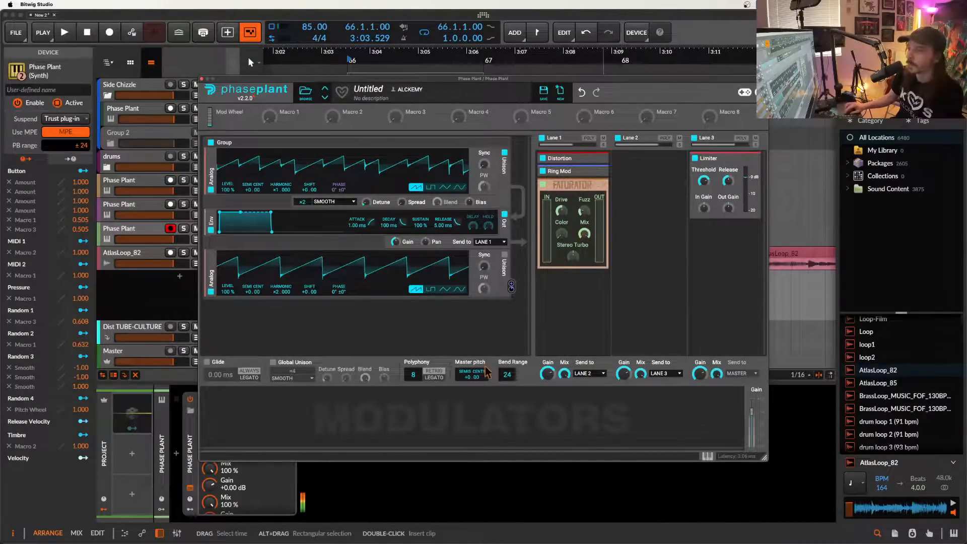
{"action": "left_click_drag", "start_coordinate": [413, 375], "coordinate": [414, 387]}
{"action": "left_click", "coordinate": [207, 362]}
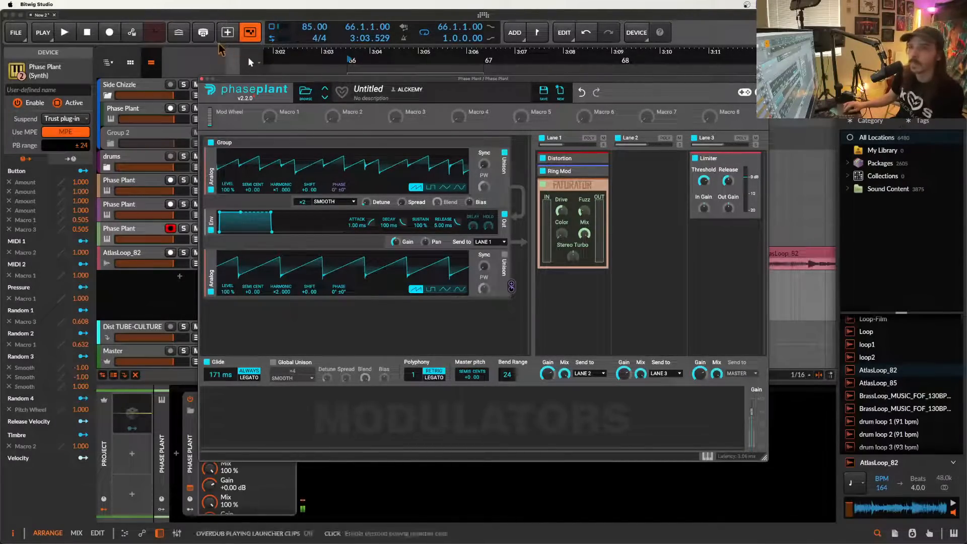
Add a notch Filter to Lane 1 and place it between the Distortion and the Ring Mod.
{"action": "left_click", "coordinate": [567, 282]}
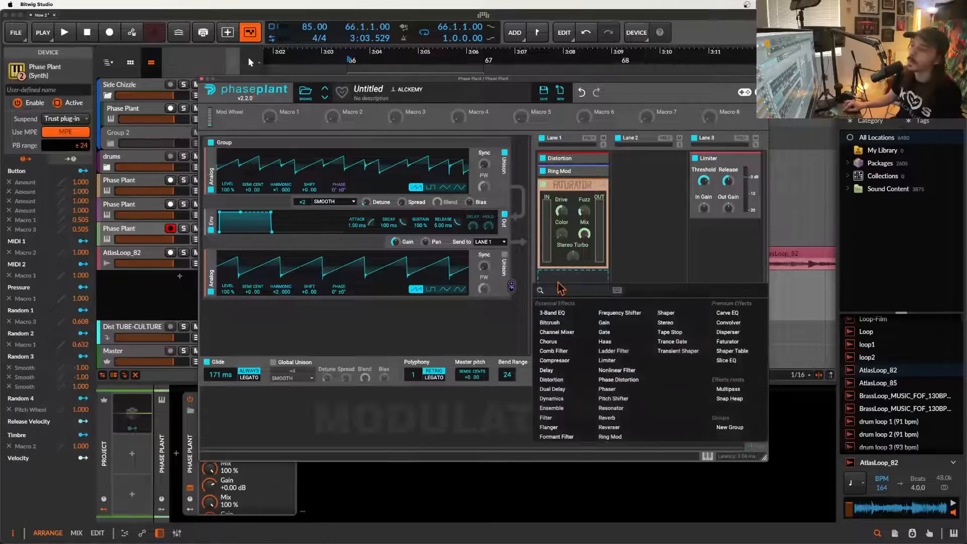
{"action": "left_click", "coordinate": [562, 417]}
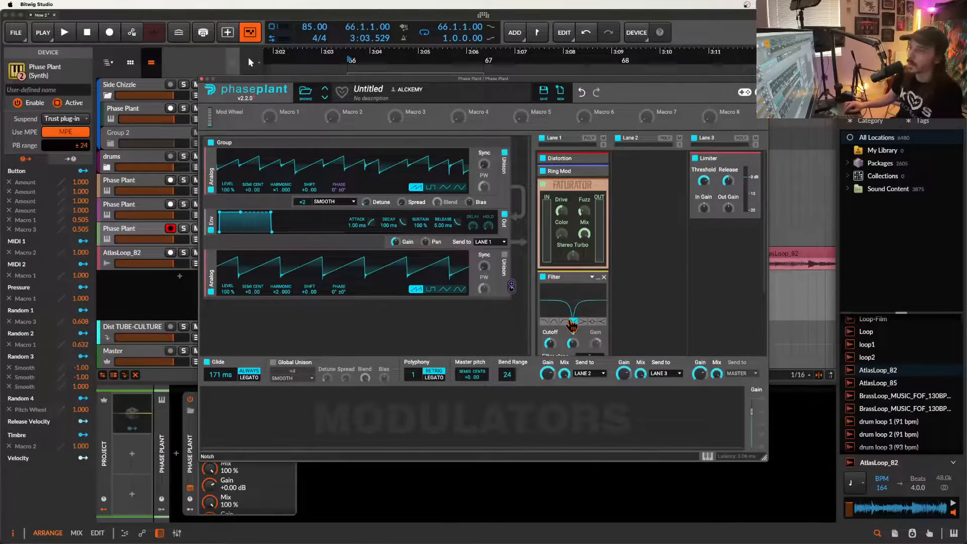
{"action": "scroll", "coordinate": [586, 335], "scroll_direction": "down", "scroll_amount": 1}
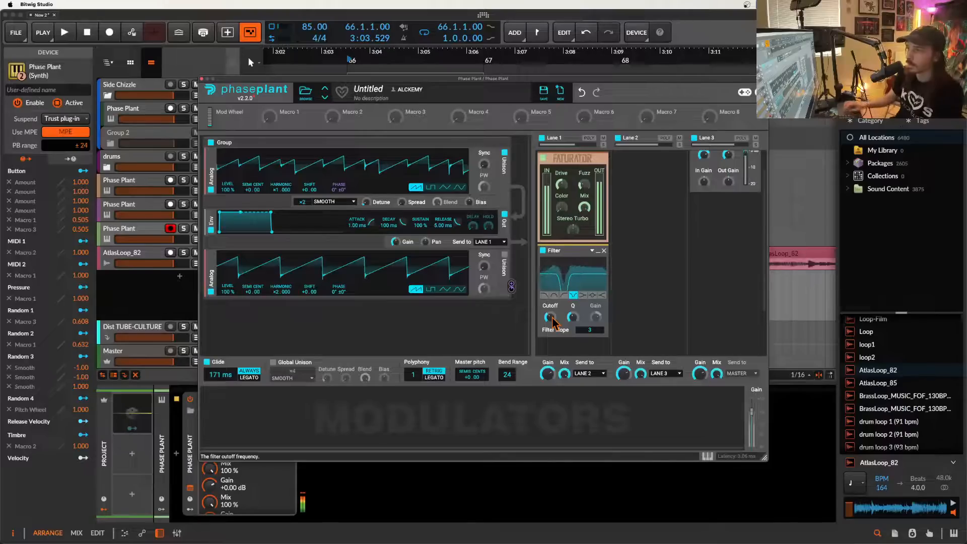
{"action": "left_click_drag", "start_coordinate": [587, 251], "coordinate": [581, 171]}
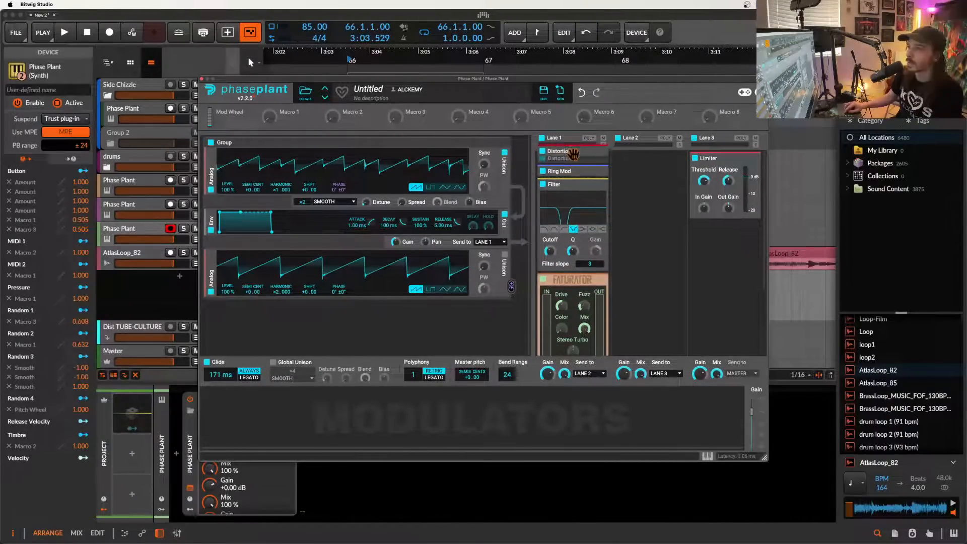
{"action": "left_click_drag", "start_coordinate": [578, 187], "coordinate": [577, 172]}
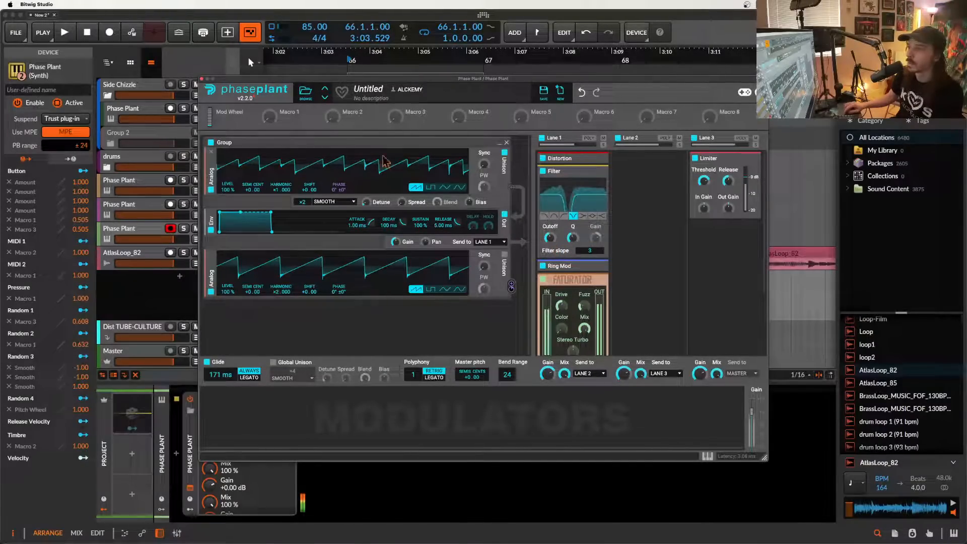
Close the Phase Plant window and open the green track's clip at bar 66 in the note editor.
{"action": "left_click", "coordinate": [202, 80]}
{"action": "left_click", "coordinate": [377, 231]}
{"action": "scroll", "coordinate": [378, 231], "scroll_direction": "up", "scroll_amount": 3}
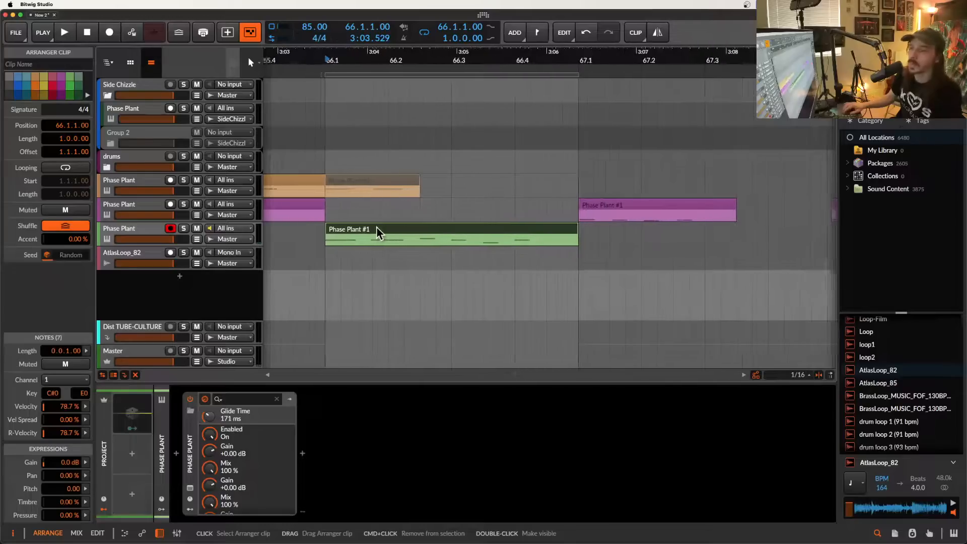
{"action": "scroll", "coordinate": [393, 212], "scroll_direction": "down", "scroll_amount": 3}
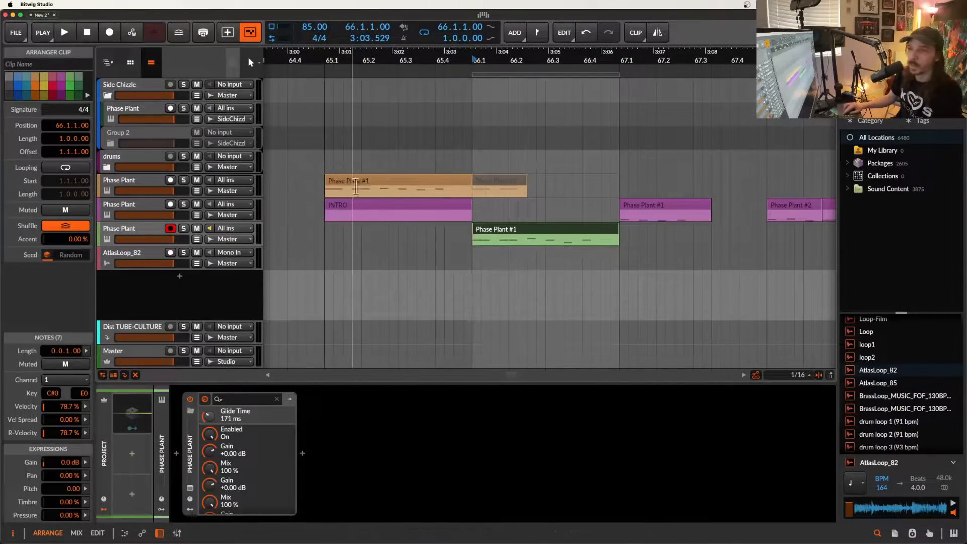
{"action": "left_click", "coordinate": [363, 181]}
{"action": "left_click", "coordinate": [514, 229]}
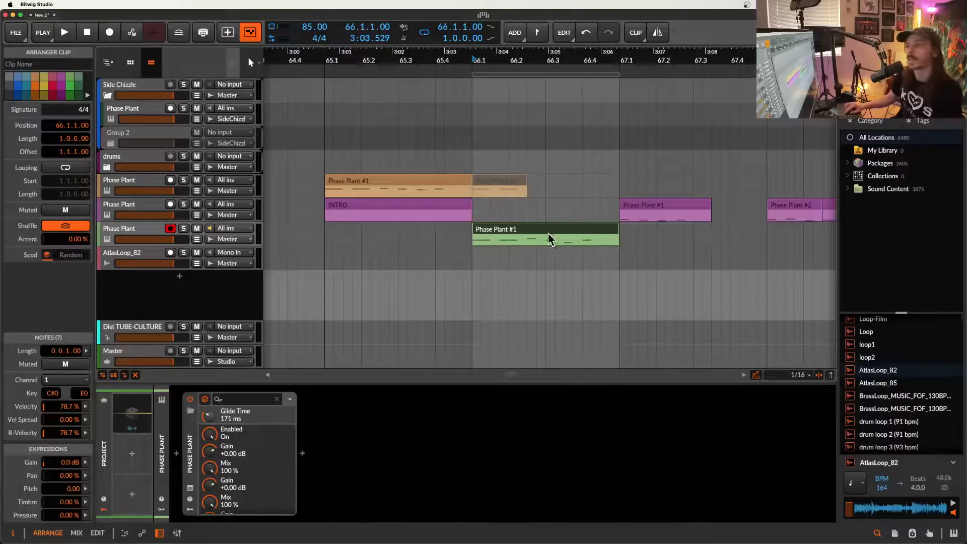
{"action": "scroll", "coordinate": [543, 230], "scroll_direction": "up", "scroll_amount": 1}
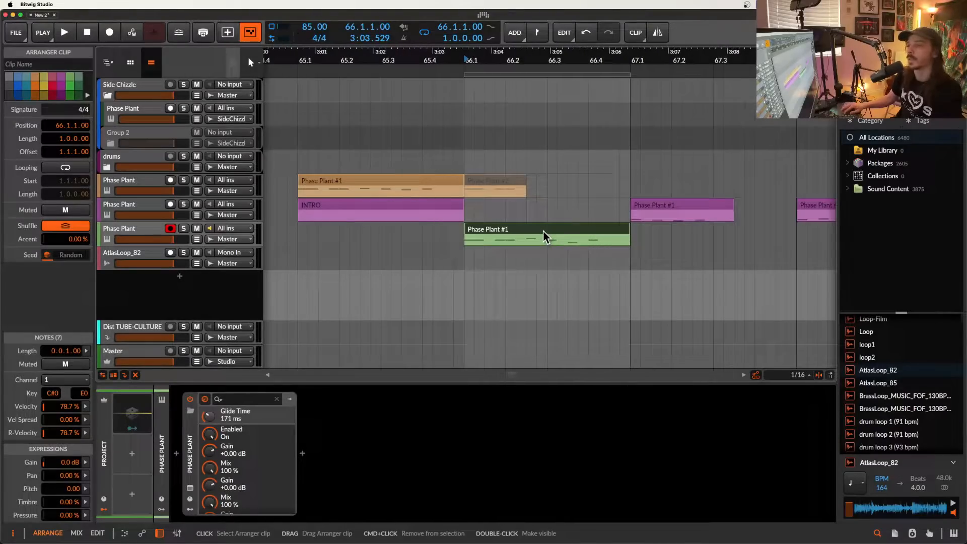
{"action": "double_click", "coordinate": [469, 236]}
{"action": "scroll", "coordinate": [427, 474], "scroll_direction": "down", "scroll_amount": 1}
{"action": "scroll", "coordinate": [312, 459], "scroll_direction": "up", "scroll_amount": 3}
{"action": "scroll", "coordinate": [313, 463], "scroll_direction": "left", "scroll_amount": 2}
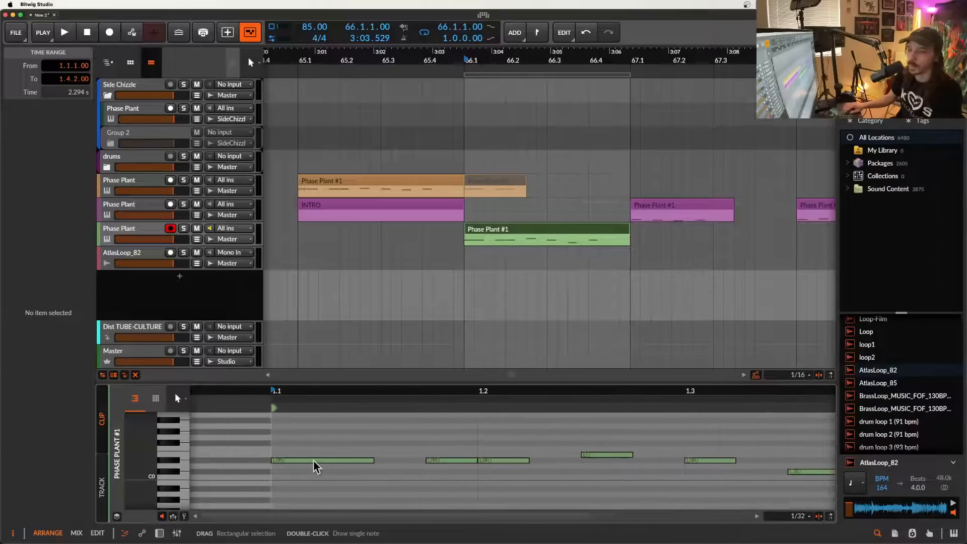
{"action": "scroll", "coordinate": [353, 464], "scroll_direction": "down", "scroll_amount": 1}
Play the looped bar and lengthen the D#0 note at 1.2.1 to 0.0.2.00.
{"action": "key", "text": "space"}
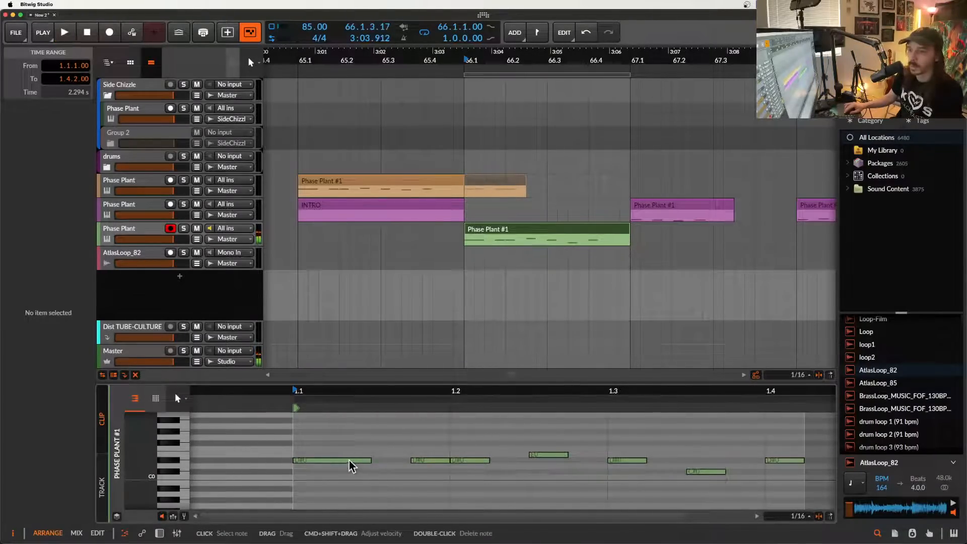
{"action": "scroll", "coordinate": [422, 463], "scroll_direction": "up", "scroll_amount": 2}
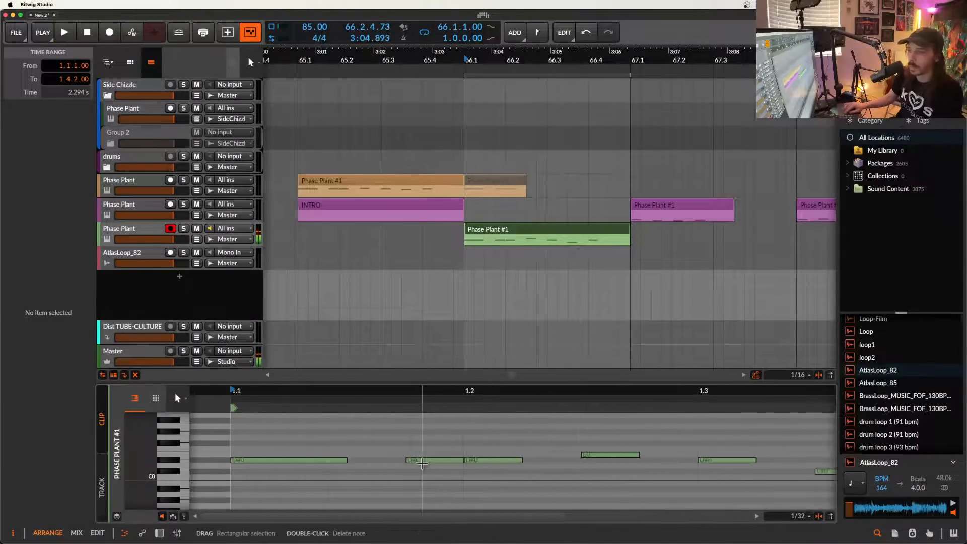
{"action": "left_click", "coordinate": [482, 461]}
{"action": "left_click_drag", "start_coordinate": [522, 460], "coordinate": [580, 460]}
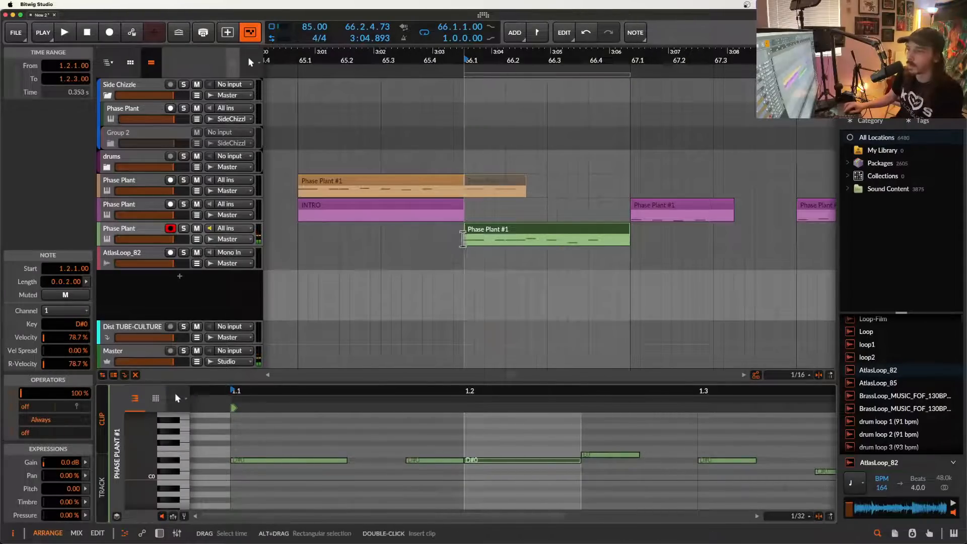
Raise the D#0 note at 1.1.4 by one octave to D#1.
{"action": "left_click", "coordinate": [417, 461]}
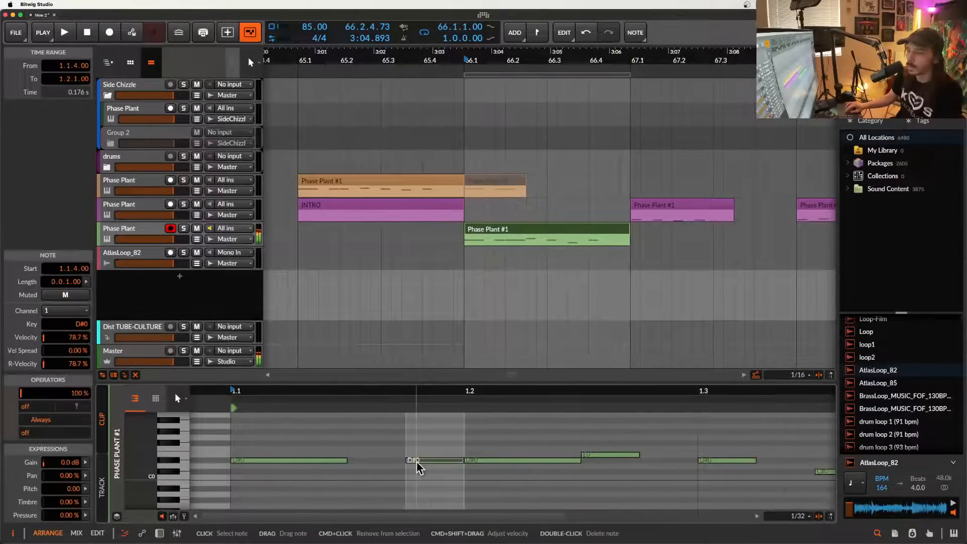
{"action": "left_click_drag", "start_coordinate": [416, 462], "coordinate": [418, 422]}
Reopen the green track's Phase Plant, set its glide to Legato with a time of 63 ms, and close its window.
{"action": "left_click", "coordinate": [143, 230]}
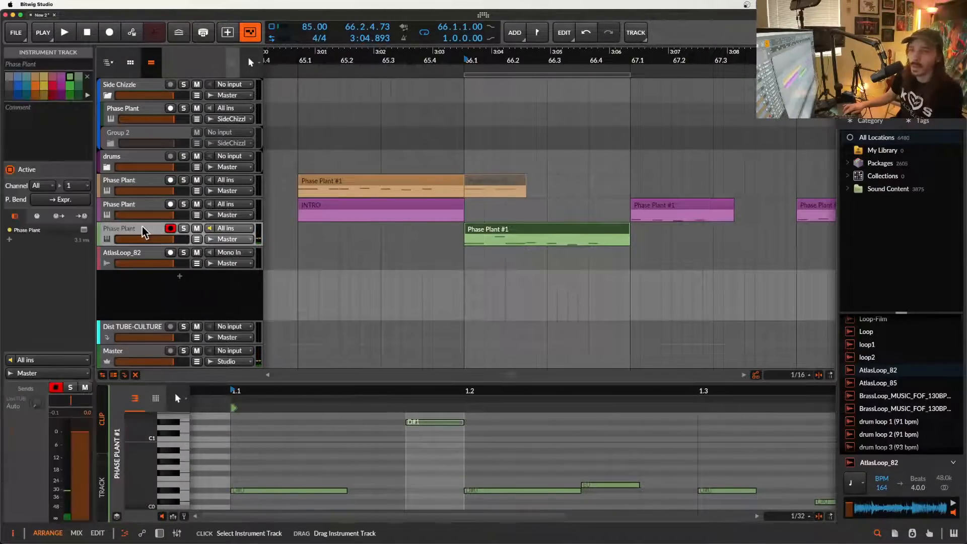
{"action": "double_click", "coordinate": [144, 230]}
{"action": "left_click", "coordinate": [191, 487]}
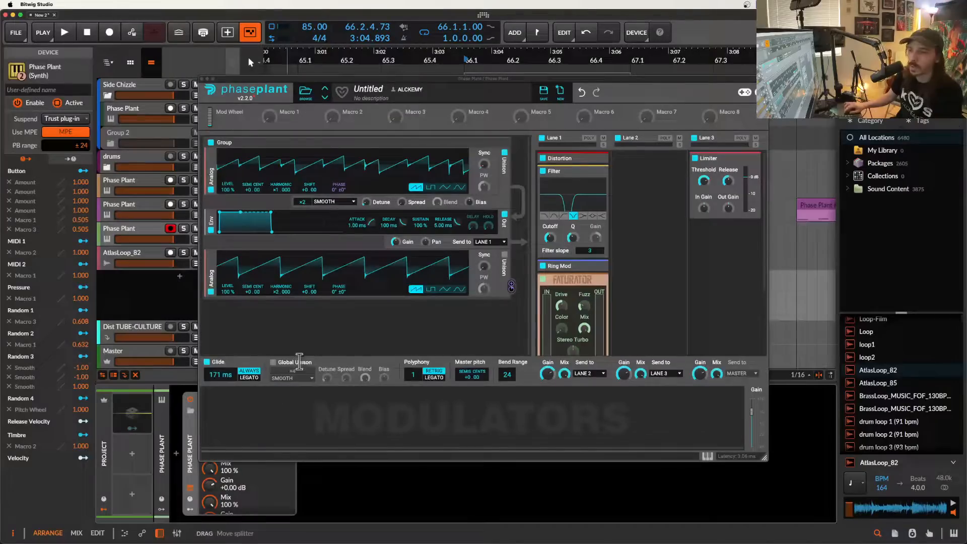
{"action": "left_click", "coordinate": [249, 377]}
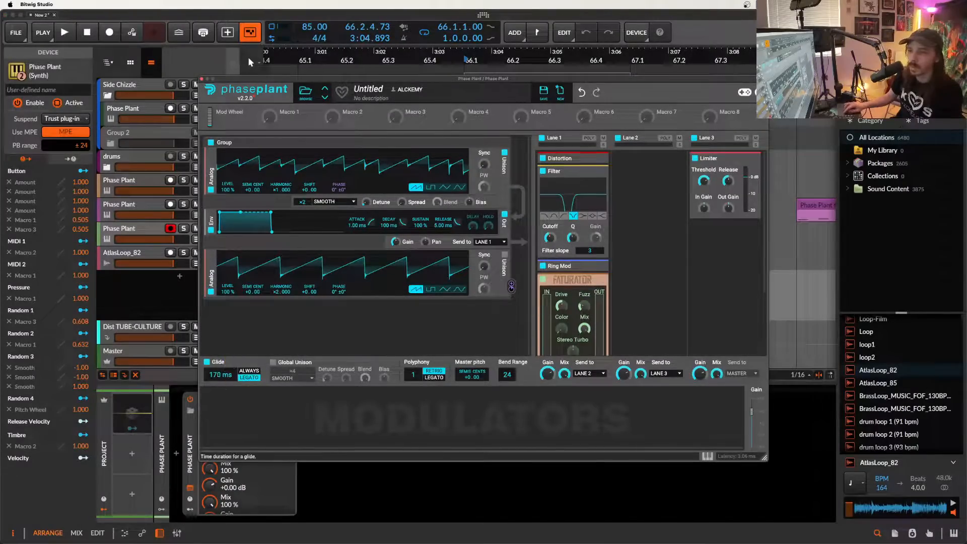
{"action": "left_click", "coordinate": [202, 79]}
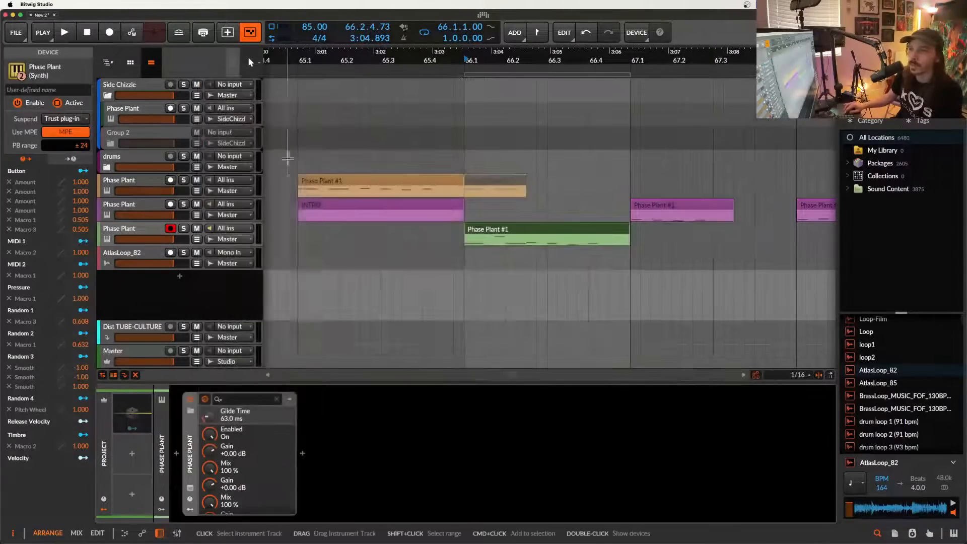
Play the looped green clip at bar 66 to hear the shorter glide.
{"action": "left_click", "coordinate": [494, 229]}
{"action": "scroll", "coordinate": [494, 229], "scroll_direction": "up", "scroll_amount": 3}
{"action": "key", "text": "space"}
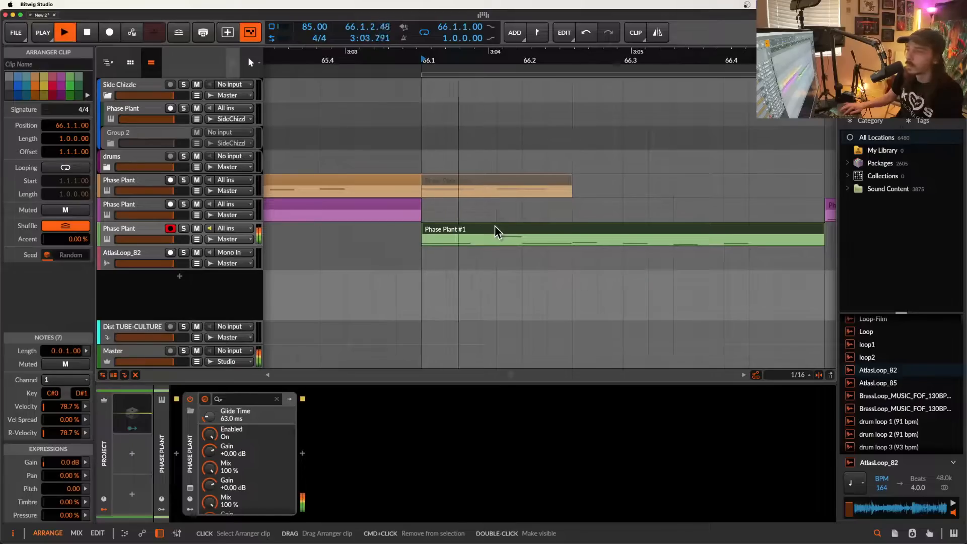
{"action": "scroll", "coordinate": [482, 228], "scroll_direction": "down", "scroll_amount": 3}
{"action": "scroll", "coordinate": [483, 228], "scroll_direction": "up", "scroll_amount": 1}
{"action": "key", "text": "space"}
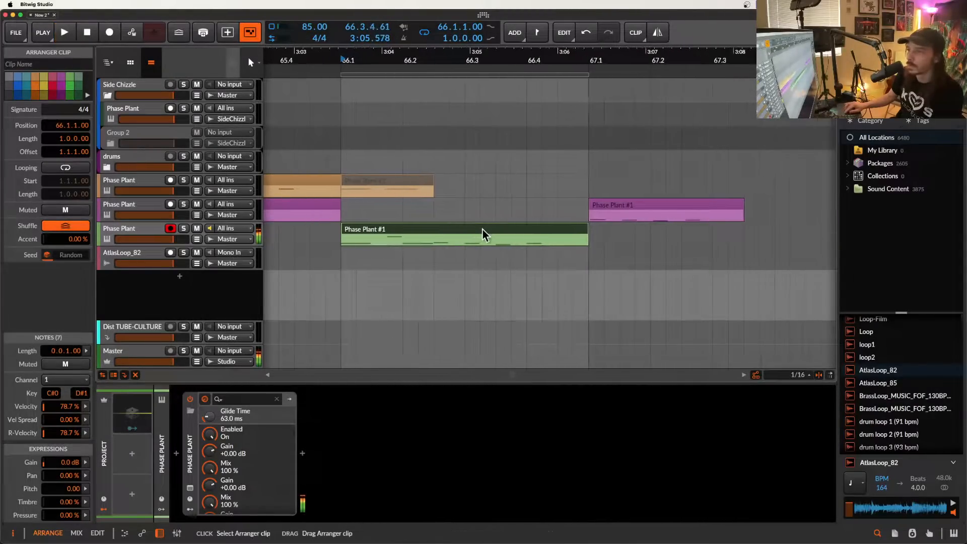
Double the length of the green clip's last four notes, starting at 1.2.3, and play the loop.
{"action": "double_click", "coordinate": [483, 229]}
{"action": "scroll", "coordinate": [421, 451], "scroll_direction": "up", "scroll_amount": 1}
{"action": "scroll", "coordinate": [453, 463], "scroll_direction": "down", "scroll_amount": 4}
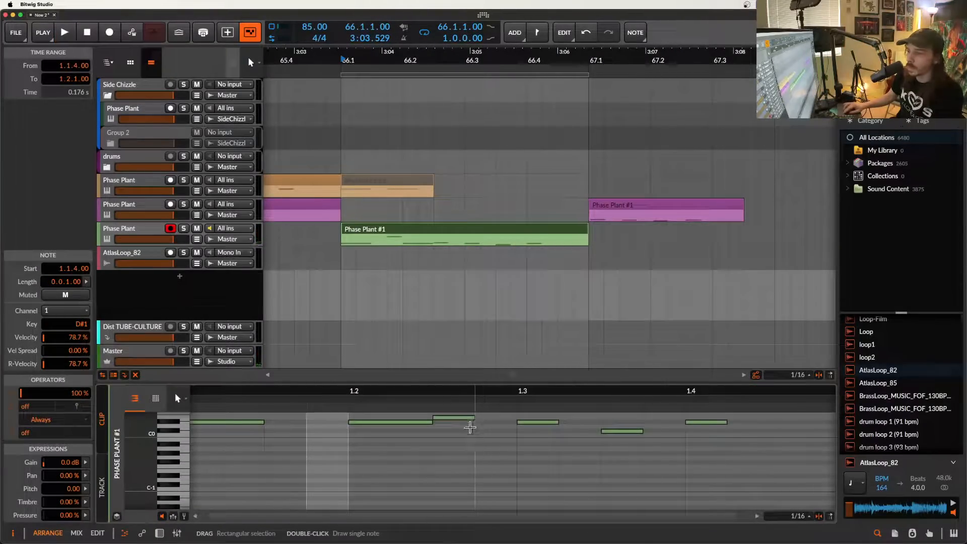
{"action": "scroll", "coordinate": [469, 427], "scroll_direction": "up", "scroll_amount": 3}
{"action": "left_click_drag", "start_coordinate": [442, 440], "coordinate": [687, 479]}
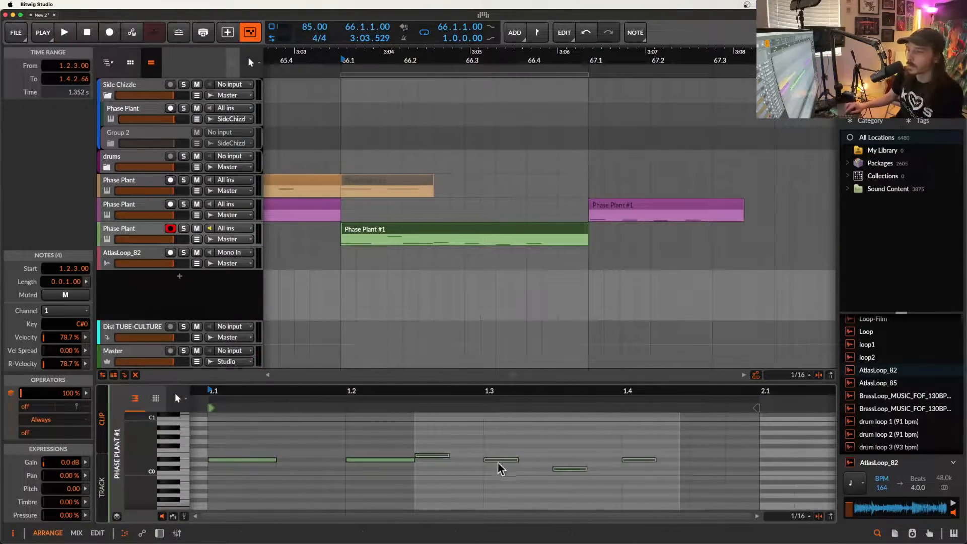
{"action": "left_click_drag", "start_coordinate": [448, 456], "coordinate": [484, 457]}
{"action": "key", "text": "space"}
{"action": "left_click", "coordinate": [357, 234]}
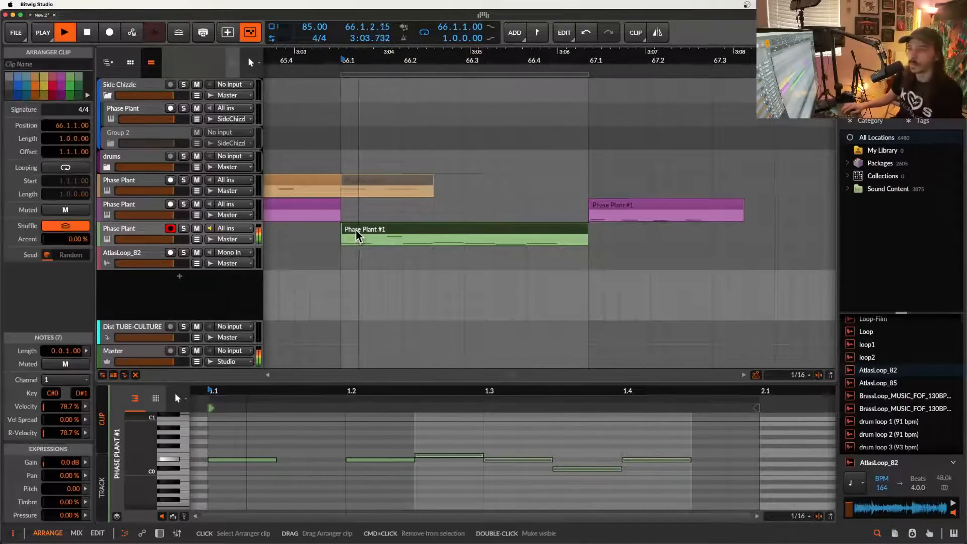
{"action": "scroll", "coordinate": [356, 236], "scroll_direction": "down", "scroll_amount": 1}
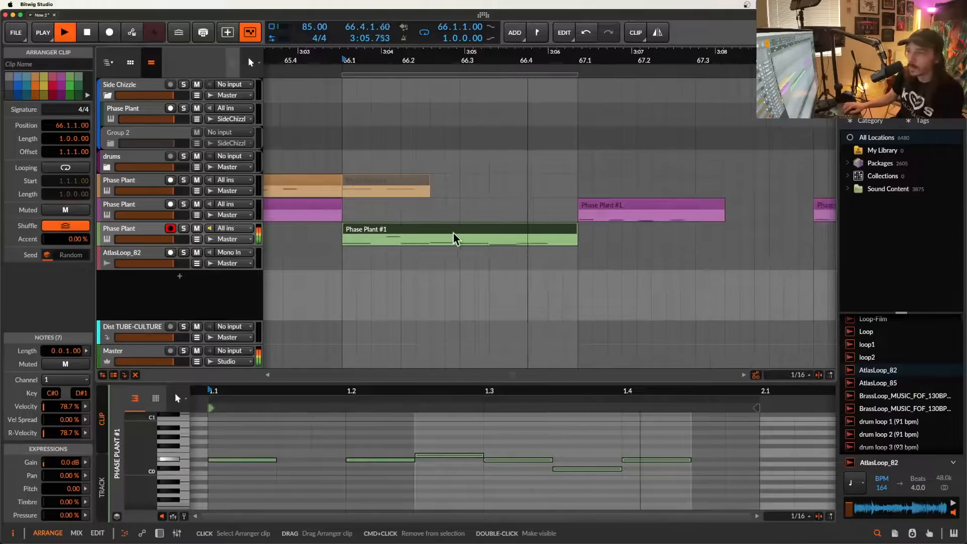
{"action": "scroll", "coordinate": [453, 237], "scroll_direction": "down", "scroll_amount": 5}
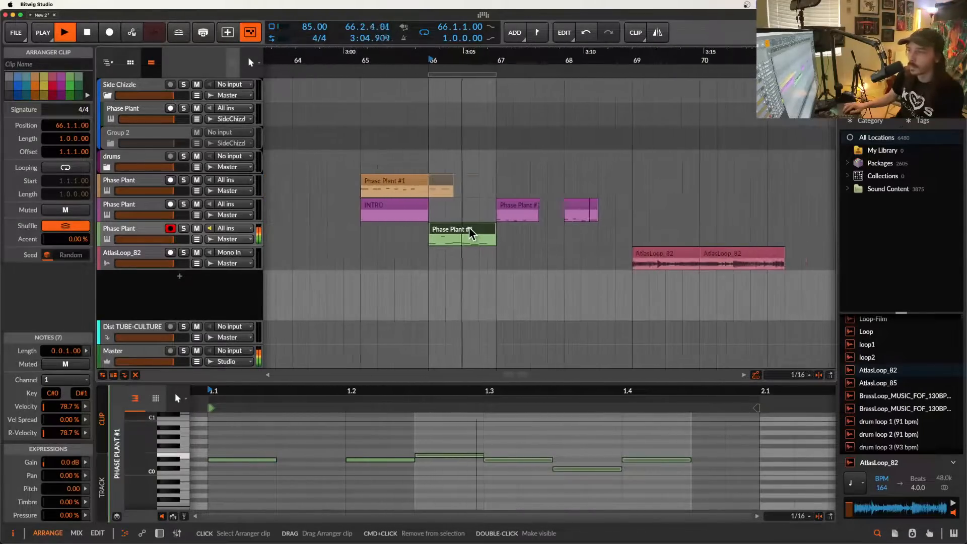
Stop playback and move the two purple clips following bar 67 later on their track, with their time range starting at 69.2.3.
{"action": "left_click", "coordinate": [514, 206]}
{"action": "key", "text": "space"}
{"action": "left_click", "coordinate": [495, 212]}
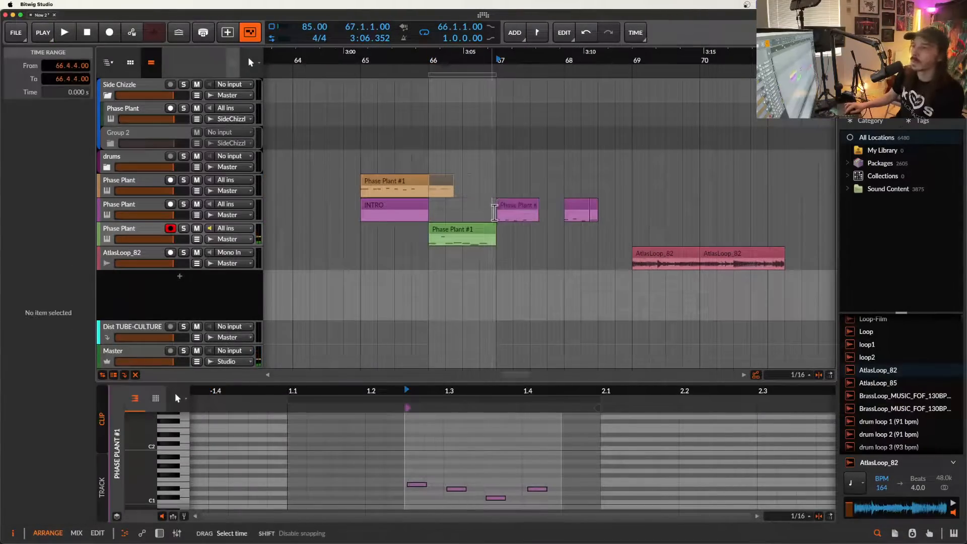
{"action": "left_click_drag", "start_coordinate": [494, 212], "coordinate": [640, 206]}
{"action": "left_click_drag", "start_coordinate": [499, 209], "coordinate": [664, 206]}
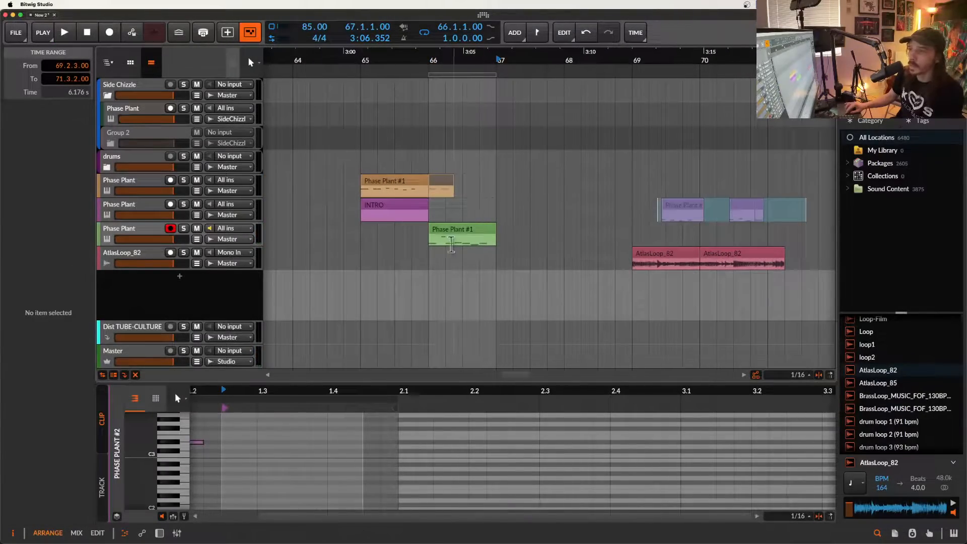
Duplicate the green track's bar 66 time range into bar 67.
{"action": "left_click_drag", "start_coordinate": [429, 242], "coordinate": [497, 242]}
{"action": "key", "text": "super+d"}
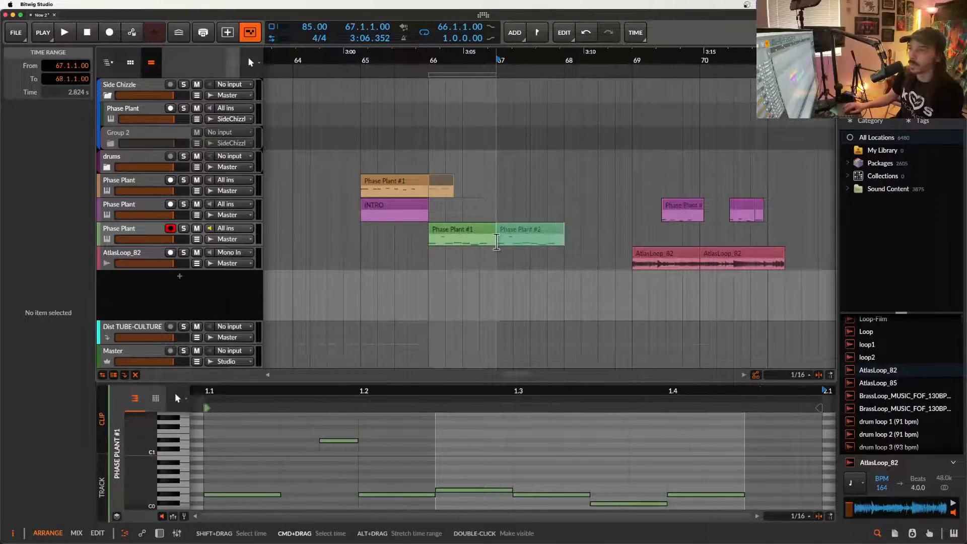
{"action": "scroll", "coordinate": [497, 242], "scroll_direction": "up", "scroll_amount": 5}
{"action": "scroll", "coordinate": [496, 238], "scroll_direction": "down", "scroll_amount": 3}
Extend the loop region starting at bar 66 to a length of 2 bars.
{"action": "left_click", "coordinate": [453, 230]}
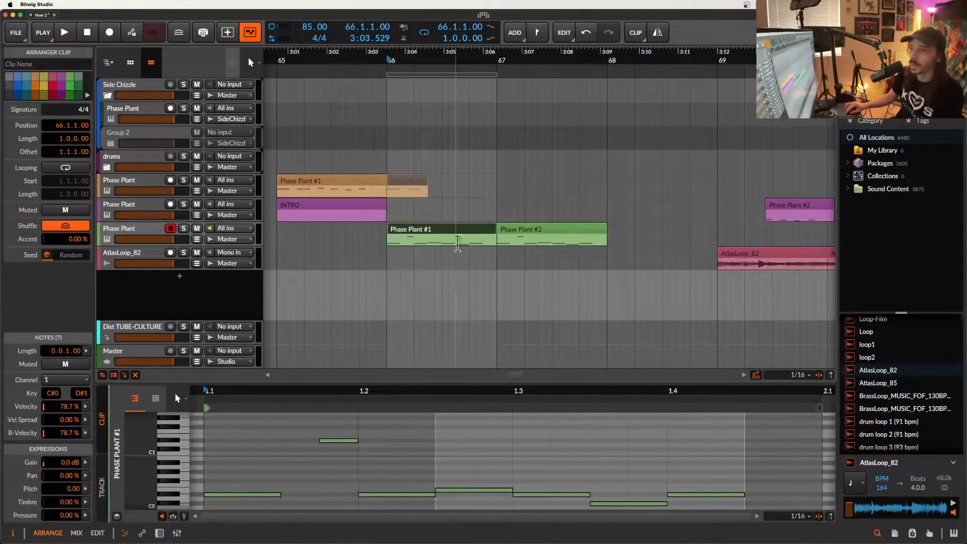
{"action": "left_click_drag", "start_coordinate": [277, 187], "coordinate": [325, 192]}
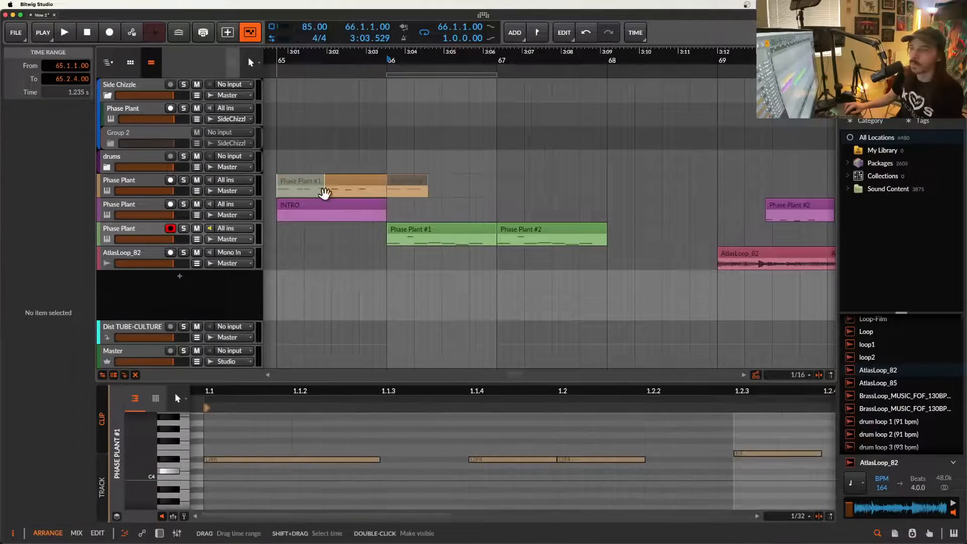
{"action": "left_click", "coordinate": [453, 75]}
{"action": "left_click_drag", "start_coordinate": [495, 75], "coordinate": [607, 74]}
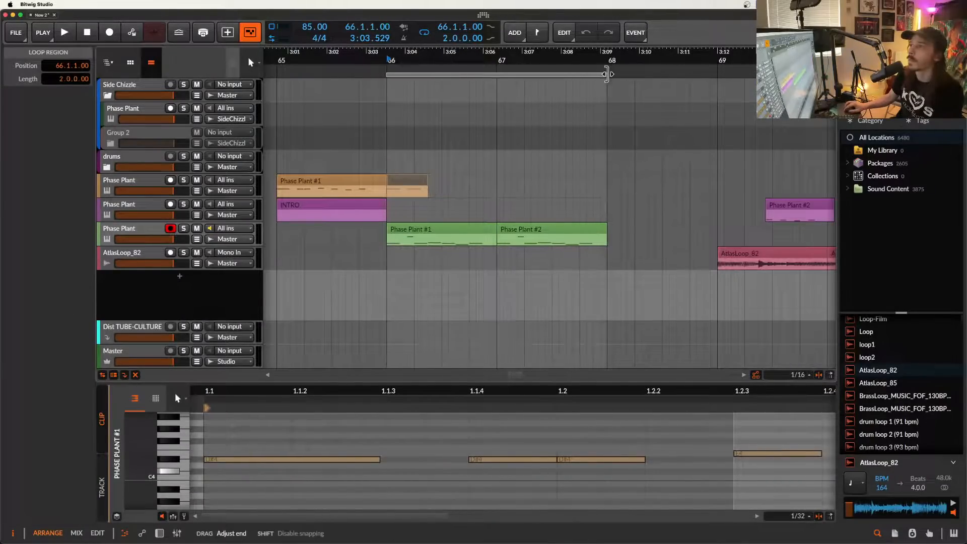
Trim the start of the duplicated green clip to 67.2.1, freeing the first beat of bar 67.
{"action": "left_click", "coordinate": [403, 233]}
{"action": "scroll", "coordinate": [393, 237], "scroll_direction": "up", "scroll_amount": 5}
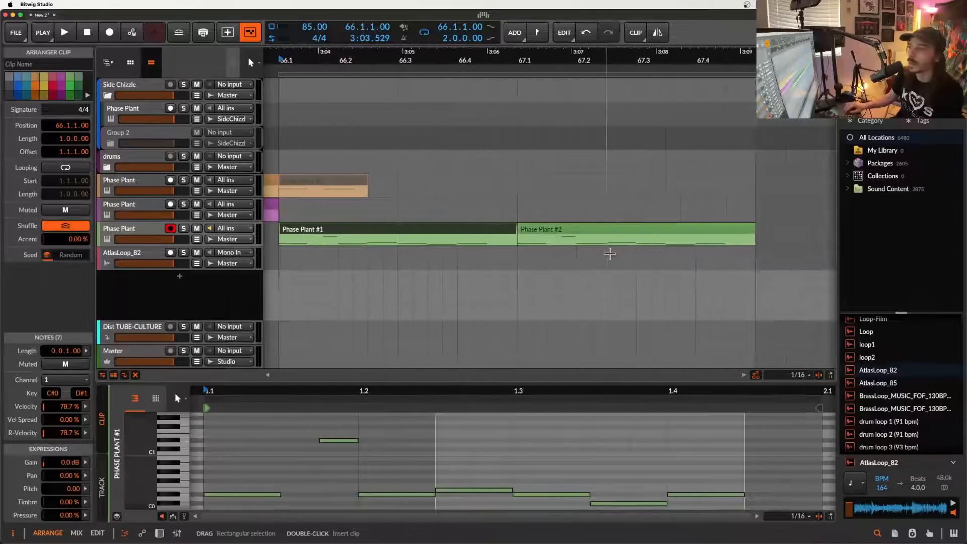
{"action": "scroll", "coordinate": [609, 254], "scroll_direction": "down", "scroll_amount": 2}
{"action": "left_click_drag", "start_coordinate": [412, 232], "coordinate": [463, 233]}
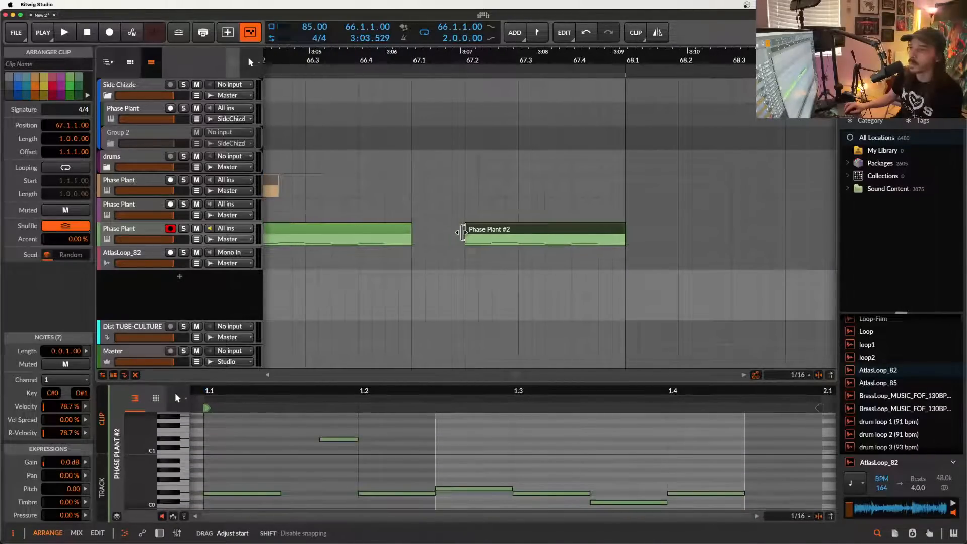
Add a new instrument track below the green one and insert the Phase Plant synth on it.
{"action": "key", "text": "super+t"}
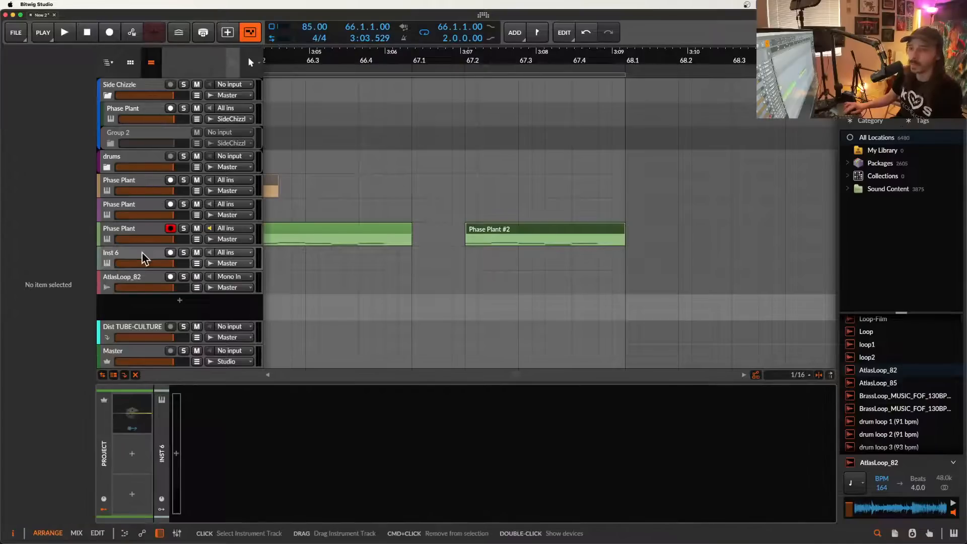
{"action": "left_click", "coordinate": [176, 454]}
{"action": "type", "text": "P"}
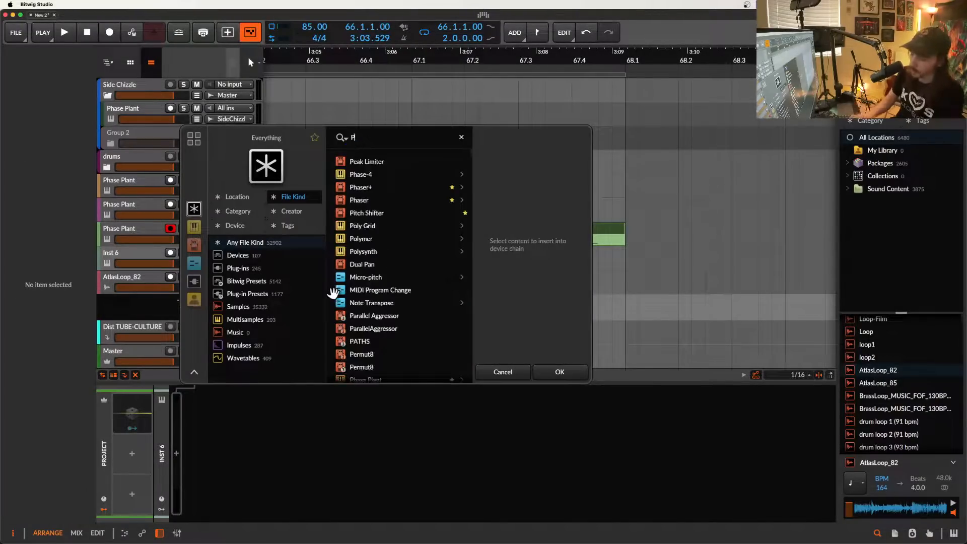
{"action": "type", "text": "HASE"}
{"action": "left_click", "coordinate": [365, 200]}
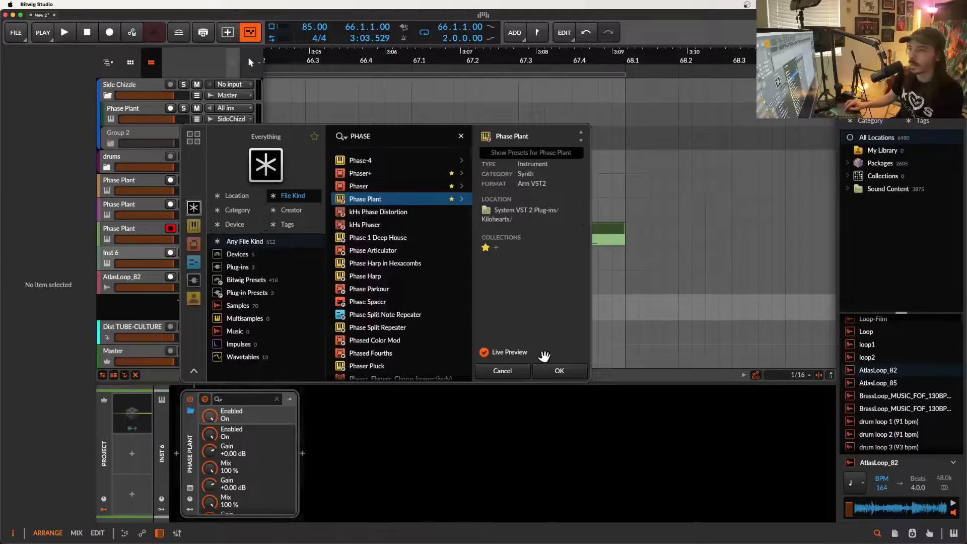
{"action": "left_click", "coordinate": [559, 372]}
Search the Phase Plant presets for "PHRA", load PHRASE BUILDER, and close the preset browser.
{"action": "left_click", "coordinate": [306, 92]}
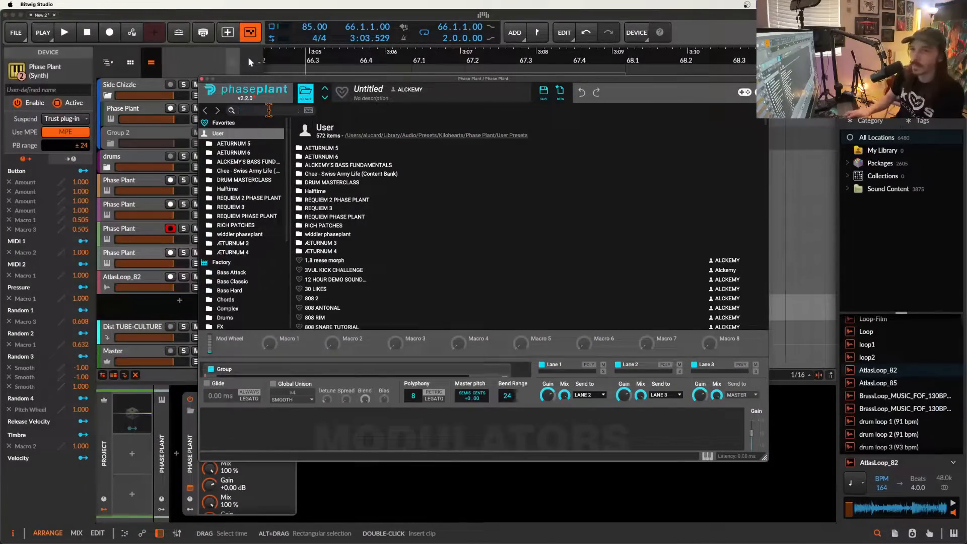
{"action": "left_click", "coordinate": [269, 110]}
{"action": "type", "text": "PHRA"}
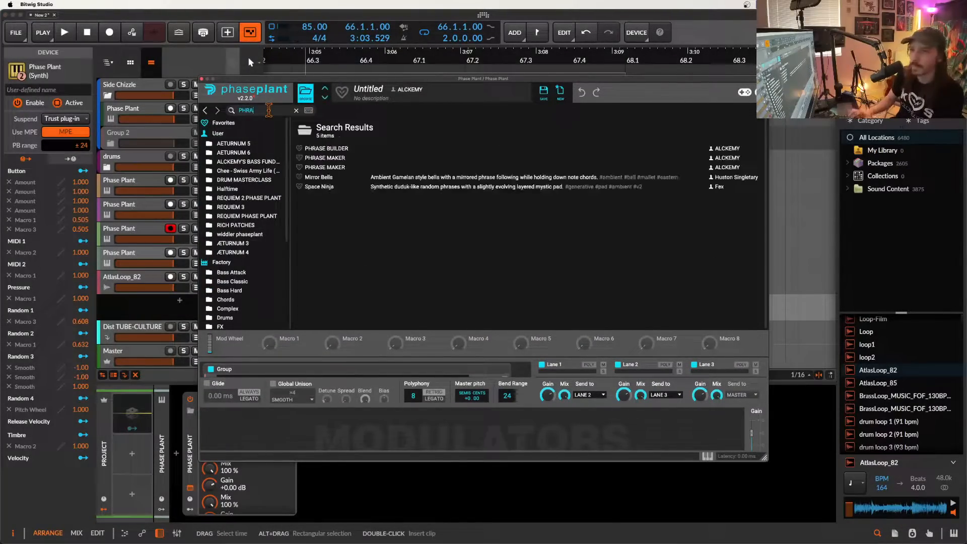
{"action": "left_click", "coordinate": [321, 149]}
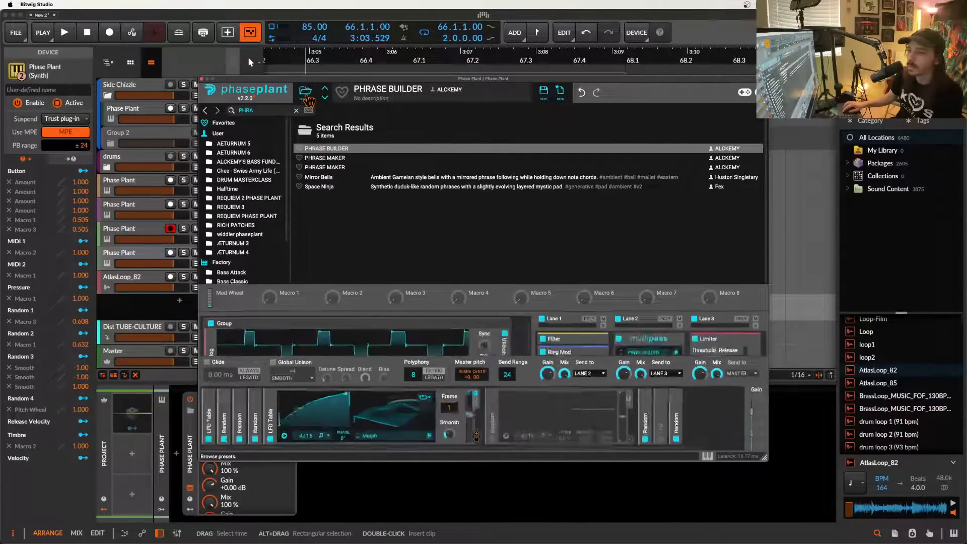
{"action": "left_click", "coordinate": [306, 95]}
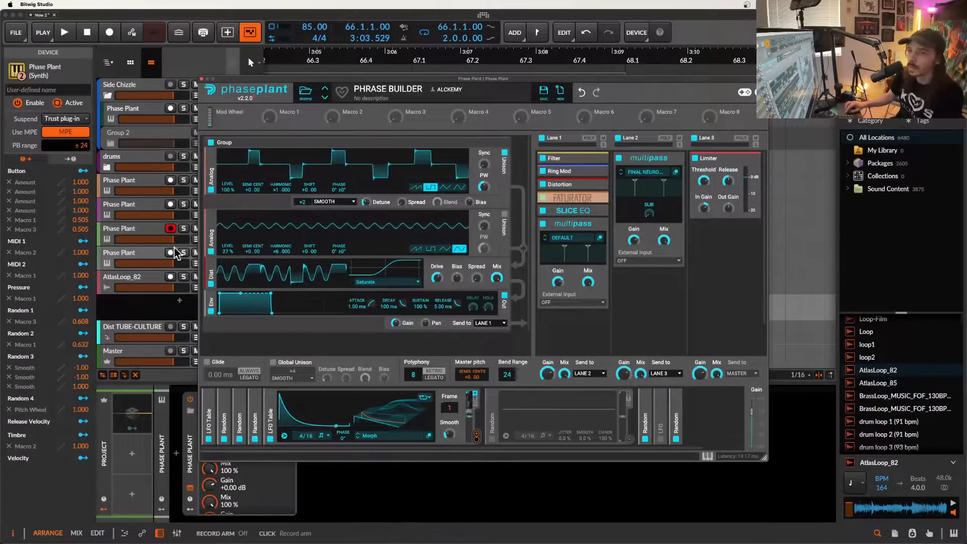
Record-arm the new Phase Plant track instead of the green one and enable the patch's inactive LFO and Random modulators.
{"action": "left_click", "coordinate": [170, 228]}
{"action": "left_click", "coordinate": [170, 252]}
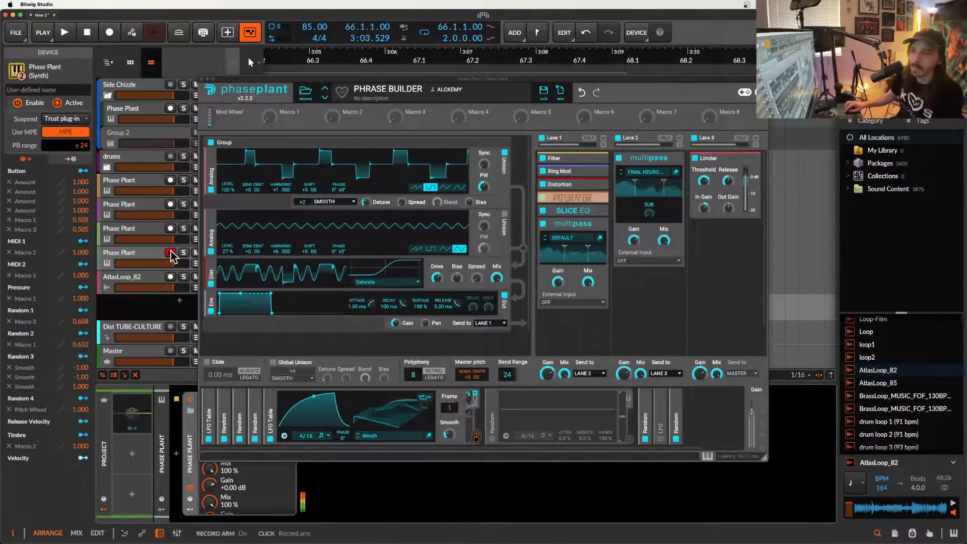
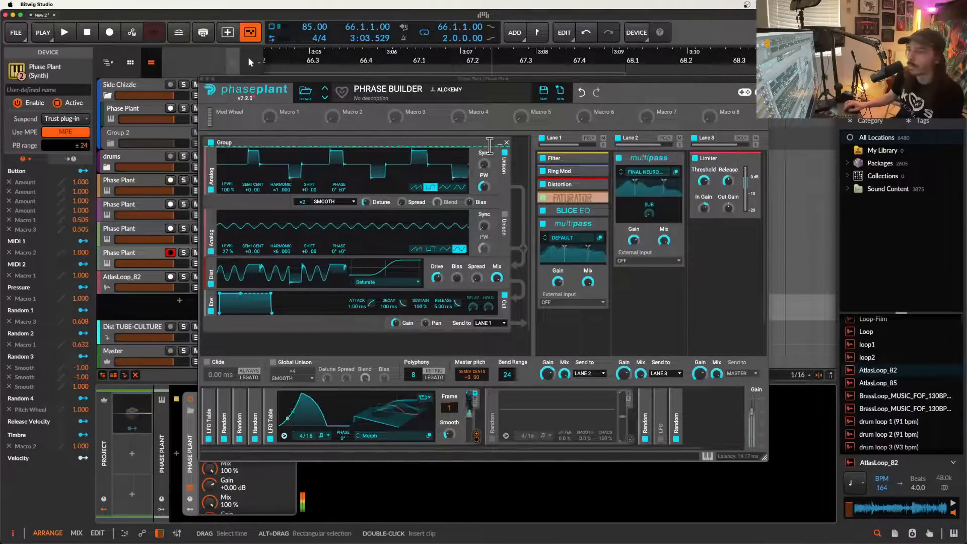
{"action": "left_click", "coordinate": [661, 439]}
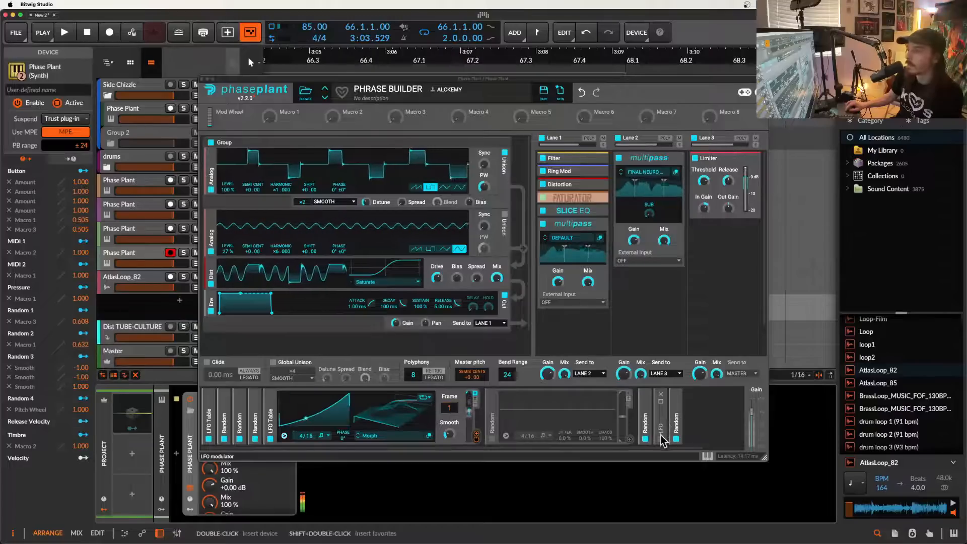
{"action": "left_click", "coordinate": [492, 438]}
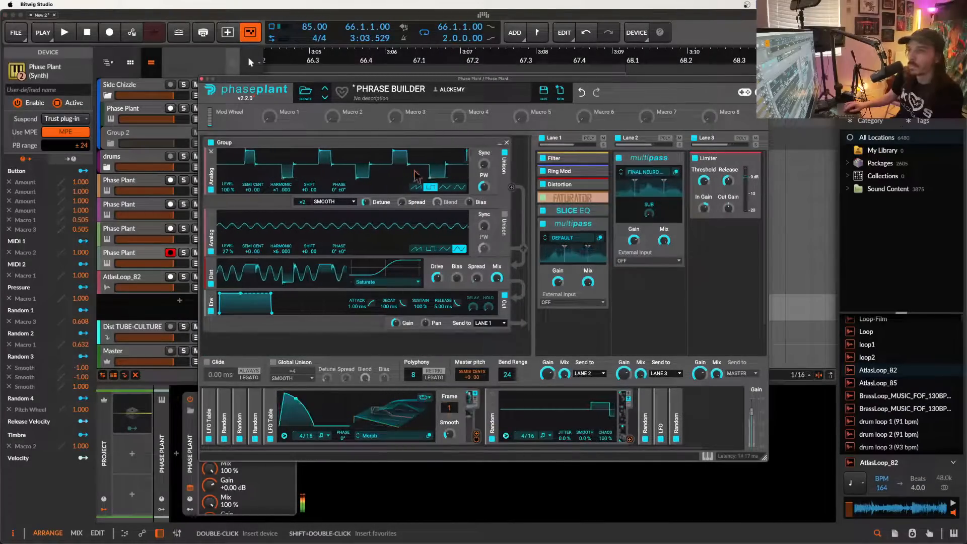
Close Phase Plant and place the captured audio from the master's Rolling Sampler on the new track at about 68.1.3.
{"action": "left_click", "coordinate": [202, 79]}
{"action": "left_click", "coordinate": [133, 352]}
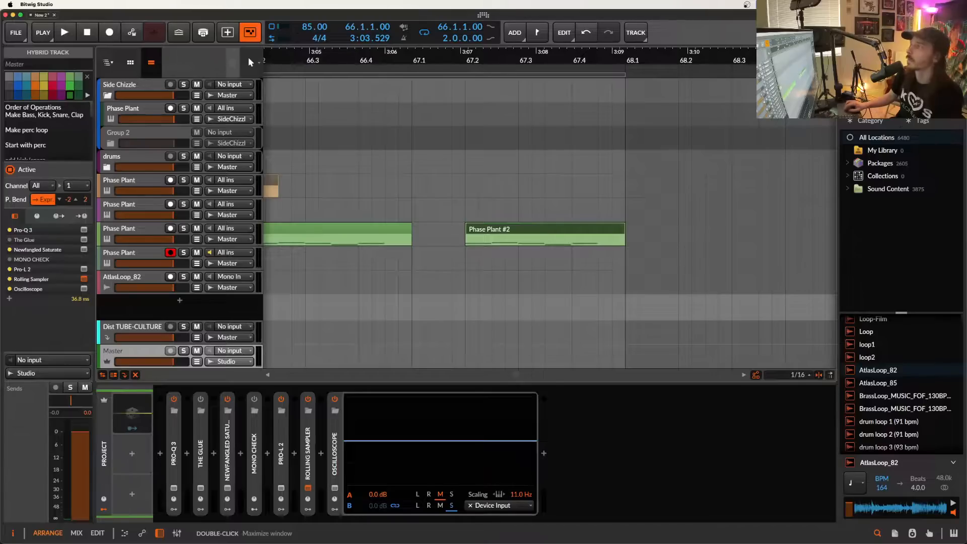
{"action": "left_click_drag", "start_coordinate": [786, 16], "coordinate": [490, 18]}
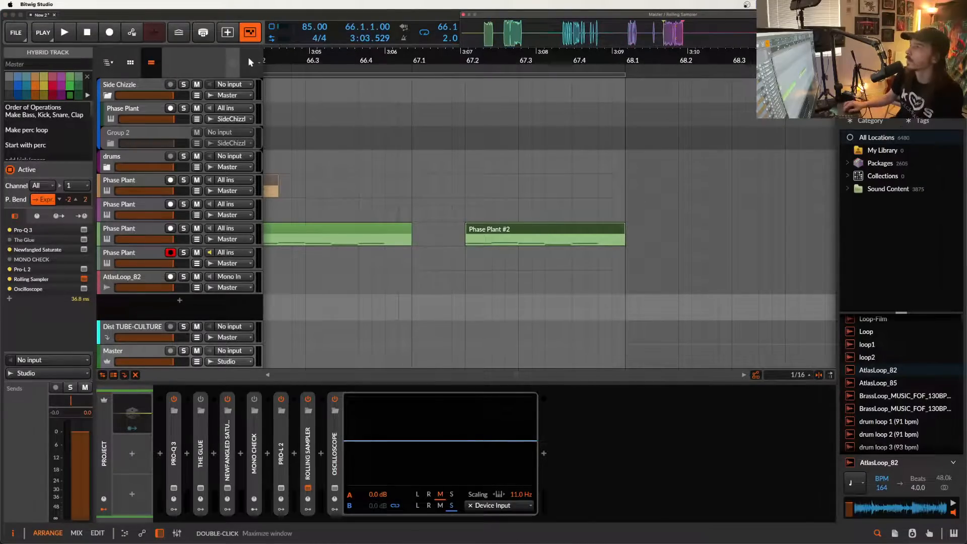
{"action": "left_click_drag", "start_coordinate": [826, 35], "coordinate": [649, 256]}
{"action": "scroll", "coordinate": [647, 255], "scroll_direction": "down", "scroll_amount": 3}
{"action": "scroll", "coordinate": [647, 254], "scroll_direction": "right", "scroll_amount": 5}
{"action": "scroll", "coordinate": [647, 254], "scroll_direction": "up", "scroll_amount": 3}
{"action": "scroll", "coordinate": [403, 260], "scroll_direction": "up", "scroll_amount": 3}
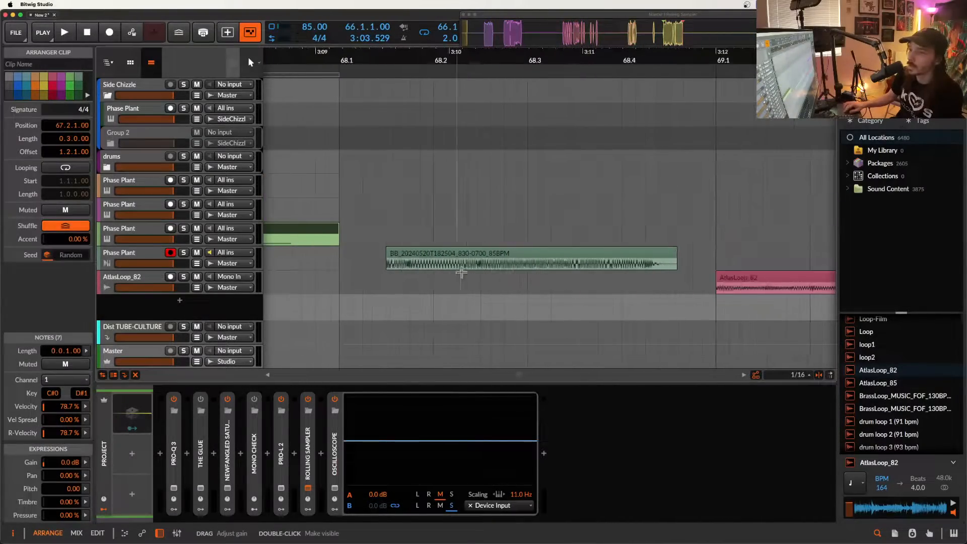
{"action": "scroll", "coordinate": [376, 261], "scroll_direction": "left", "scroll_amount": 5}
{"action": "scroll", "coordinate": [376, 261], "scroll_direction": "down", "scroll_amount": 3}
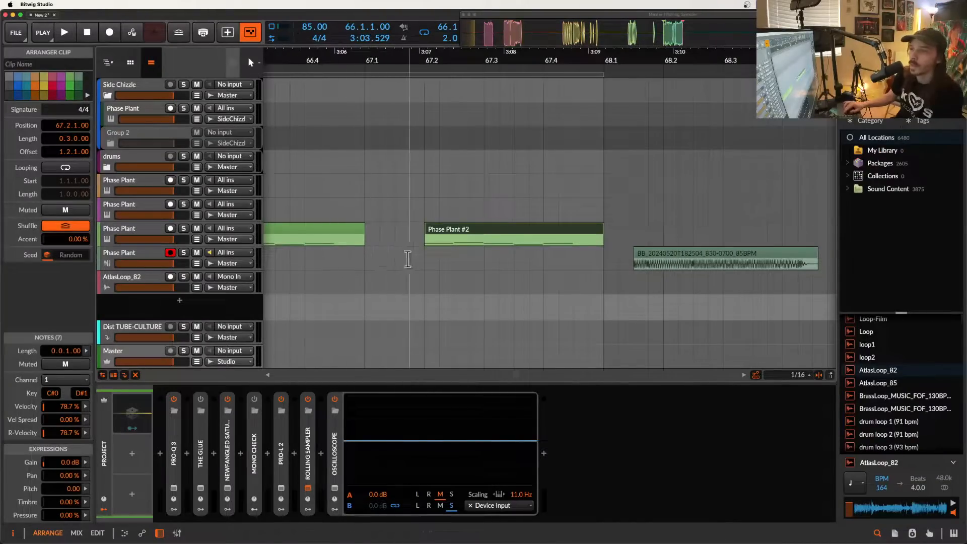
Play the captured audio clip at 68.1.3, then split off its first beat as a separate piece.
{"action": "left_click", "coordinate": [693, 261]}
{"action": "key", "text": "space"}
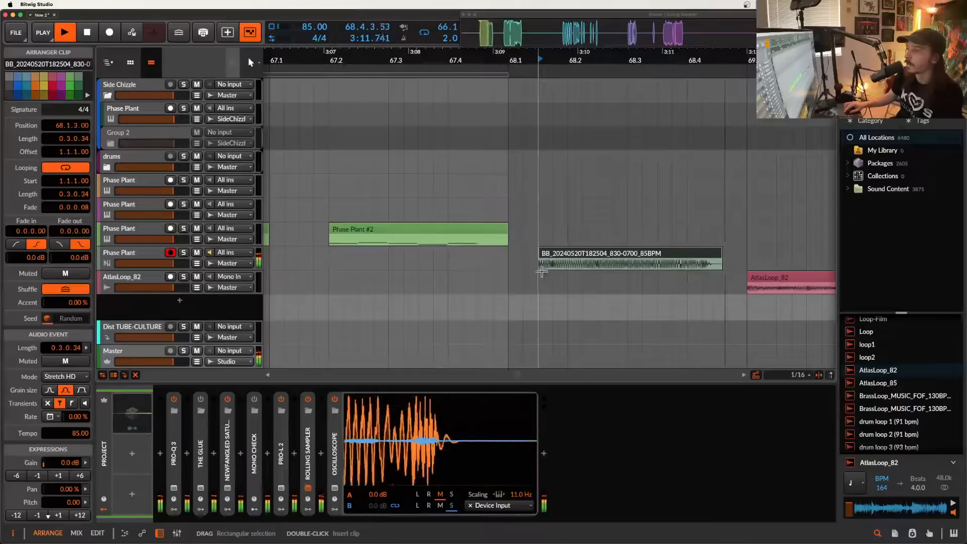
{"action": "left_click", "coordinate": [542, 275]}
{"action": "scroll", "coordinate": [539, 268], "scroll_direction": "up", "scroll_amount": 3}
{"action": "key", "text": "space"}
{"action": "left_click_drag", "start_coordinate": [539, 268], "coordinate": [619, 273]}
{"action": "key", "text": "super+e"}
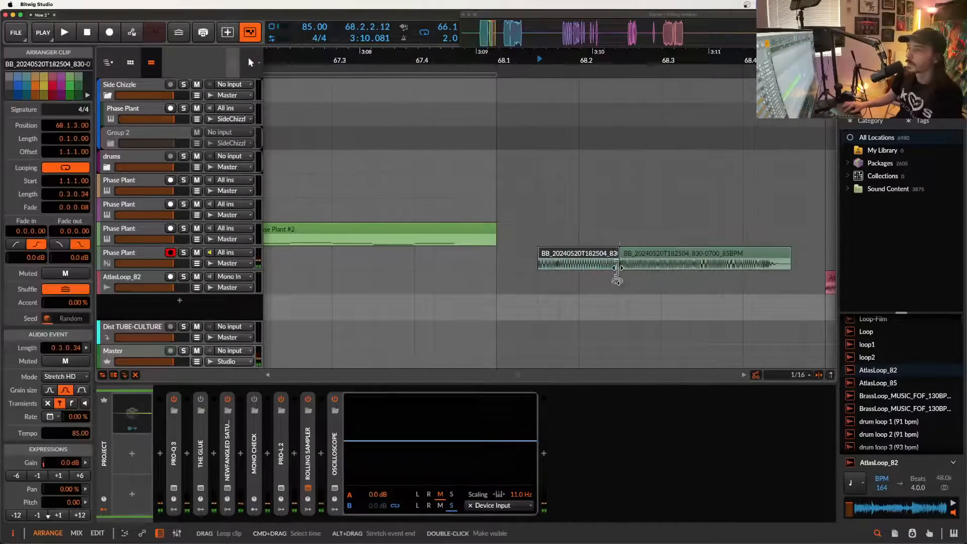
Copy the one-beat audio piece into the gap between the two green clips, at 67.1.1 on the same track.
{"action": "scroll", "coordinate": [618, 274], "scroll_direction": "down", "scroll_amount": 3}
{"action": "key", "text": "super+c"}
{"action": "scroll", "coordinate": [607, 256], "scroll_direction": "down", "scroll_amount": 5}
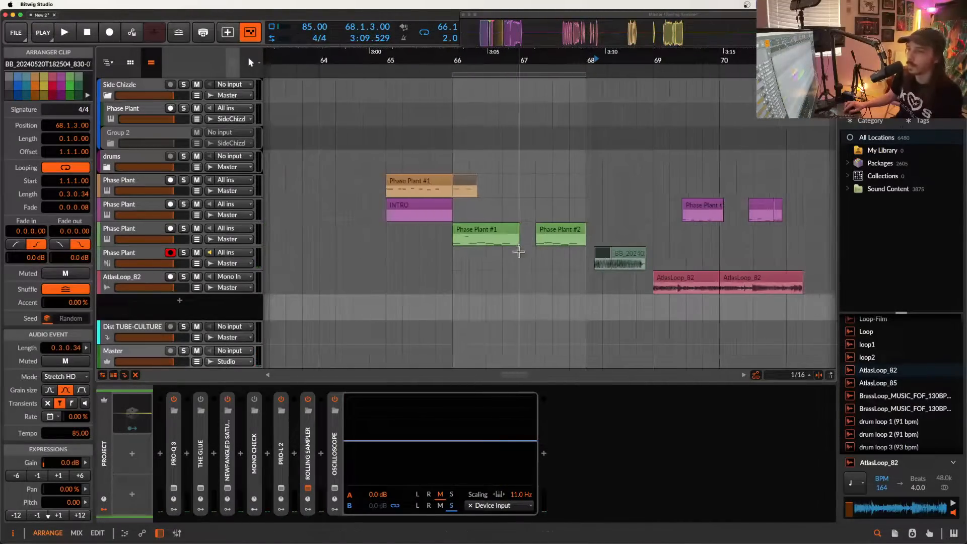
{"action": "left_click", "coordinate": [520, 259]}
{"action": "key", "text": "super+v"}
{"action": "scroll", "coordinate": [516, 259], "scroll_direction": "up", "scroll_amount": 5}
{"action": "scroll", "coordinate": [537, 253], "scroll_direction": "up", "scroll_amount": 2}
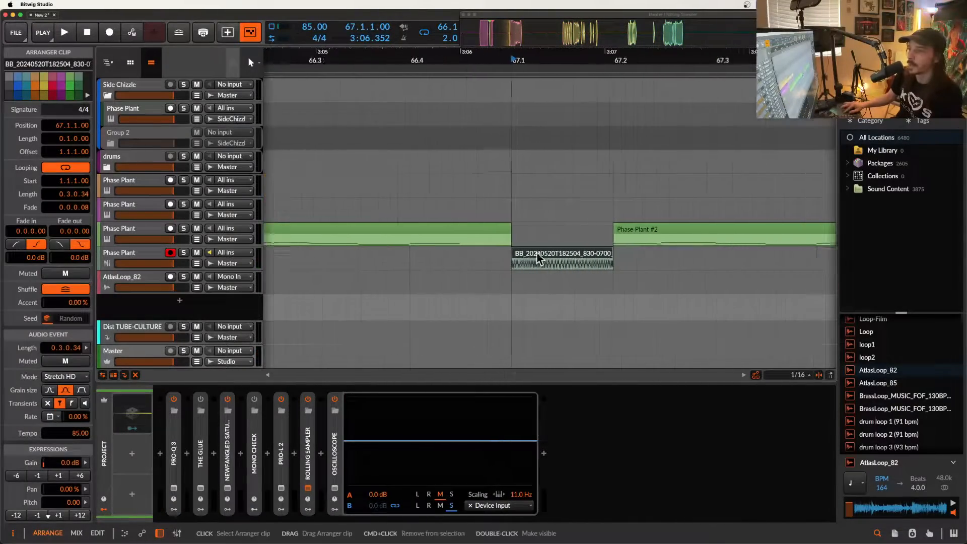
Play the phrase from bar 66 to check how the audio piece fills the gap.
{"action": "scroll", "coordinate": [537, 253], "scroll_direction": "down", "scroll_amount": 5}
{"action": "left_click", "coordinate": [461, 220]}
{"action": "left_click", "coordinate": [466, 226]}
{"action": "key", "text": "space"}
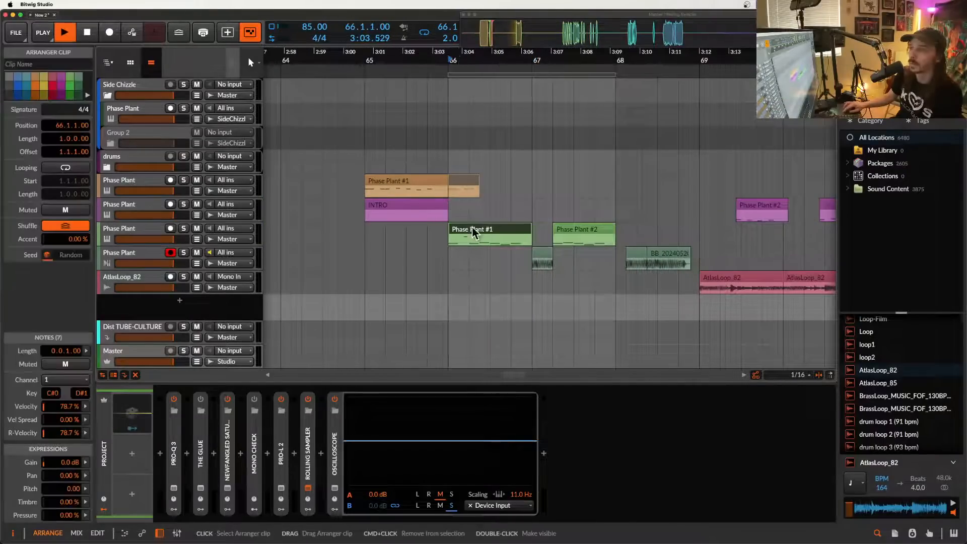
{"action": "scroll", "coordinate": [507, 230], "scroll_direction": "up", "scroll_amount": 3}
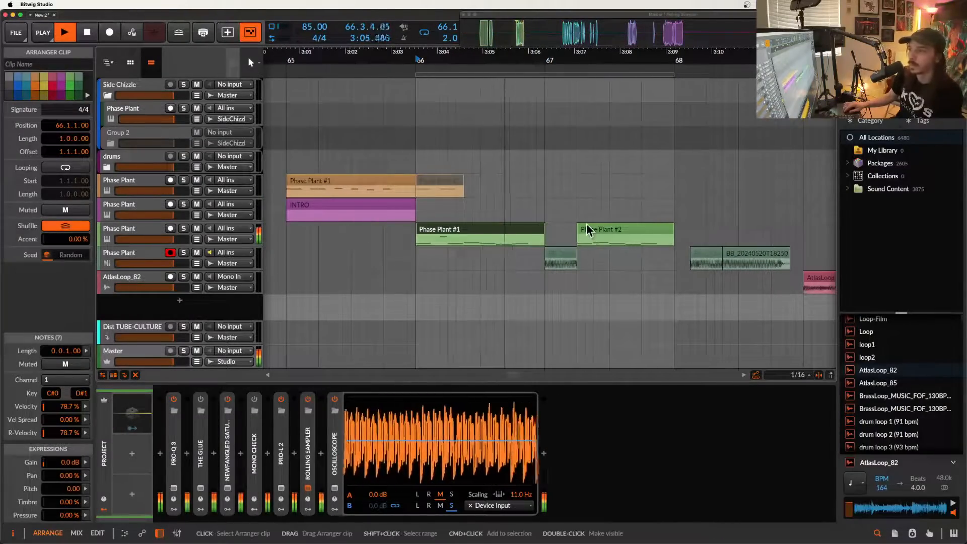
{"action": "scroll", "coordinate": [573, 238], "scroll_direction": "up", "scroll_amount": 2}
{"action": "scroll", "coordinate": [567, 252], "scroll_direction": "down", "scroll_amount": 2}
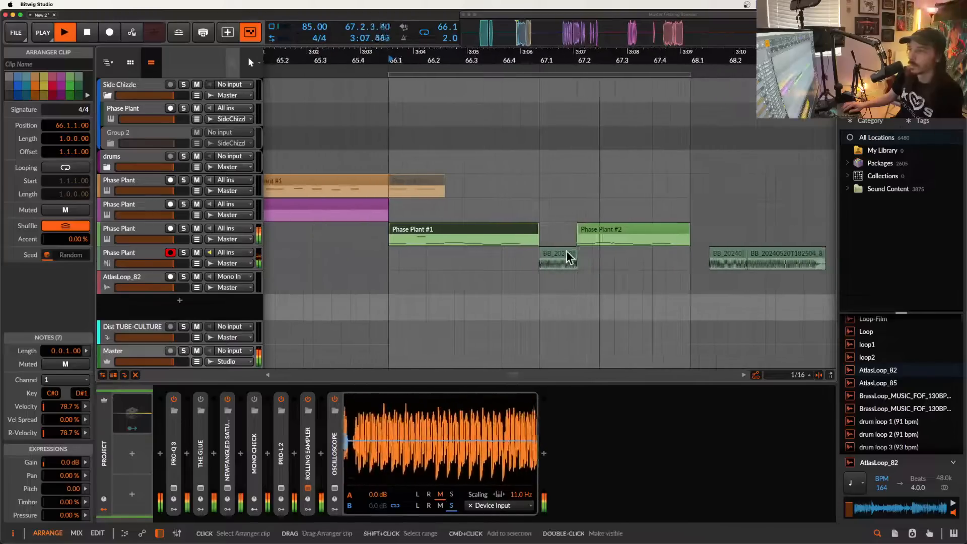
{"action": "scroll", "coordinate": [558, 255], "scroll_direction": "up", "scroll_amount": 1}
Move the pasted audio piece earlier to 66.4.3, and cut away the part that extends past 67.1.1.
{"action": "double_click", "coordinate": [558, 256]}
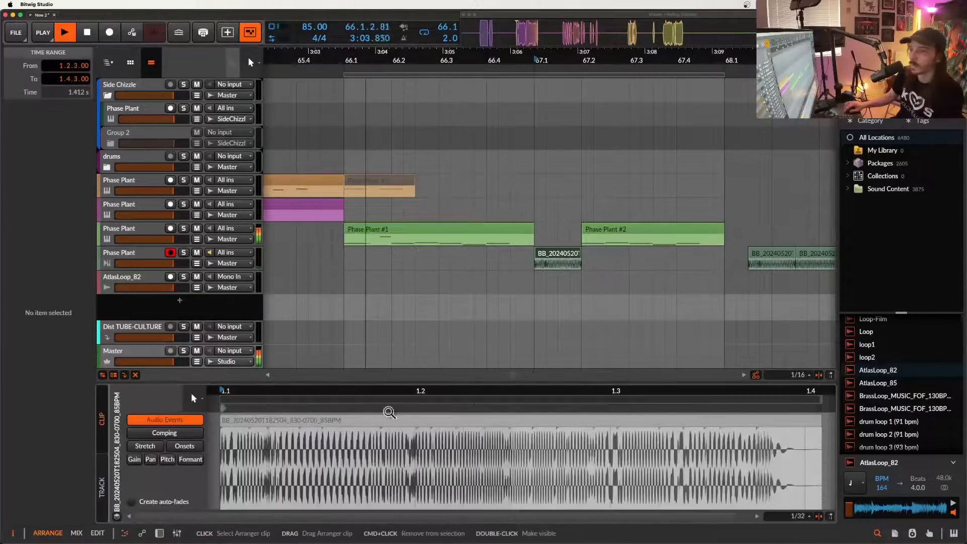
{"action": "scroll", "coordinate": [574, 258], "scroll_direction": "up", "scroll_amount": 2}
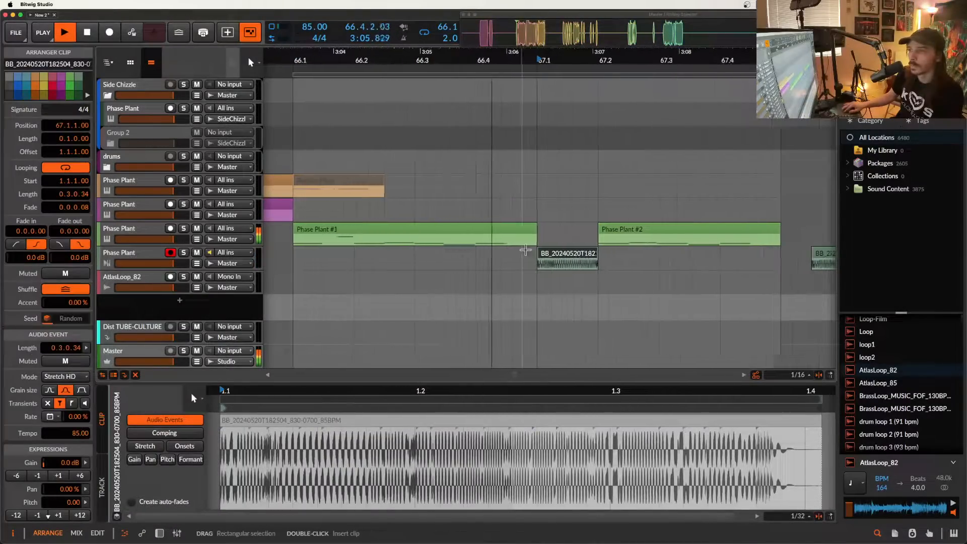
{"action": "left_click_drag", "start_coordinate": [573, 259], "coordinate": [530, 260]}
{"action": "scroll", "coordinate": [529, 256], "scroll_direction": "up", "scroll_amount": 1}
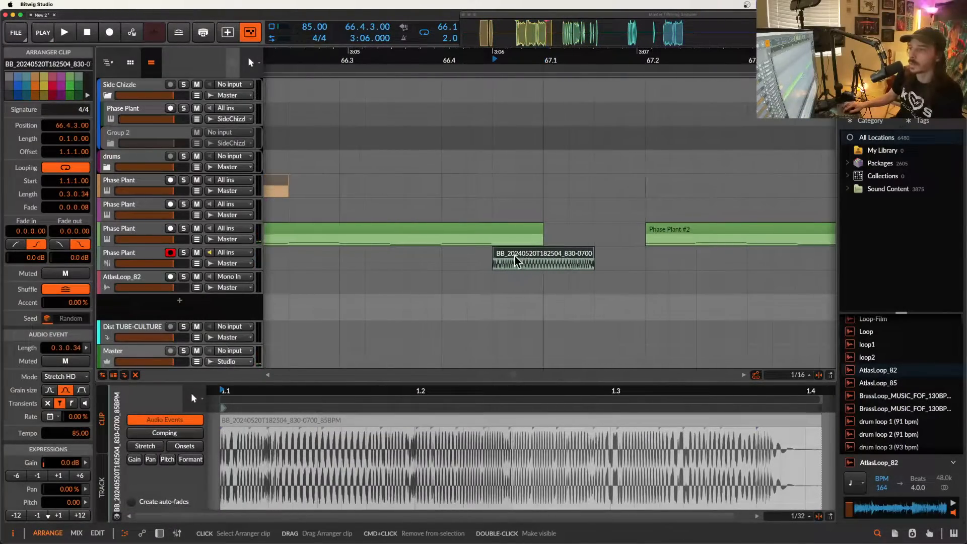
{"action": "left_click", "coordinate": [542, 263]}
{"action": "key", "text": "super+e"}
{"action": "left_click", "coordinate": [555, 257]}
{"action": "key", "text": "Delete"}
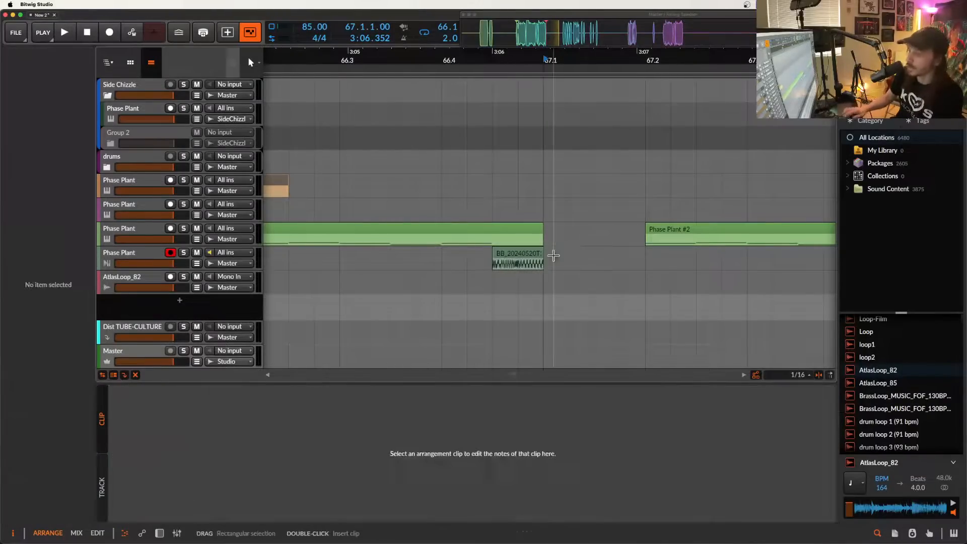
Place a three-sixteenth copy of the audio piece ending at 67.2.1, and lengthen the first piece to three sixteenths so they meet.
{"action": "scroll", "coordinate": [549, 256], "scroll_direction": "up", "scroll_amount": 1}
{"action": "left_click_drag", "start_coordinate": [510, 256], "coordinate": [653, 252]}
{"action": "left_click_drag", "start_coordinate": [543, 256], "coordinate": [552, 255]}
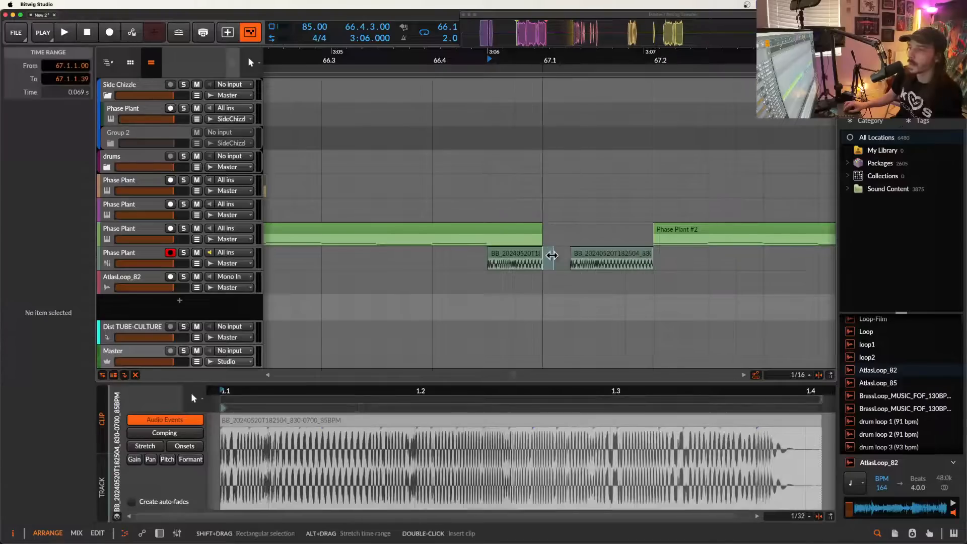
{"action": "left_click", "coordinate": [525, 258]}
{"action": "left_click_drag", "start_coordinate": [542, 254], "coordinate": [568, 253]}
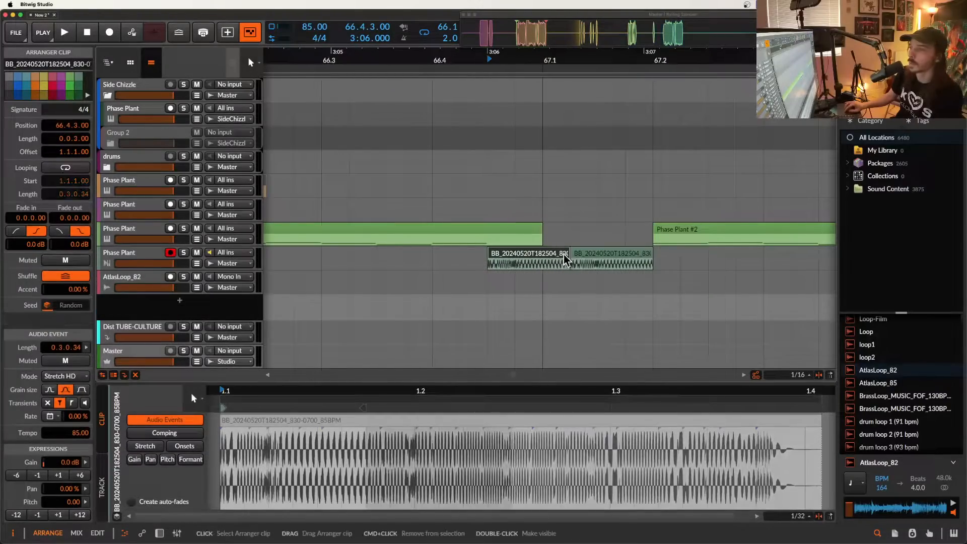
Play from 66.3.3 to check the two audio pieces against the green clips.
{"action": "scroll", "coordinate": [564, 257], "scroll_direction": "down", "scroll_amount": 5}
{"action": "left_click", "coordinate": [516, 230]}
{"action": "left_click", "coordinate": [501, 243]}
{"action": "key", "text": "space"}
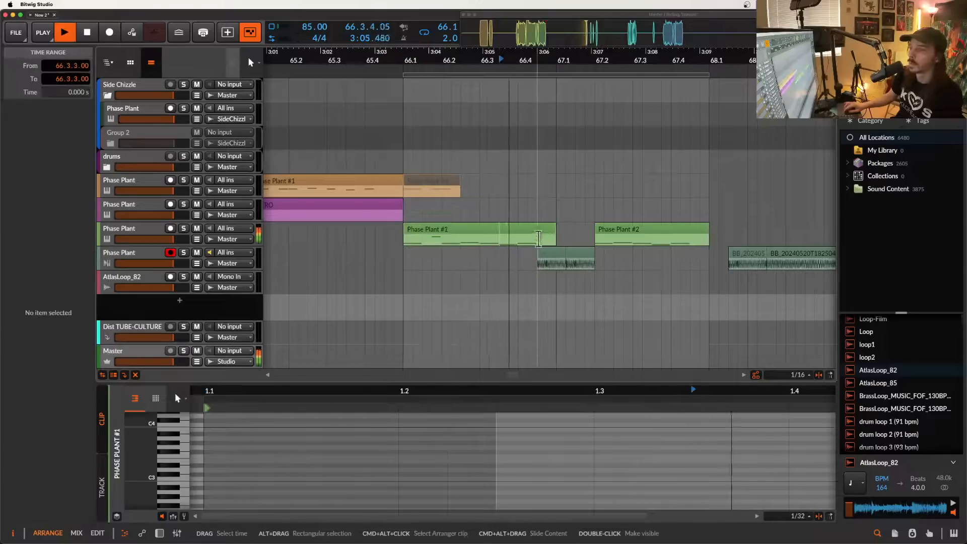
{"action": "scroll", "coordinate": [541, 258], "scroll_direction": "down", "scroll_amount": 4}
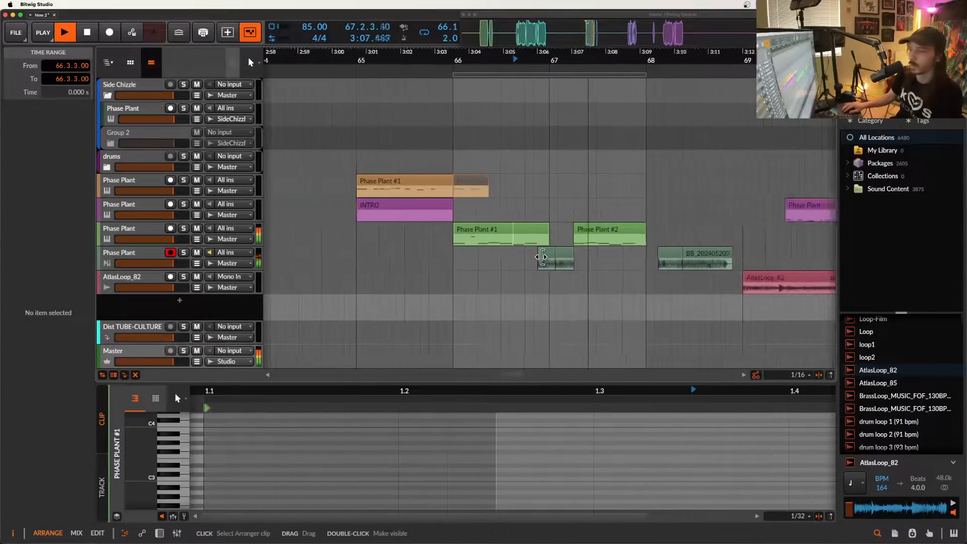
{"action": "scroll", "coordinate": [605, 243], "scroll_direction": "up", "scroll_amount": 5}
{"action": "key", "text": "space"}
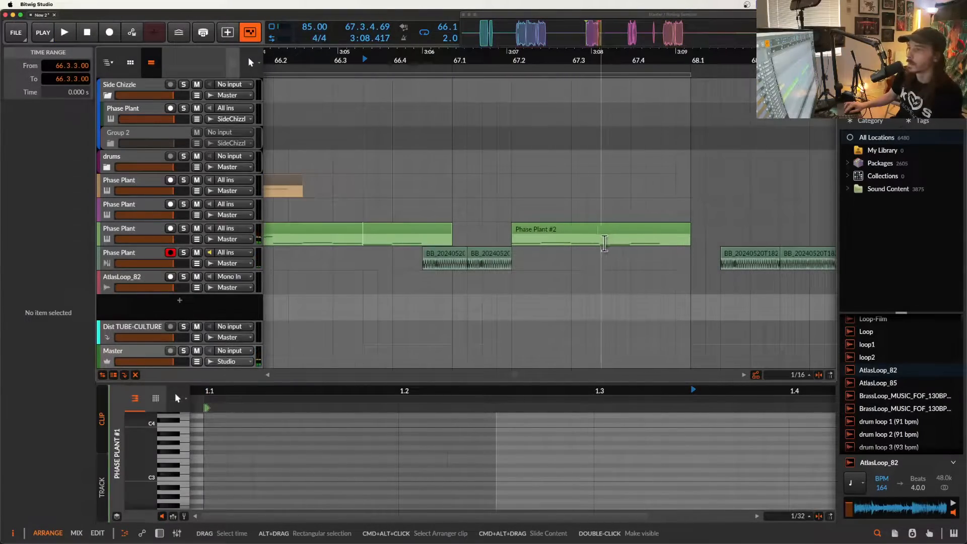
Split the second green clip at 67.3.3 and 67.4.1, and select its last piece.
{"action": "left_click_drag", "start_coordinate": [605, 243], "coordinate": [626, 243]}
{"action": "key", "text": "super+e"}
{"action": "left_click", "coordinate": [646, 234]}
{"action": "scroll", "coordinate": [646, 235], "scroll_direction": "up", "scroll_amount": 3}
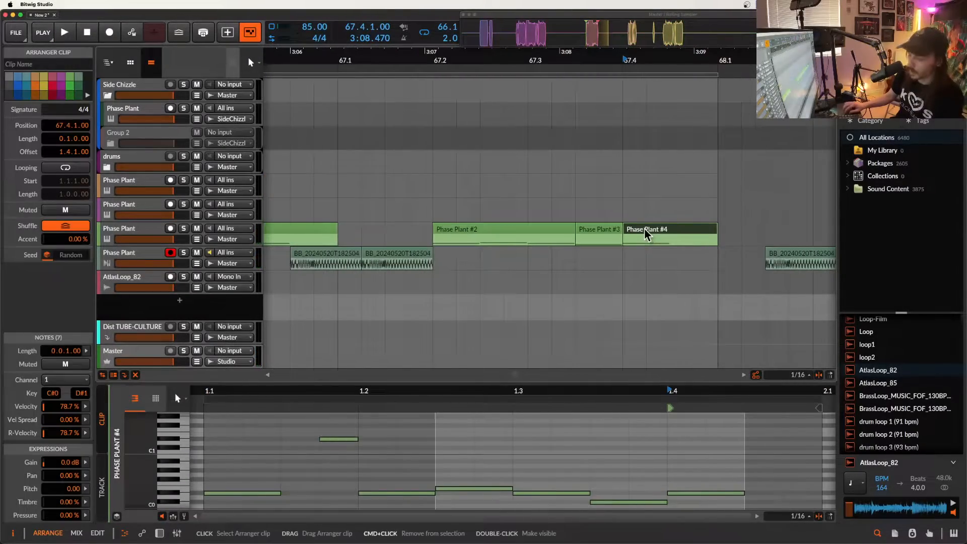
Transpose the note at 1.4.1 in the last green piece up an octave to D#1.
{"action": "left_click", "coordinate": [615, 428]}
{"action": "scroll", "coordinate": [617, 431], "scroll_direction": "down", "scroll_amount": 2}
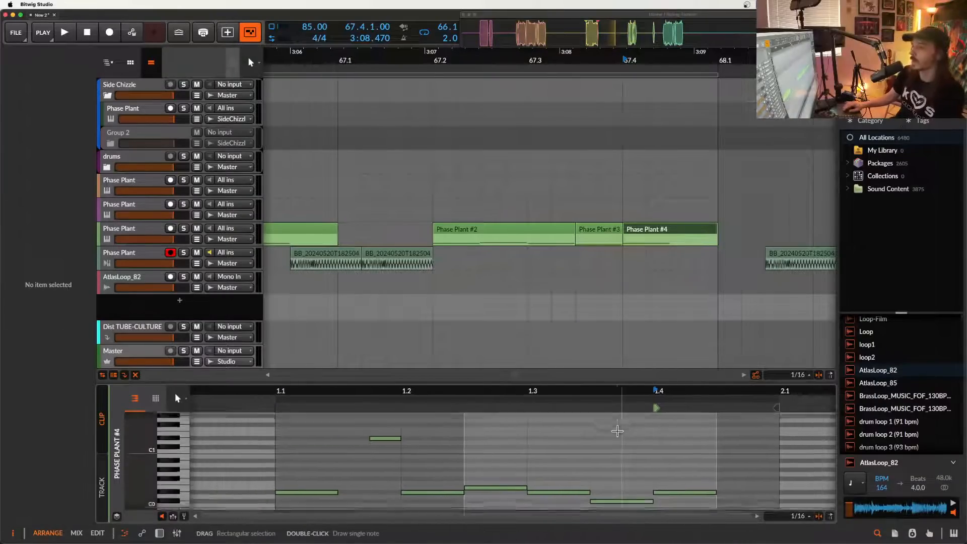
{"action": "scroll", "coordinate": [617, 431], "scroll_direction": "down", "scroll_amount": 3}
{"action": "left_click_drag", "start_coordinate": [651, 434], "coordinate": [656, 516]}
{"action": "key", "text": "shift+Up"}
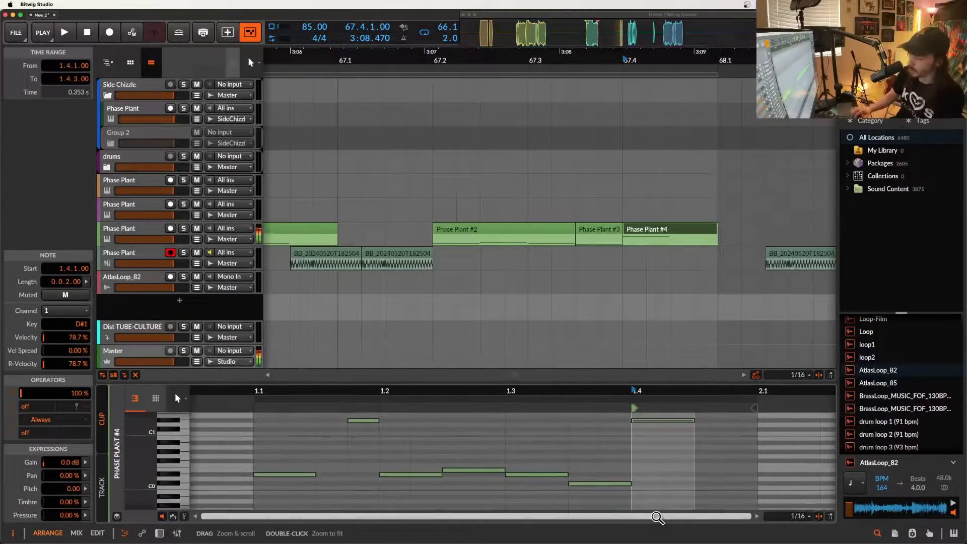
Halve the D#1 note at 1.4 to 0.0.1.00 and duplicate it three times to fill the beat.
{"action": "key", "text": "alt+shift+Left"}
{"action": "key", "text": "super+d"}
{"action": "key", "text": "super+d"}
{"action": "key", "text": "super+d"}
{"action": "scroll", "coordinate": [697, 438], "scroll_direction": "right", "scroll_amount": 1}
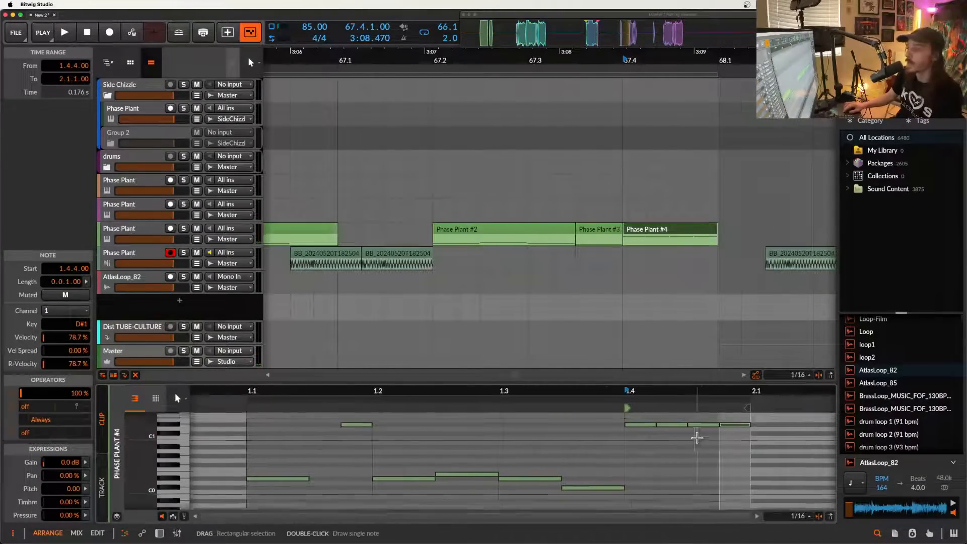
Shorten the four repeated D#1 notes together to 0.0.0.53, leaving gaps between them.
{"action": "scroll", "coordinate": [698, 438], "scroll_direction": "right", "scroll_amount": 3}
{"action": "left_click_drag", "start_coordinate": [548, 421], "coordinate": [653, 436]}
{"action": "scroll", "coordinate": [511, 233], "scroll_direction": "down", "scroll_amount": 3}
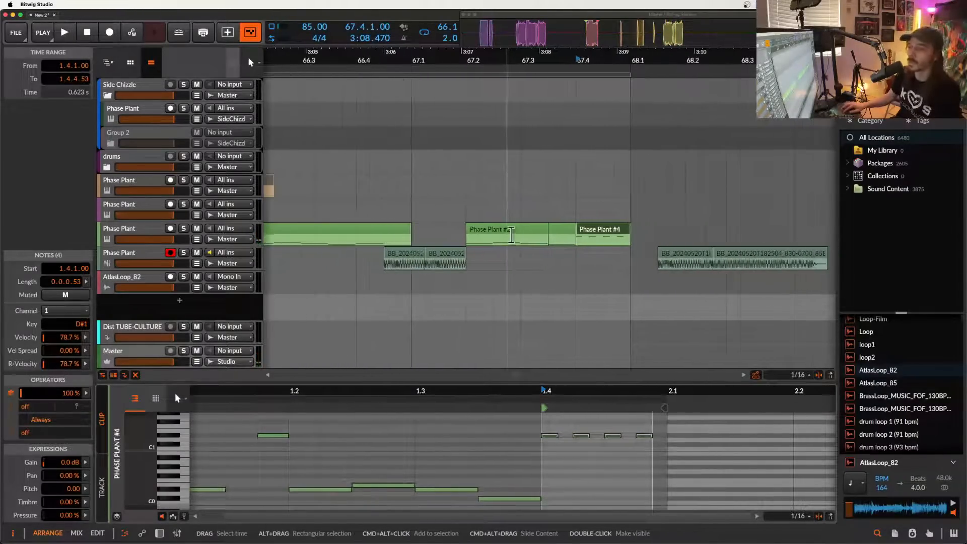
Examine the notes of the Phase Plant #1 clips on the green and orange tracks around bars 65 and 66.
{"action": "scroll", "coordinate": [511, 233], "scroll_direction": "down", "scroll_amount": 2}
{"action": "left_click", "coordinate": [400, 236]}
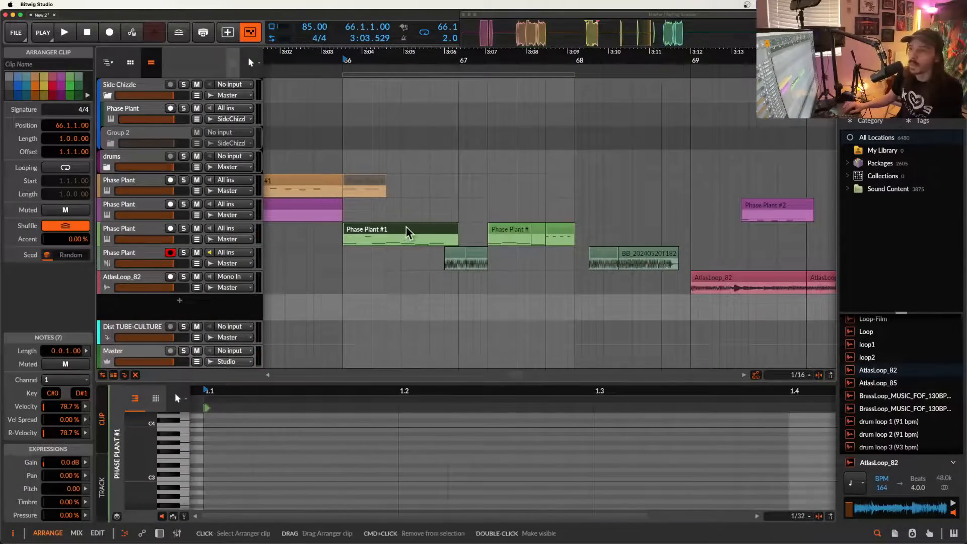
{"action": "scroll", "coordinate": [407, 232], "scroll_direction": "up", "scroll_amount": 3}
{"action": "left_click", "coordinate": [372, 187]}
{"action": "scroll", "coordinate": [371, 186], "scroll_direction": "up", "scroll_amount": 3}
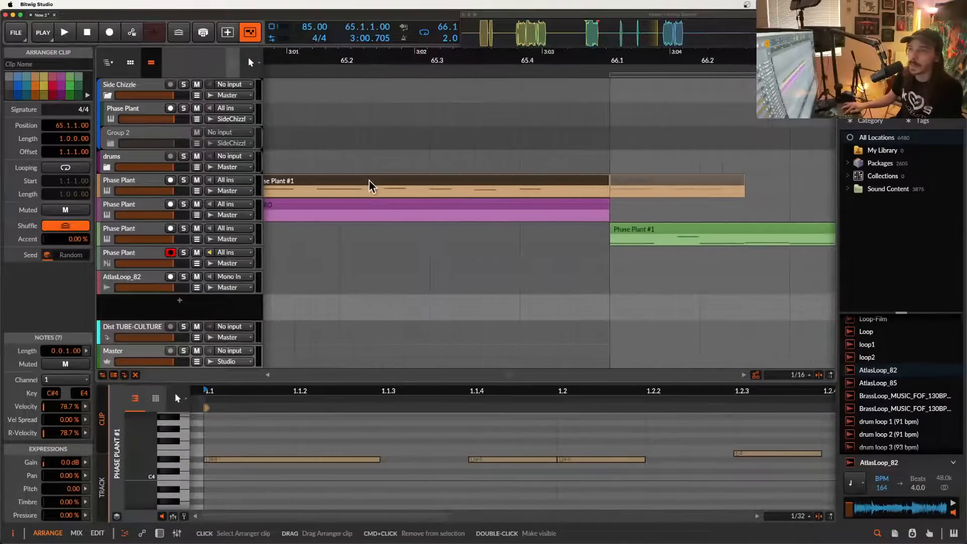
{"action": "scroll", "coordinate": [371, 187], "scroll_direction": "down", "scroll_amount": 3}
{"action": "left_click", "coordinate": [499, 235]}
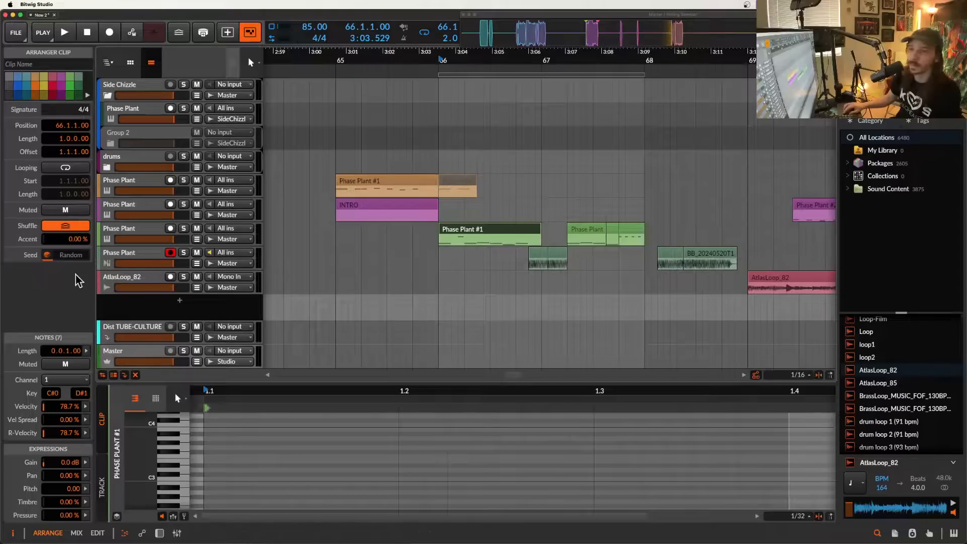
{"action": "left_click", "coordinate": [129, 236]}
{"action": "double_click", "coordinate": [129, 237]}
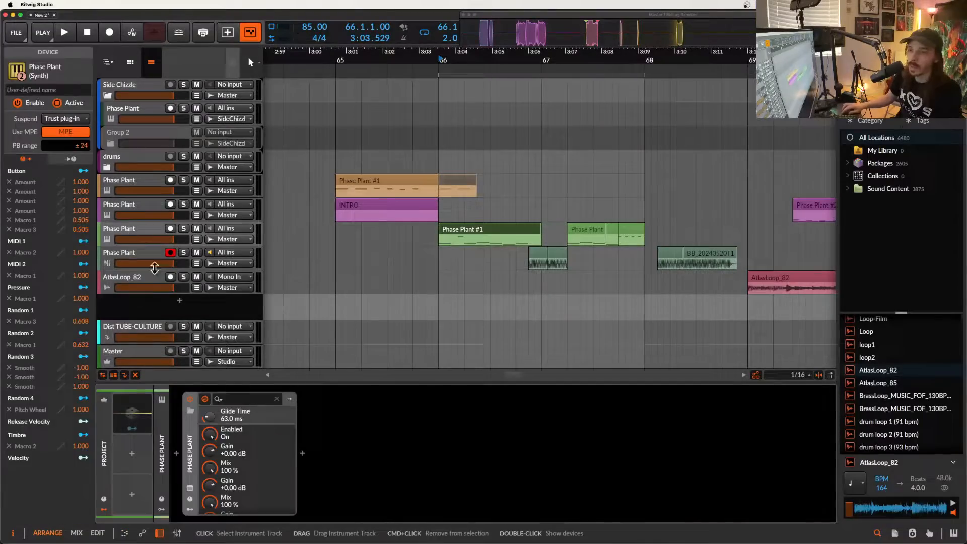
{"action": "left_click", "coordinate": [190, 488]}
{"action": "left_click", "coordinate": [202, 79]}
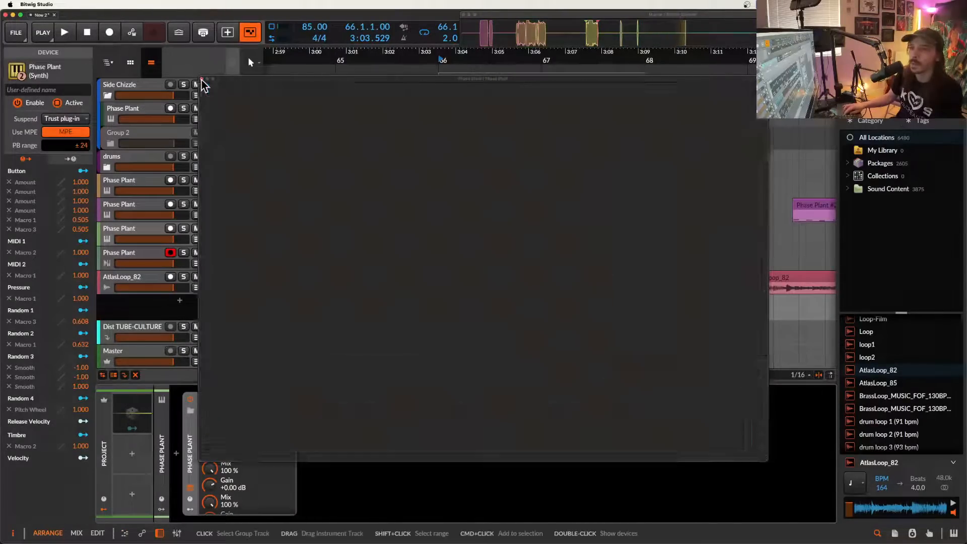
{"action": "left_click", "coordinate": [140, 283]}
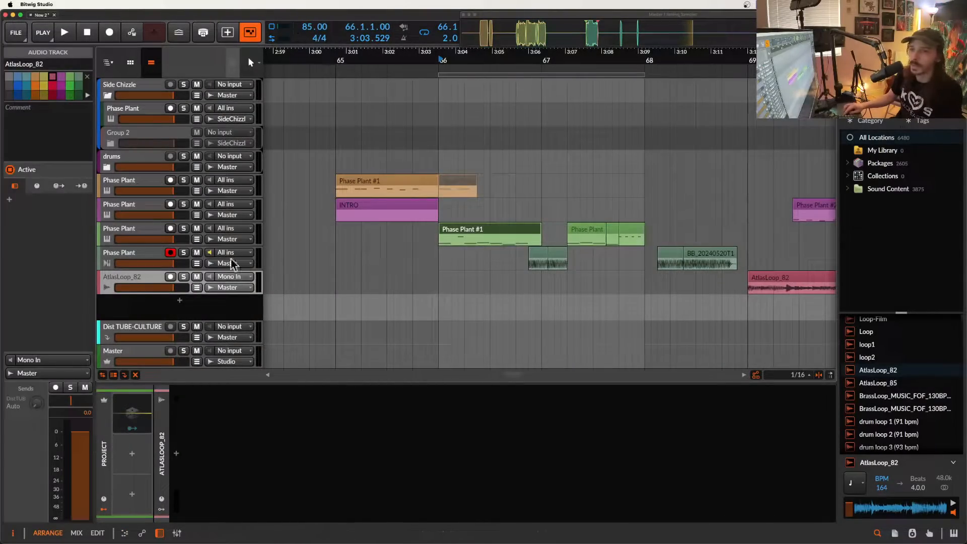
Open Phase Plant on the record-armed hybrid track and load the first PHRASE MAKER preset.
{"action": "left_click", "coordinate": [153, 260]}
{"action": "left_click", "coordinate": [190, 488]}
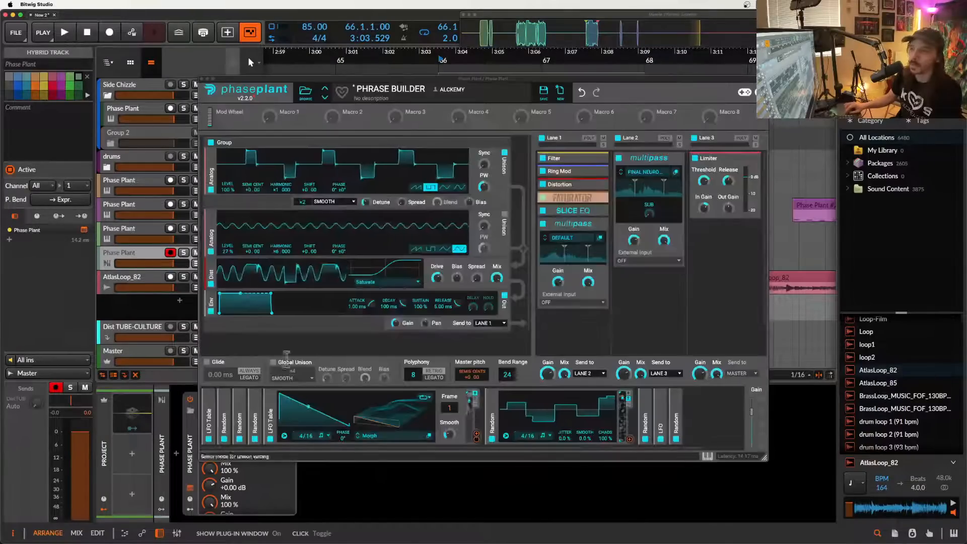
{"action": "left_click", "coordinate": [310, 95]}
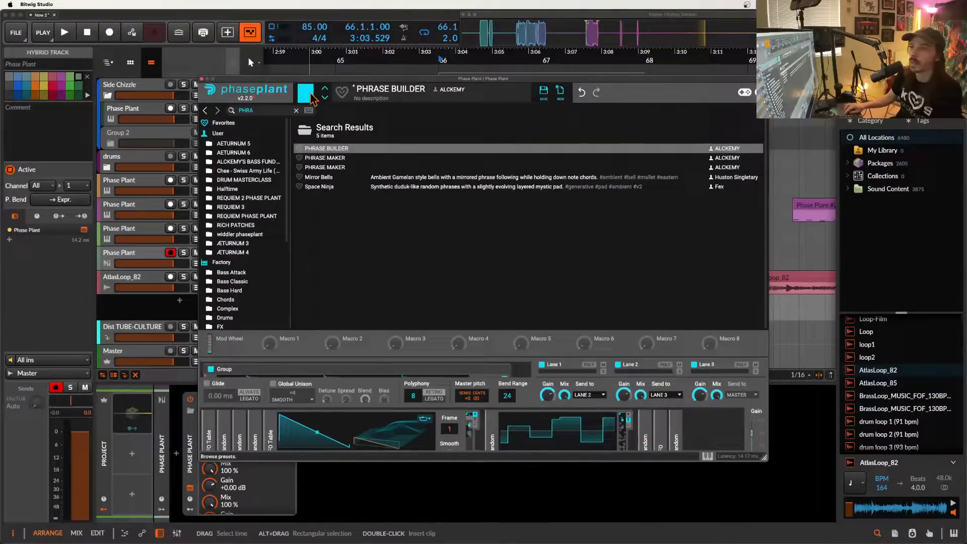
{"action": "double_click", "coordinate": [336, 159]}
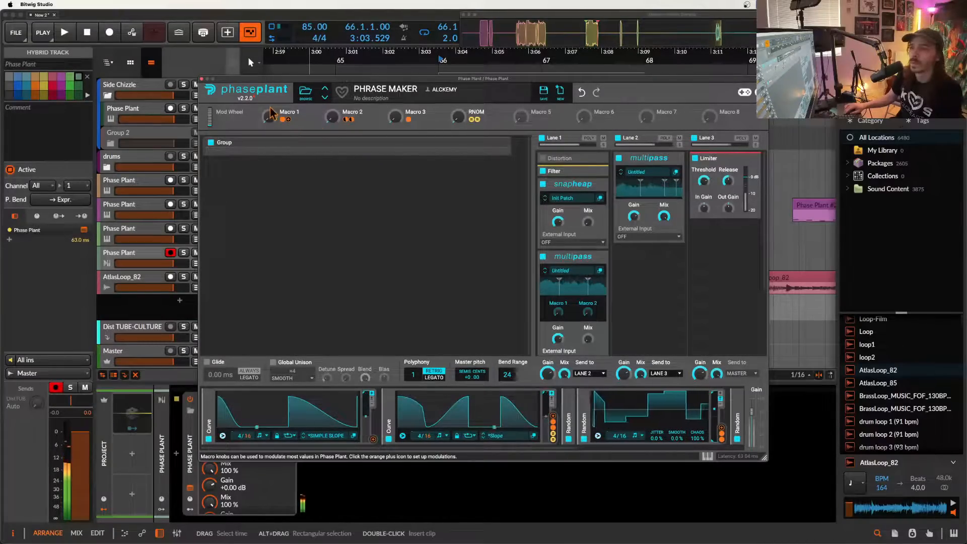
Search the Phase Plant presets for "DAY" and load DAY 24 neuro.
{"action": "left_click", "coordinate": [306, 101]}
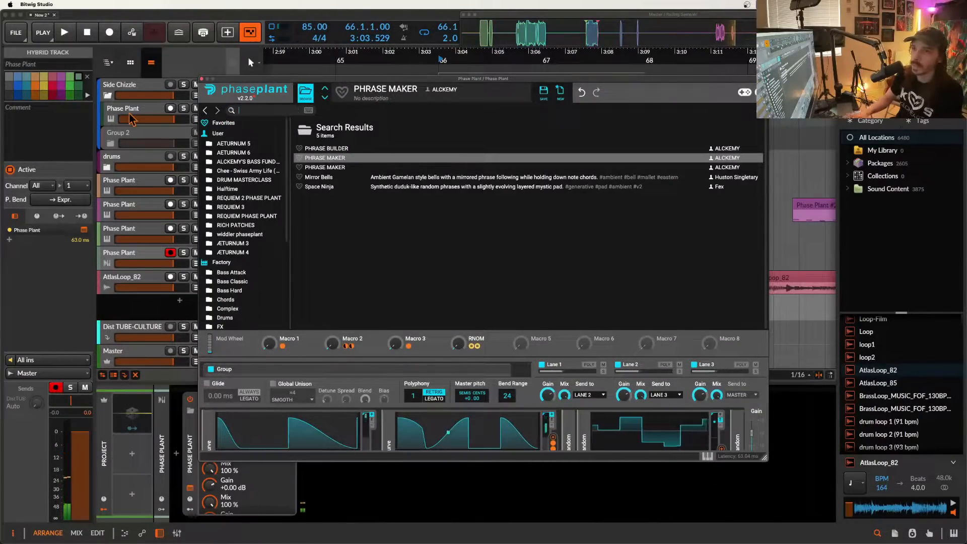
{"action": "type", "text": "DAY"}
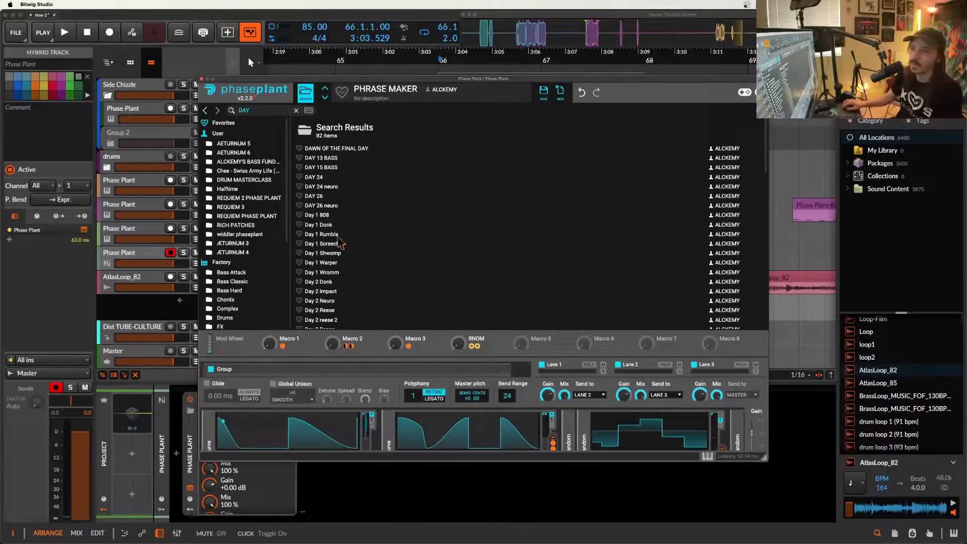
{"action": "double_click", "coordinate": [323, 187]}
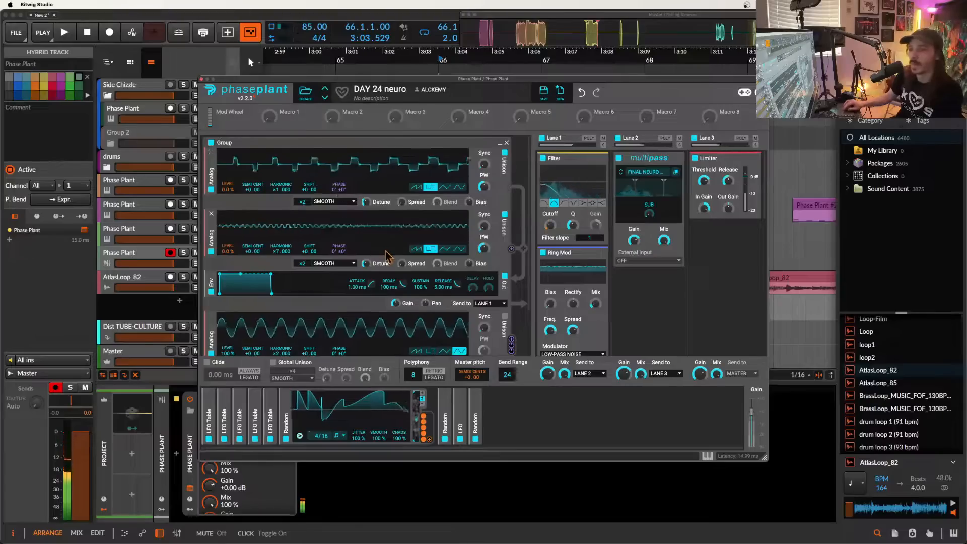
Raise the input gain of the Post FX limiter inside Lane 1's day 24 neuro Multipass, and close the plug-in windows.
{"action": "scroll", "coordinate": [559, 236], "scroll_direction": "down", "scroll_amount": 5}
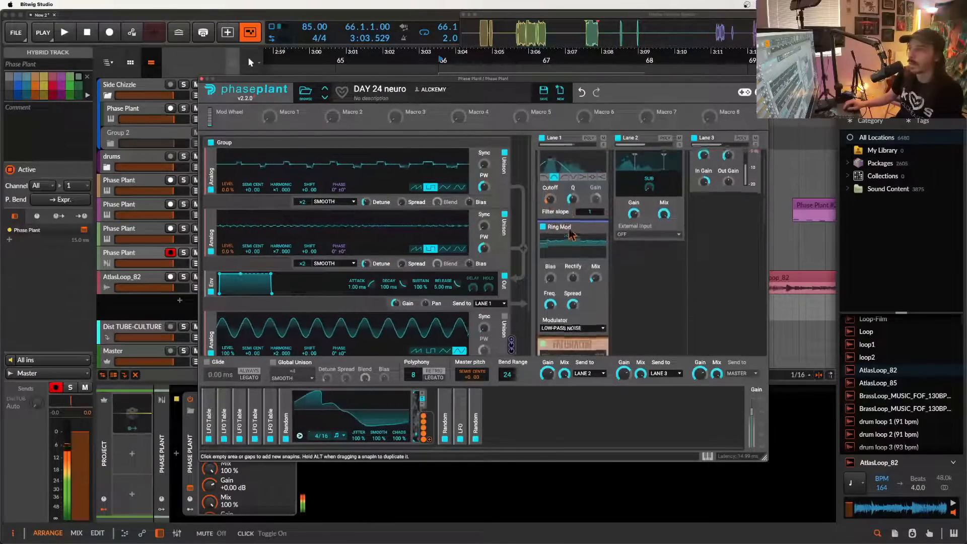
{"action": "scroll", "coordinate": [571, 235], "scroll_direction": "down", "scroll_amount": 2}
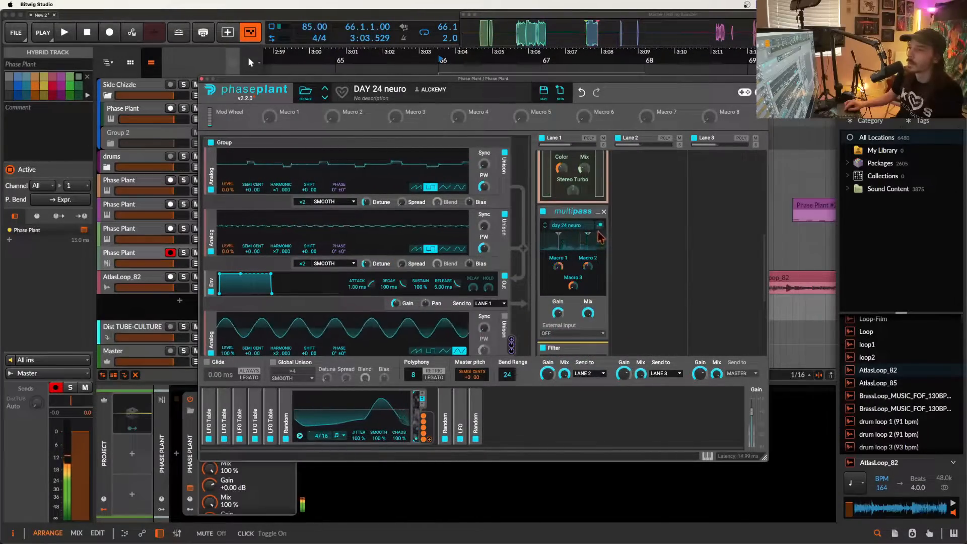
{"action": "left_click", "coordinate": [600, 225]}
{"action": "left_click_drag", "start_coordinate": [856, 233], "coordinate": [576, 183]}
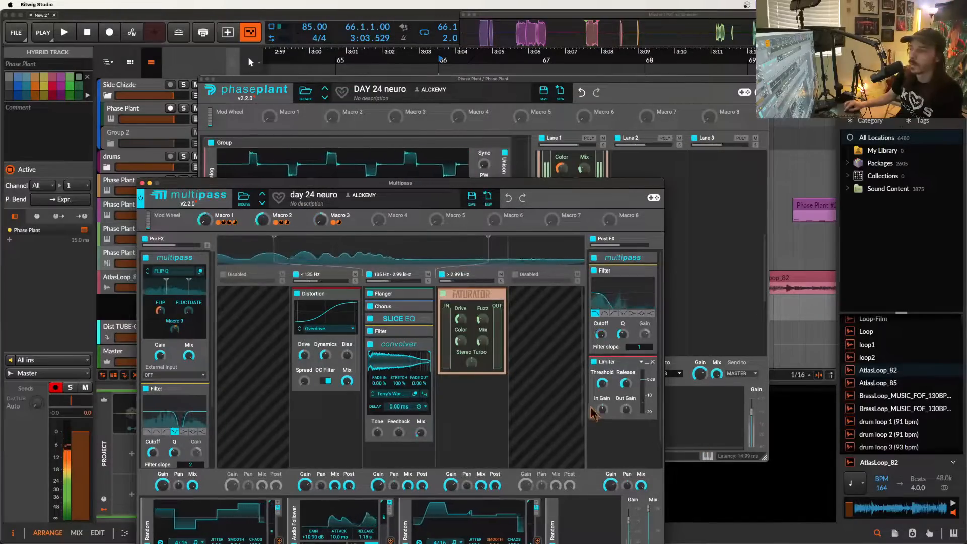
{"action": "left_click_drag", "start_coordinate": [601, 410], "coordinate": [602, 393]}
{"action": "left_click", "coordinate": [142, 183]}
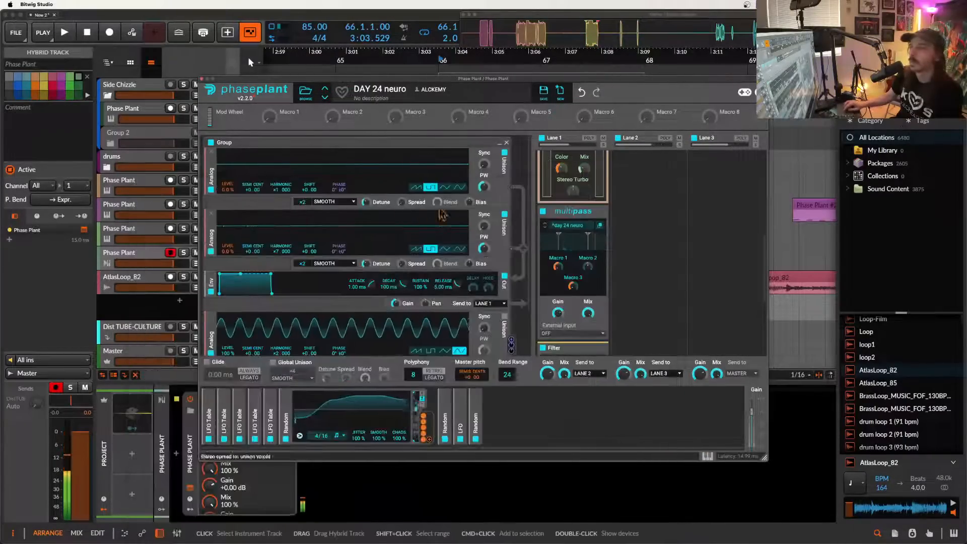
{"action": "scroll", "coordinate": [574, 226], "scroll_direction": "up", "scroll_amount": 6}
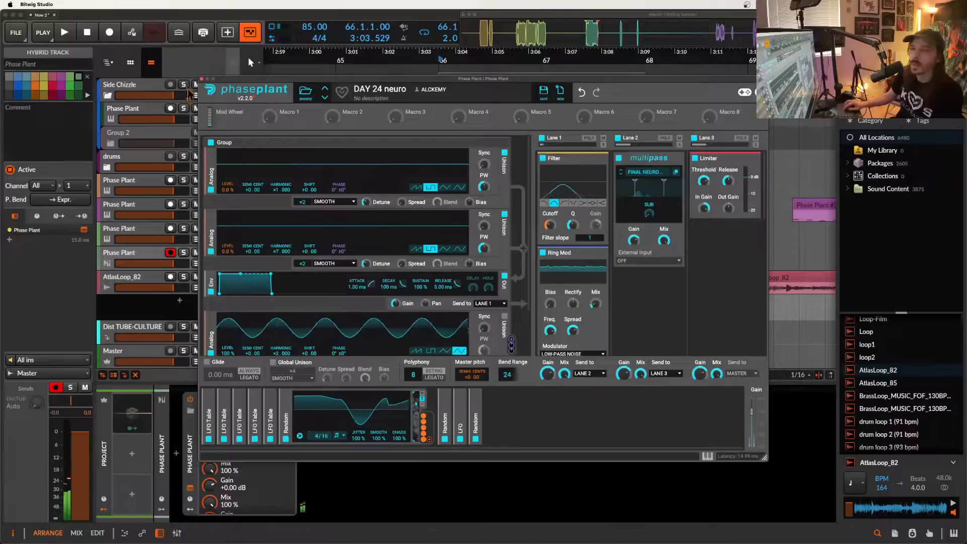
{"action": "left_click", "coordinate": [202, 80]}
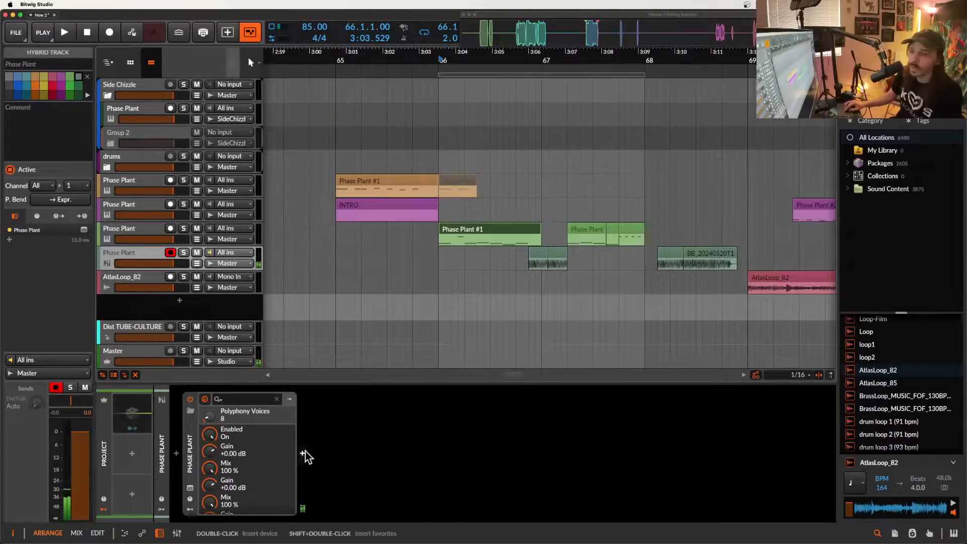
Add the Fuse Compressor plug-in after Phase Plant in the track's device chain.
{"action": "double_click", "coordinate": [304, 454]}
{"action": "left_click", "coordinate": [481, 161]}
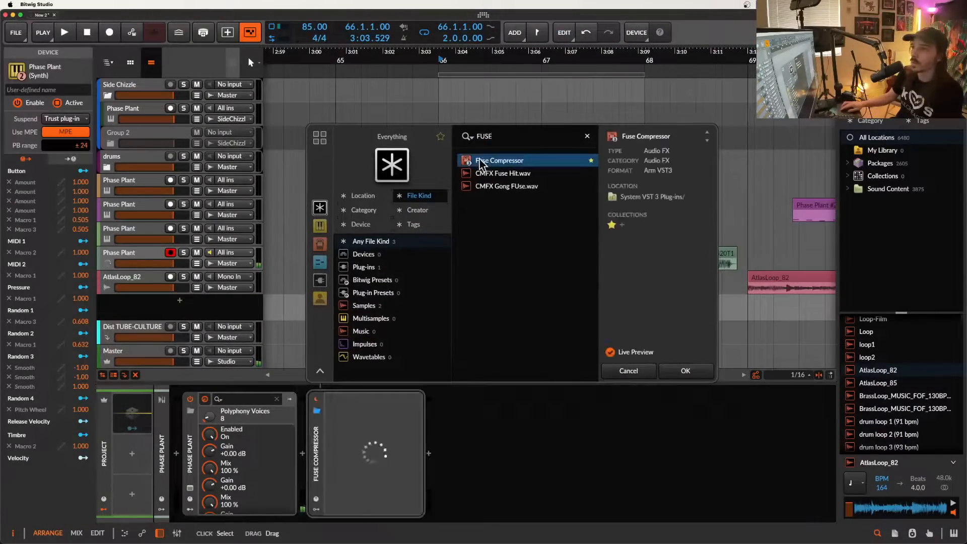
{"action": "left_click", "coordinate": [685, 371]}
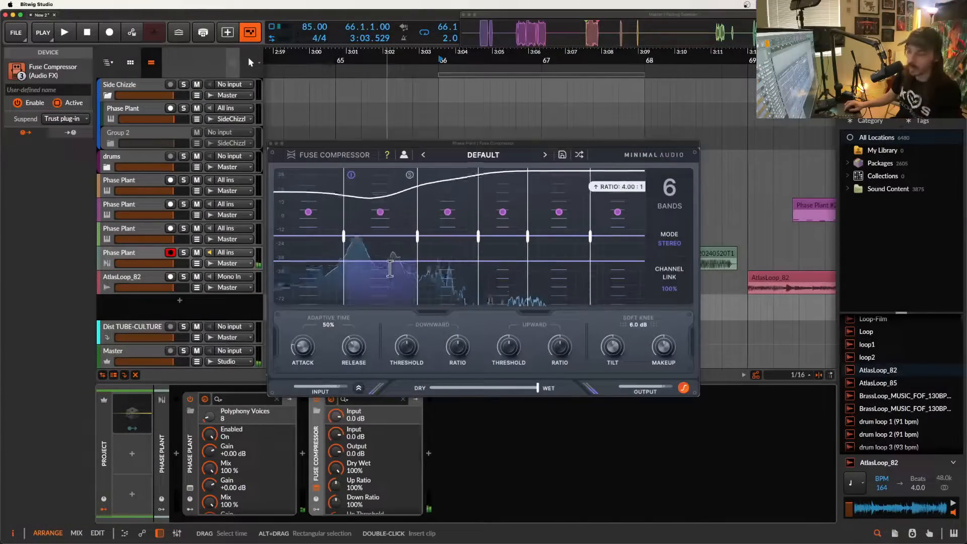
Set Fuse Compressor's upward threshold to 94% and ratio to 186%, downward threshold to 47% and ratio to 144%, and attack to 0.41 ms.
{"action": "left_click_drag", "start_coordinate": [510, 346], "coordinate": [517, 311]}
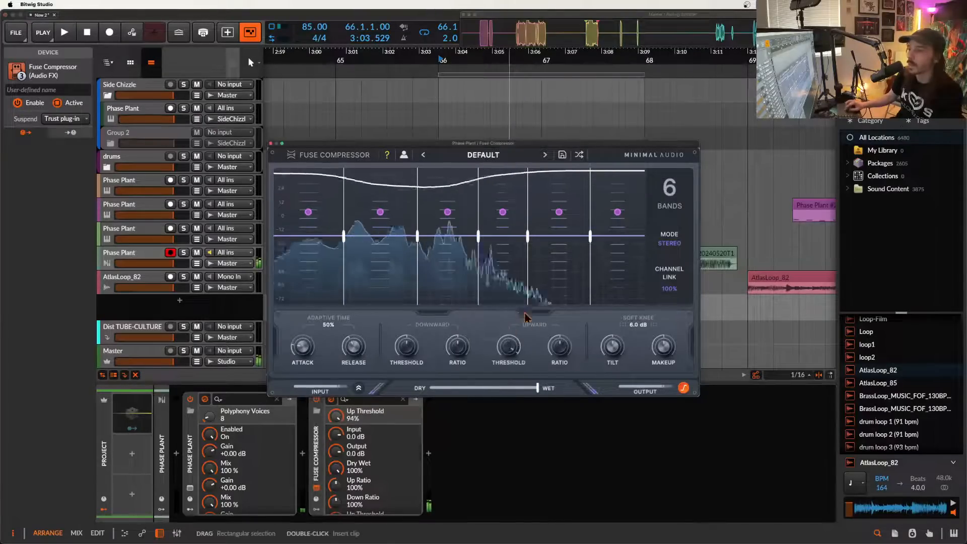
{"action": "left_click_drag", "start_coordinate": [558, 347], "coordinate": [555, 302]}
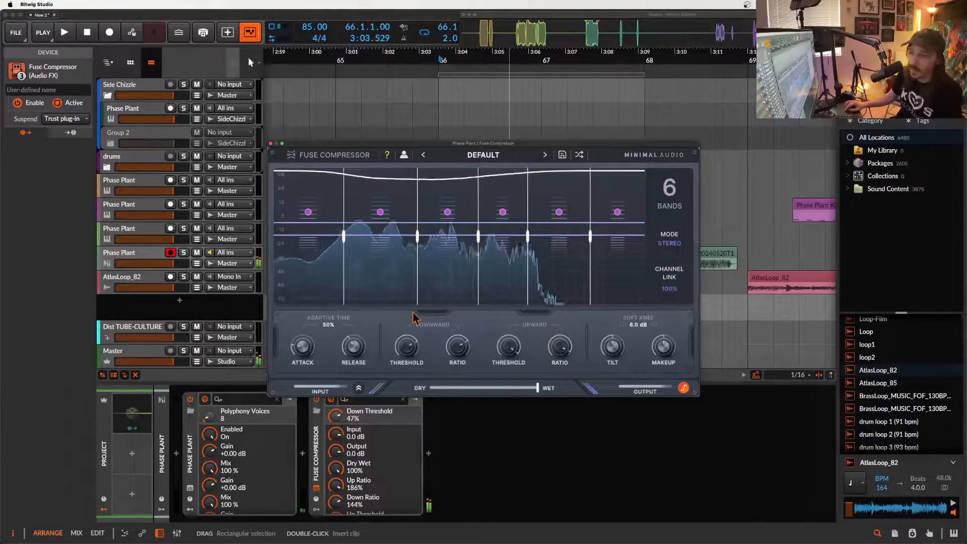
{"action": "left_click_drag", "start_coordinate": [308, 347], "coordinate": [307, 353]}
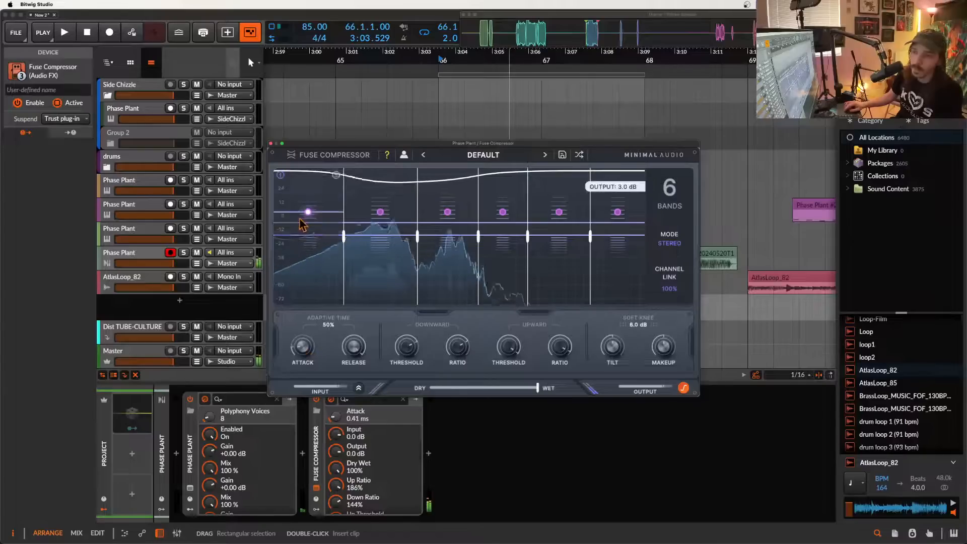
{"action": "left_click", "coordinate": [271, 144]}
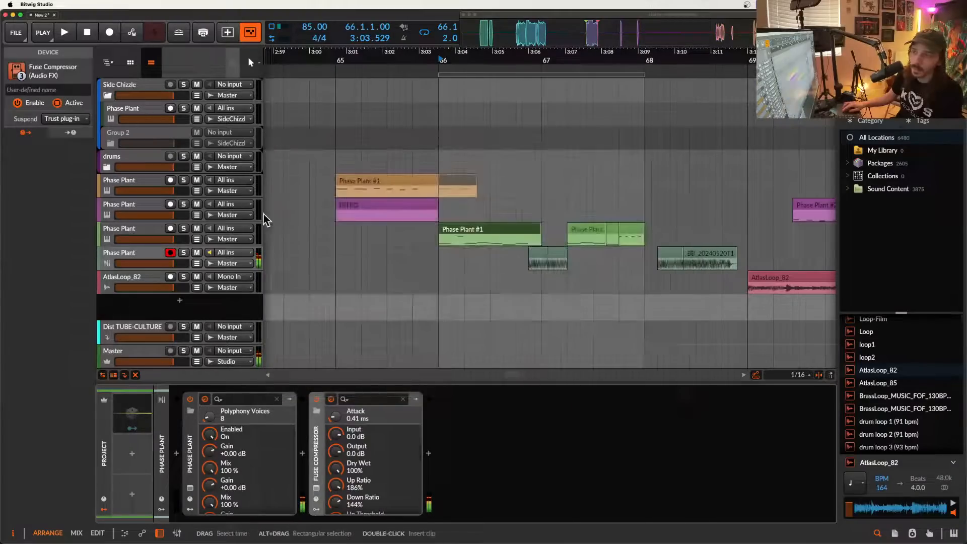
Switch the Lane 1 filter in Phase Plant to the low-pass type and close the synth.
{"action": "left_click", "coordinate": [191, 488]}
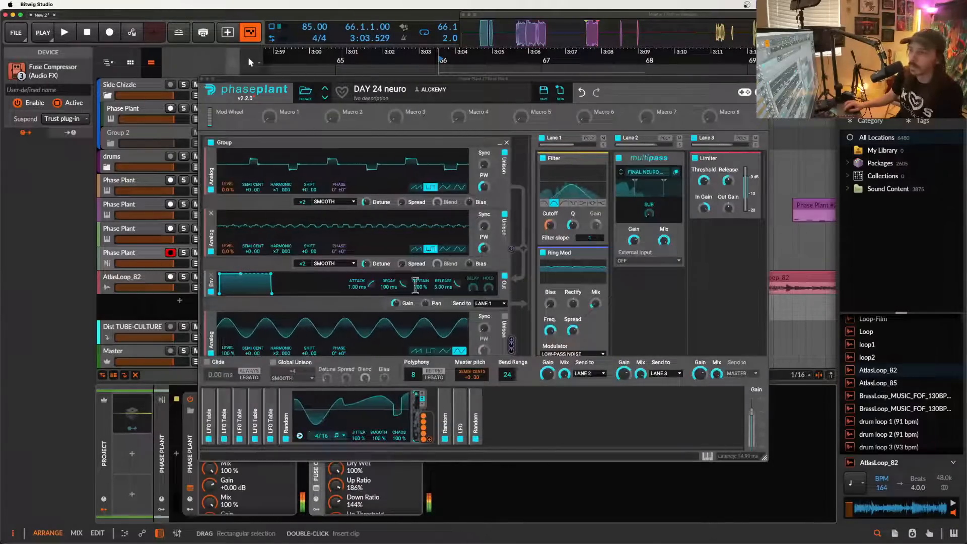
{"action": "left_click", "coordinate": [546, 204]}
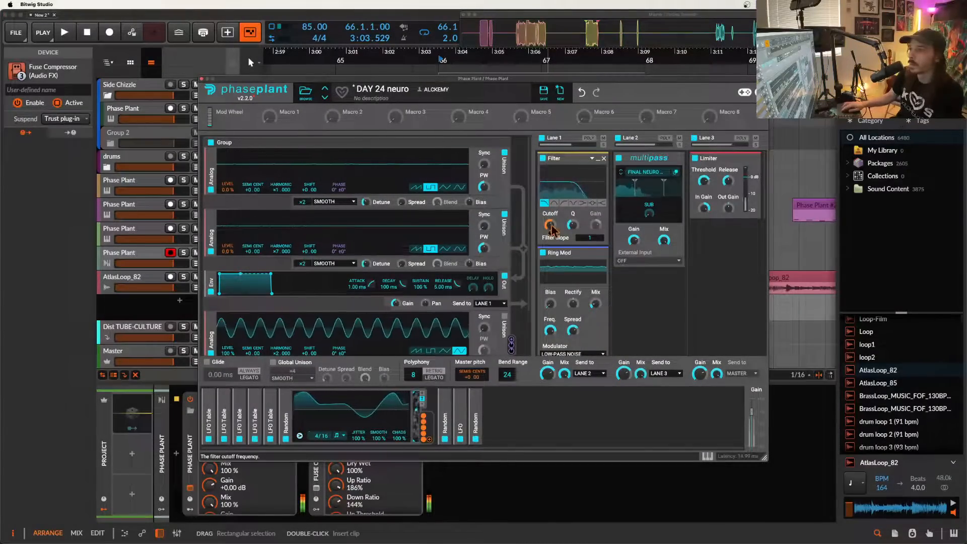
{"action": "left_click", "coordinate": [201, 80]}
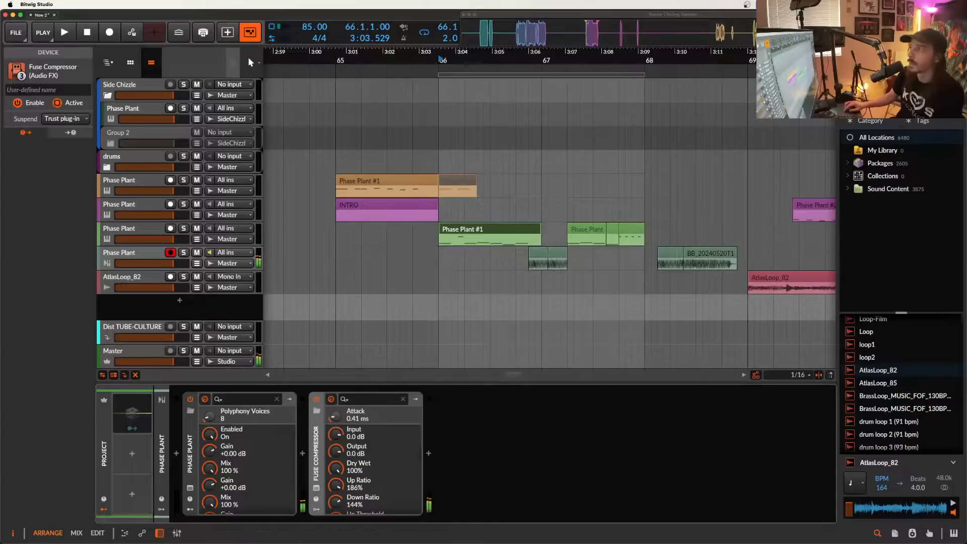
Place the captured BB_20240520T182706 audio on the record-armed Phase Plant track, move it to 71.3.1.00, and mute the track.
{"action": "left_click_drag", "start_coordinate": [789, 359], "coordinate": [772, 249]}
{"action": "scroll", "coordinate": [772, 249], "scroll_direction": "down", "scroll_amount": 5}
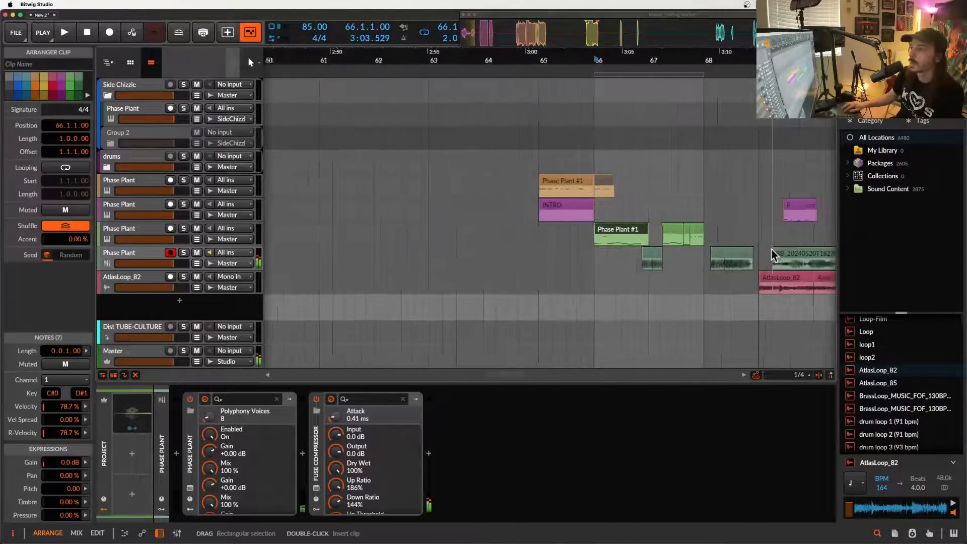
{"action": "scroll", "coordinate": [772, 249], "scroll_direction": "right", "scroll_amount": 5}
{"action": "scroll", "coordinate": [772, 248], "scroll_direction": "down", "scroll_amount": 2}
{"action": "left_click_drag", "start_coordinate": [656, 256], "coordinate": [737, 253]}
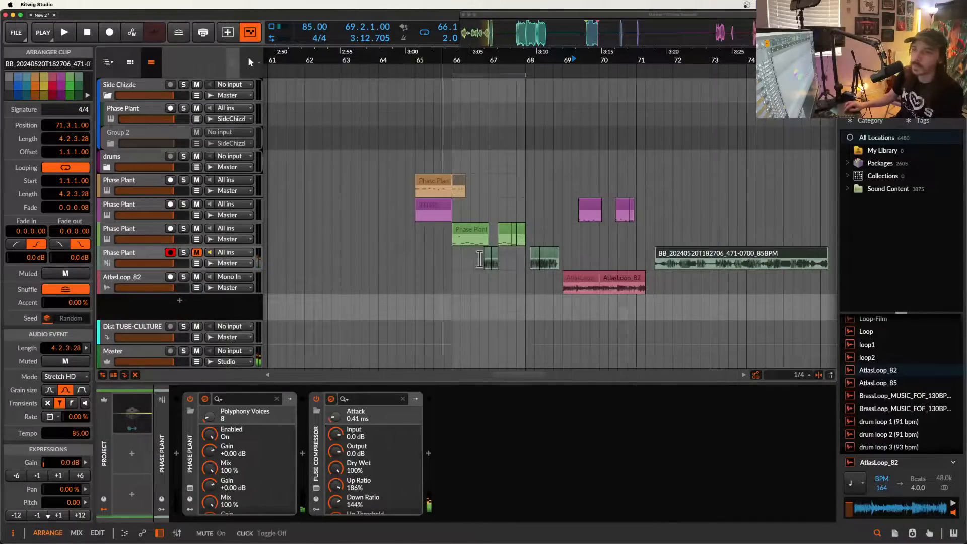
Select the two short audio clips starting at 66.4.3 and look over the new recording and surrounding arrangement.
{"action": "scroll", "coordinate": [647, 237], "scroll_direction": "right", "scroll_amount": 5}
{"action": "scroll", "coordinate": [647, 237], "scroll_direction": "up", "scroll_amount": 1}
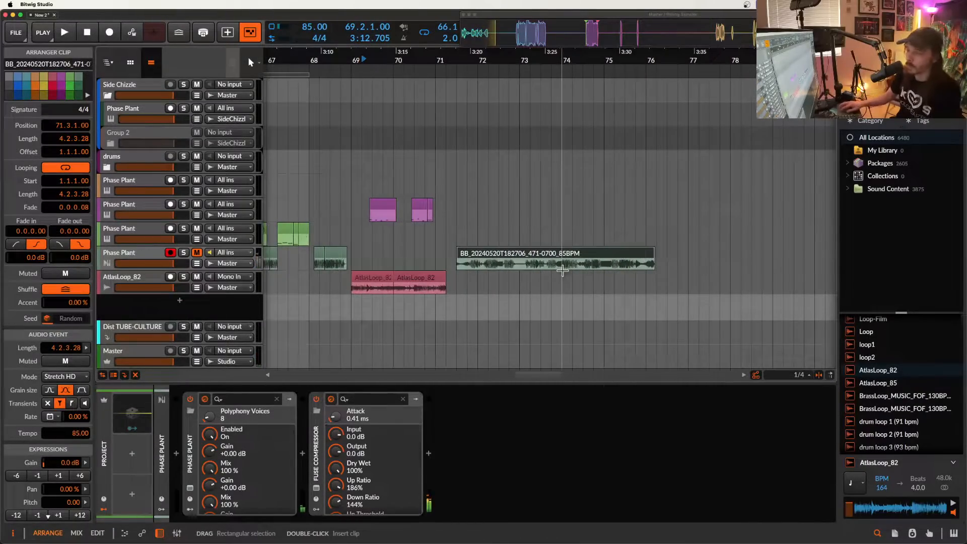
{"action": "scroll", "coordinate": [442, 256], "scroll_direction": "left", "scroll_amount": 5}
{"action": "scroll", "coordinate": [428, 258], "scroll_direction": "up", "scroll_amount": 3}
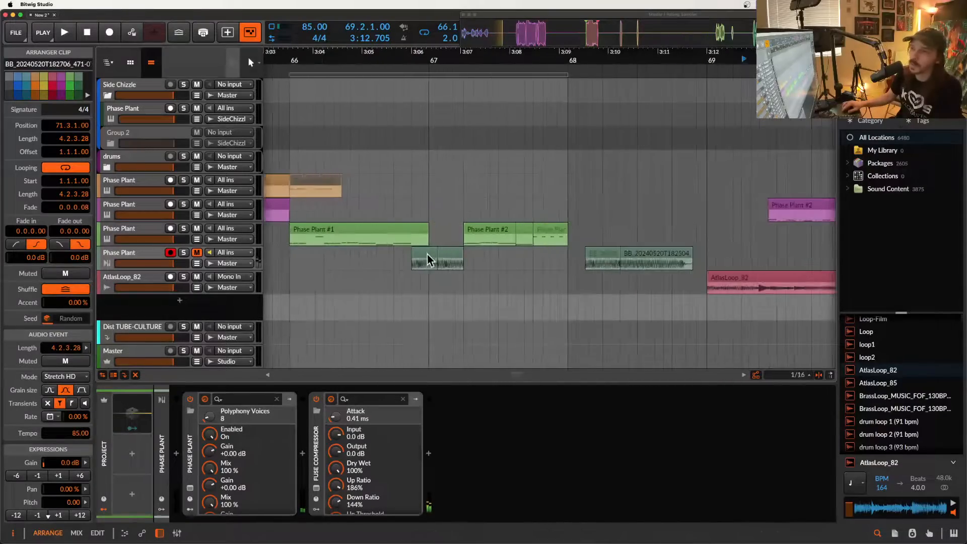
{"action": "left_click", "coordinate": [451, 258]}
{"action": "scroll", "coordinate": [457, 258], "scroll_direction": "right", "scroll_amount": 8}
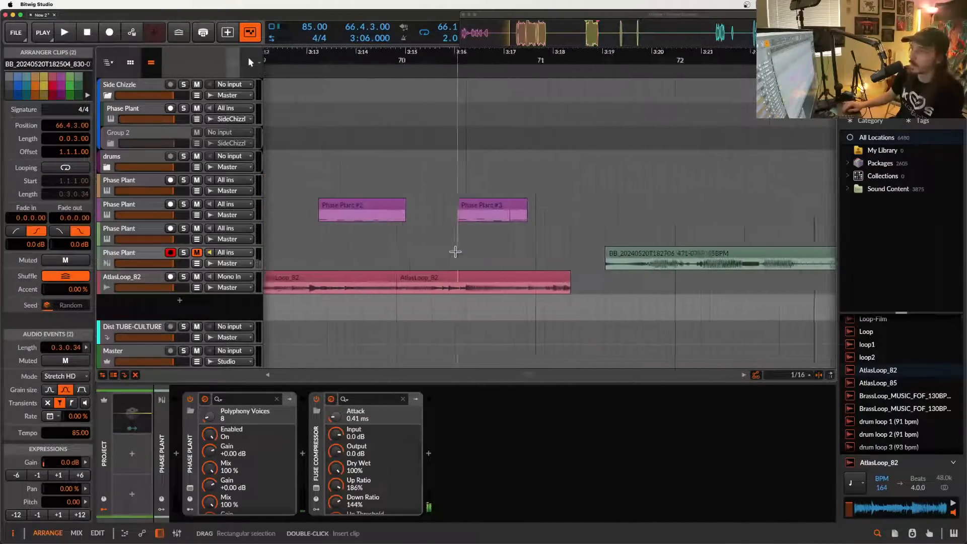
{"action": "scroll", "coordinate": [457, 258], "scroll_direction": "down", "scroll_amount": 5}
{"action": "scroll", "coordinate": [461, 249], "scroll_direction": "up", "scroll_amount": 8}
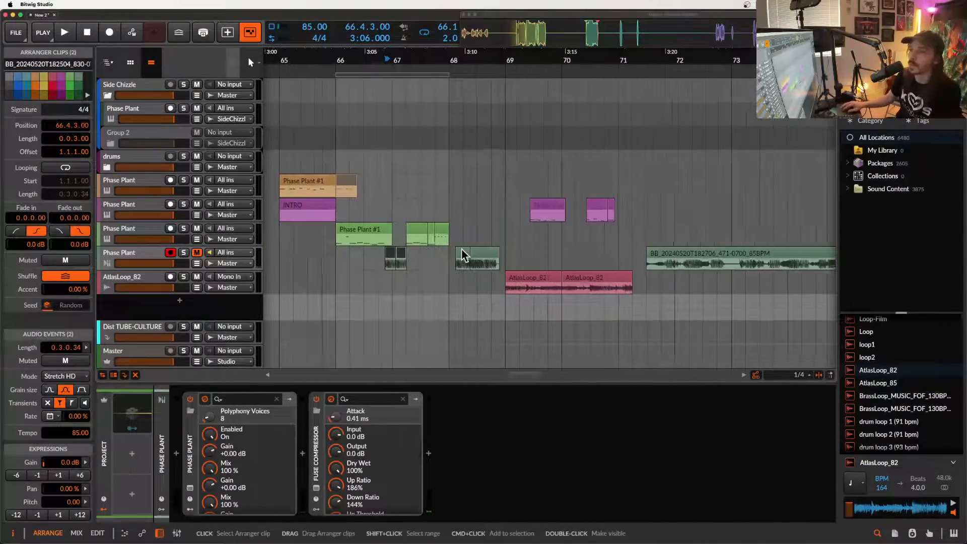
Open the note clip at 67.4.1 for editing and nudge its second and fourth D#1 notes later, the fourth to 1.4.4.15.
{"action": "left_click", "coordinate": [401, 233]}
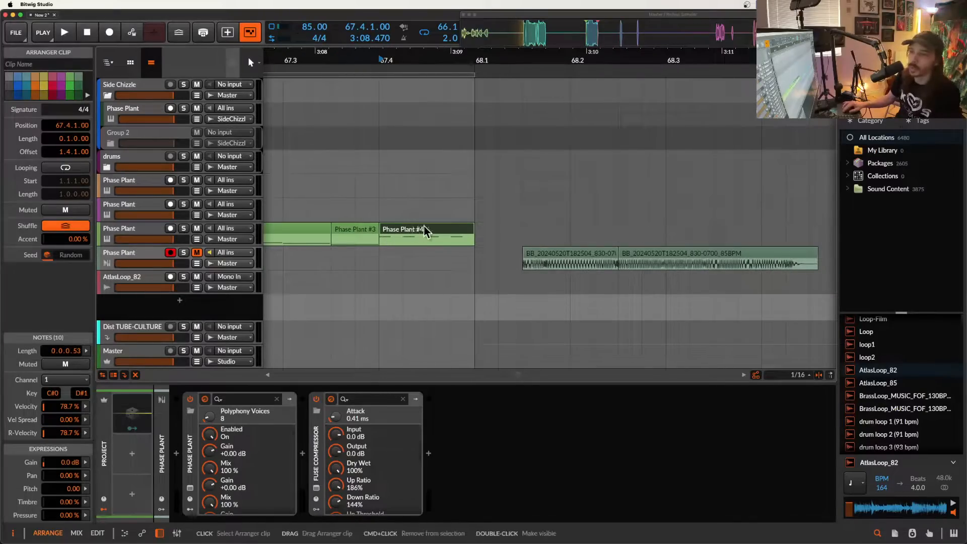
{"action": "scroll", "coordinate": [423, 236], "scroll_direction": "down", "scroll_amount": 6}
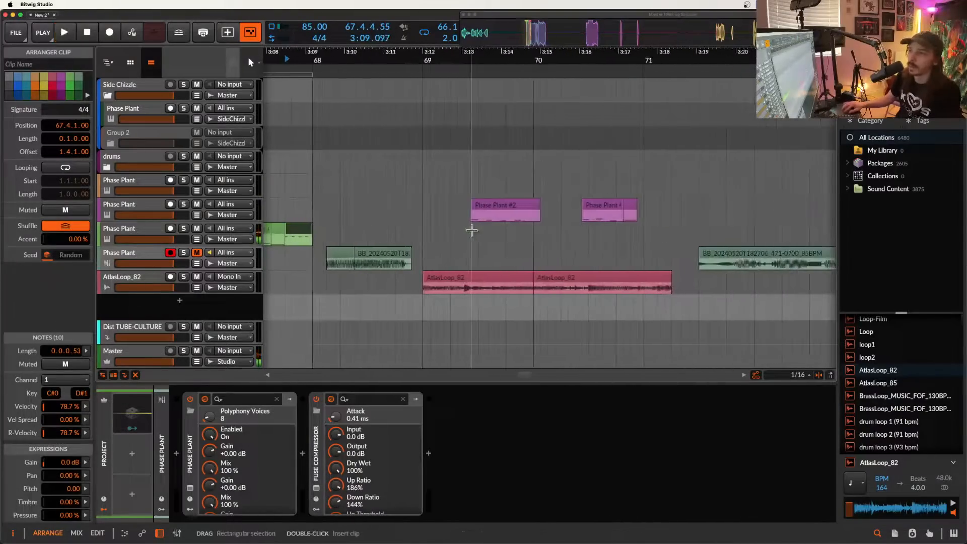
{"action": "scroll", "coordinate": [410, 237], "scroll_direction": "up", "scroll_amount": 6}
{"action": "double_click", "coordinate": [421, 233]}
{"action": "scroll", "coordinate": [422, 450], "scroll_direction": "up", "scroll_amount": 4}
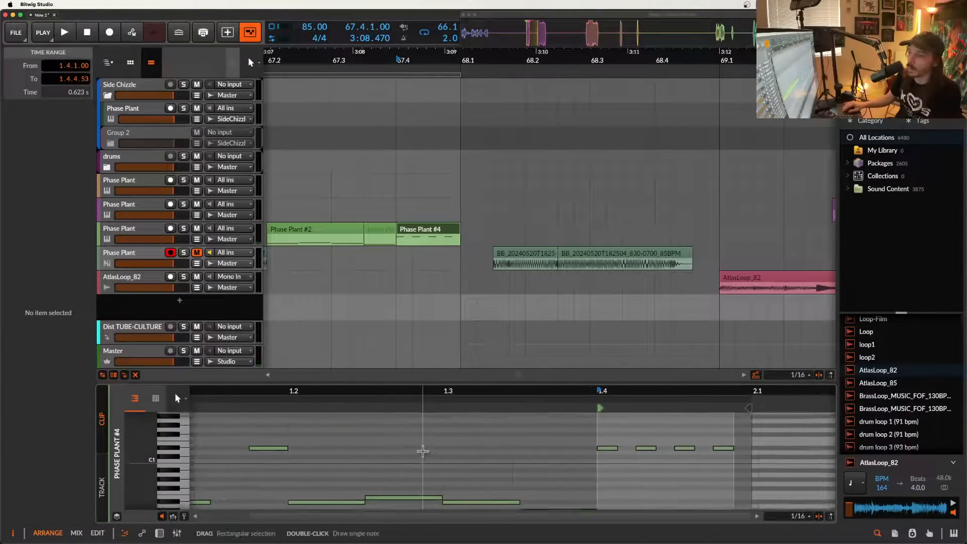
{"action": "scroll", "coordinate": [423, 450], "scroll_direction": "up", "scroll_amount": 3}
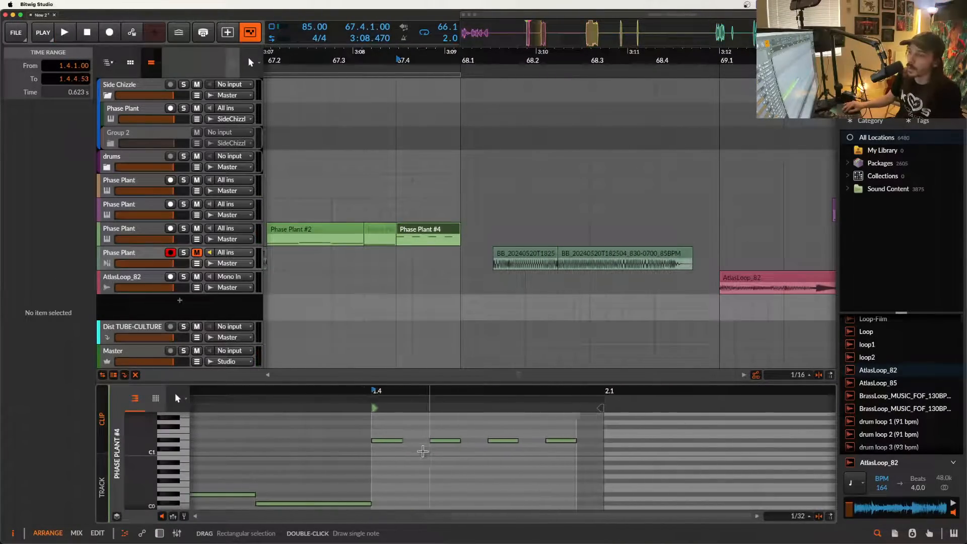
{"action": "left_click", "coordinate": [451, 441]}
{"action": "left_click_drag", "start_coordinate": [452, 445], "coordinate": [462, 446]}
{"action": "left_click", "coordinate": [577, 442]}
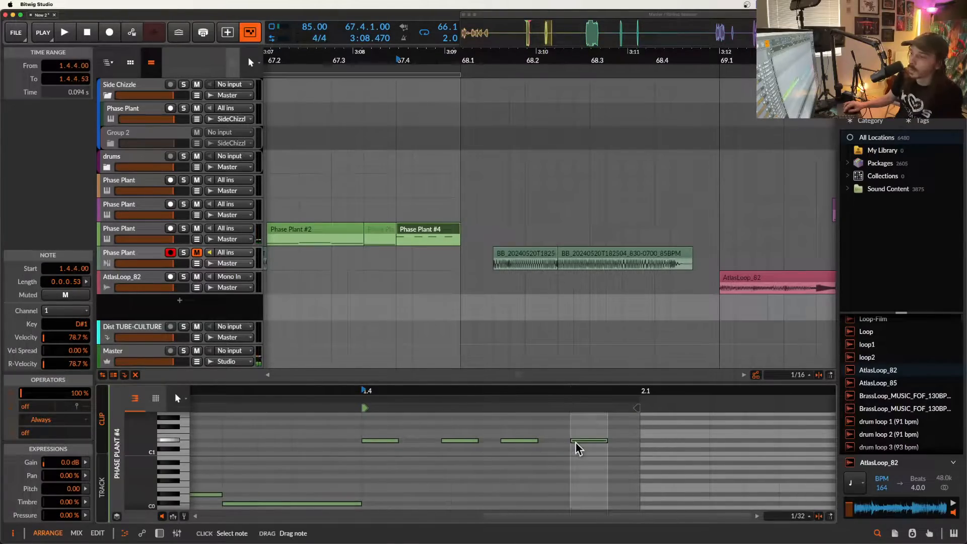
{"action": "left_click_drag", "start_coordinate": [591, 447], "coordinate": [601, 447]}
{"action": "scroll", "coordinate": [499, 446], "scroll_direction": "up", "scroll_amount": 4}
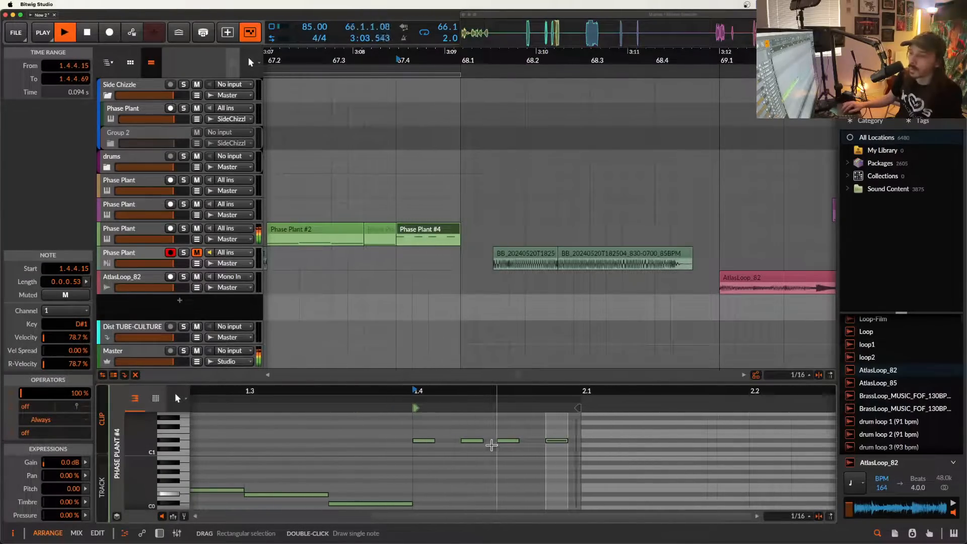
Shift the third D#1 note to 1.4.3.12 and play back the phrase.
{"action": "left_click", "coordinate": [499, 446]}
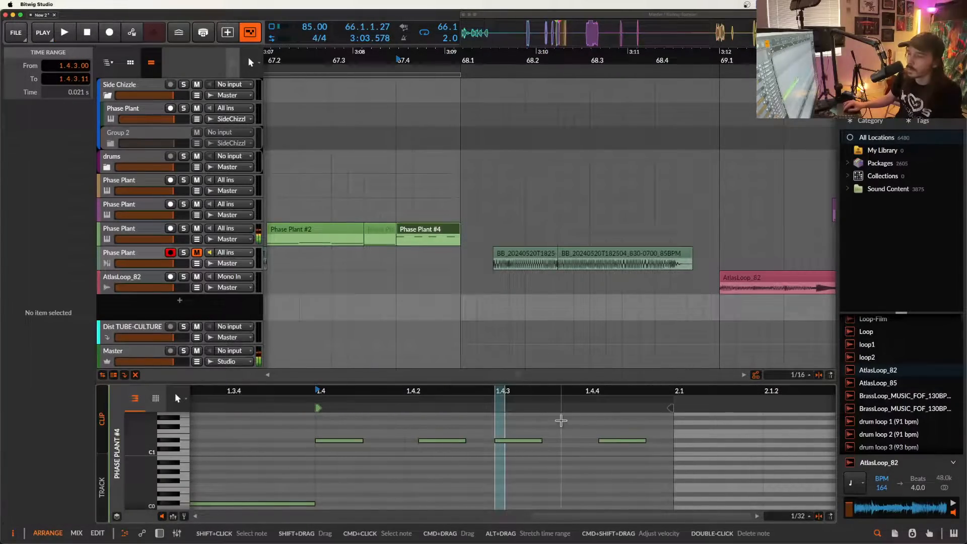
{"action": "left_click_drag", "start_coordinate": [505, 444], "coordinate": [516, 444]}
{"action": "scroll", "coordinate": [513, 443], "scroll_direction": "down", "scroll_amount": 4}
{"action": "key", "text": "space"}
{"action": "scroll", "coordinate": [403, 436], "scroll_direction": "down", "scroll_amount": 3}
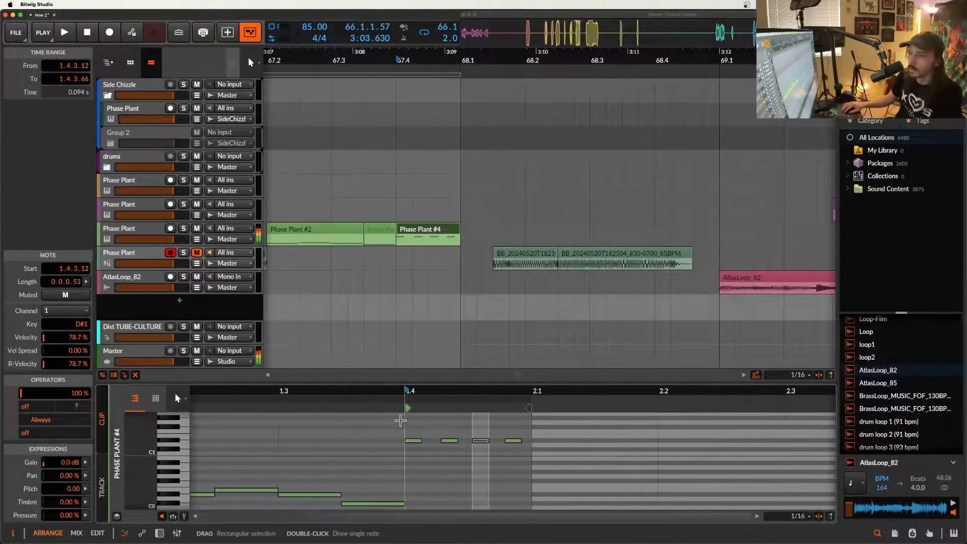
{"action": "scroll", "coordinate": [303, 236], "scroll_direction": "down", "scroll_amount": 5}
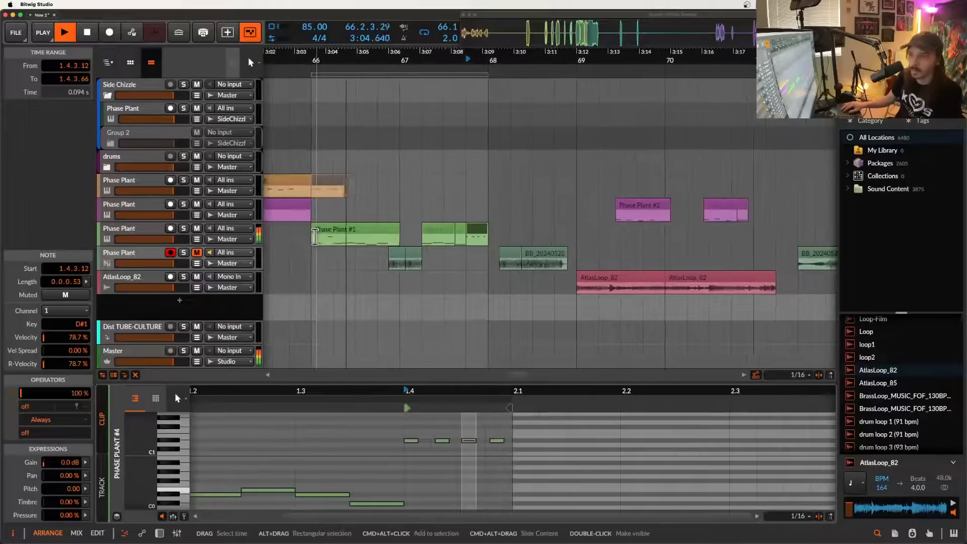
Open the note clip at bar 66 for editing and shorten the E0 note at 1.2.3 to a length of 0.0.1.00.
{"action": "left_click", "coordinate": [318, 230]}
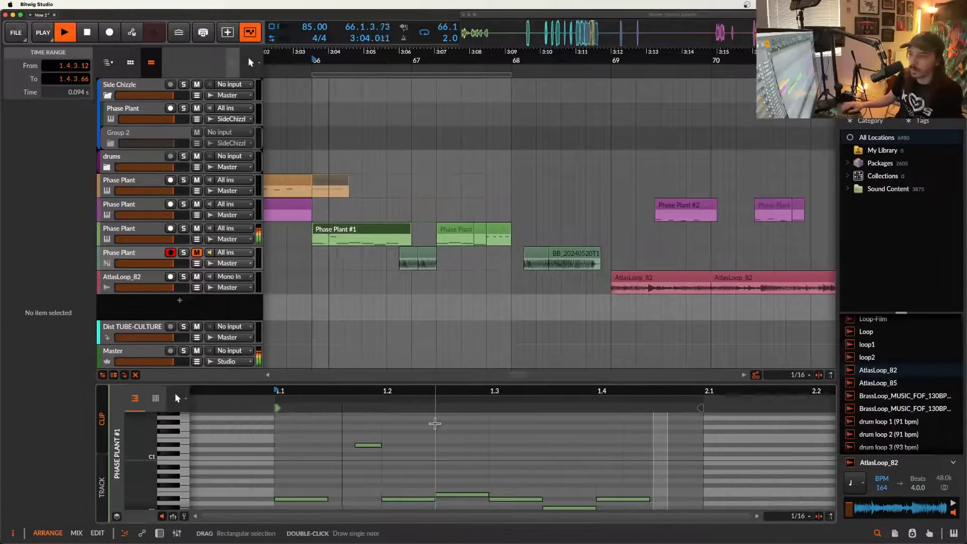
{"action": "key", "text": "space"}
{"action": "scroll", "coordinate": [434, 423], "scroll_direction": "up", "scroll_amount": 2}
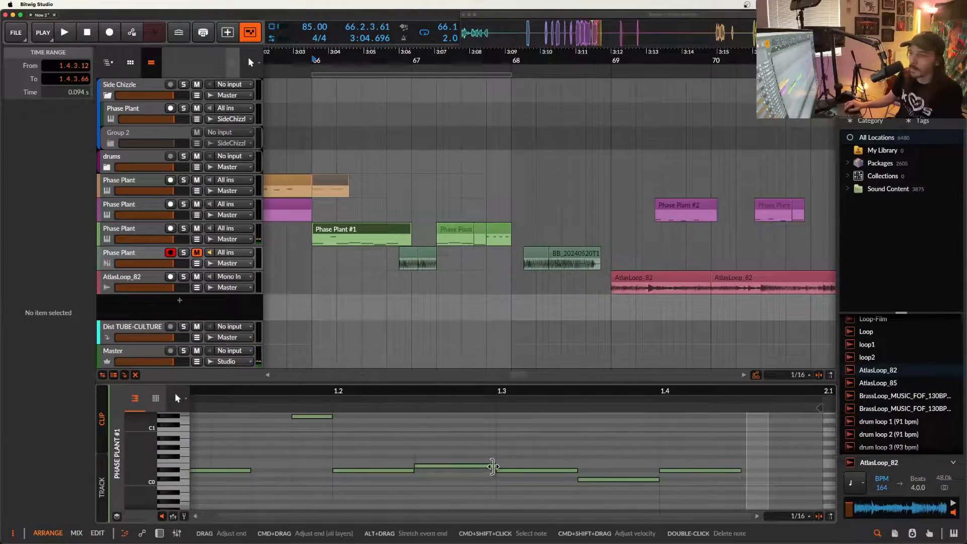
{"action": "left_click", "coordinate": [453, 465]}
{"action": "scroll", "coordinate": [454, 465], "scroll_direction": "down", "scroll_amount": 2}
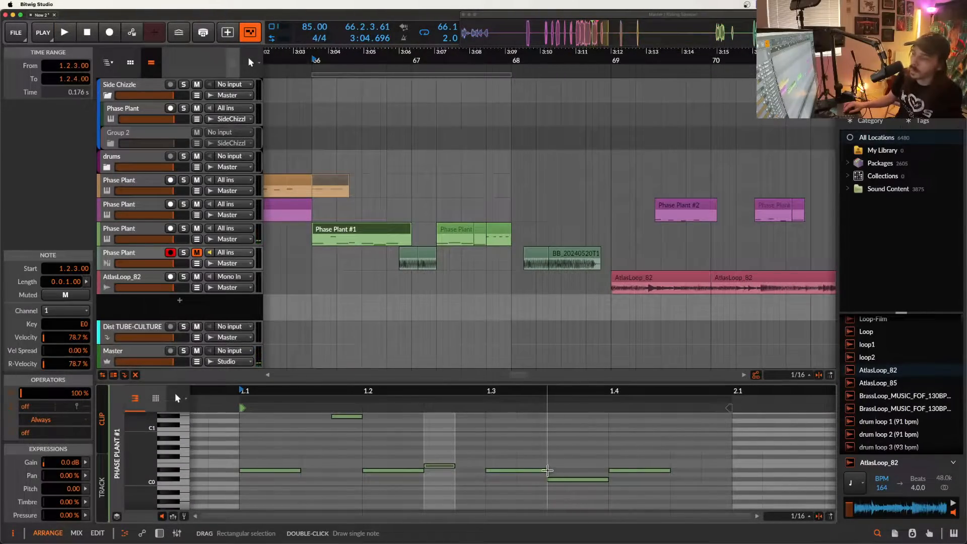
Trim the start of the D#0 note at 1.3.1 to 1.3.2.00, leaving a length of 0.0.1.00, and audition it.
{"action": "left_click", "coordinate": [484, 470]}
{"action": "double_click", "coordinate": [483, 471]}
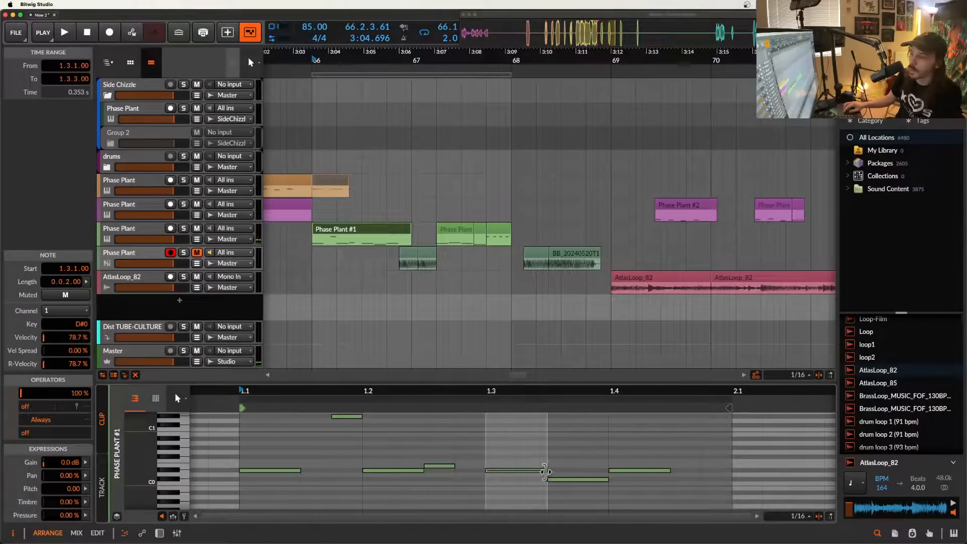
{"action": "left_click_drag", "start_coordinate": [515, 471], "coordinate": [535, 471]}
{"action": "key", "text": "space"}
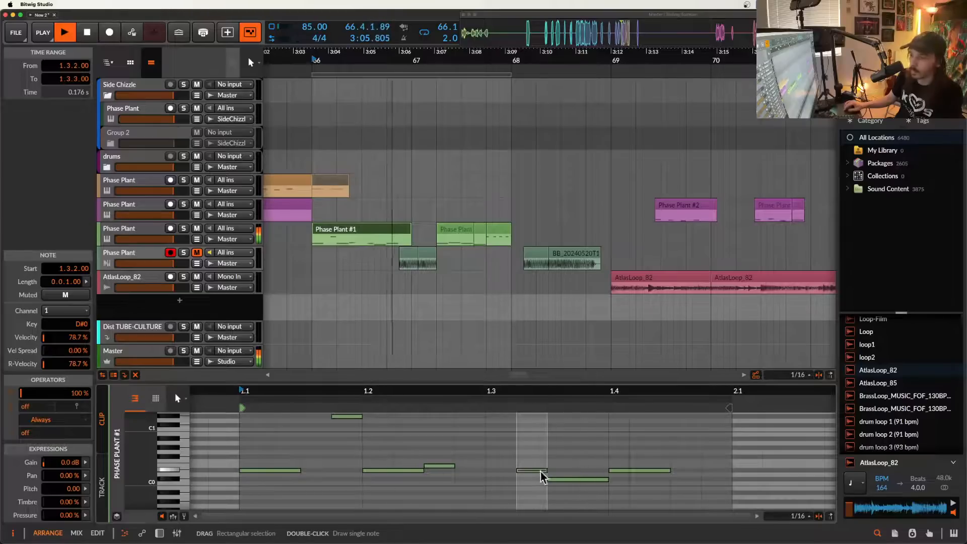
Shorten the C#0 note to 0.0.1.30, try it at 1.3.4.00, and place it at 1.3.3.00 while auditioning the phrase.
{"action": "key", "text": "space"}
{"action": "left_click_drag", "start_coordinate": [573, 483], "coordinate": [618, 481]}
{"action": "key", "text": "space"}
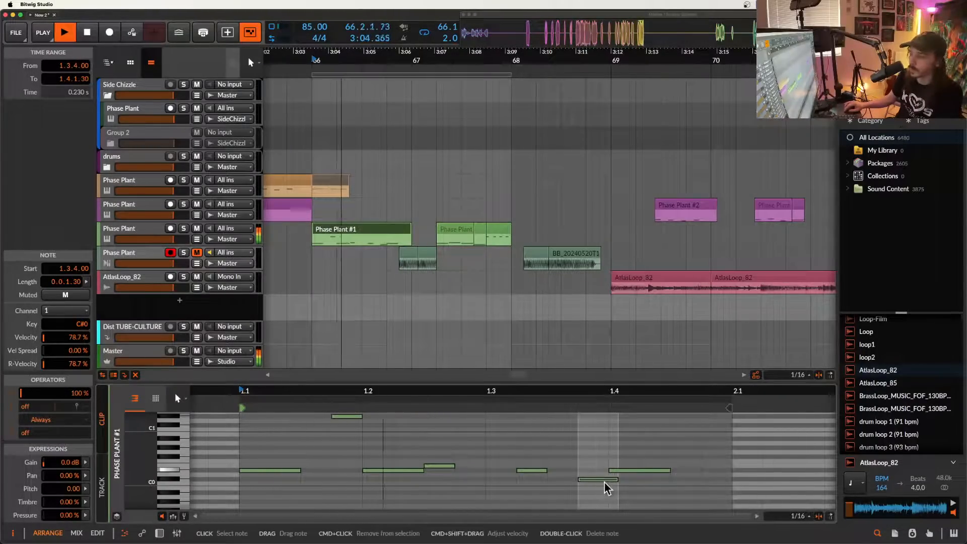
{"action": "key", "text": "space"}
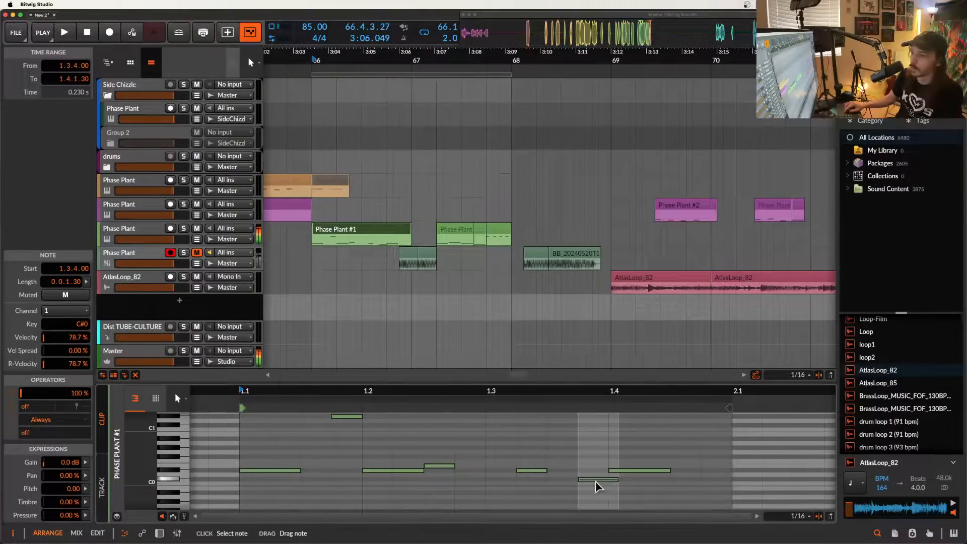
{"action": "left_click_drag", "start_coordinate": [597, 481], "coordinate": [563, 480]}
{"action": "key", "text": "space"}
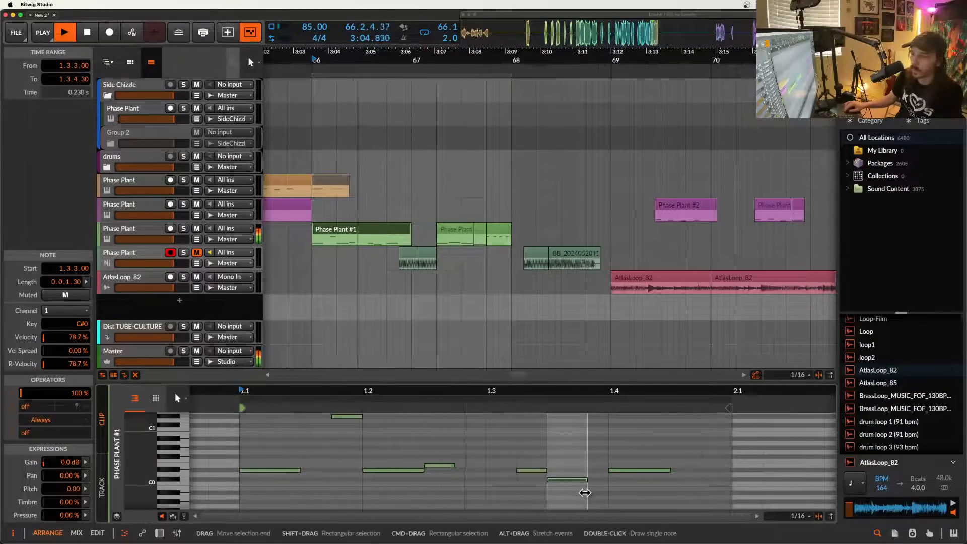
Move the short D#0 note to 1.3.1.00, refine its start to 1.3.1.50, and audition the phrase.
{"action": "left_click_drag", "start_coordinate": [532, 471], "coordinate": [499, 470]}
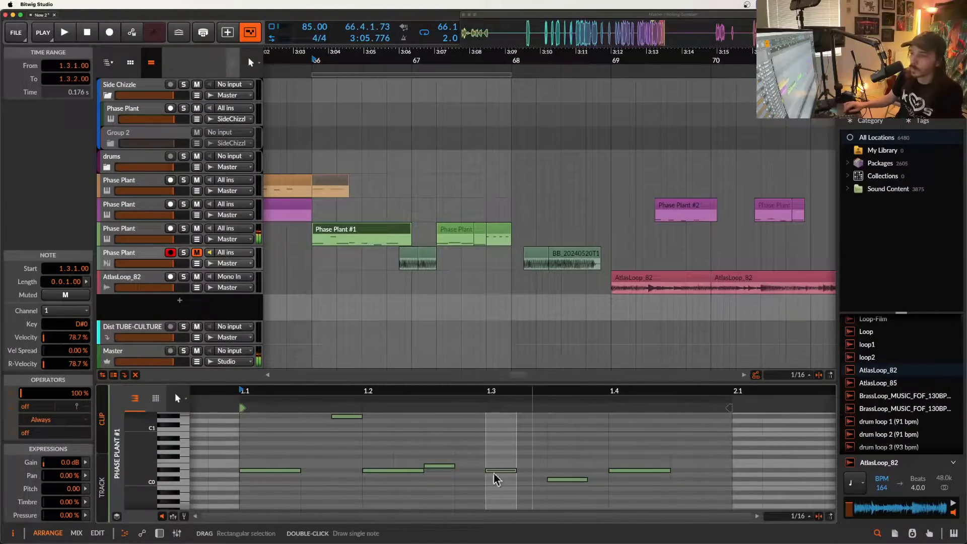
{"action": "scroll", "coordinate": [392, 464], "scroll_direction": "down", "scroll_amount": 2}
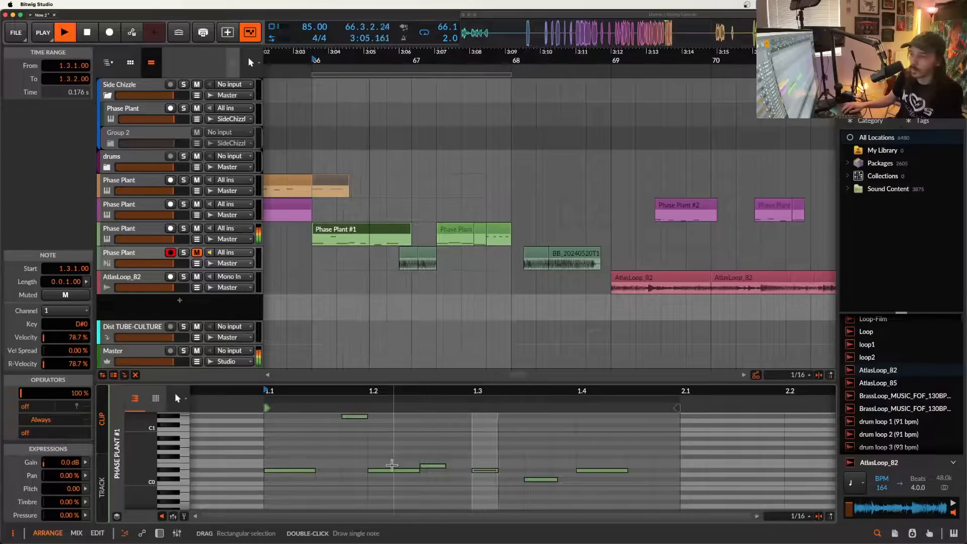
{"action": "key", "text": "space"}
{"action": "left_click", "coordinate": [482, 467]}
{"action": "scroll", "coordinate": [483, 467], "scroll_direction": "up", "scroll_amount": 6}
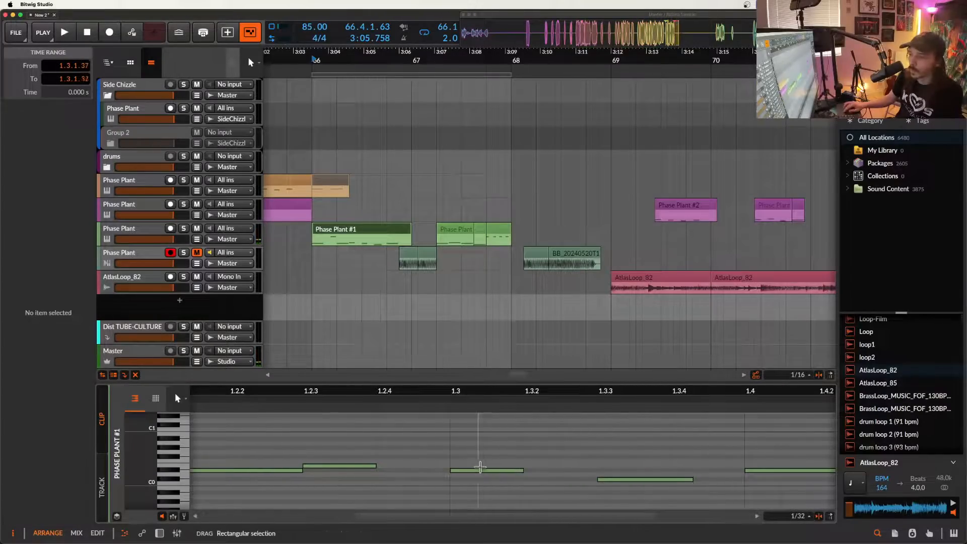
{"action": "left_click_drag", "start_coordinate": [480, 467], "coordinate": [501, 471]}
{"action": "scroll", "coordinate": [502, 470], "scroll_direction": "down", "scroll_amount": 5}
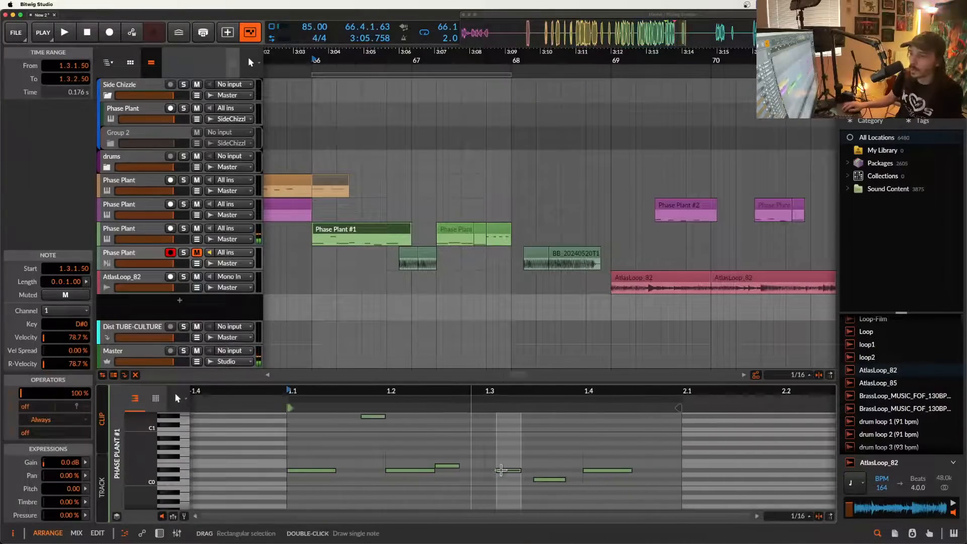
{"action": "key", "text": "space"}
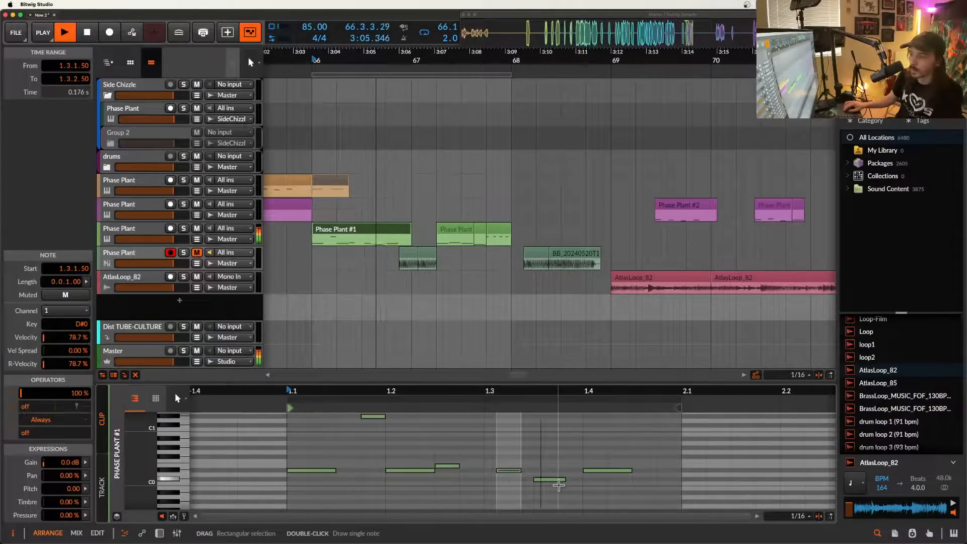
{"action": "key", "text": "space"}
Move the C#0 note to 1.3.2.50 so it directly follows the short D#0 note, and play back the phrase.
{"action": "left_click", "coordinate": [548, 480]}
{"action": "scroll", "coordinate": [547, 483], "scroll_direction": "up", "scroll_amount": 4}
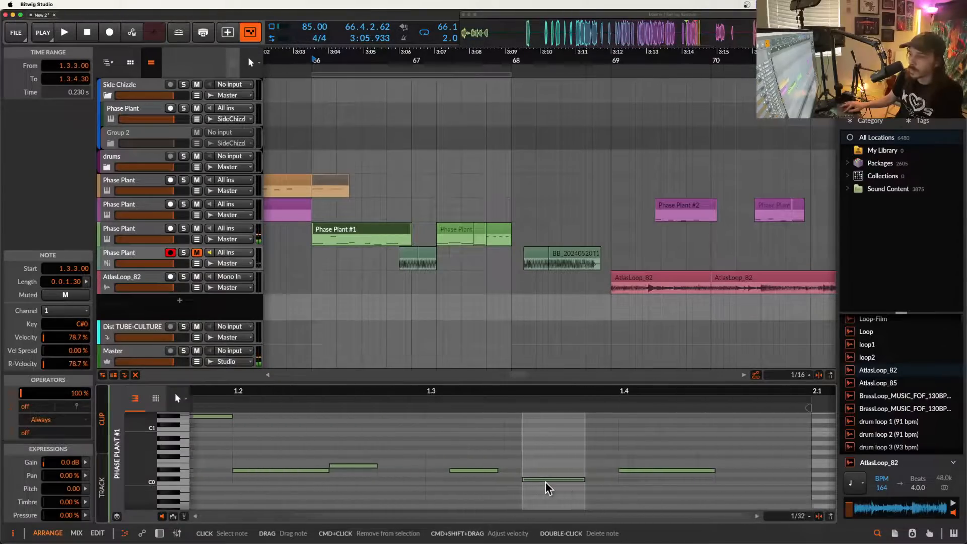
{"action": "scroll", "coordinate": [546, 482], "scroll_direction": "up", "scroll_amount": 2}
{"action": "left_click_drag", "start_coordinate": [546, 480], "coordinate": [511, 480]}
{"action": "key", "text": "space"}
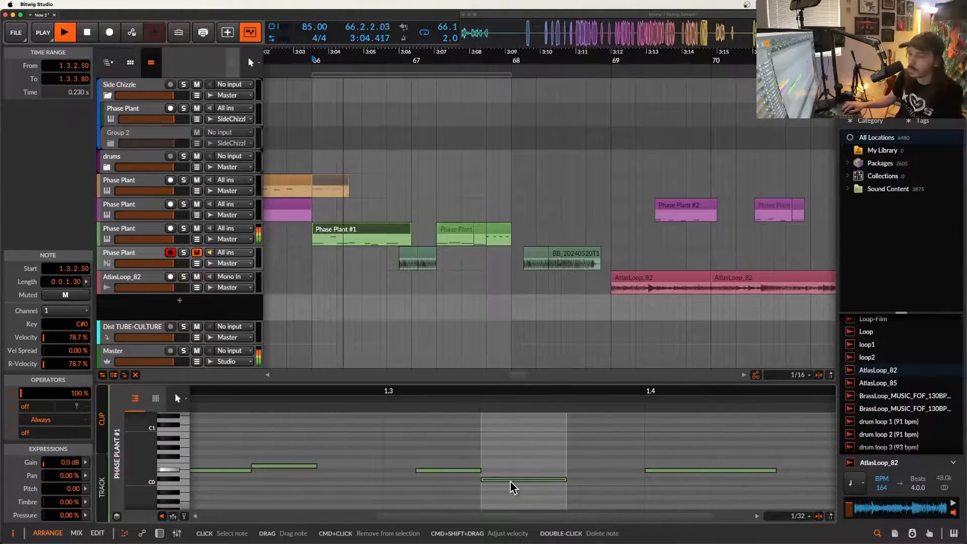
{"action": "key", "text": "space"}
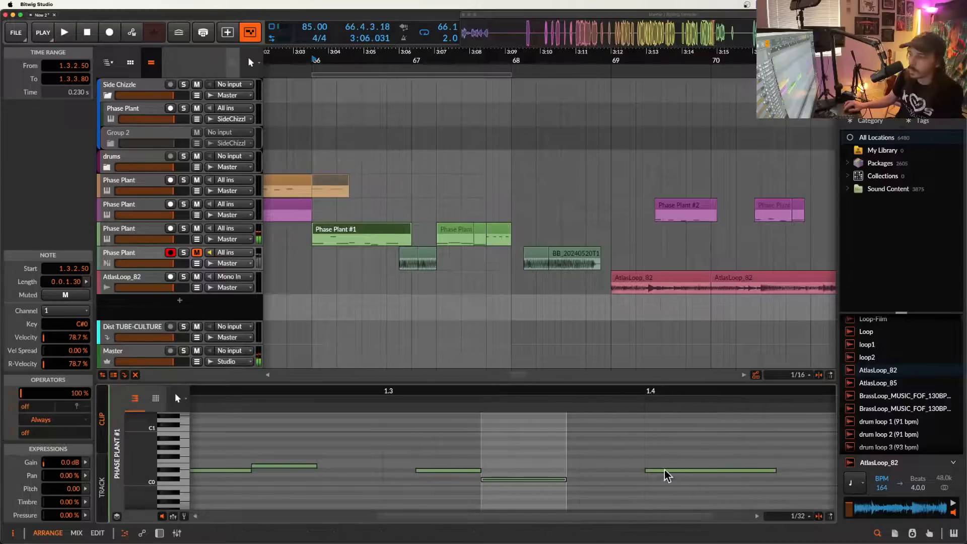
Try the last D#0 note at 1.3.4.00, move it to 1.4.3.00, and play back the phrase.
{"action": "left_click_drag", "start_coordinate": [665, 471], "coordinate": [604, 476]}
{"action": "key", "text": "space"}
{"action": "scroll", "coordinate": [604, 476], "scroll_direction": "down", "scroll_amount": 3}
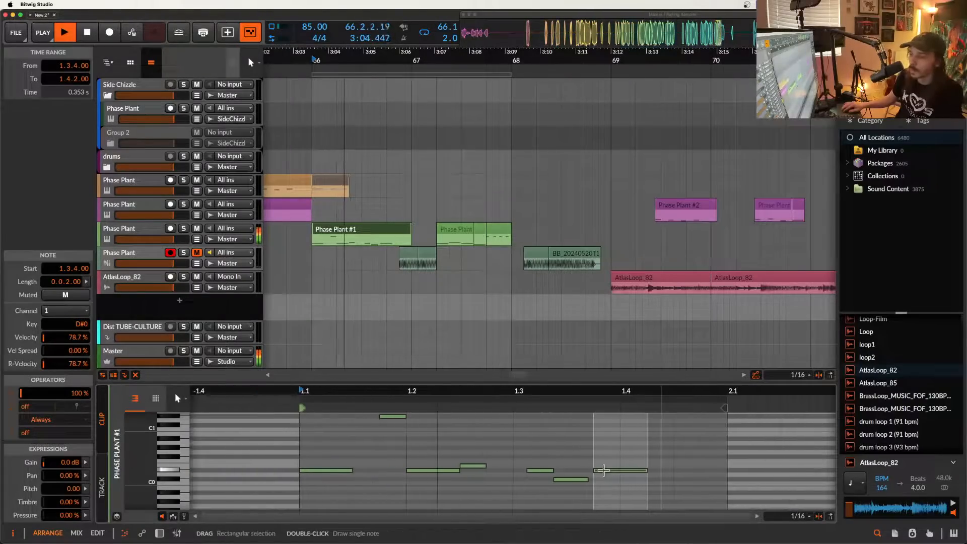
{"action": "left_click_drag", "start_coordinate": [630, 471], "coordinate": [706, 476]}
{"action": "key", "text": "space"}
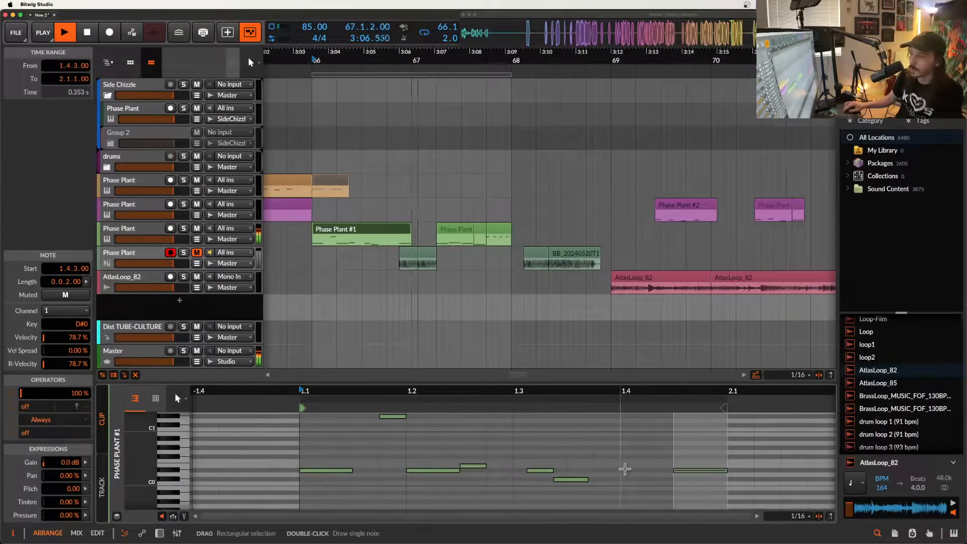
{"action": "key", "text": "space"}
Unmute the Phase Plant track holding the long BB_20240520T182706 recording and audition the recording from 74.3.2.
{"action": "scroll", "coordinate": [378, 249], "scroll_direction": "up", "scroll_amount": 5}
{"action": "scroll", "coordinate": [460, 260], "scroll_direction": "down", "scroll_amount": 6}
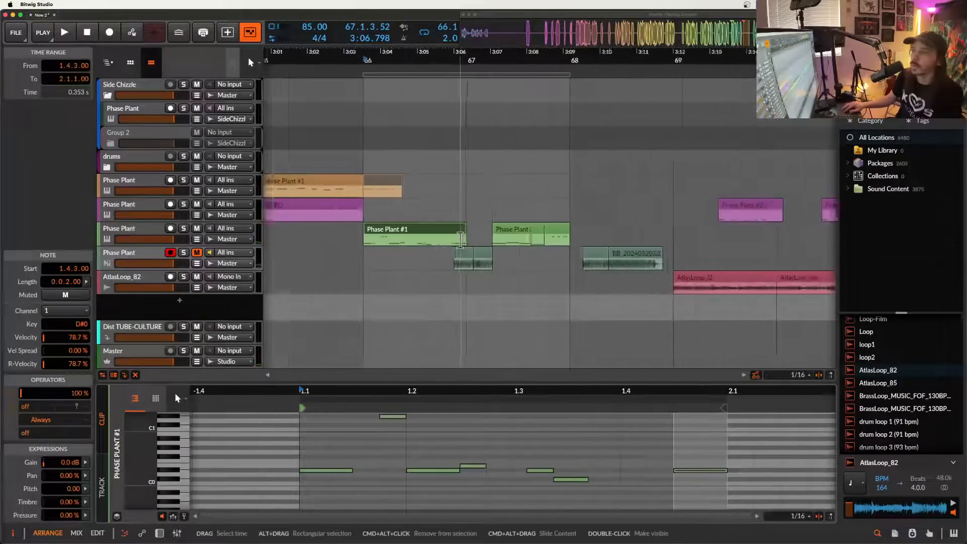
{"action": "scroll", "coordinate": [624, 280], "scroll_direction": "down", "scroll_amount": 2}
{"action": "scroll", "coordinate": [622, 277], "scroll_direction": "right", "scroll_amount": 4}
{"action": "scroll", "coordinate": [650, 275], "scroll_direction": "right", "scroll_amount": 4}
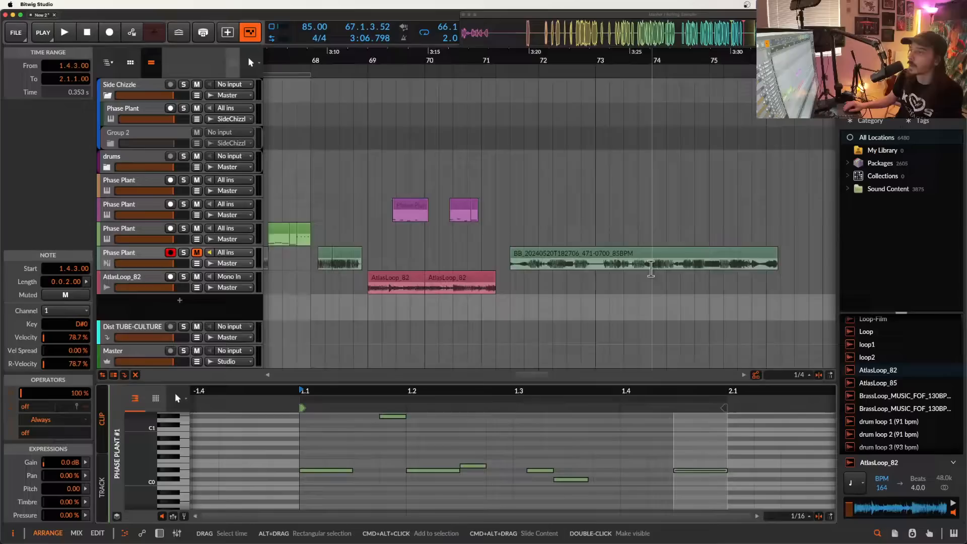
{"action": "left_click", "coordinate": [579, 268]}
{"action": "scroll", "coordinate": [581, 268], "scroll_direction": "up", "scroll_amount": 5}
{"action": "key", "text": "space"}
{"action": "left_click", "coordinate": [588, 268]}
{"action": "scroll", "coordinate": [585, 268], "scroll_direction": "up", "scroll_amount": 3}
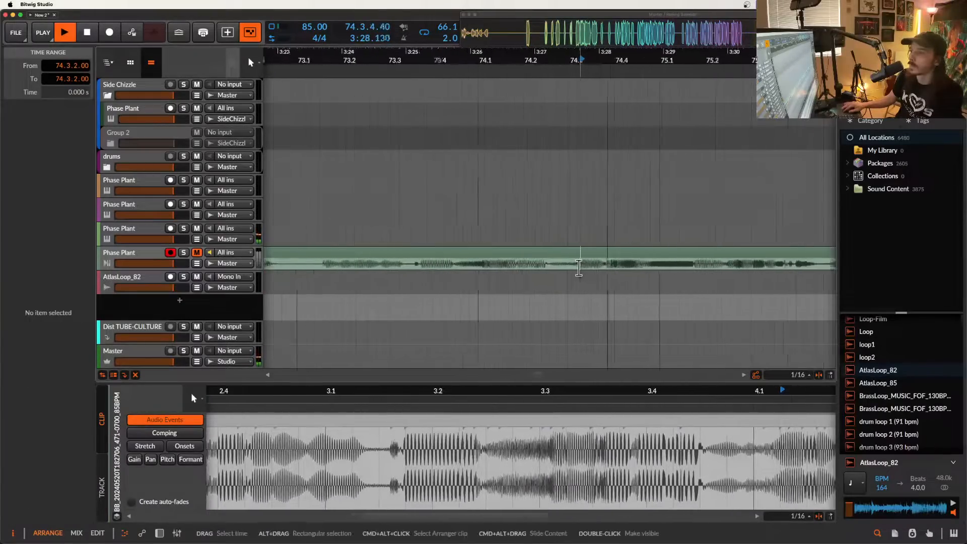
{"action": "left_click", "coordinate": [197, 253]}
{"action": "scroll", "coordinate": [591, 273], "scroll_direction": "down", "scroll_amount": 3}
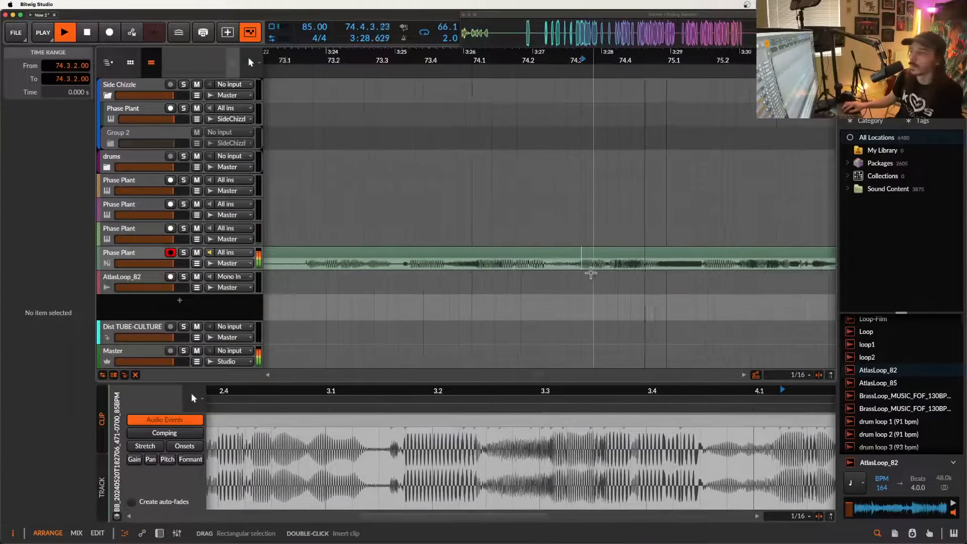
{"action": "key", "text": "space"}
Show the devices of the track with the long recording and turn off its Phase Plant synth.
{"action": "left_click", "coordinate": [132, 268]}
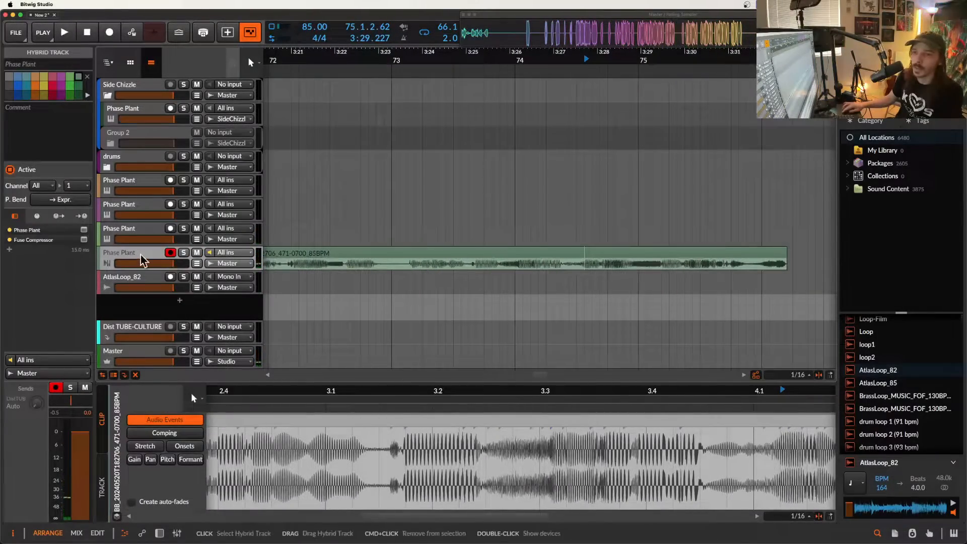
{"action": "double_click", "coordinate": [140, 257]}
{"action": "left_click", "coordinate": [190, 399]}
Audition the end of the long recording around 75.2.3 and select its time range from 75.2.3.00 to 75.3.3.00.
{"action": "left_click", "coordinate": [677, 268]}
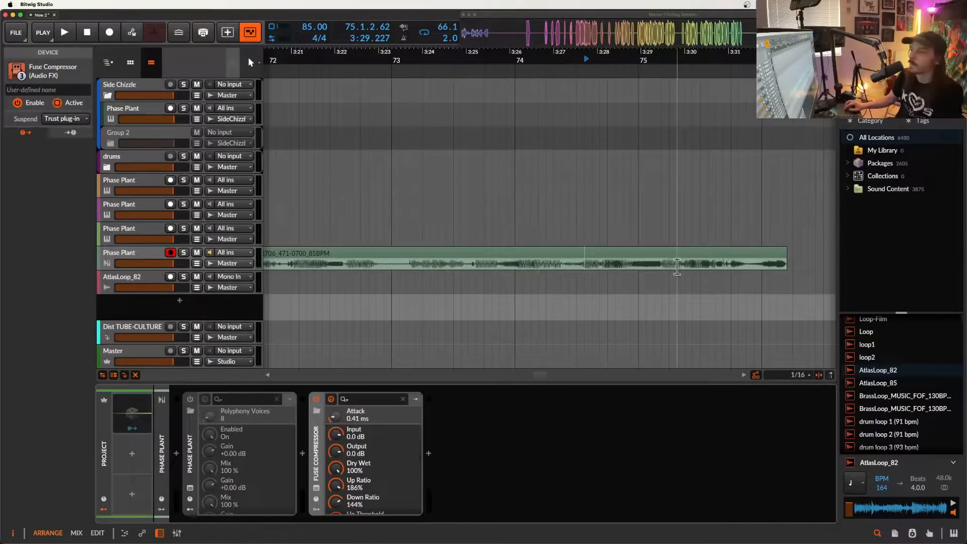
{"action": "key", "text": "space"}
{"action": "scroll", "coordinate": [677, 268], "scroll_direction": "up", "scroll_amount": 3}
{"action": "left_click", "coordinate": [684, 268]}
{"action": "key", "text": "space"}
{"action": "key", "text": "space"}
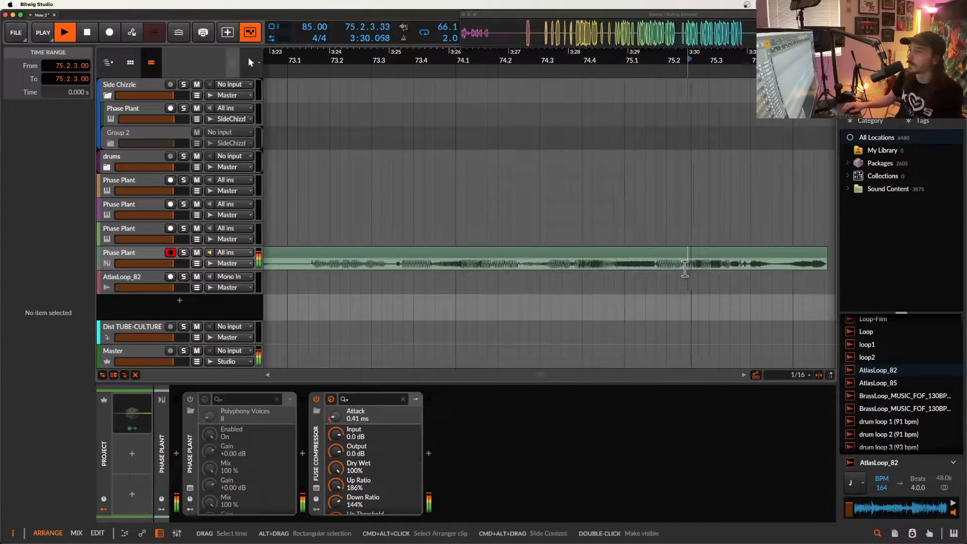
{"action": "scroll", "coordinate": [685, 270], "scroll_direction": "right", "scroll_amount": 2}
{"action": "key", "text": "space"}
{"action": "key", "text": "space"}
{"action": "key", "text": "space"}
{"action": "left_click_drag", "start_coordinate": [617, 269], "coordinate": [660, 268]}
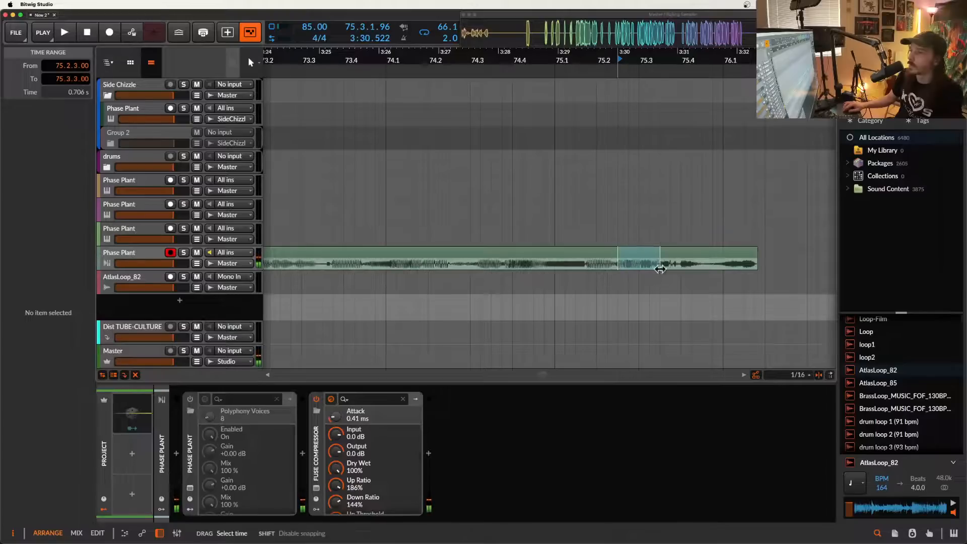
Split the selected range out of the long recording and paste the slice at 66.3.4.00 on the same track.
{"action": "key", "text": "super+e"}
{"action": "scroll", "coordinate": [638, 253], "scroll_direction": "down", "scroll_amount": 3}
{"action": "scroll", "coordinate": [638, 254], "scroll_direction": "left", "scroll_amount": 5}
{"action": "scroll", "coordinate": [638, 254], "scroll_direction": "down", "scroll_amount": 2}
{"action": "scroll", "coordinate": [638, 254], "scroll_direction": "left", "scroll_amount": 6}
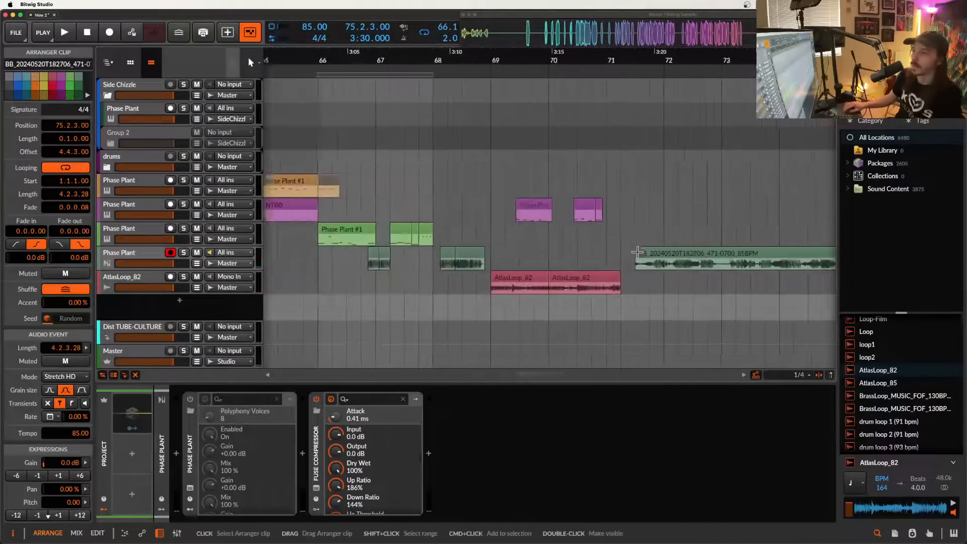
{"action": "scroll", "coordinate": [564, 253], "scroll_direction": "up", "scroll_amount": 3}
{"action": "scroll", "coordinate": [415, 253], "scroll_direction": "up", "scroll_amount": 4}
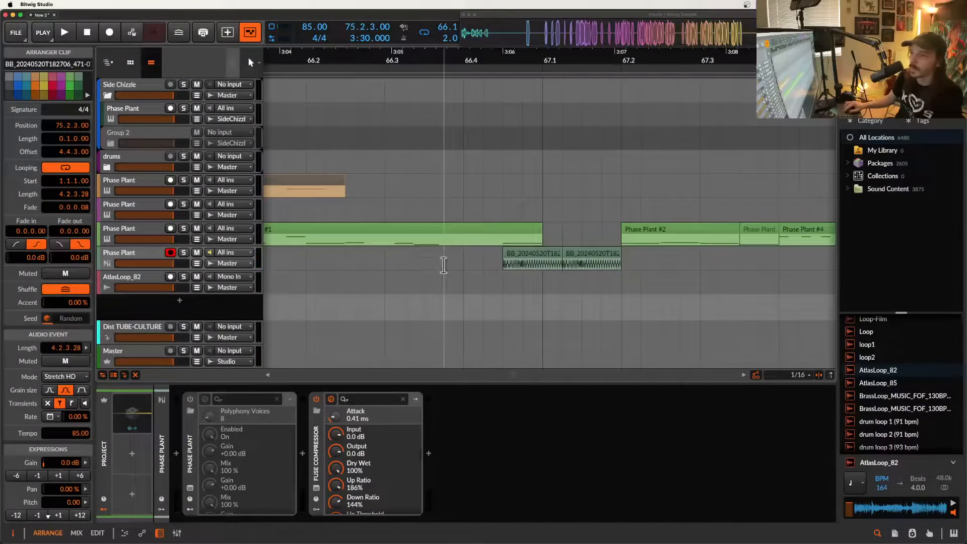
{"action": "key", "text": "super+v"}
{"action": "scroll", "coordinate": [534, 263], "scroll_direction": "up", "scroll_amount": 3}
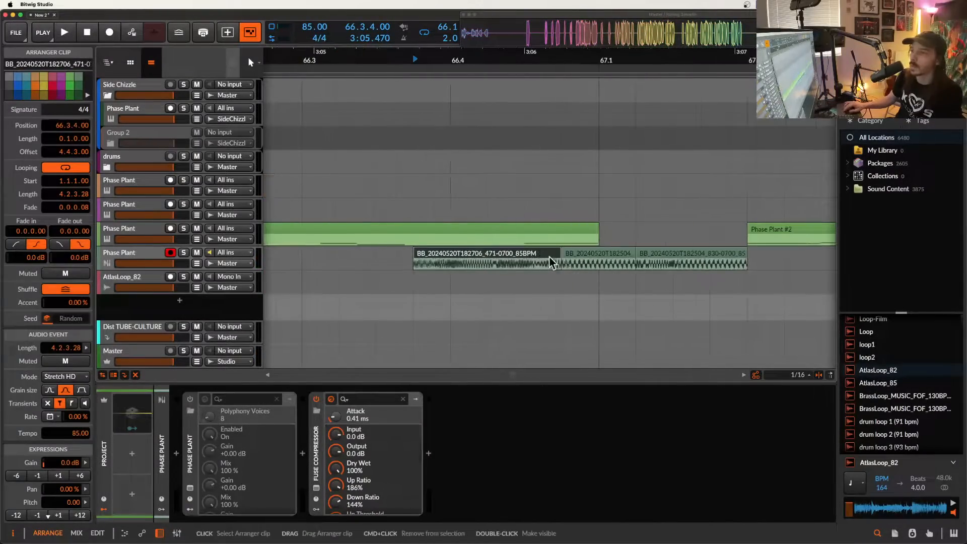
Shorten the pasted slice to 0.0.3.00 and mute the two audio clips starting at 66.4.4.00.
{"action": "left_click_drag", "start_coordinate": [551, 261], "coordinate": [518, 259]}
{"action": "scroll", "coordinate": [519, 259], "scroll_direction": "down", "scroll_amount": 4}
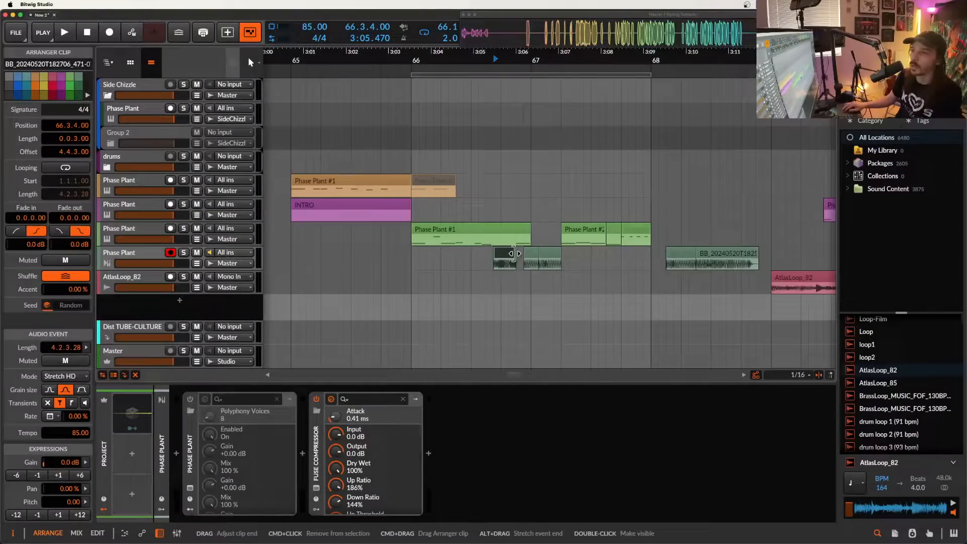
{"action": "left_click", "coordinate": [447, 233]}
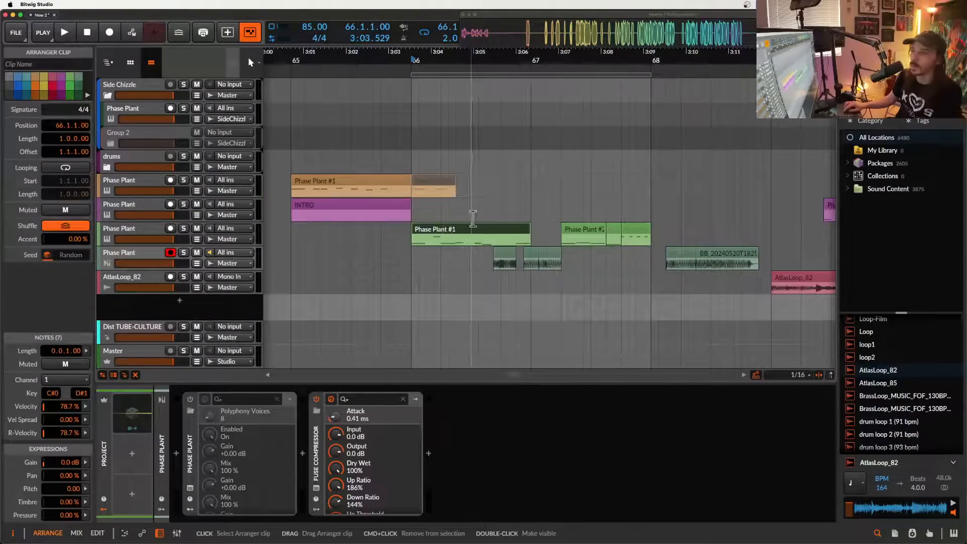
{"action": "left_click", "coordinate": [532, 254]}
{"action": "left_click", "coordinate": [547, 256], "text": "shift"}
{"action": "key", "text": "alt+m"}
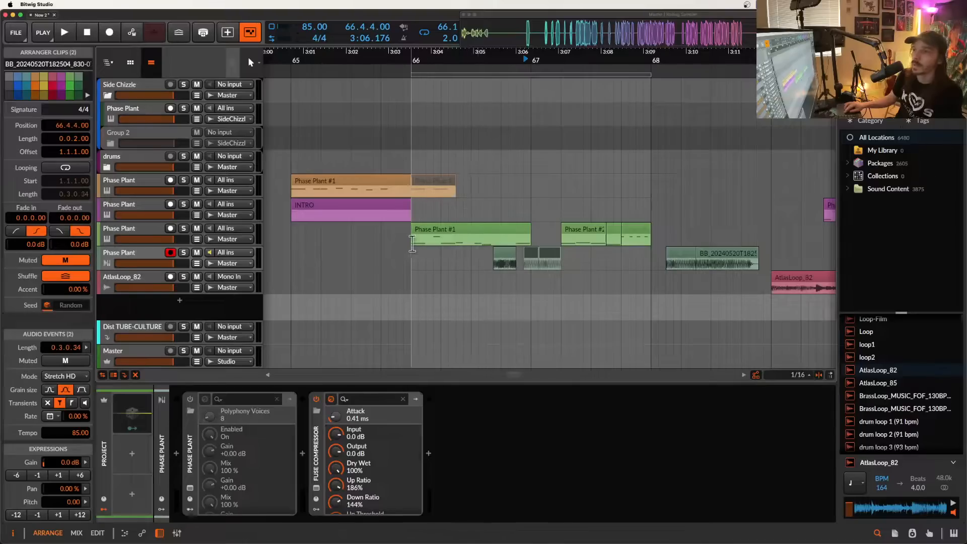
Duplicate the range 66.1.1.00 to 68.1.1.00 across the green Phase Plant track and the recording track below it.
{"action": "left_click_drag", "start_coordinate": [412, 244], "coordinate": [656, 263]}
{"action": "left_click", "coordinate": [607, 265]}
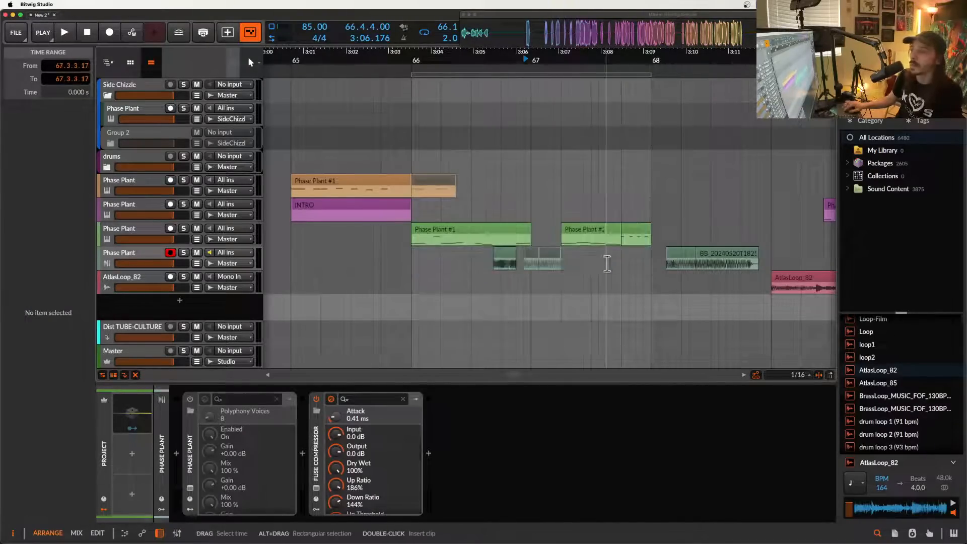
{"action": "scroll", "coordinate": [608, 265], "scroll_direction": "down", "scroll_amount": 3}
{"action": "left_click_drag", "start_coordinate": [488, 244], "coordinate": [638, 256]}
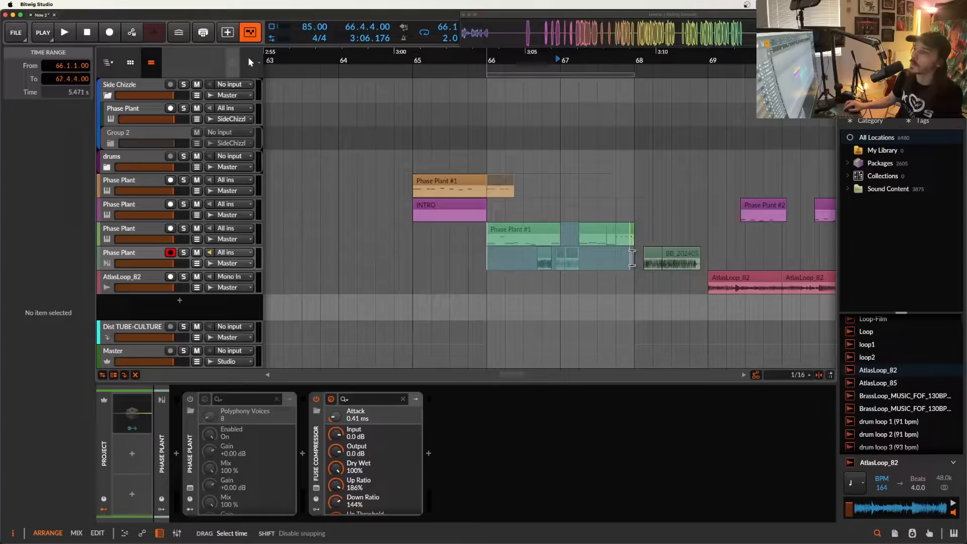
{"action": "left_click", "coordinate": [468, 243]}
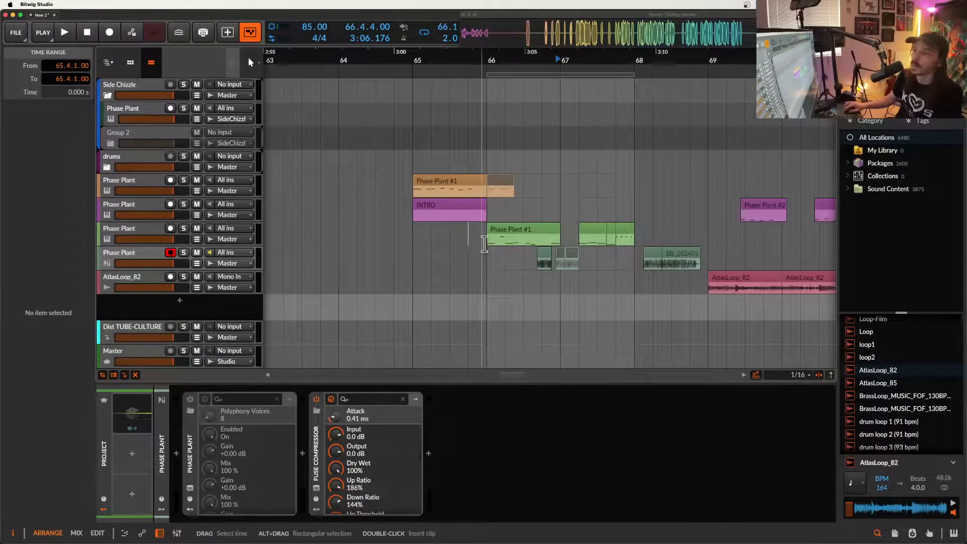
{"action": "left_click_drag", "start_coordinate": [485, 244], "coordinate": [630, 257]}
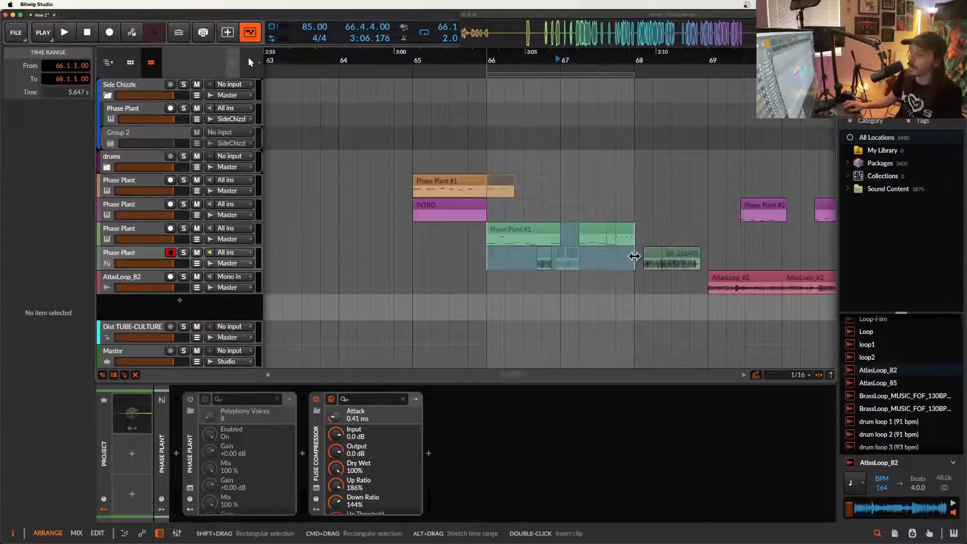
{"action": "scroll", "coordinate": [635, 257], "scroll_direction": "down", "scroll_amount": 5}
{"action": "key", "text": "super+d"}
{"action": "scroll", "coordinate": [596, 252], "scroll_direction": "right", "scroll_amount": 5}
Move the three purple Phase Plant clips and first AtlasLoop_82 clip past bar 71, and extend the loop from 66.1.1.00 to four bars.
{"action": "left_click", "coordinate": [531, 208]}
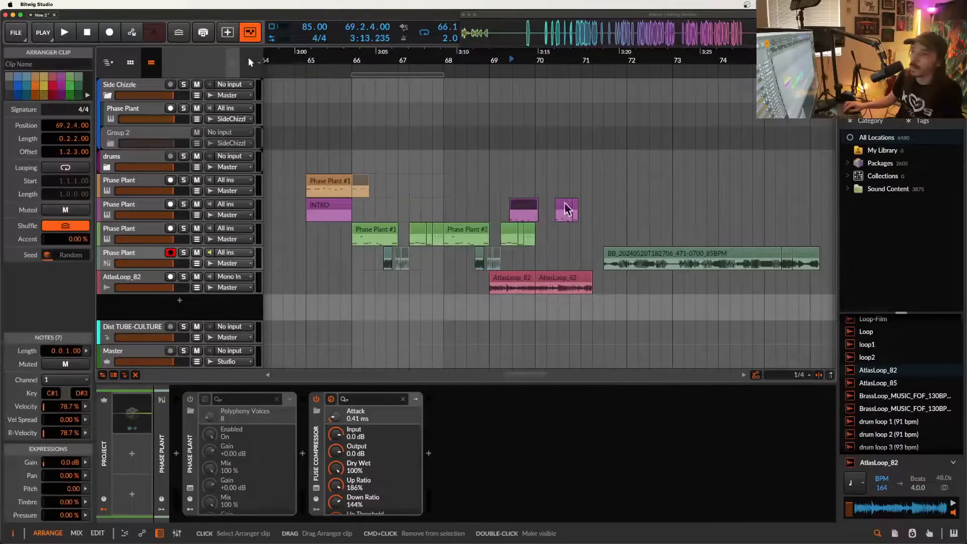
{"action": "left_click", "coordinate": [573, 203], "text": "shift"}
{"action": "left_click_drag", "start_coordinate": [560, 204], "coordinate": [669, 207]}
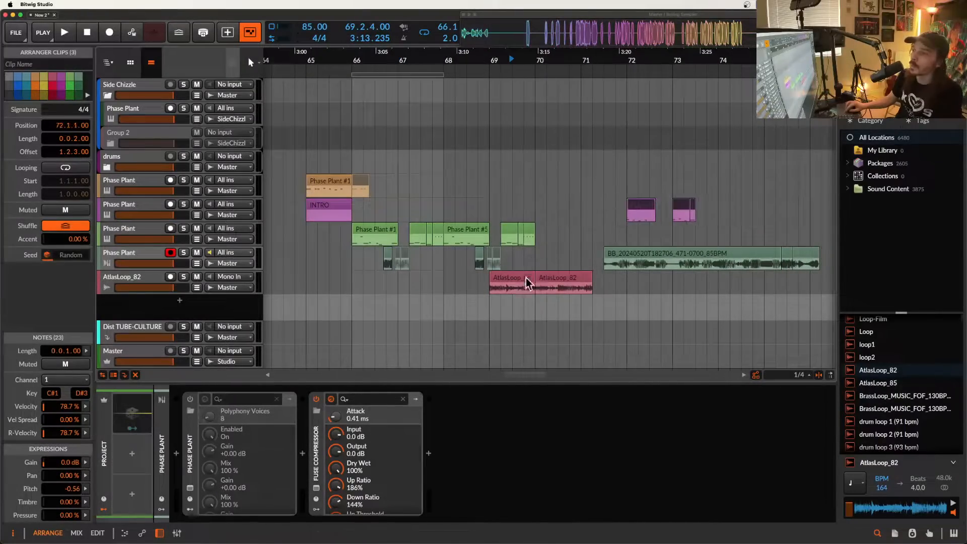
{"action": "left_click_drag", "start_coordinate": [524, 278], "coordinate": [678, 282]}
{"action": "left_click", "coordinate": [560, 285]}
{"action": "left_click_drag", "start_coordinate": [445, 72], "coordinate": [535, 81]}
Delete the section from 68.1.1.00 to 68.1.4.00 at the start of the duplicated Phase Plant clip.
{"action": "scroll", "coordinate": [455, 245], "scroll_direction": "up", "scroll_amount": 10}
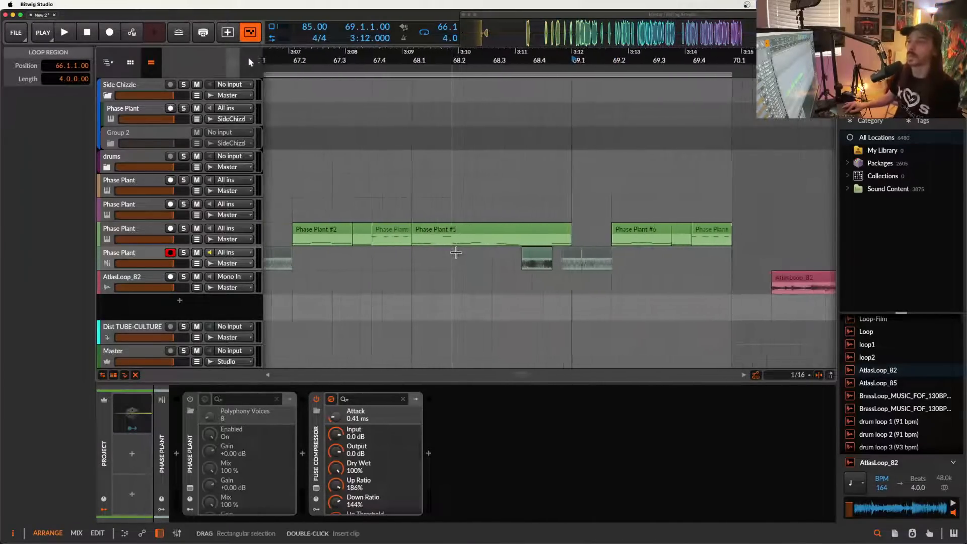
{"action": "left_click_drag", "start_coordinate": [437, 239], "coordinate": [438, 241]}
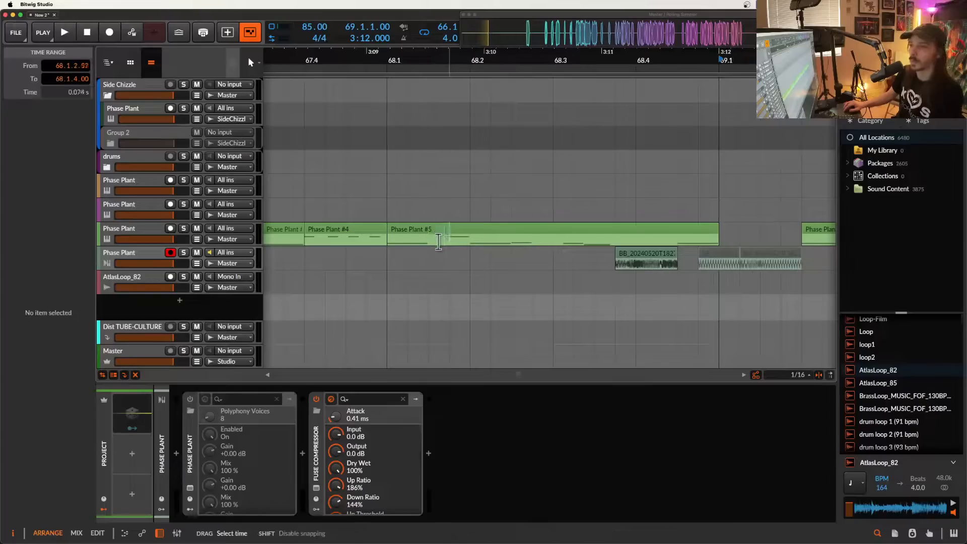
{"action": "key", "text": "Delete"}
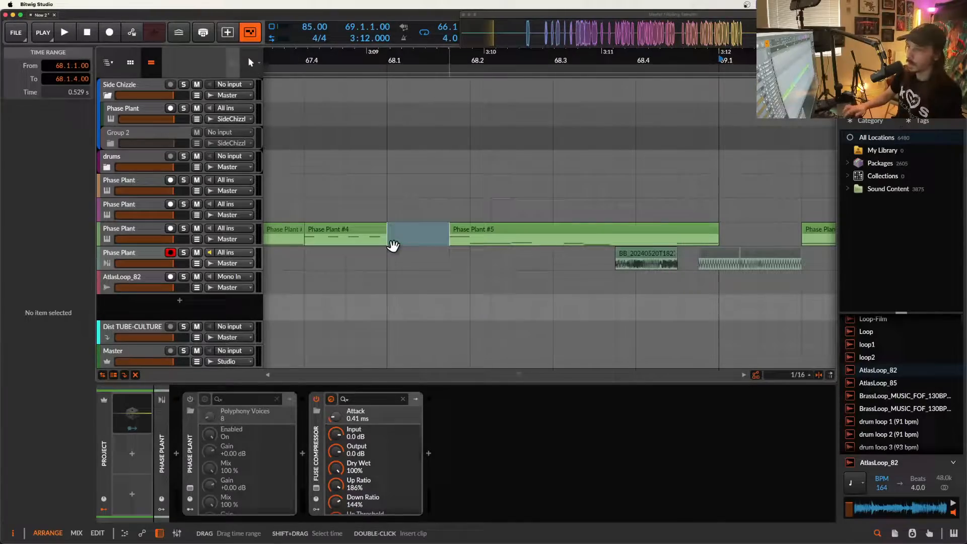
{"action": "left_click", "coordinate": [461, 233]}
{"action": "scroll", "coordinate": [416, 237], "scroll_direction": "down", "scroll_amount": 2}
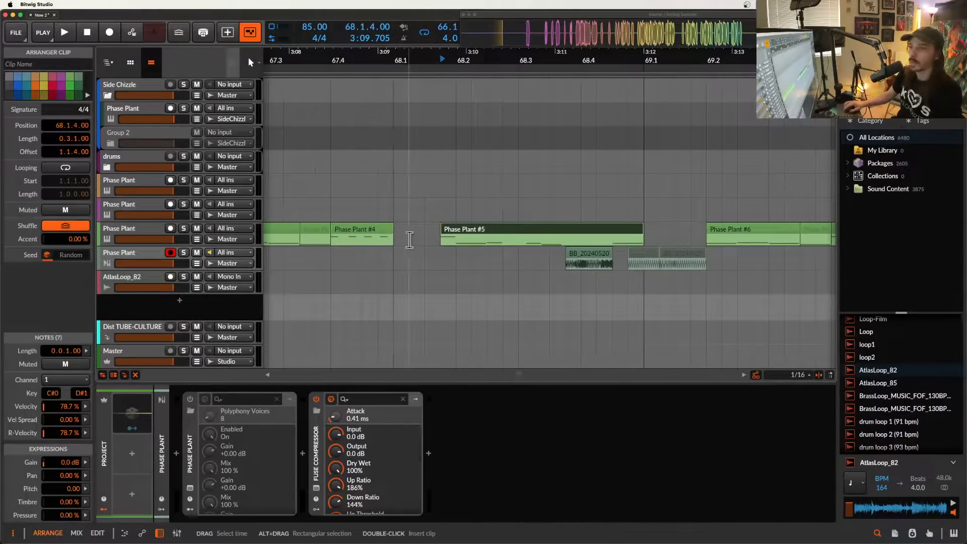
Insert a 0.0.3.00 long placeholder clip at 68.1.1.00 on the recording track and name it FILL.
{"action": "double_click", "coordinate": [401, 263]}
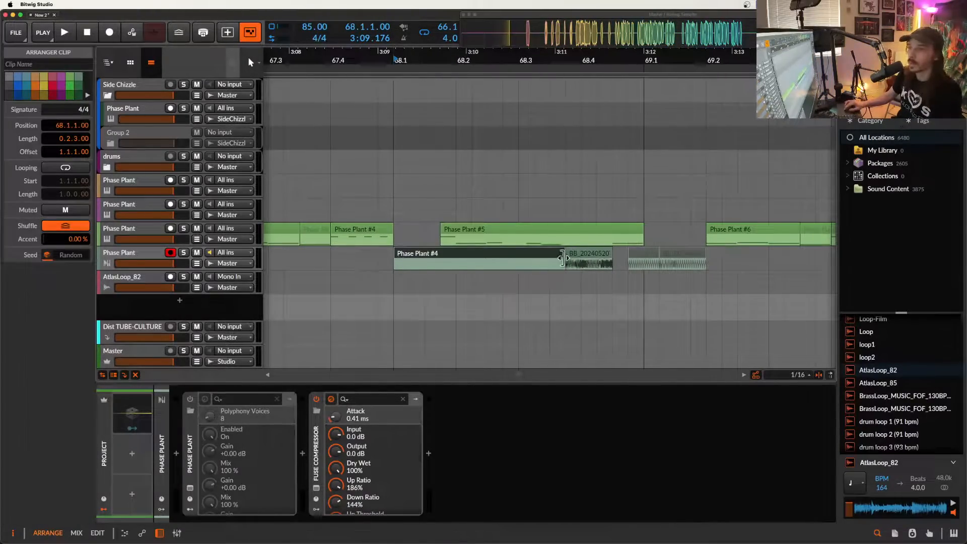
{"action": "left_click_drag", "start_coordinate": [563, 258], "coordinate": [437, 257]}
{"action": "double_click", "coordinate": [428, 254]}
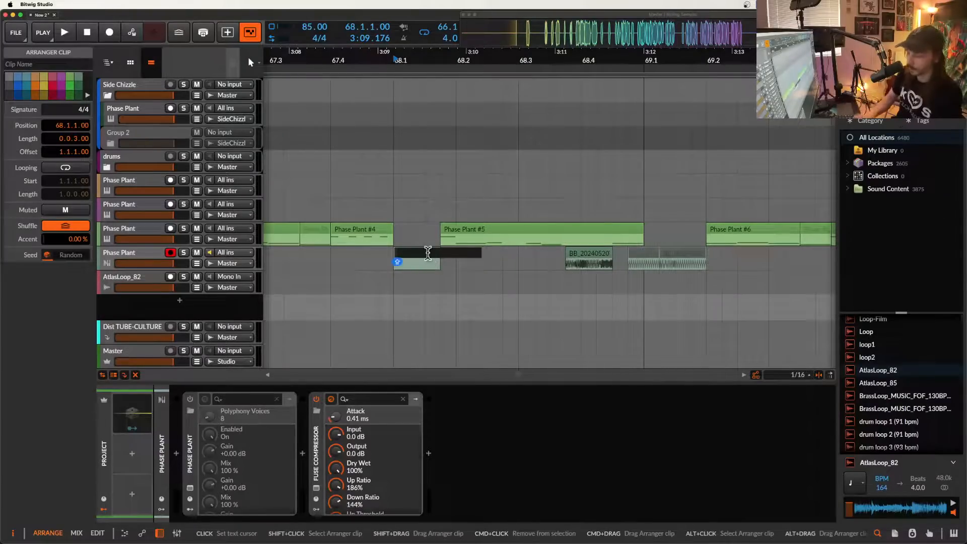
{"action": "type", "text": "FILL"}
{"action": "key", "text": "Return"}
{"action": "scroll", "coordinate": [484, 259], "scroll_direction": "down", "scroll_amount": 4}
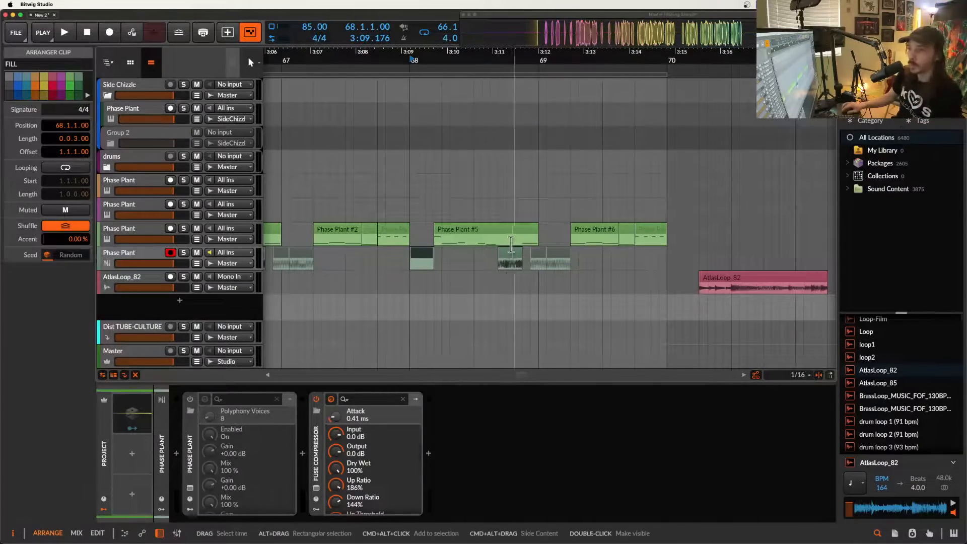
Copy the 66.2.1.00 to 66.3.3.00 section of the green Phase Plant clip to 68.3.1.00 and mute the recording slice at 68.3.4.00.
{"action": "scroll", "coordinate": [589, 259], "scroll_direction": "down", "scroll_amount": 3}
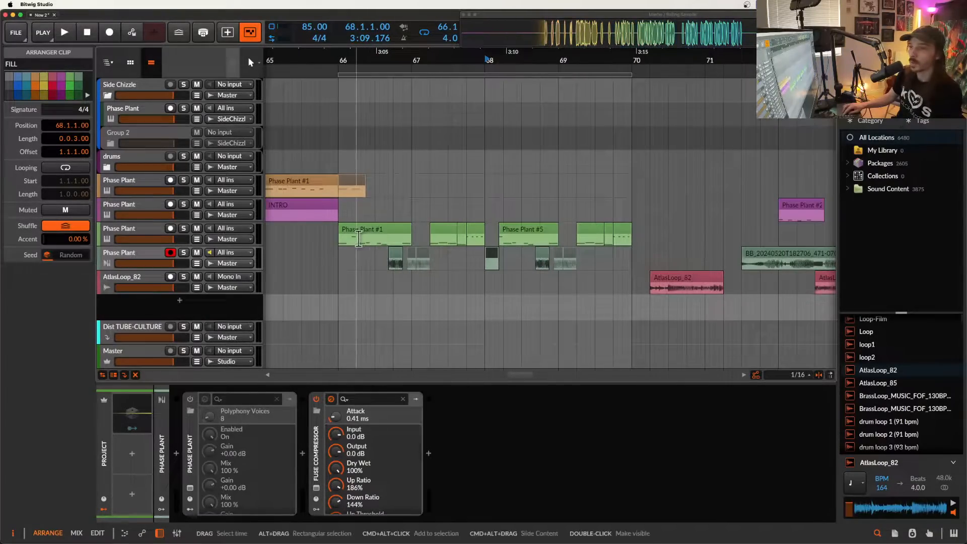
{"action": "left_click_drag", "start_coordinate": [357, 238], "coordinate": [386, 237]}
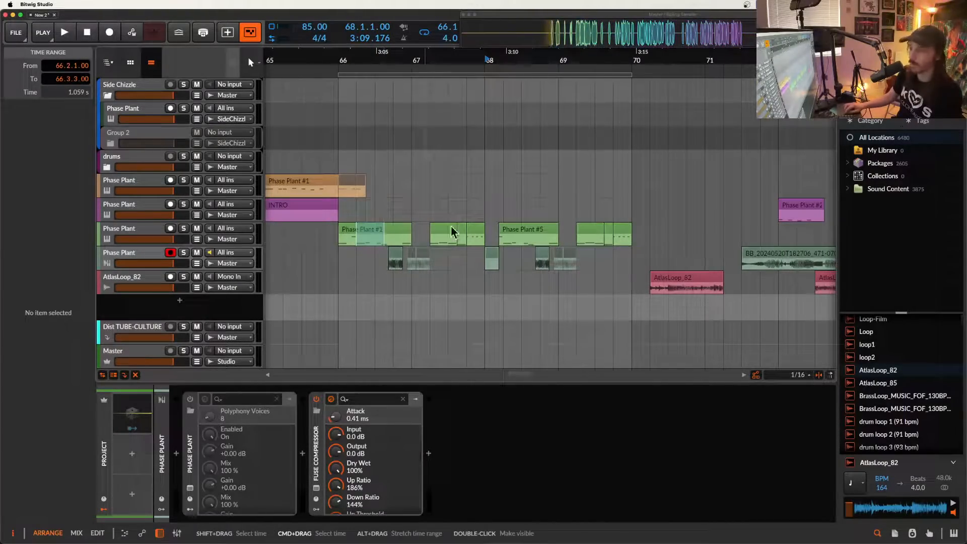
{"action": "scroll", "coordinate": [534, 229], "scroll_direction": "up", "scroll_amount": 3}
{"action": "left_click", "coordinate": [514, 244]}
{"action": "key", "text": "super+v"}
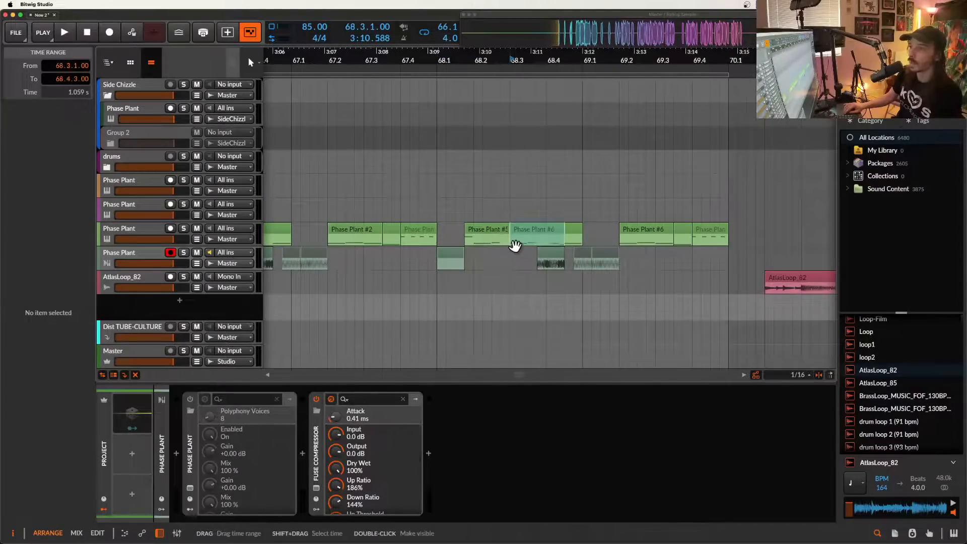
{"action": "scroll", "coordinate": [514, 245], "scroll_direction": "up", "scroll_amount": 2}
{"action": "left_click", "coordinate": [578, 253]}
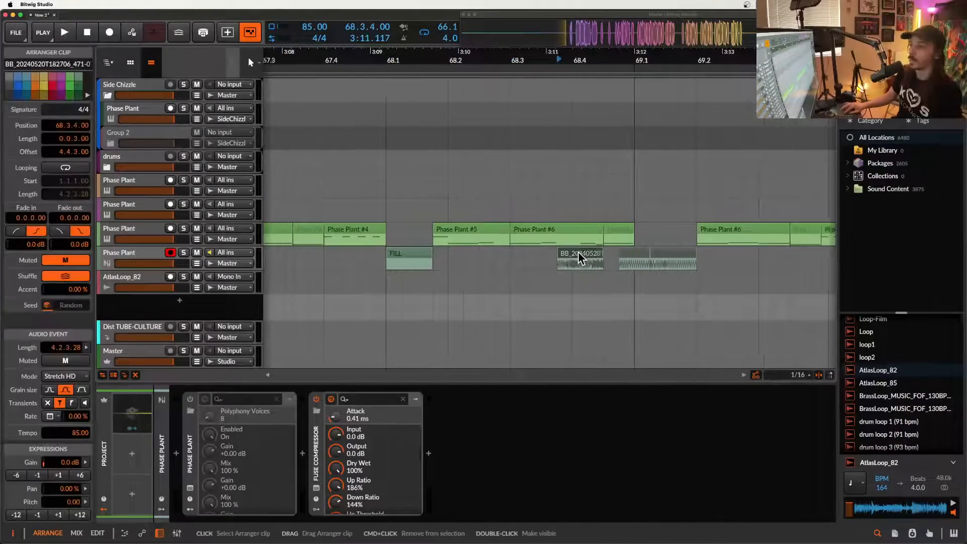
{"action": "scroll", "coordinate": [583, 234], "scroll_direction": "down", "scroll_amount": 4}
{"action": "scroll", "coordinate": [583, 234], "scroll_direction": "down", "scroll_amount": 2}
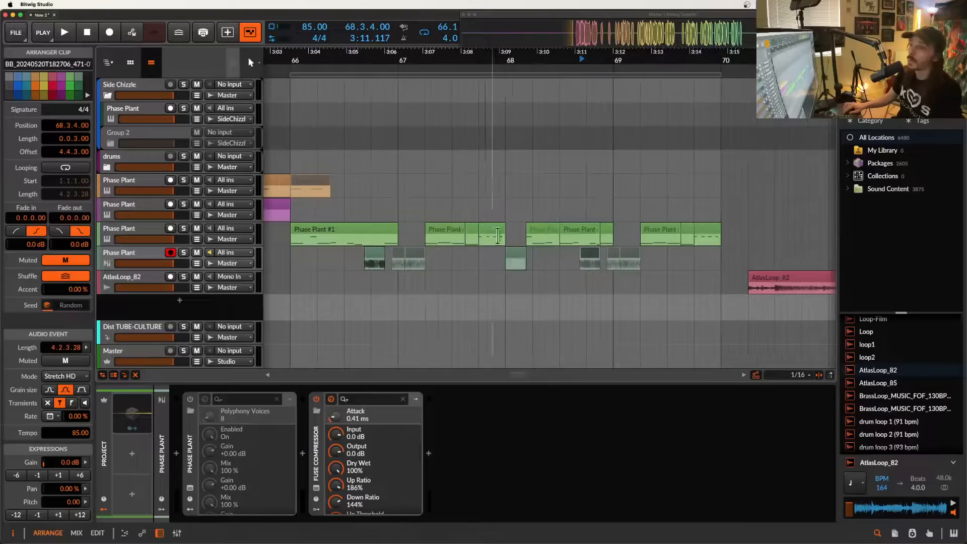
Add an instrument track below the green Phase Plant track and move the three clips starting at 69.2.1.00 onto it.
{"action": "left_click", "coordinate": [668, 229]}
{"action": "left_click", "coordinate": [667, 228], "text": "shift"}
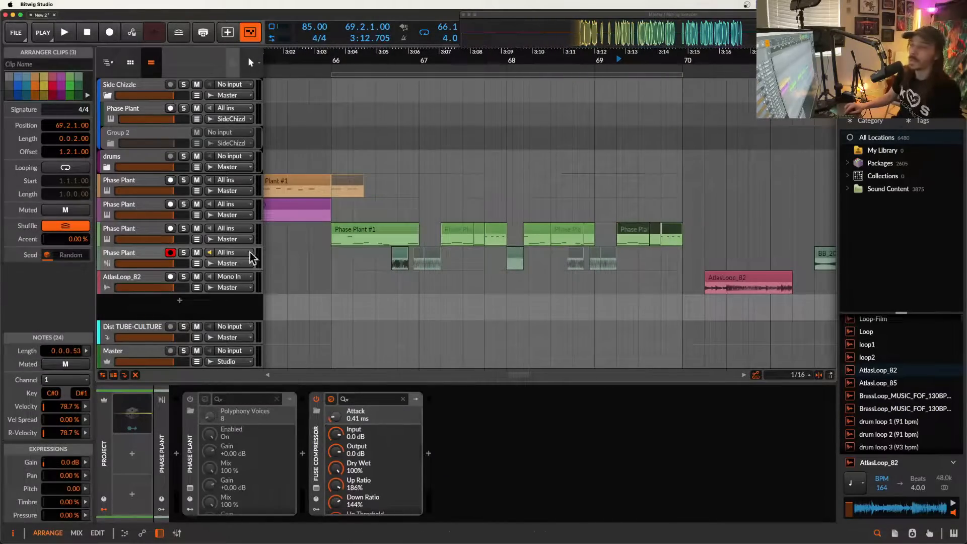
{"action": "left_click", "coordinate": [144, 235]}
{"action": "key", "text": "super+t"}
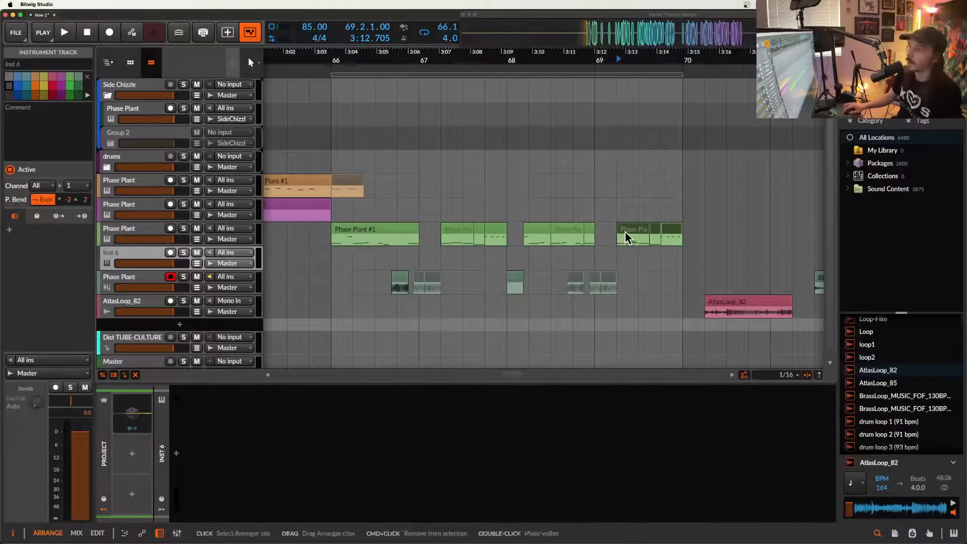
{"action": "left_click_drag", "start_coordinate": [626, 258], "coordinate": [615, 251]}
{"action": "left_click", "coordinate": [136, 256]}
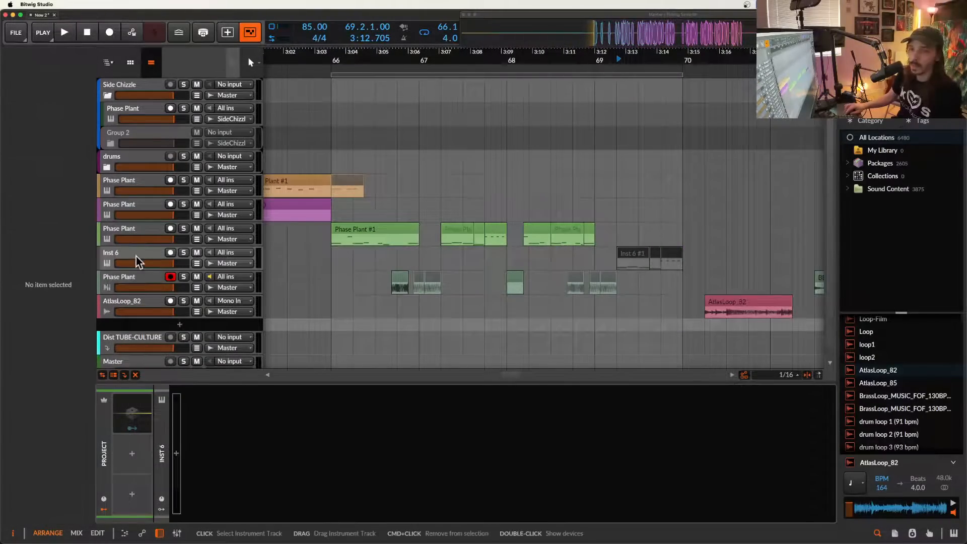
{"action": "left_click", "coordinate": [176, 453]}
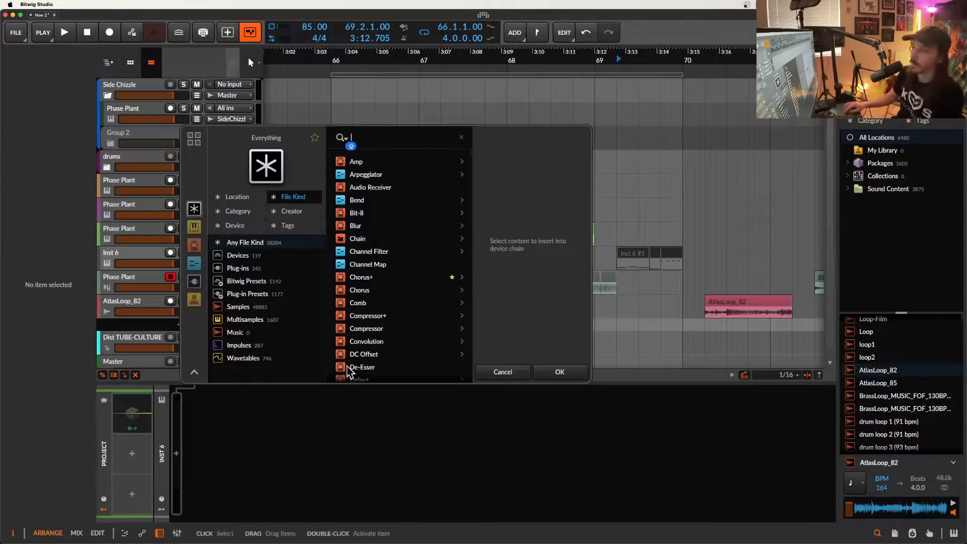
{"action": "left_click", "coordinate": [542, 374]}
Move the three clips from 69.2.1.00 onto the orange Phase Plant track and play back the phrase from 66.1.1.00.
{"action": "left_click_drag", "start_coordinate": [628, 258], "coordinate": [629, 190]}
{"action": "scroll", "coordinate": [558, 205], "scroll_direction": "down", "scroll_amount": 3}
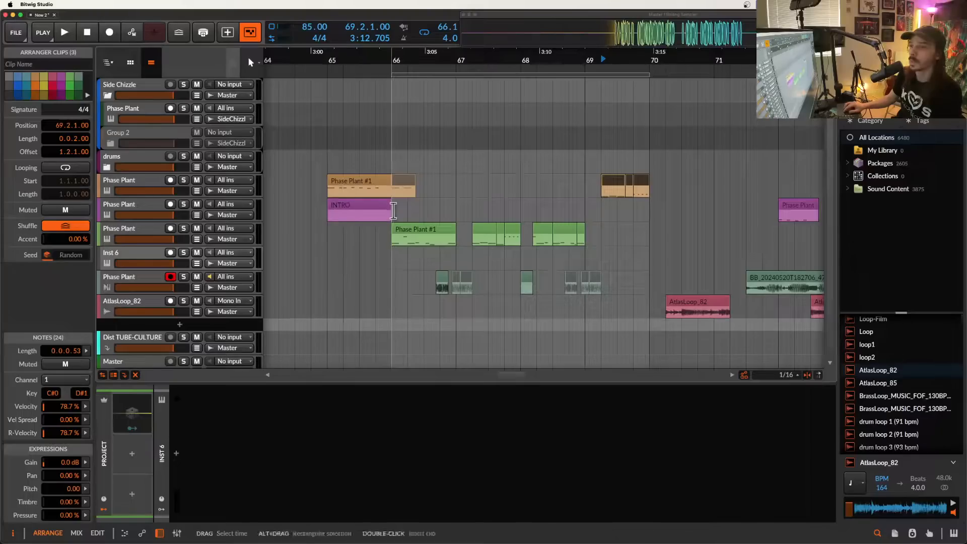
{"action": "left_click", "coordinate": [394, 212]}
{"action": "key", "text": "space"}
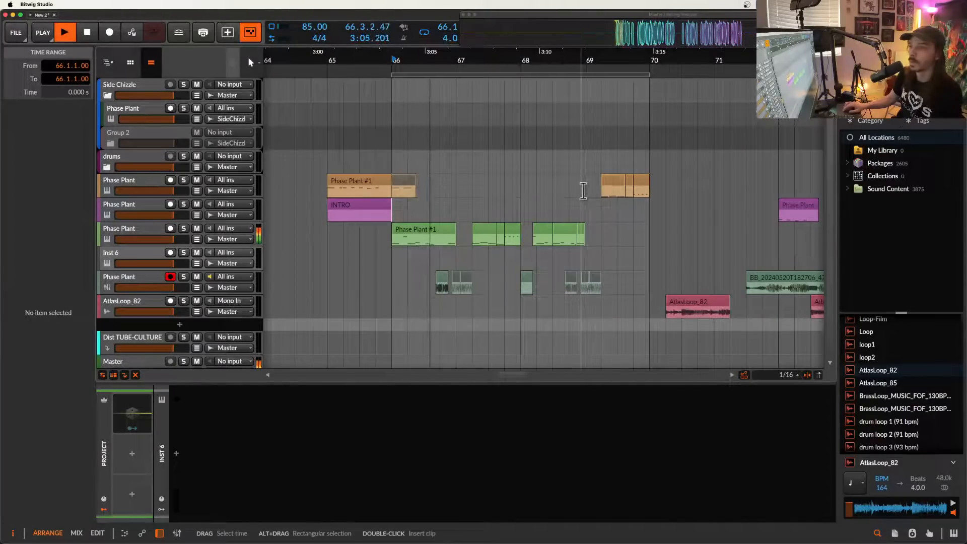
{"action": "scroll", "coordinate": [549, 194], "scroll_direction": "up", "scroll_amount": 2}
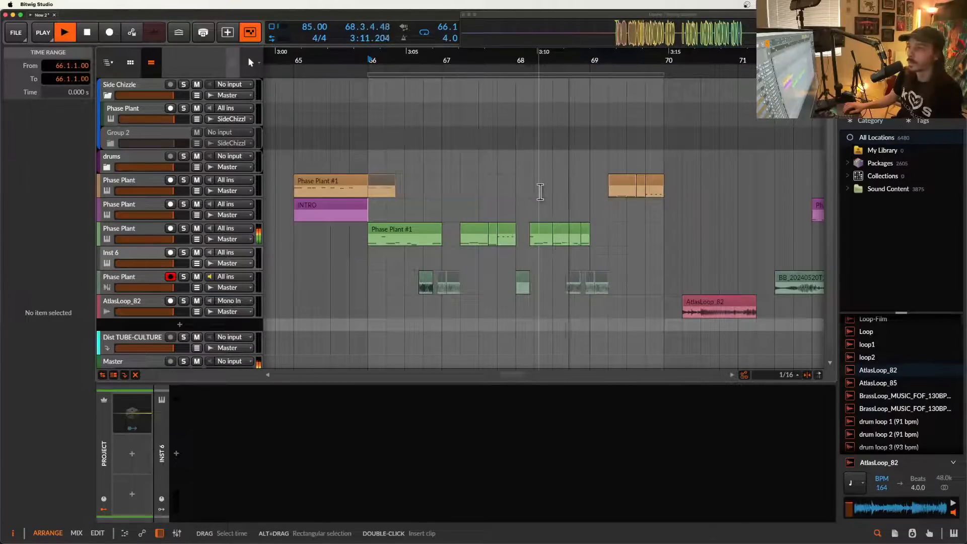
{"action": "scroll", "coordinate": [589, 203], "scroll_direction": "down", "scroll_amount": 1}
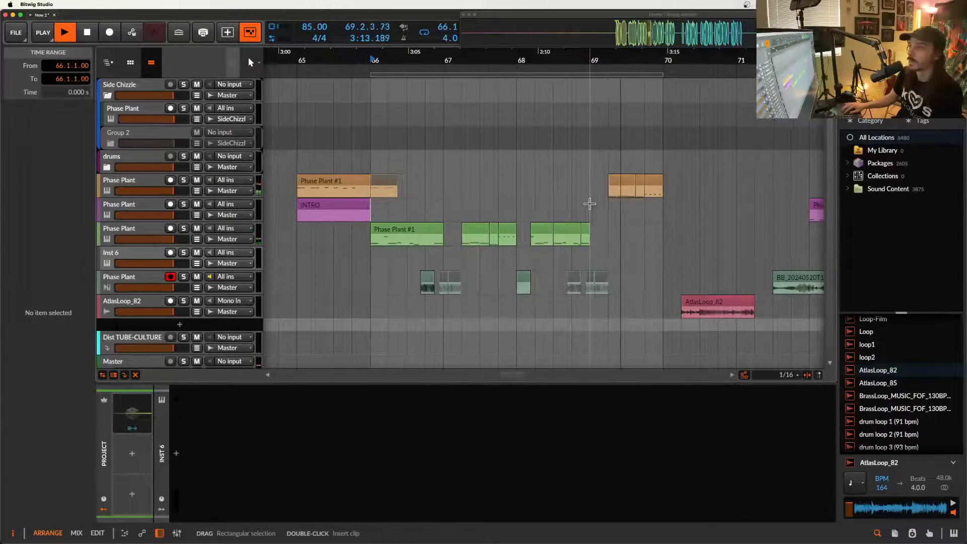
{"action": "key", "text": "space"}
Merge the orange clips starting at 69.2.1.00 into one clip and transpose all its notes up five octaves.
{"action": "left_click", "coordinate": [621, 179]}
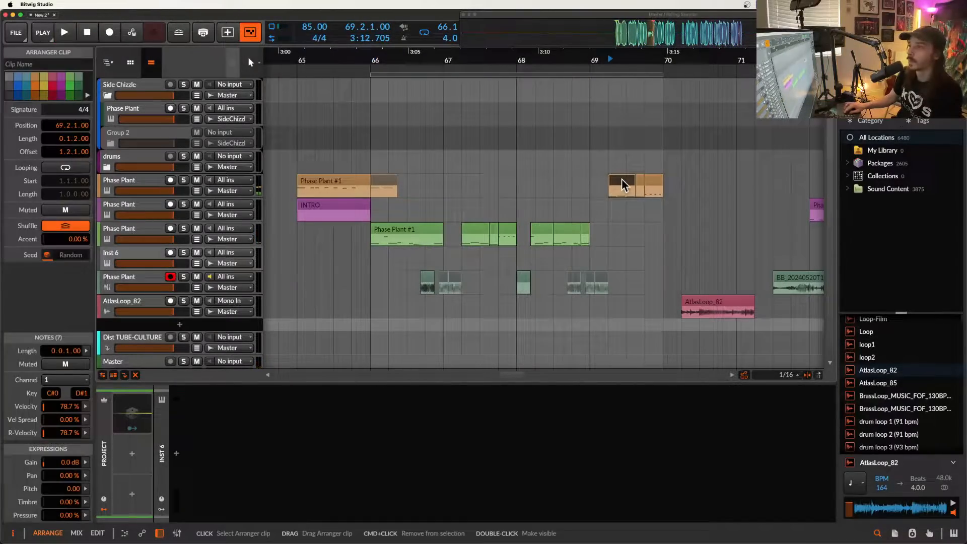
{"action": "double_click", "coordinate": [660, 186]}
{"action": "left_click_drag", "start_coordinate": [362, 423], "coordinate": [525, 540]}
{"action": "key", "text": "shift+Up"}
{"action": "key", "text": "shift+Up"}
{"action": "key", "text": "shift+Up"}
{"action": "key", "text": "shift+Up"}
{"action": "key", "text": "shift+Up"}
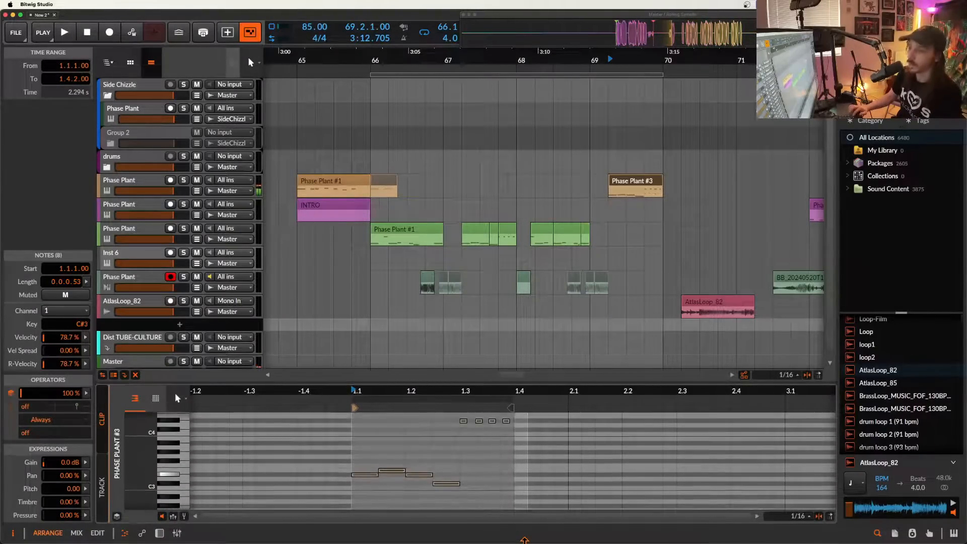
{"action": "scroll", "coordinate": [475, 247], "scroll_direction": "up", "scroll_amount": 10}
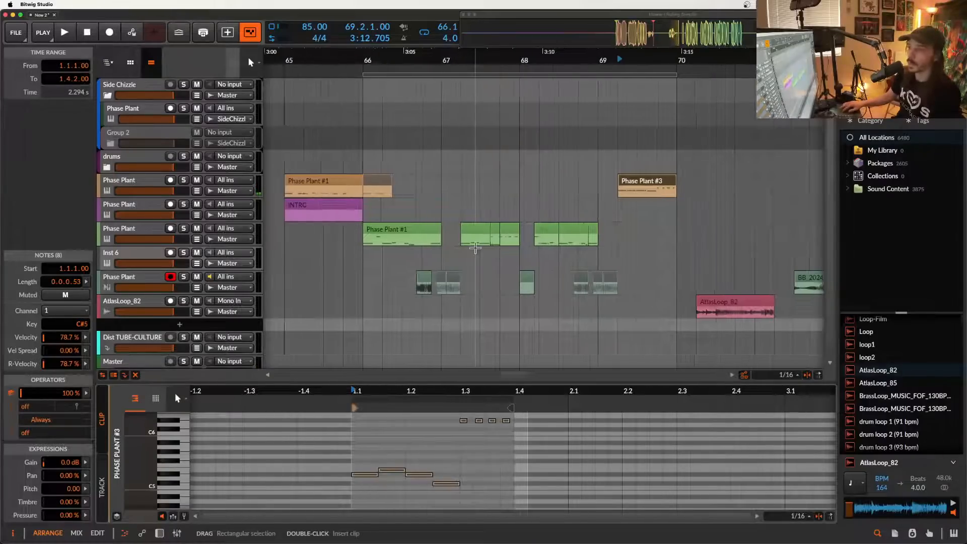
Move the green Phase Plant clip at 68.3.1.00 back to 68.2.4.00 and play back from 68.1.4.00.
{"action": "left_click", "coordinate": [648, 241]}
{"action": "scroll", "coordinate": [641, 239], "scroll_direction": "up", "scroll_amount": 3}
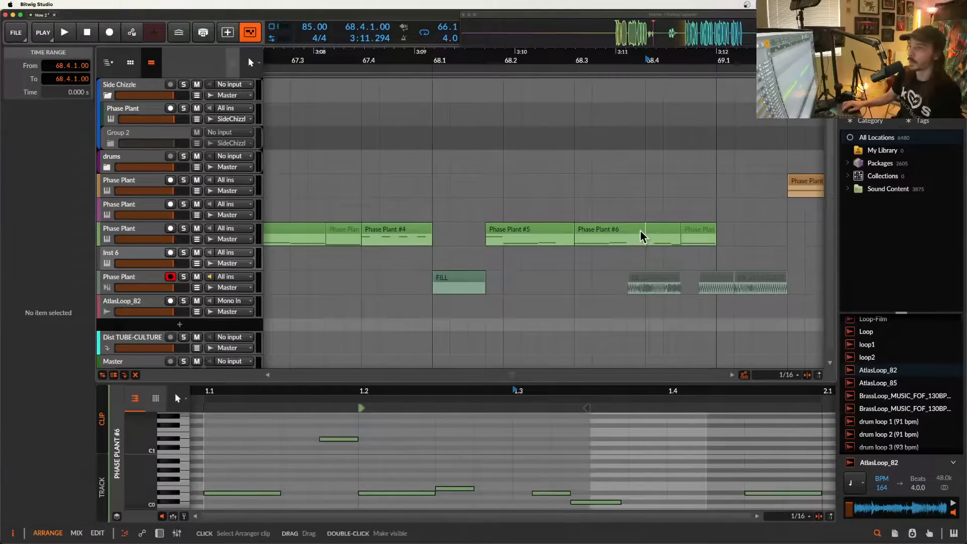
{"action": "left_click", "coordinate": [636, 229]}
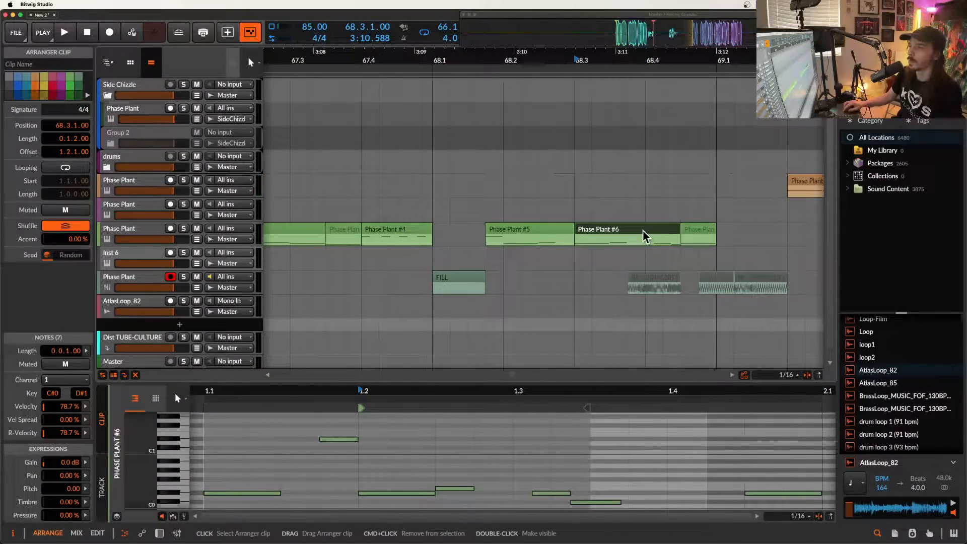
{"action": "left_click_drag", "start_coordinate": [642, 230], "coordinate": [630, 229]}
{"action": "left_click", "coordinate": [530, 229]}
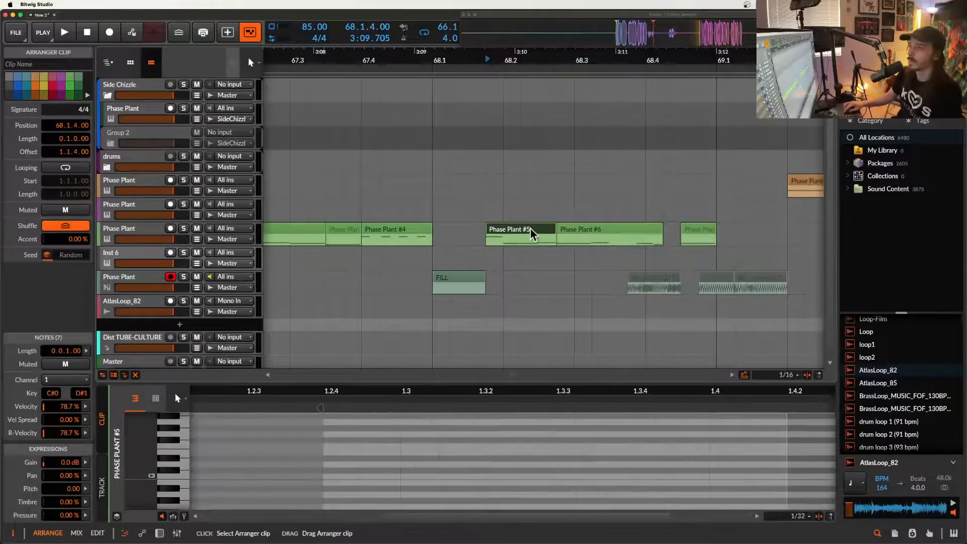
{"action": "key", "text": "space"}
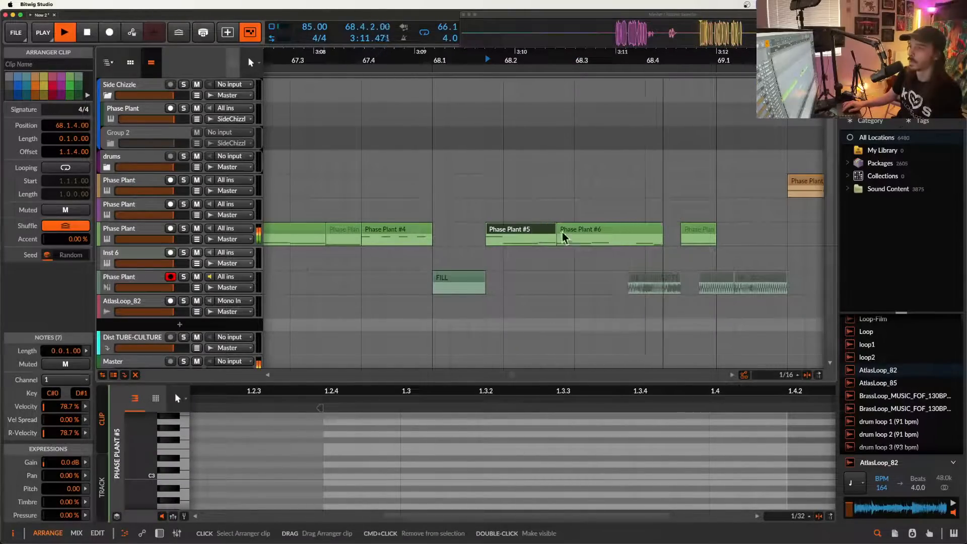
{"action": "key", "text": "space"}
Split the green Phase Plant clip at 68.3.3.00 and play back the group from 68.1.4.00.
{"action": "scroll", "coordinate": [636, 232], "scroll_direction": "up", "scroll_amount": 3}
{"action": "left_click", "coordinate": [605, 241]}
{"action": "key", "text": "super+e"}
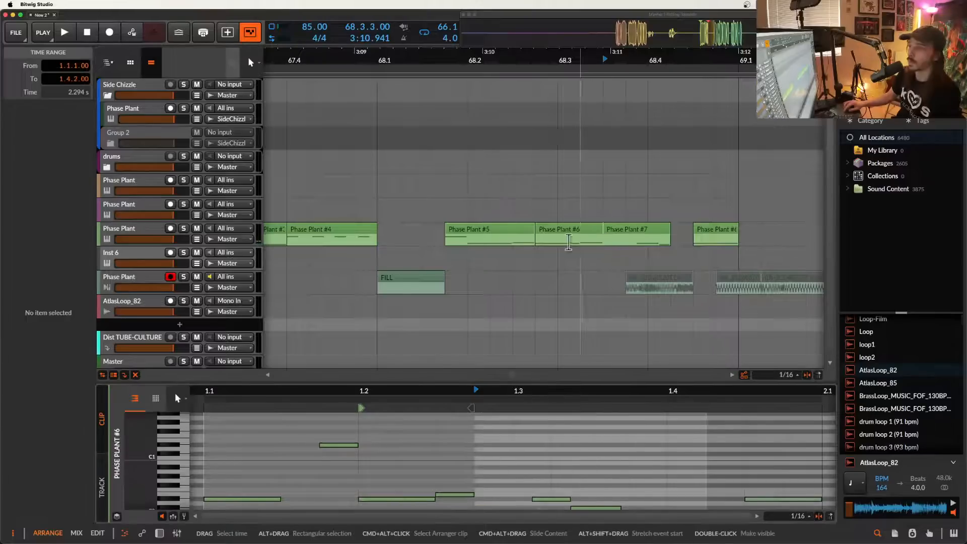
{"action": "left_click", "coordinate": [606, 240]}
{"action": "scroll", "coordinate": [606, 241], "scroll_direction": "down", "scroll_amount": 3}
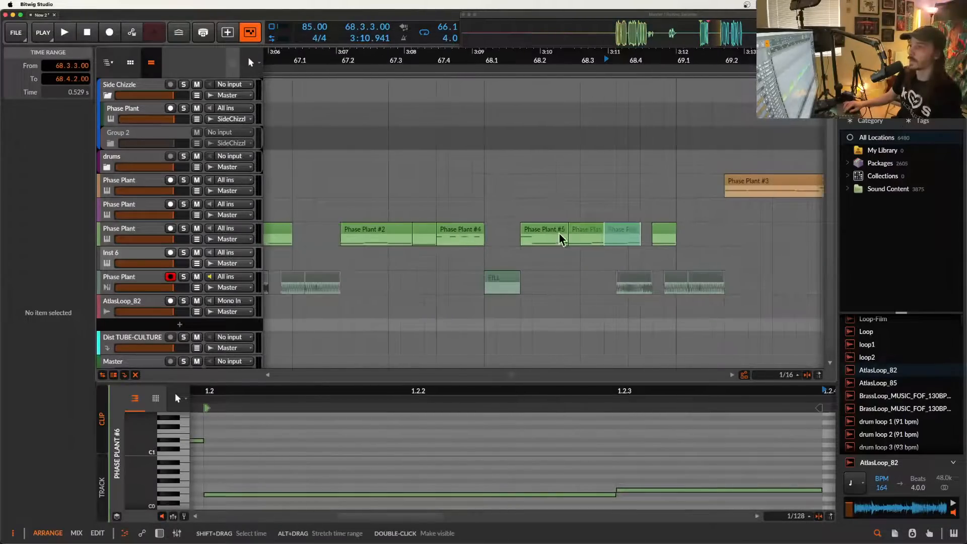
{"action": "left_click", "coordinate": [550, 231]}
{"action": "key", "text": "space"}
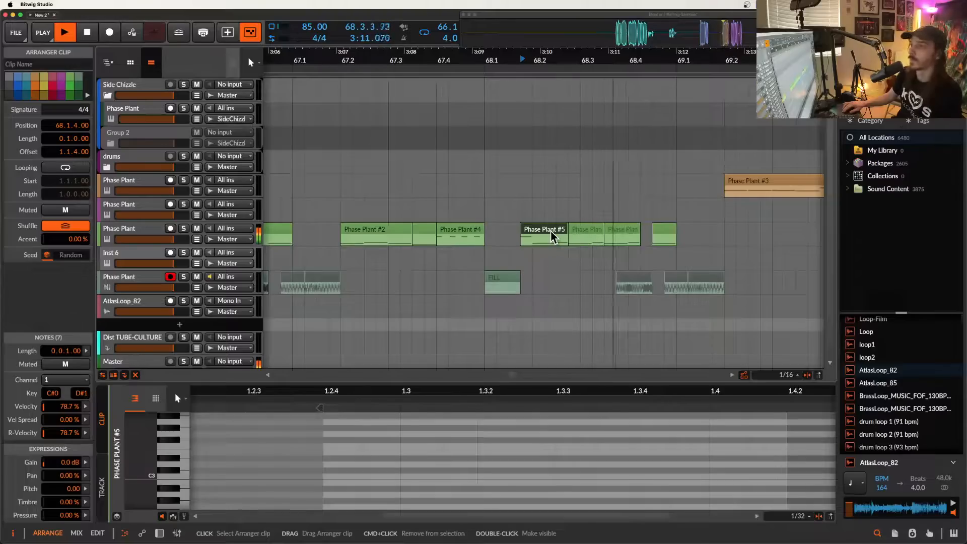
{"action": "scroll", "coordinate": [566, 233], "scroll_direction": "down", "scroll_amount": 3}
{"action": "key", "text": "space"}
Inspect the notes of the short green clip at 68.4.3.00 and audition it repeatedly.
{"action": "left_click", "coordinate": [621, 236]}
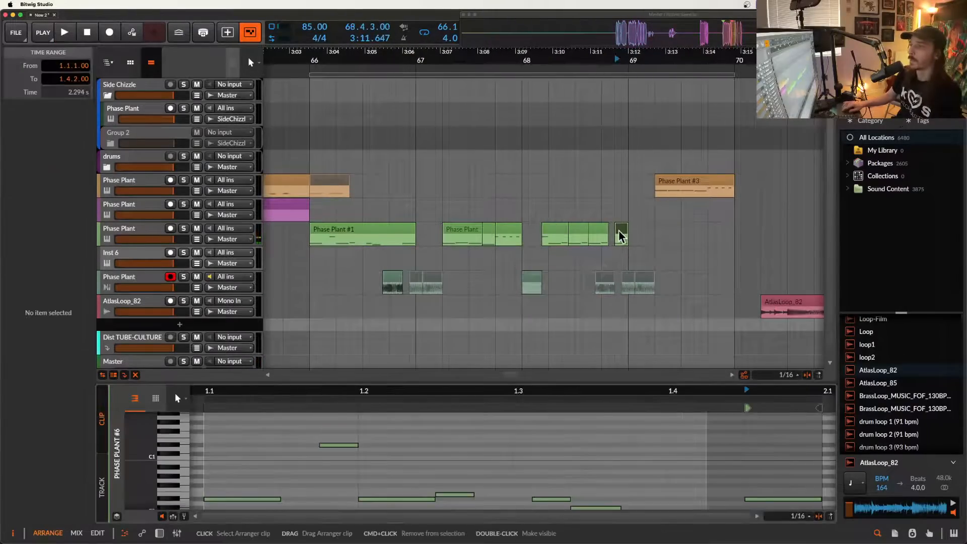
{"action": "scroll", "coordinate": [551, 458], "scroll_direction": "down", "scroll_amount": 3}
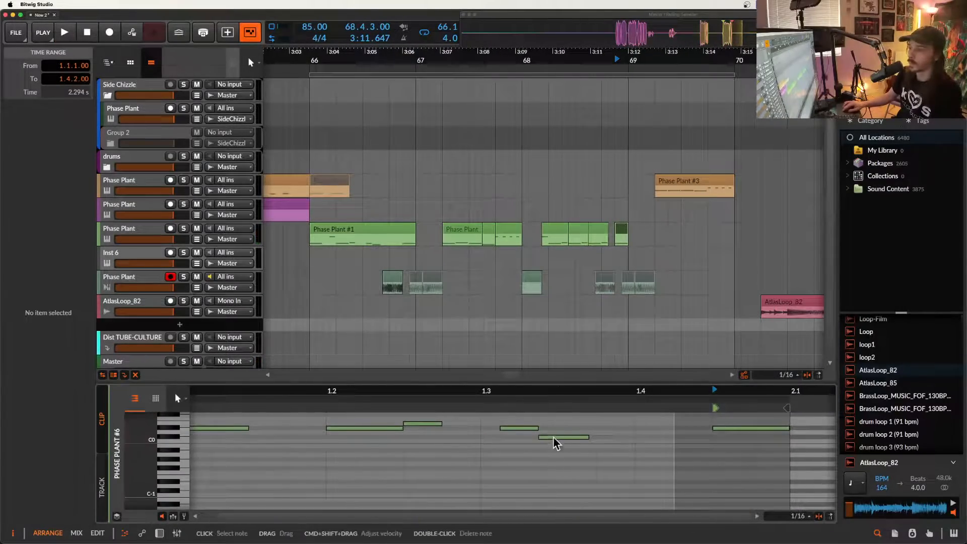
{"action": "left_click_drag", "start_coordinate": [553, 438], "coordinate": [554, 443]}
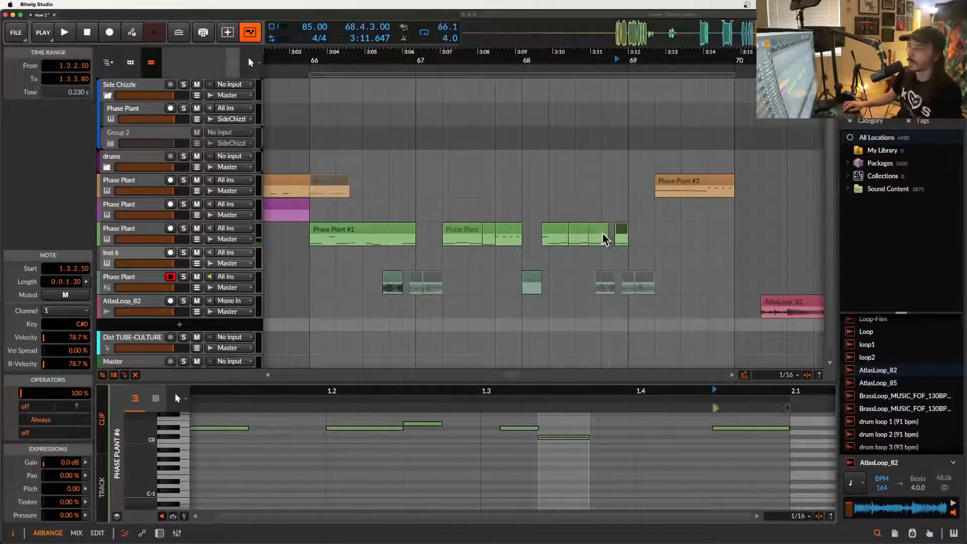
{"action": "left_click", "coordinate": [603, 234]}
{"action": "left_click", "coordinate": [624, 234]}
{"action": "key", "text": "space"}
{"action": "scroll", "coordinate": [624, 234], "scroll_direction": "up", "scroll_amount": 5}
{"action": "key", "text": "space"}
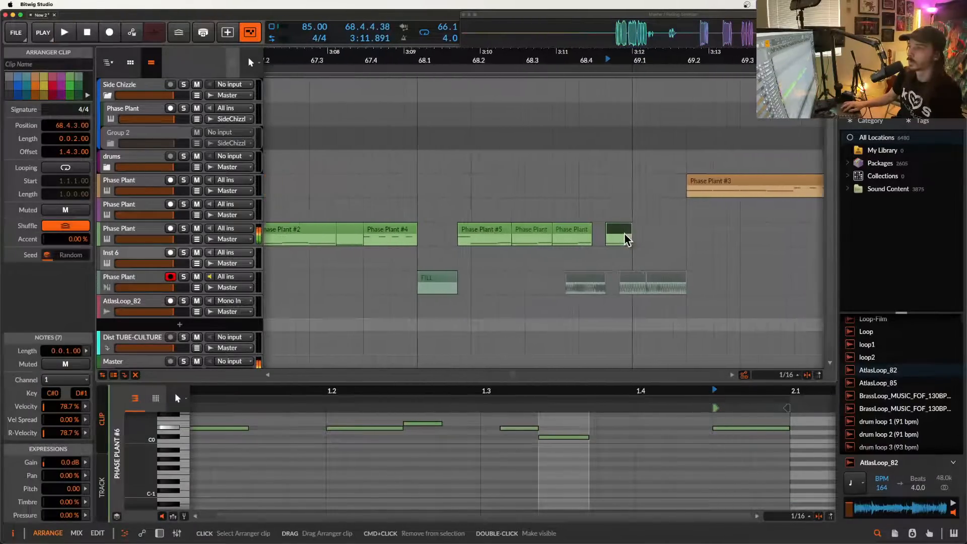
{"action": "key", "text": "space"}
{"action": "key", "text": "space"}
{"action": "key", "text": "space"}
{"action": "key", "text": "space"}
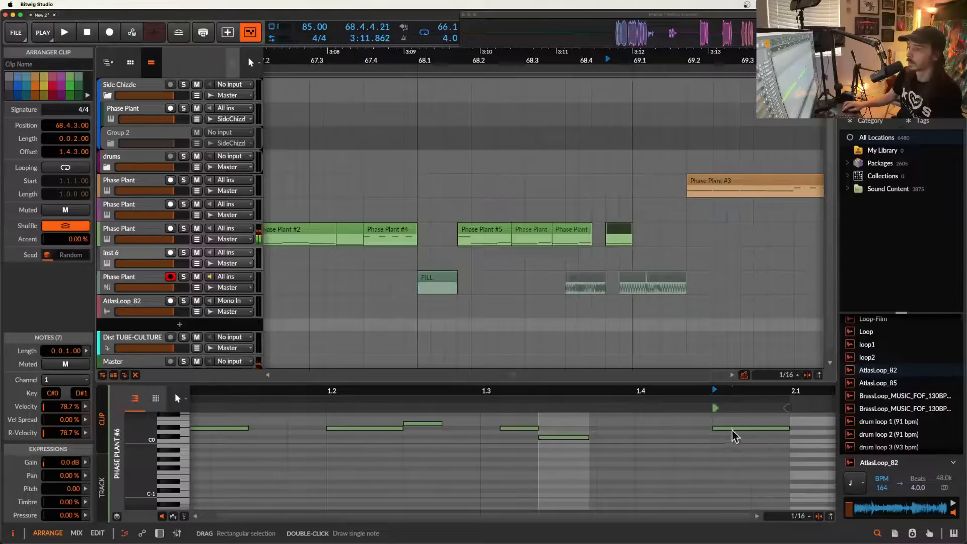
Lower the last note of the short green clip at 68.4.3.00 to C#0 and audition it.
{"action": "left_click_drag", "start_coordinate": [733, 431], "coordinate": [731, 440]}
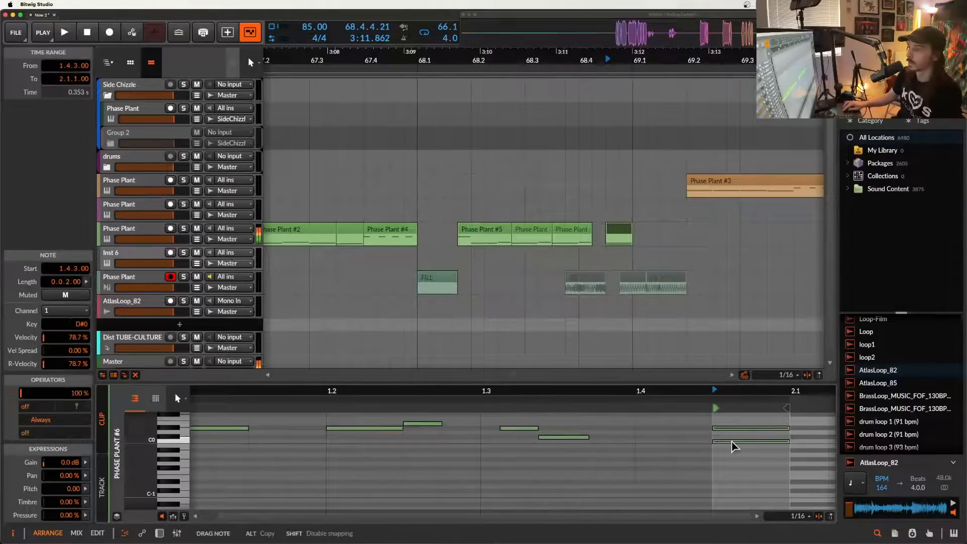
{"action": "key", "text": "space"}
{"action": "scroll", "coordinate": [622, 231], "scroll_direction": "down", "scroll_amount": 4}
{"action": "key", "text": "space"}
{"action": "scroll", "coordinate": [621, 231], "scroll_direction": "up", "scroll_amount": 5}
Time-stretch the short green clip at 68.4.3.00 to a length of 0.1.2.00, ending where the orange clip begins.
{"action": "left_click", "coordinate": [622, 231]}
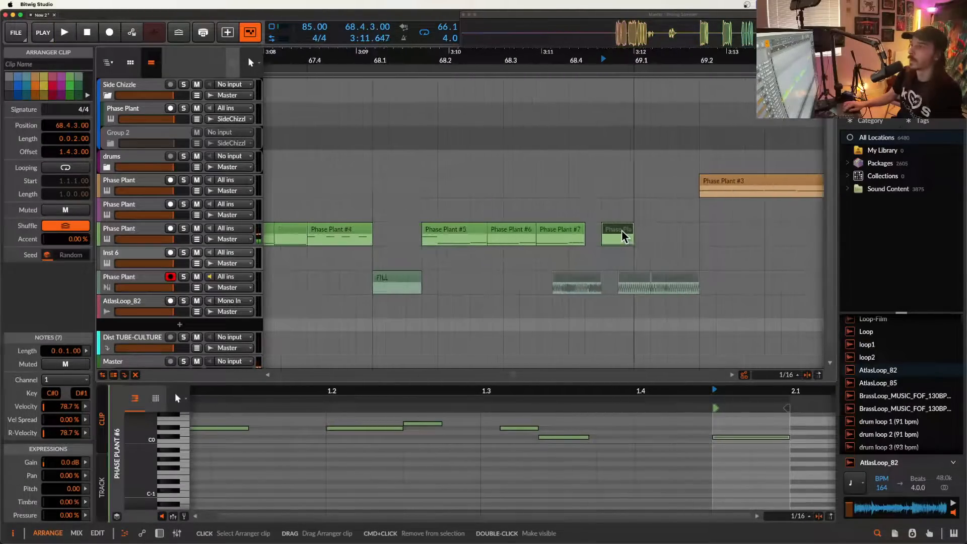
{"action": "left_click_drag", "start_coordinate": [630, 231], "coordinate": [697, 231]}
{"action": "scroll", "coordinate": [693, 230], "scroll_direction": "down", "scroll_amount": 4}
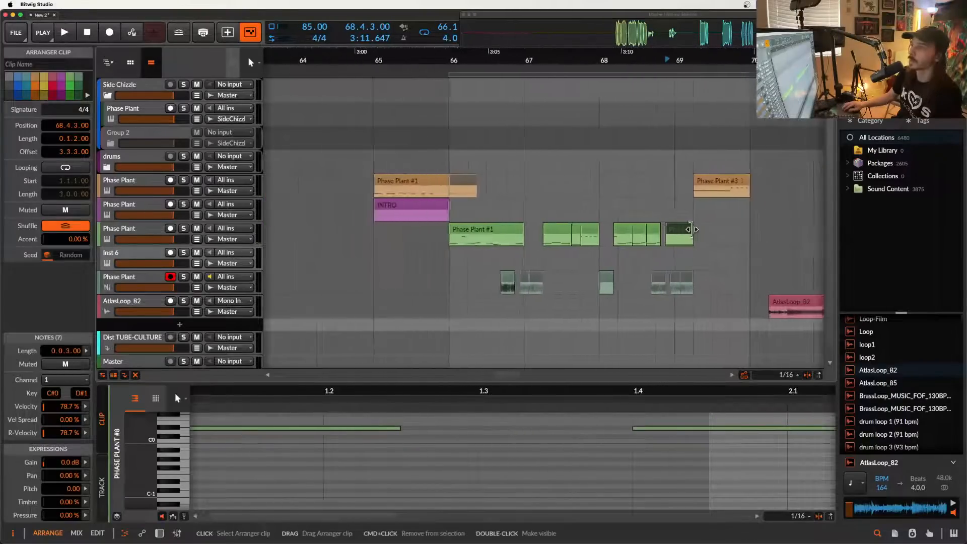
{"action": "scroll", "coordinate": [632, 229], "scroll_direction": "up", "scroll_amount": 2}
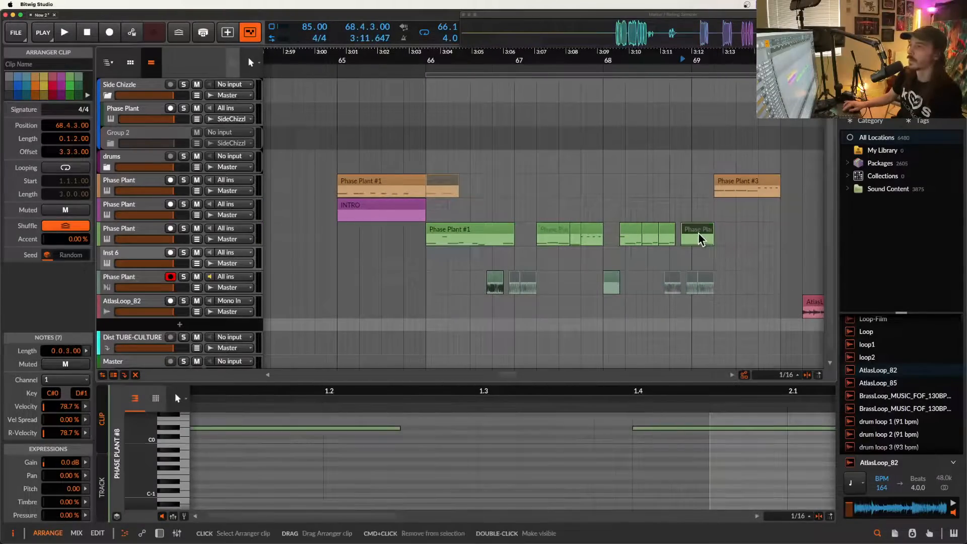
{"action": "scroll", "coordinate": [698, 233], "scroll_direction": "up", "scroll_amount": 2}
{"action": "scroll", "coordinate": [698, 233], "scroll_direction": "right", "scroll_amount": 4}
{"action": "mouse_move", "coordinate": [575, 226]}
{"action": "left_mouse_down"}
{"action": "mouse_move", "coordinate": [616, 225]}
{"action": "mouse_move", "coordinate": [575, 226]}
{"action": "left_mouse_up"}
{"action": "scroll", "coordinate": [576, 227], "scroll_direction": "down", "scroll_amount": 1}
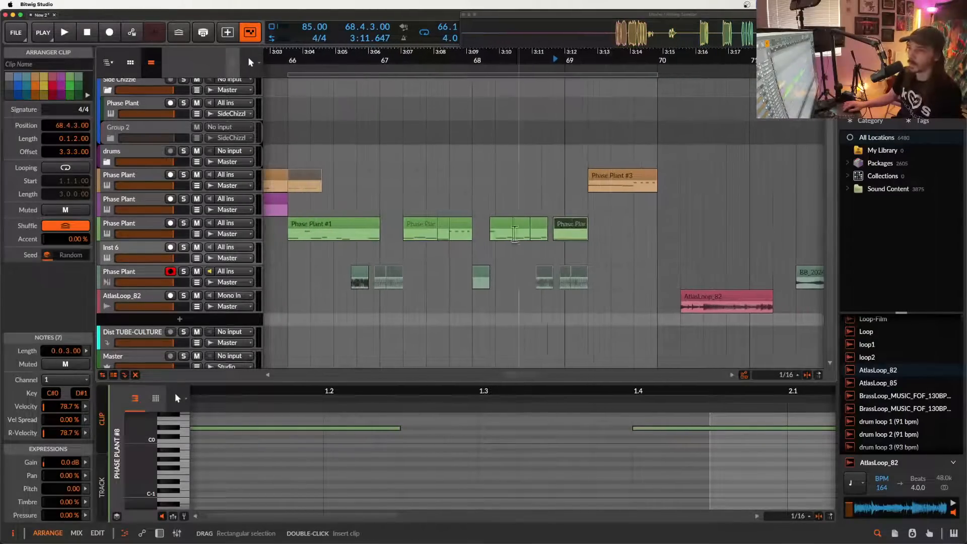
Play back the whole phrase from the green clip at 66.1.1.00.
{"action": "left_click", "coordinate": [355, 226]}
{"action": "key", "text": "space"}
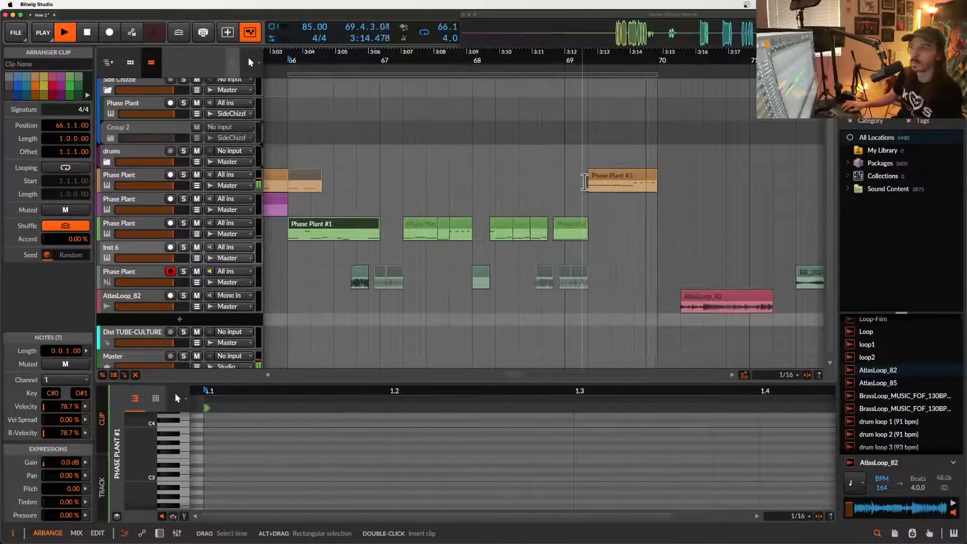
{"action": "scroll", "coordinate": [584, 181], "scroll_direction": "down", "scroll_amount": 3}
{"action": "scroll", "coordinate": [584, 181], "scroll_direction": "up", "scroll_amount": 1}
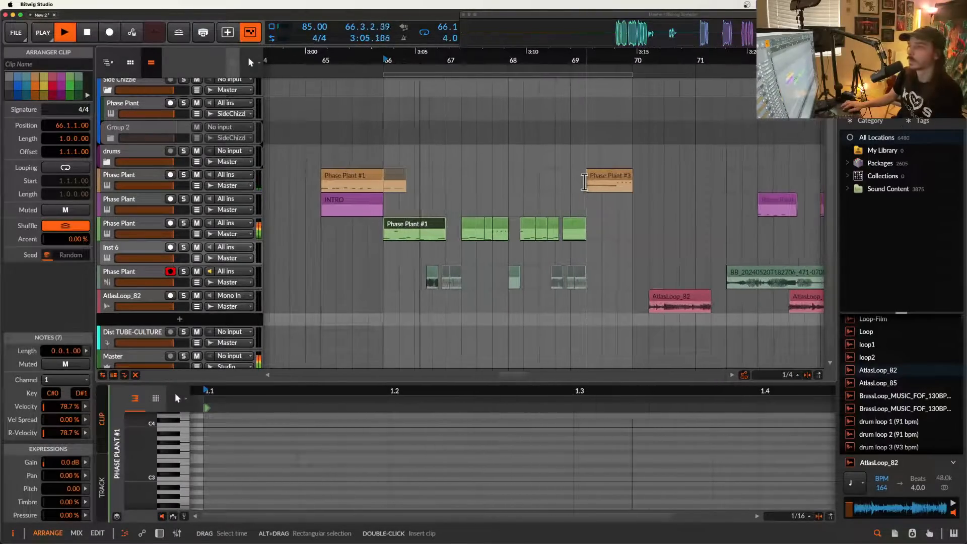
{"action": "scroll", "coordinate": [604, 281], "scroll_direction": "up", "scroll_amount": 1}
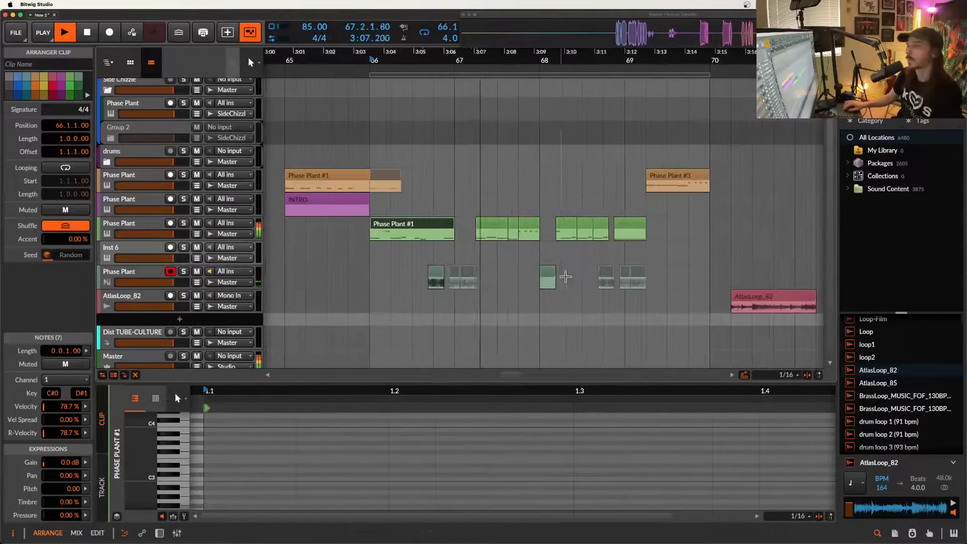
Replace the FILL clip at 68.1.1.00 with an unmuted copy of the last recording slice before 69.2.1.00 and audition it.
{"action": "left_click", "coordinate": [605, 281]}
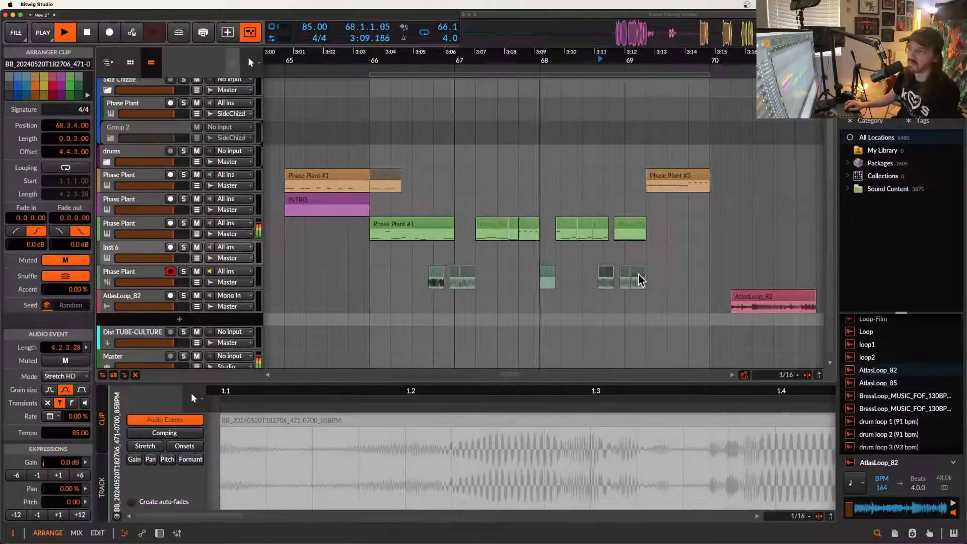
{"action": "left_click_drag", "start_coordinate": [640, 279], "coordinate": [555, 279]}
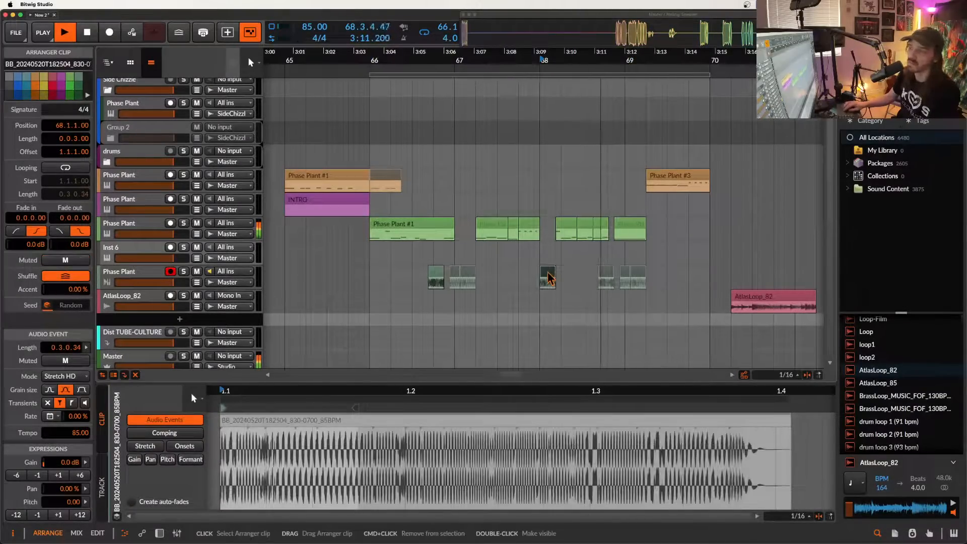
{"action": "scroll", "coordinate": [549, 279], "scroll_direction": "up", "scroll_amount": 2}
{"action": "scroll", "coordinate": [549, 278], "scroll_direction": "up", "scroll_amount": 3}
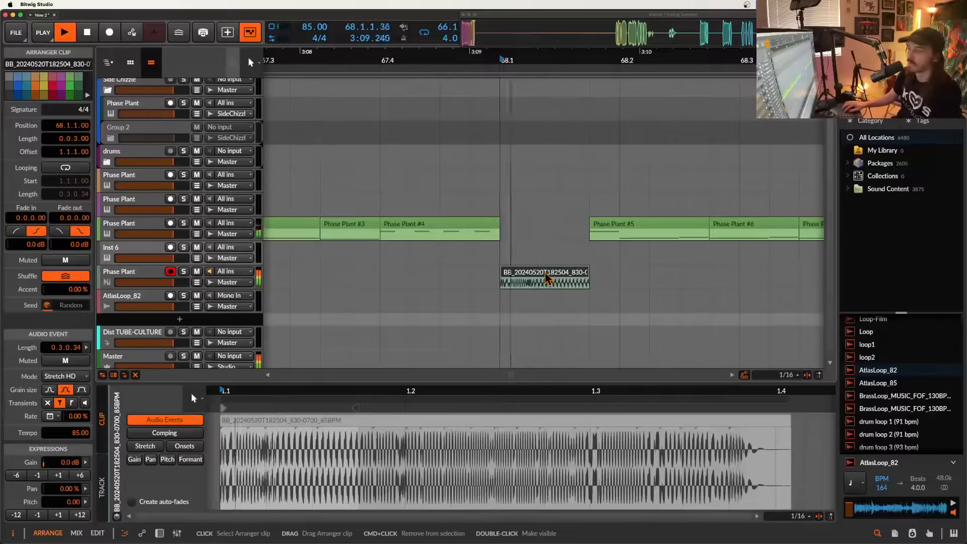
Split the green clip at 68.2.1.00 and shorten its first piece to 0.0.0.50, starting at 68.1.4.50.
{"action": "scroll", "coordinate": [594, 277], "scroll_direction": "up", "scroll_amount": 3}
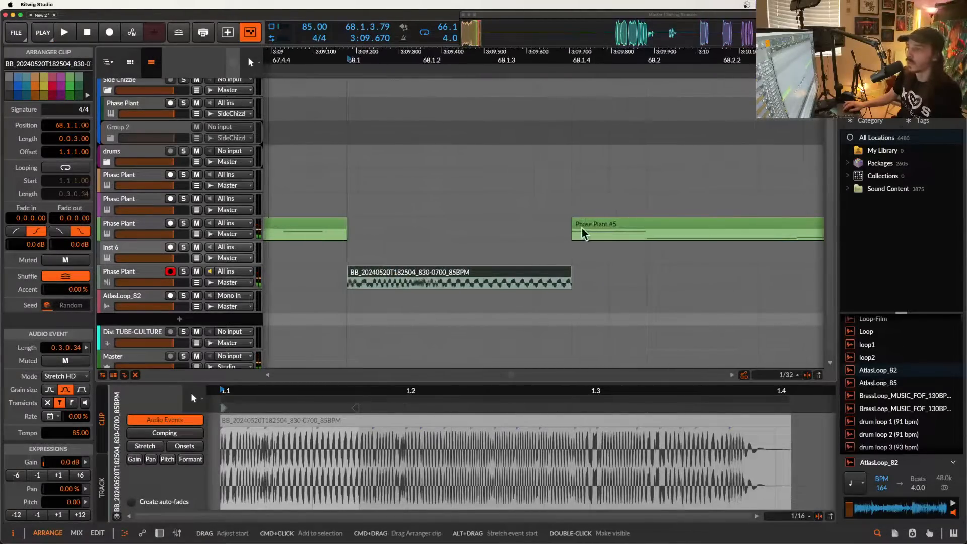
{"action": "left_click", "coordinate": [644, 233]}
{"action": "key", "text": "super+e"}
{"action": "mouse_move", "coordinate": [644, 224]}
{"action": "left_mouse_down"}
{"action": "mouse_move", "coordinate": [606, 224]}
{"action": "mouse_move", "coordinate": [632, 225]}
{"action": "left_mouse_up"}
Split the recording slice at 68.1.3.50 and duplicate its 0.0.0.50 end piece to 68.1.4.00.
{"action": "left_click", "coordinate": [535, 282]}
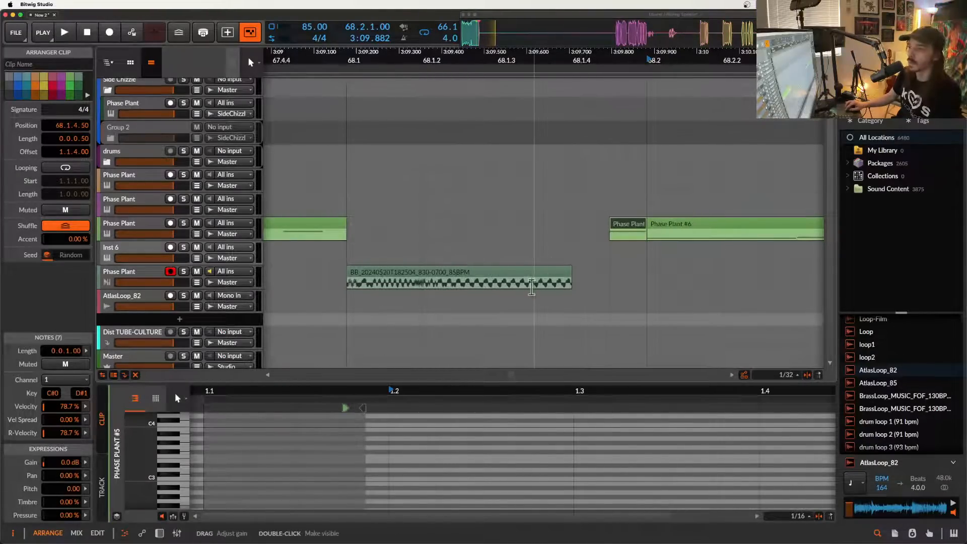
{"action": "left_click", "coordinate": [551, 273]}
{"action": "key", "text": "super+d"}
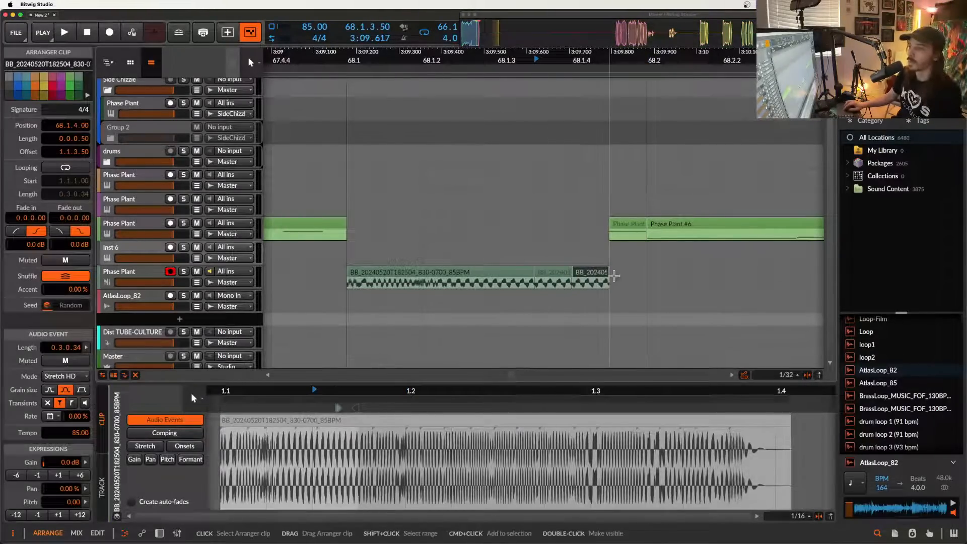
Raise the pitch of the duplicated piece at 68.1.4.00 by 12 semitones and give it a 0.0.0.50 fade-in.
{"action": "left_click", "coordinate": [82, 515]}
{"action": "left_click_drag", "start_coordinate": [573, 282], "coordinate": [625, 281]}
{"action": "scroll", "coordinate": [626, 281], "scroll_direction": "down", "scroll_amount": 5}
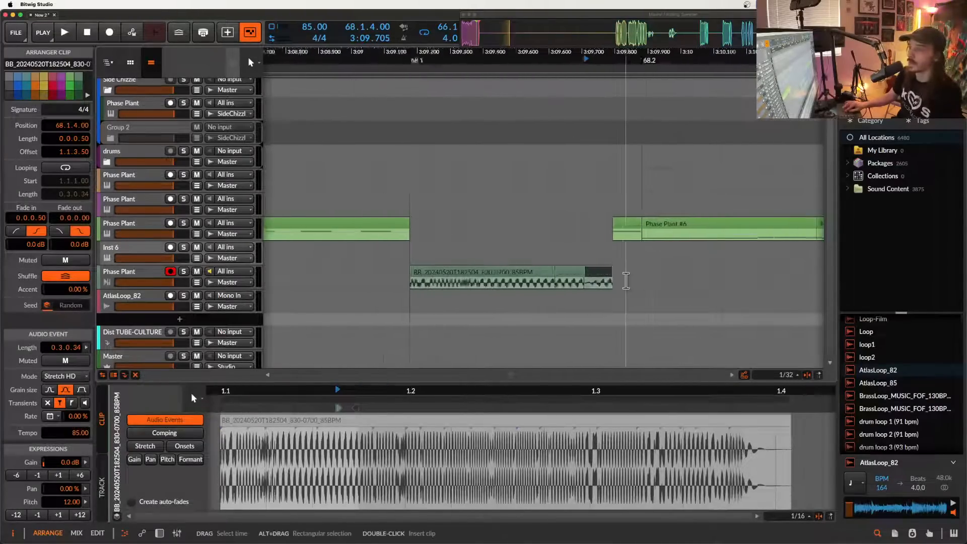
Delete the short recording piece at 68.1.3.50 and play back from the slice at 68.1.1.00.
{"action": "scroll", "coordinate": [600, 280], "scroll_direction": "up", "scroll_amount": 5}
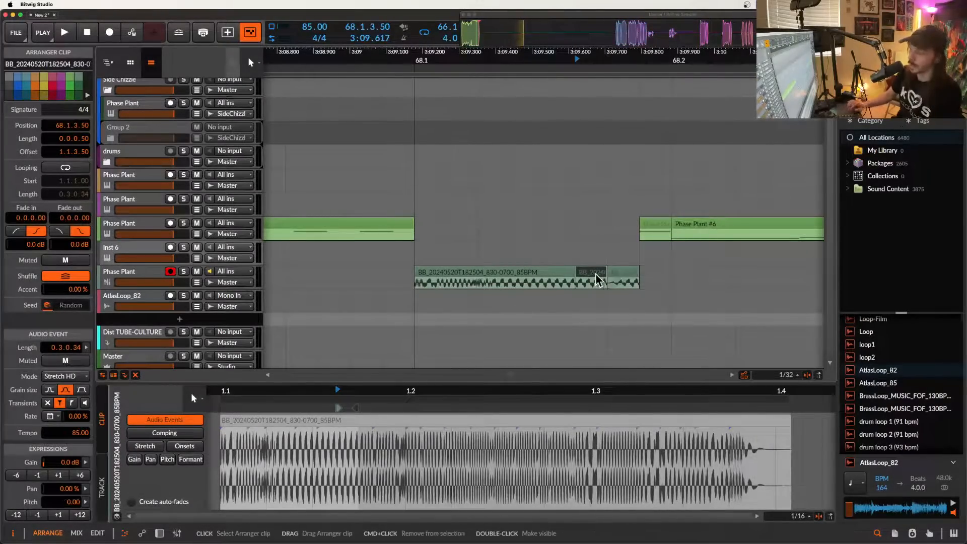
{"action": "key", "text": "Delete"}
{"action": "left_click", "coordinate": [519, 280]}
{"action": "scroll", "coordinate": [522, 280], "scroll_direction": "down", "scroll_amount": 5}
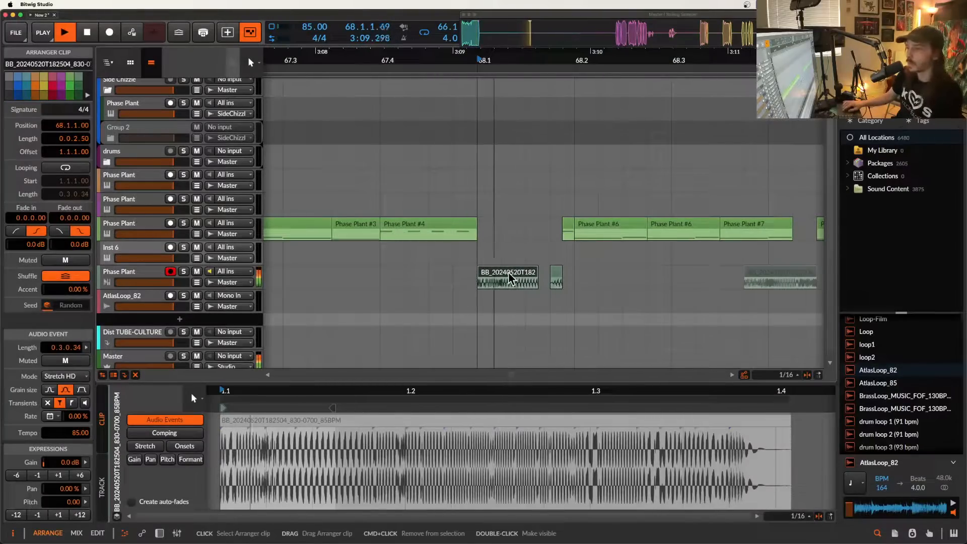
Shorten the fade-in of the recording piece at 68.1.4.00 to 0.0.0.19 and audition it.
{"action": "scroll", "coordinate": [544, 280], "scroll_direction": "up", "scroll_amount": 4}
{"action": "scroll", "coordinate": [544, 281], "scroll_direction": "up", "scroll_amount": 3}
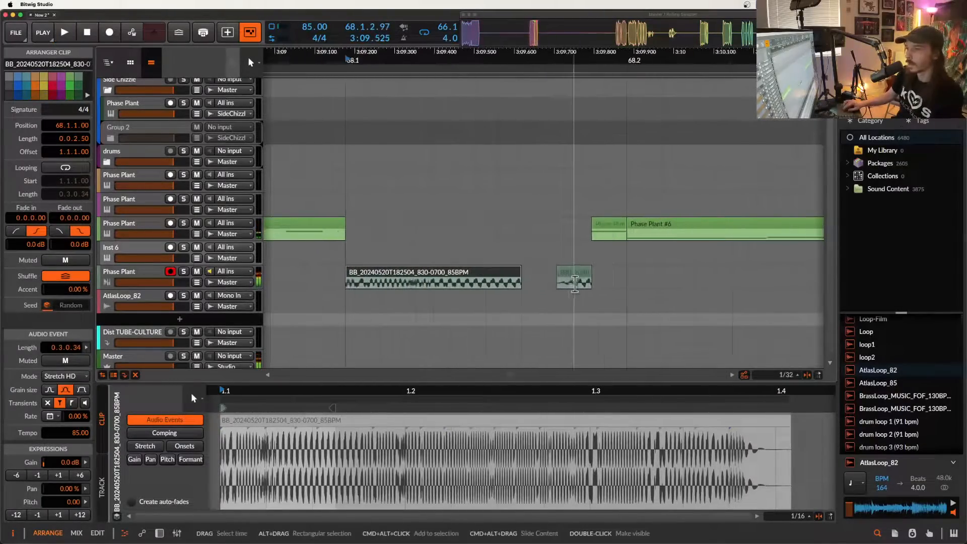
{"action": "left_click_drag", "start_coordinate": [583, 282], "coordinate": [525, 280]}
{"action": "key", "text": "space"}
{"action": "scroll", "coordinate": [540, 281], "scroll_direction": "down", "scroll_amount": 2}
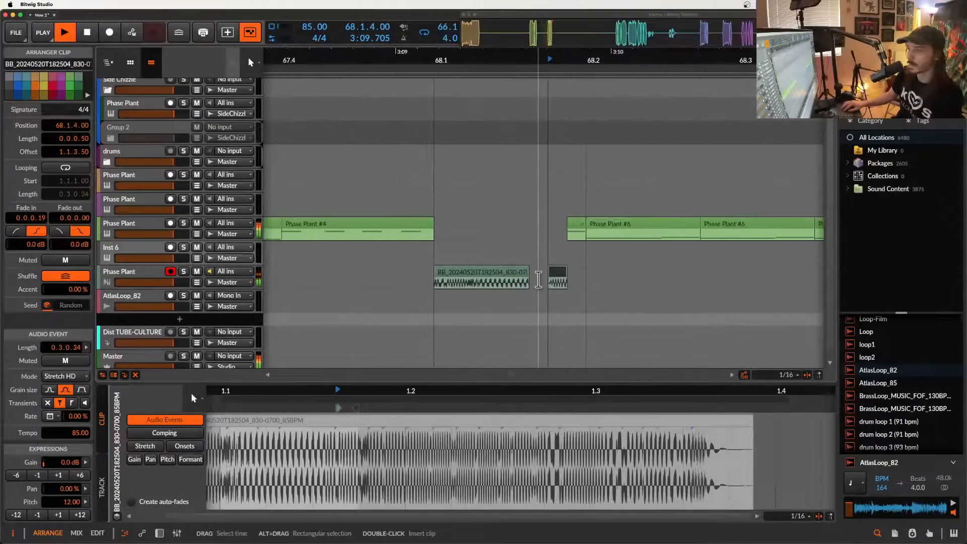
{"action": "key", "text": "space"}
Play back the transition into the recording slices from the green clip at 67.4.1.00.
{"action": "scroll", "coordinate": [357, 231], "scroll_direction": "down", "scroll_amount": 2}
{"action": "left_click", "coordinate": [356, 231]}
{"action": "key", "text": "space"}
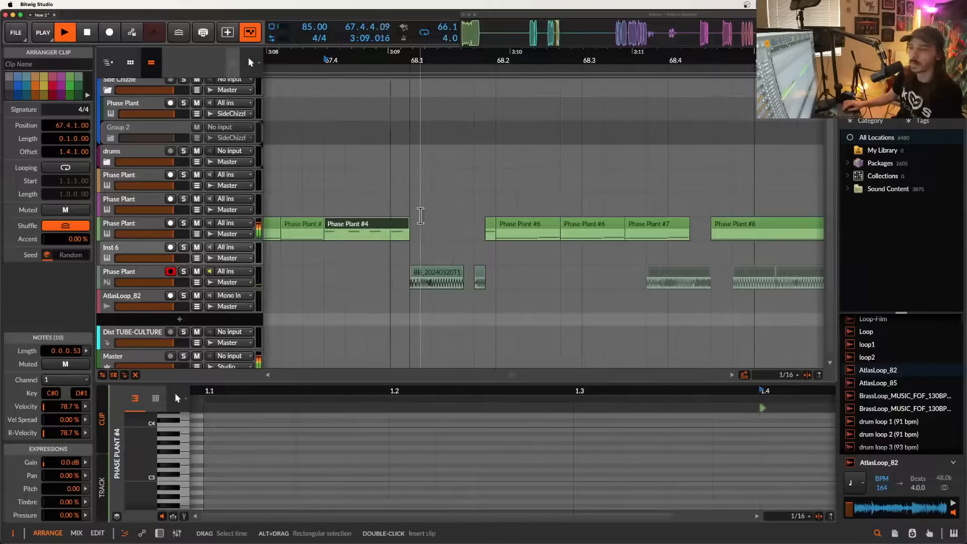
{"action": "scroll", "coordinate": [525, 182], "scroll_direction": "up", "scroll_amount": 1}
{"action": "scroll", "coordinate": [461, 276], "scroll_direction": "up", "scroll_amount": 4}
{"action": "key", "text": "space"}
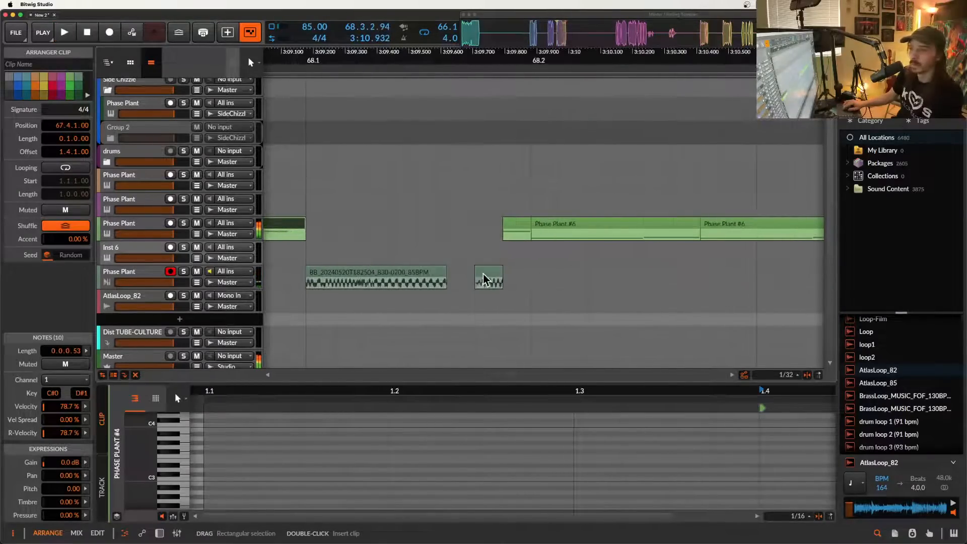
Move the short pitched-up piece slightly earlier, close behind the longer recording slice, and play back from 67.4.1.00.
{"action": "left_click_drag", "start_coordinate": [486, 280], "coordinate": [469, 279]}
{"action": "left_click", "coordinate": [297, 229]}
{"action": "key", "text": "space"}
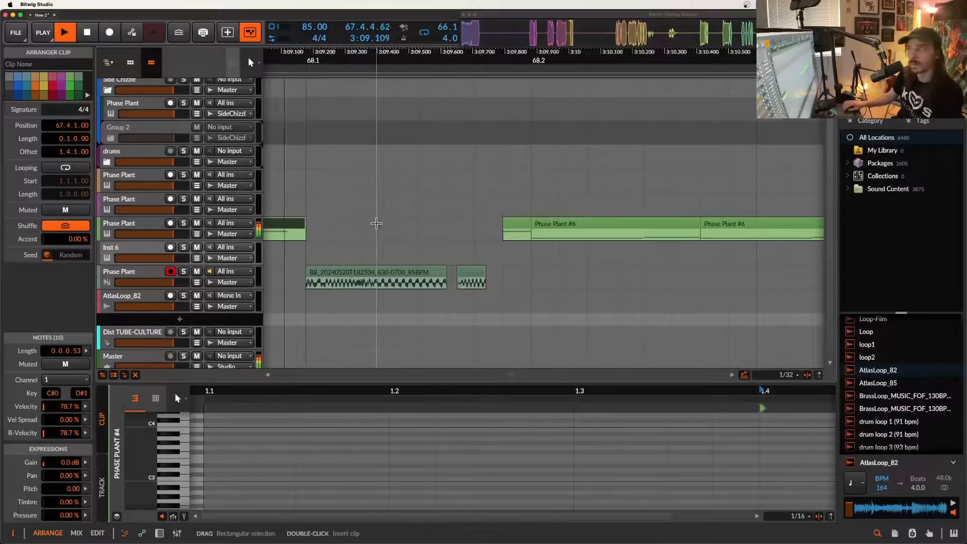
{"action": "scroll", "coordinate": [420, 249], "scroll_direction": "up", "scroll_amount": 2}
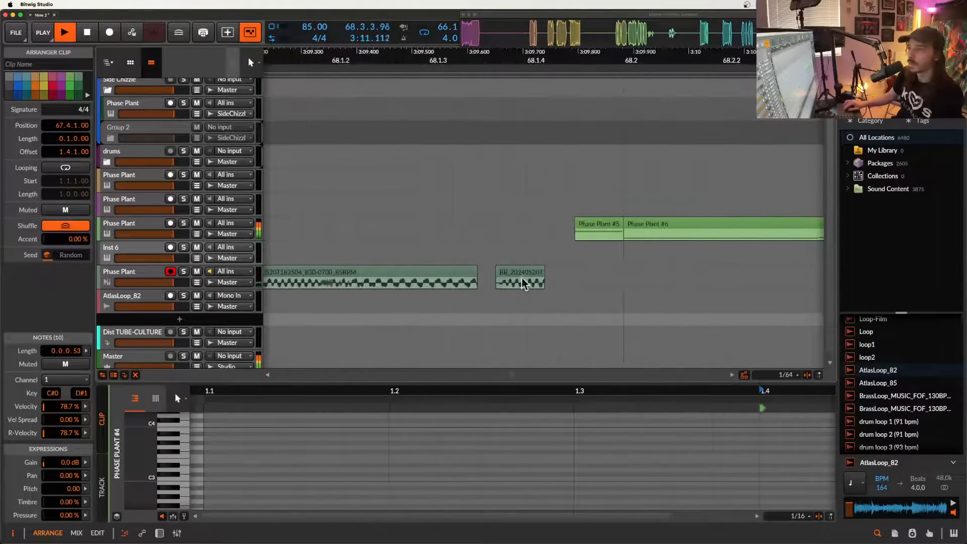
Play back the four-bar phrase and stop with the green Phase Plant clip at 66.1.1.00 selected.
{"action": "scroll", "coordinate": [542, 273], "scroll_direction": "down", "scroll_amount": 5}
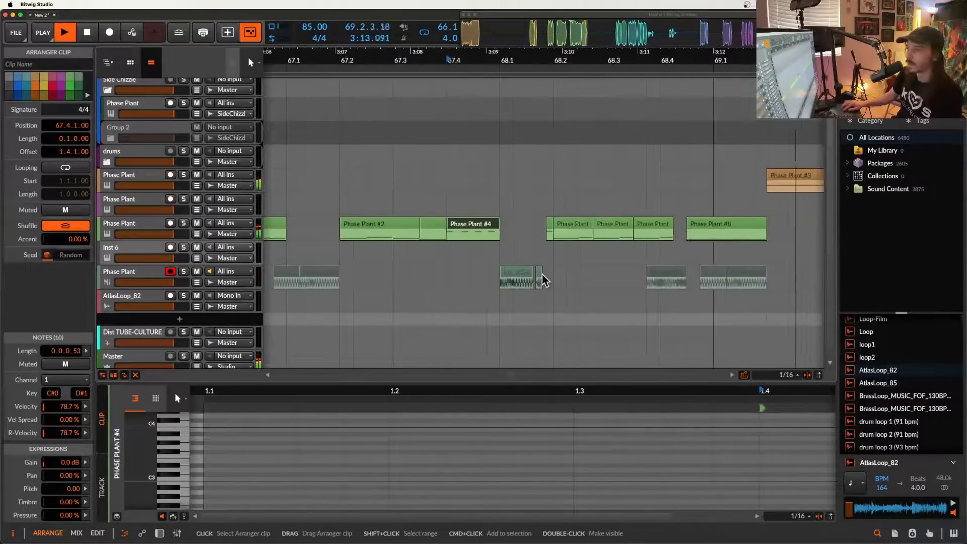
{"action": "scroll", "coordinate": [747, 254], "scroll_direction": "down", "scroll_amount": 5}
{"action": "scroll", "coordinate": [744, 231], "scroll_direction": "down", "scroll_amount": 3}
{"action": "scroll", "coordinate": [744, 230], "scroll_direction": "down", "scroll_amount": 2}
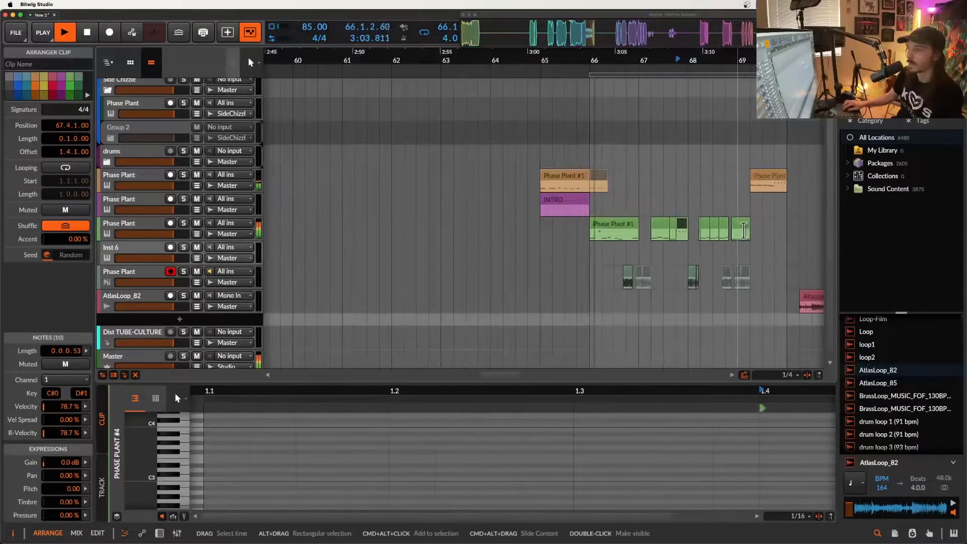
{"action": "left_click", "coordinate": [633, 225]}
{"action": "scroll", "coordinate": [632, 226], "scroll_direction": "down", "scroll_amount": 4}
{"action": "key", "text": "space"}
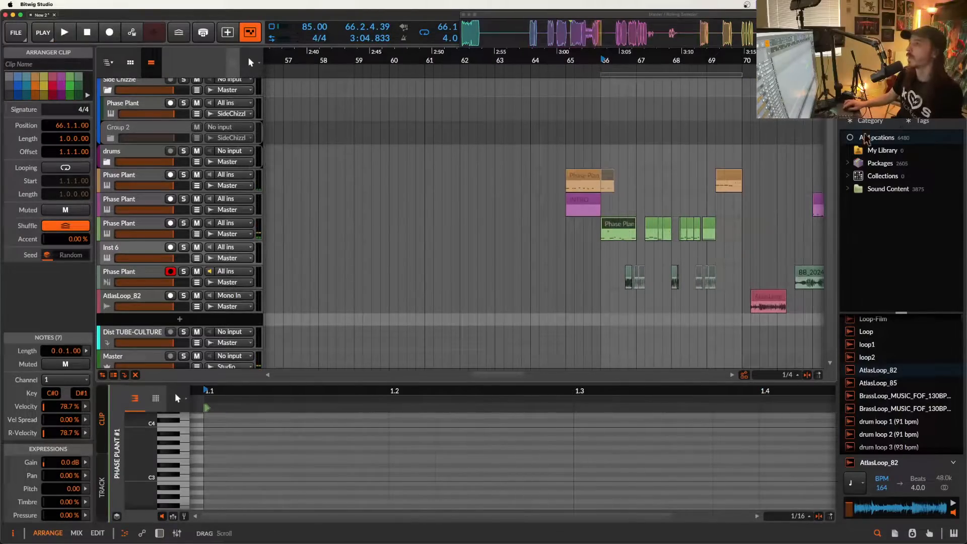
Clear the current sample filter and search the library for Alckemy snare samples.
{"action": "left_click", "coordinate": [952, 67]}
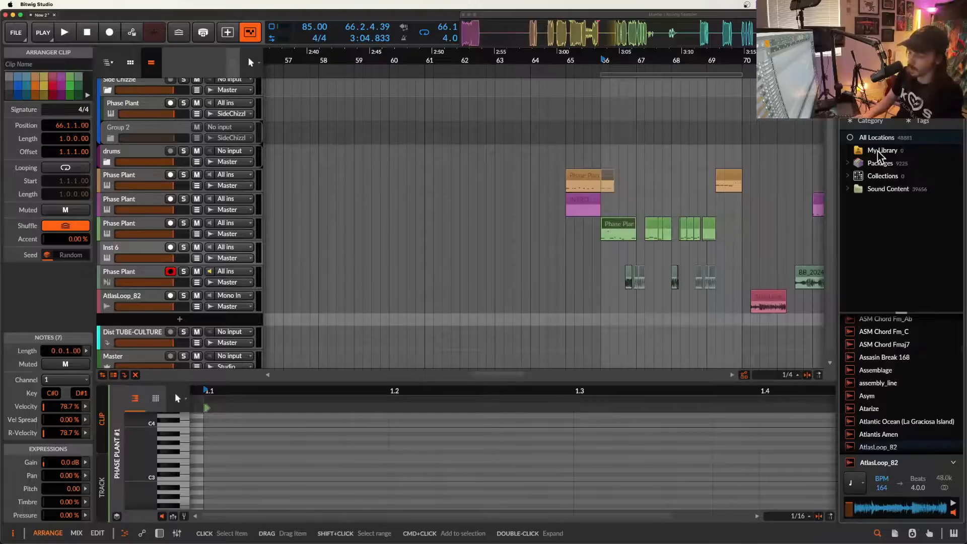
{"action": "type", "text": "snare"}
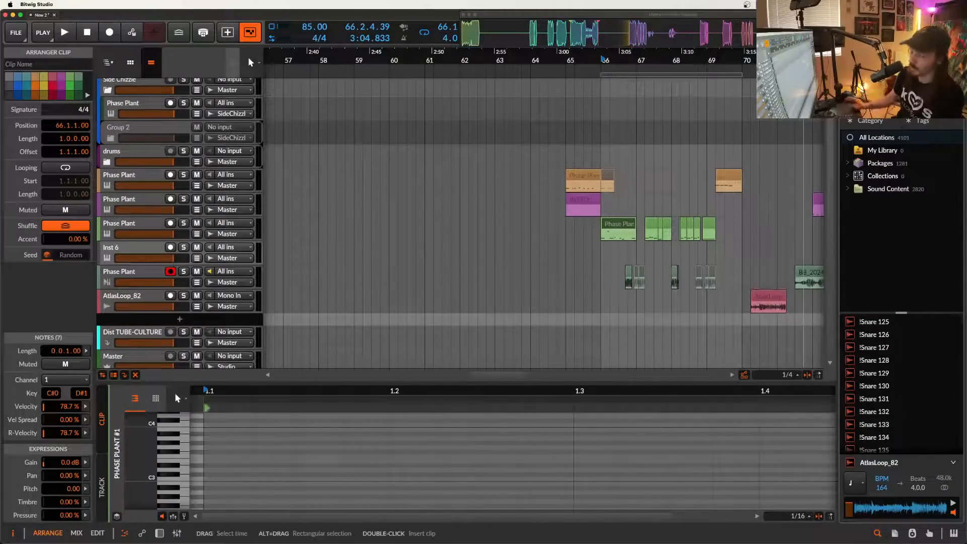
{"action": "key", "text": "BackSpace"}
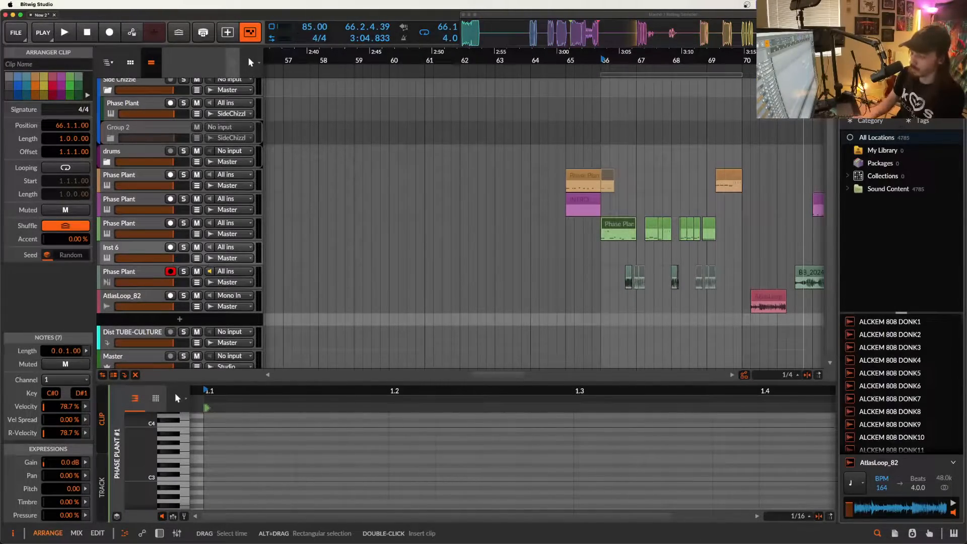
{"action": "type", "text": "snare"}
Audition the Alckemy Snare:clap samples at intervals through the list and settle on Alckemy Snare:clap76.
{"action": "left_click", "coordinate": [908, 387]}
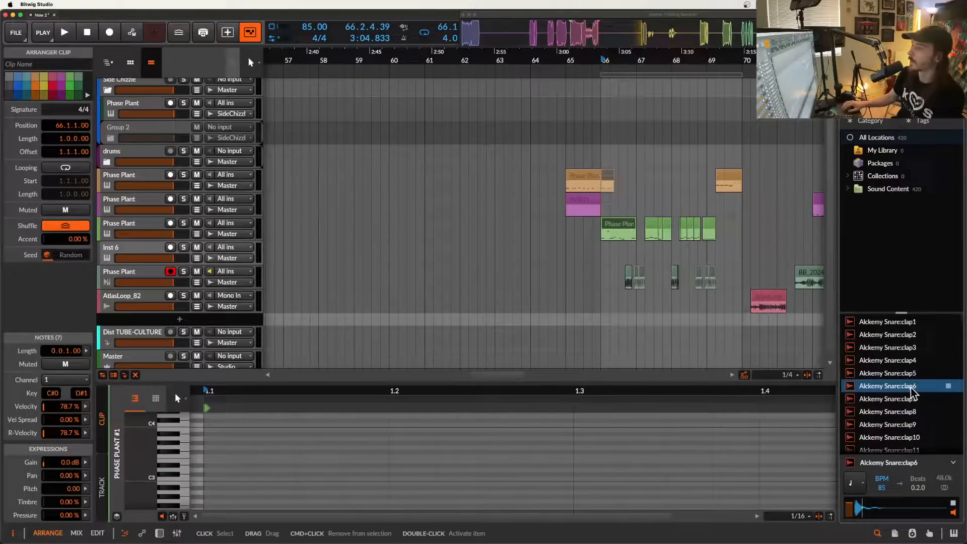
{"action": "left_click", "coordinate": [898, 409]}
{"action": "scroll", "coordinate": [897, 406], "scroll_direction": "down", "scroll_amount": 2}
{"action": "scroll", "coordinate": [896, 406], "scroll_direction": "down", "scroll_amount": 1}
{"action": "left_click", "coordinate": [887, 397]}
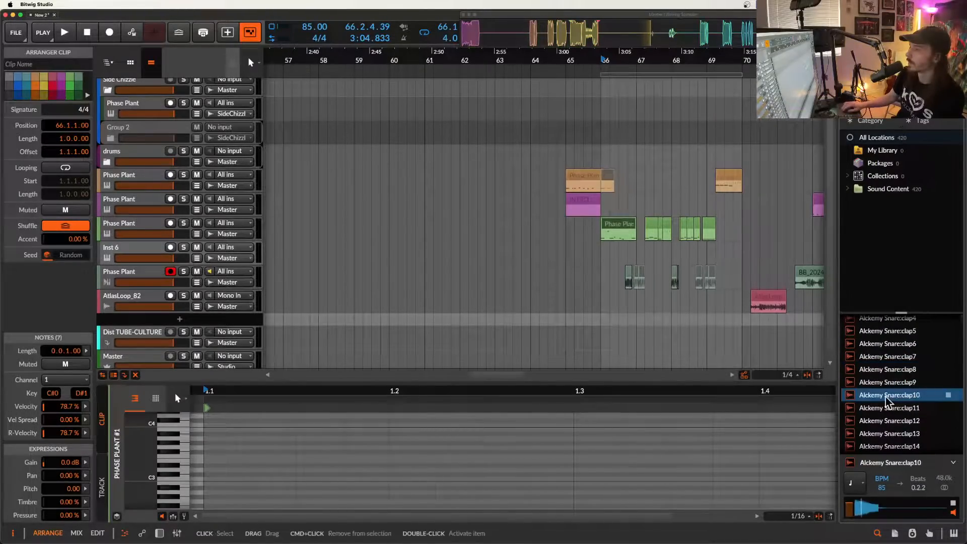
{"action": "scroll", "coordinate": [885, 397], "scroll_direction": "down", "scroll_amount": 5}
{"action": "left_click", "coordinate": [886, 397]}
{"action": "scroll", "coordinate": [887, 402], "scroll_direction": "down", "scroll_amount": 6}
{"action": "left_click", "coordinate": [886, 400]}
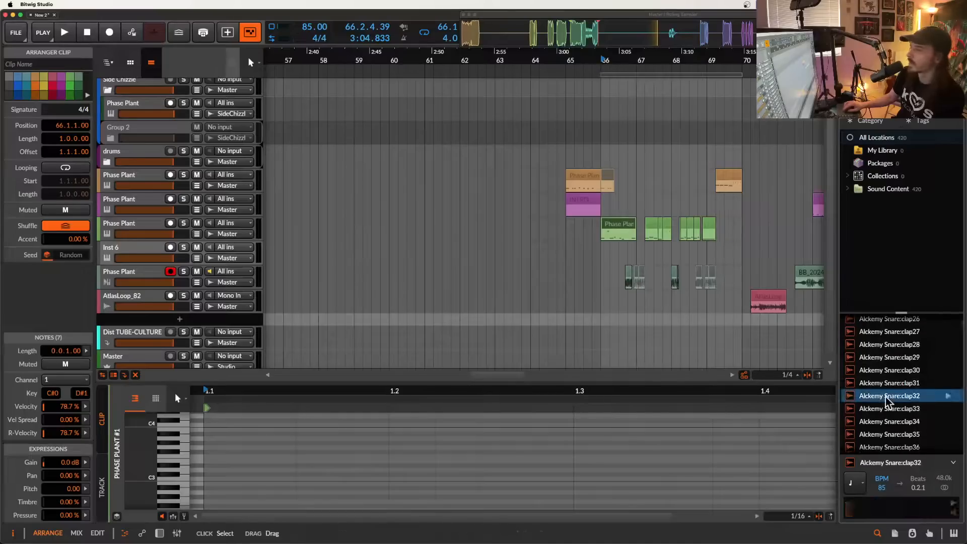
{"action": "scroll", "coordinate": [886, 402], "scroll_direction": "down", "scroll_amount": 6}
{"action": "left_click", "coordinate": [888, 401]}
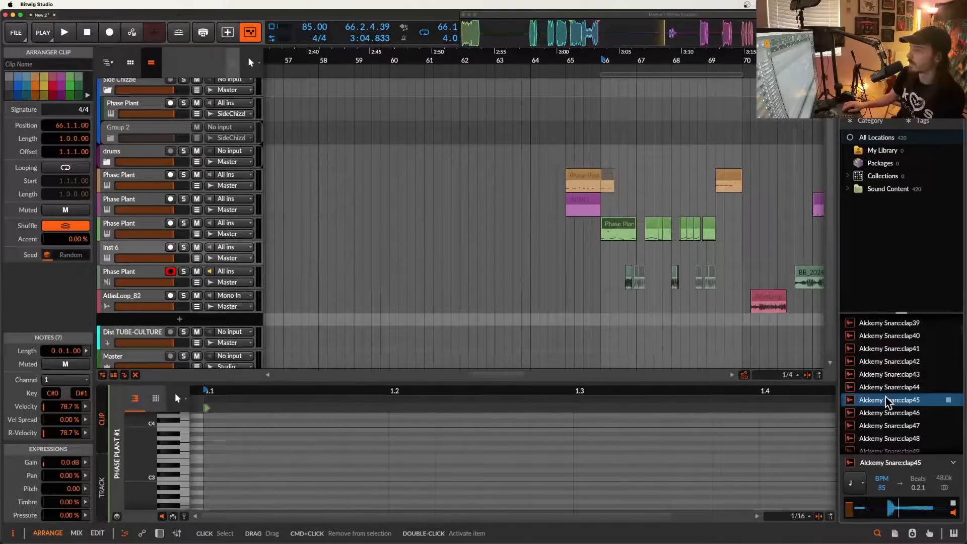
{"action": "scroll", "coordinate": [886, 402], "scroll_direction": "down", "scroll_amount": 5}
{"action": "left_click", "coordinate": [888, 400]}
{"action": "scroll", "coordinate": [887, 401], "scroll_direction": "down", "scroll_amount": 6}
{"action": "left_click", "coordinate": [888, 399]}
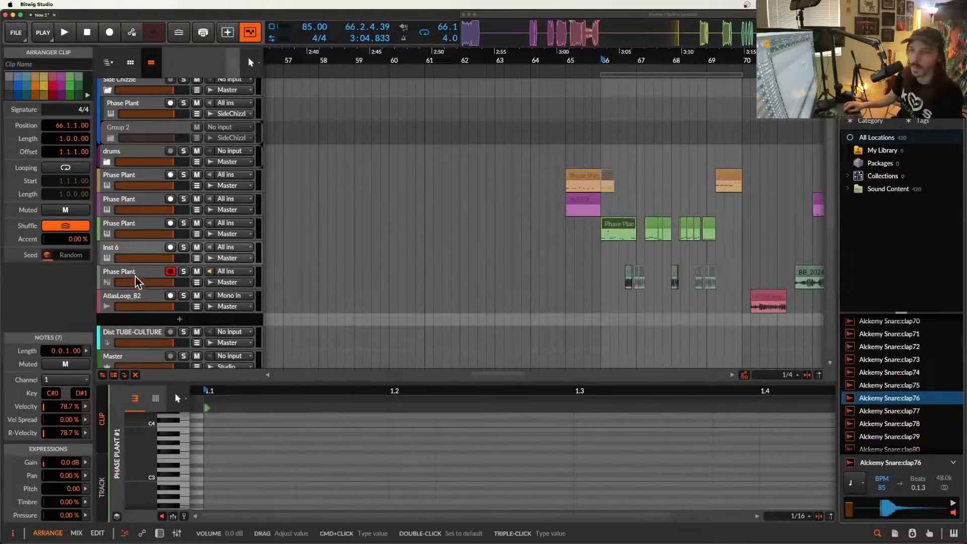
Add an audio track below AtlasLoop_82 and place Alckemy Snare:clap76 on the AtlasLoop_82 track at 66.3.1.00.
{"action": "left_click", "coordinate": [116, 225]}
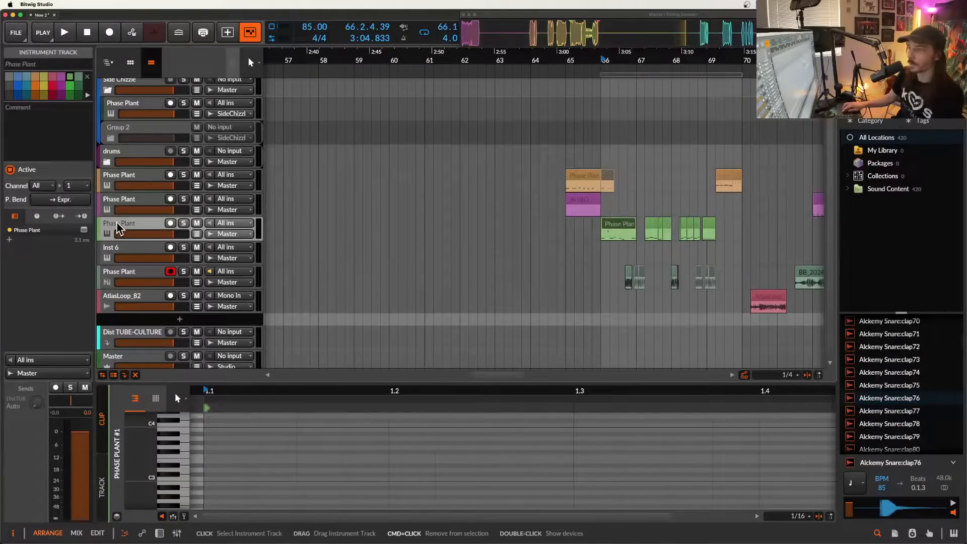
{"action": "left_click", "coordinate": [115, 302]}
{"action": "key", "text": "super+shift+t"}
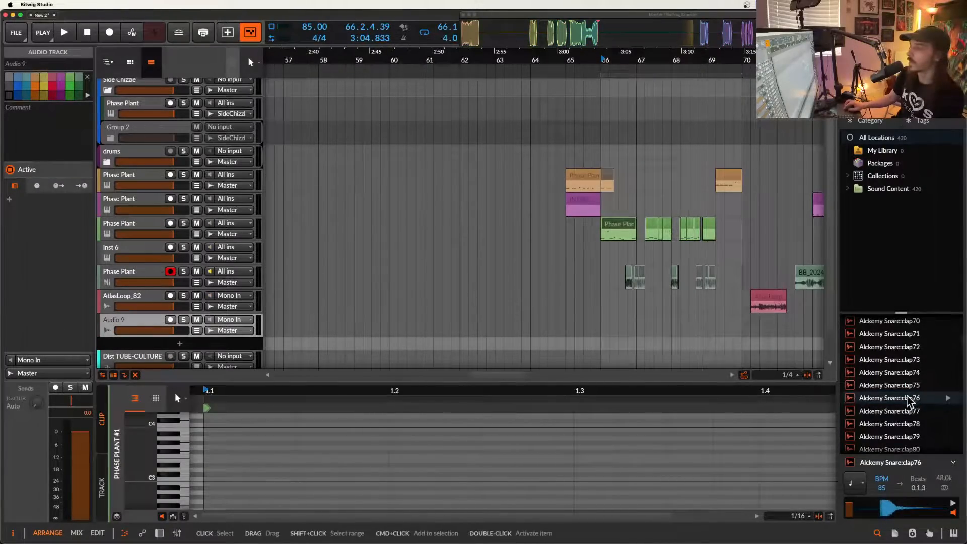
{"action": "left_click_drag", "start_coordinate": [910, 401], "coordinate": [622, 304]}
{"action": "scroll", "coordinate": [621, 304], "scroll_direction": "up", "scroll_amount": 10}
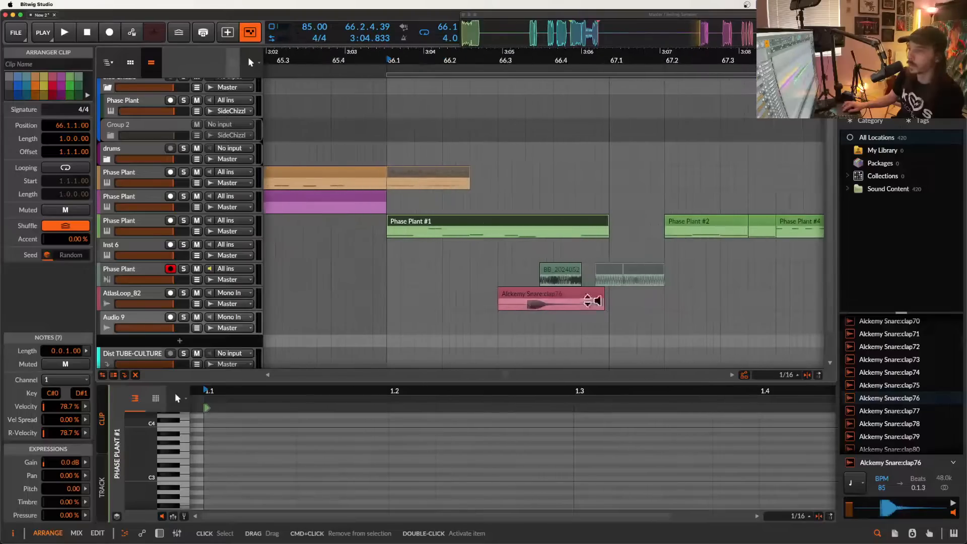
Slide the clap's audio so its transient starts the clip, and move the clip to 66.2.1.00 on Audio 9.
{"action": "left_click", "coordinate": [558, 304]}
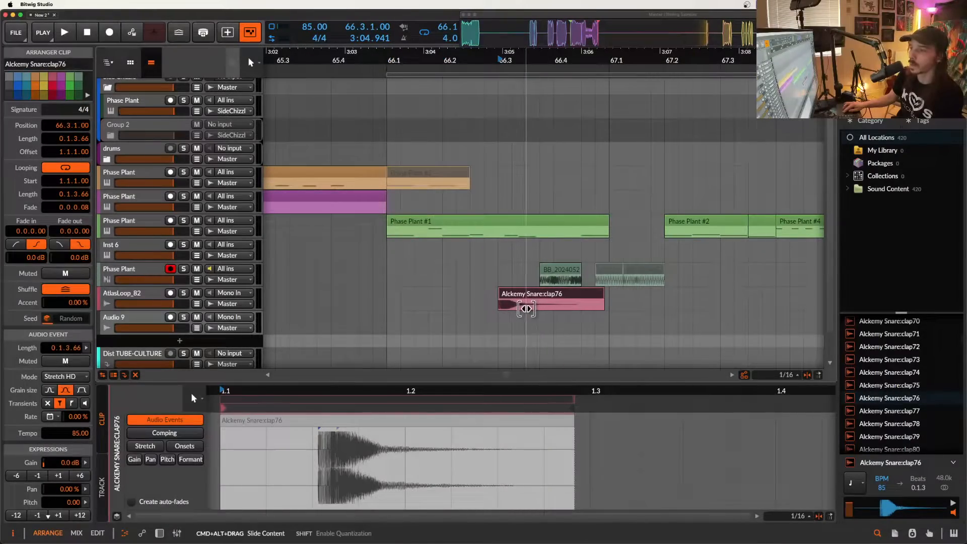
{"action": "scroll", "coordinate": [524, 307], "scroll_direction": "up", "scroll_amount": 4}
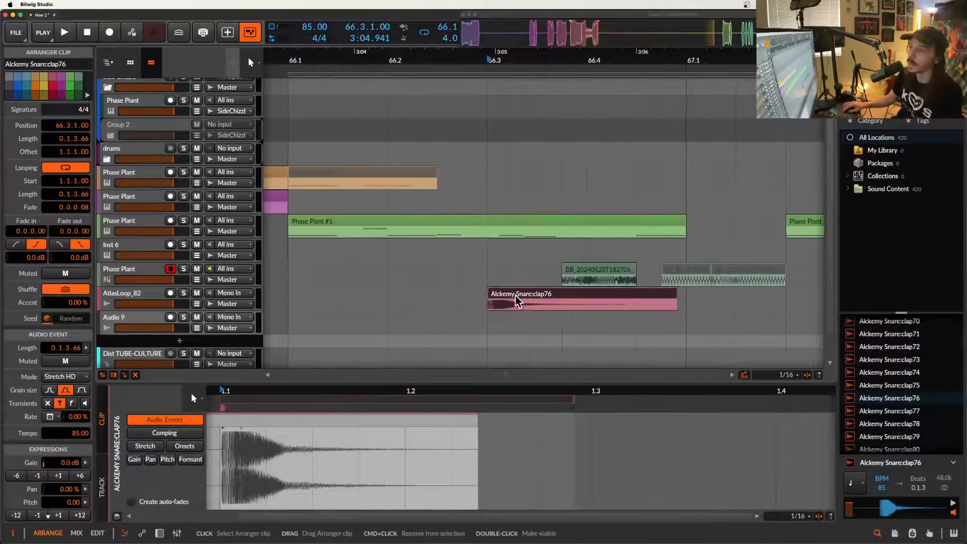
{"action": "left_click_drag", "start_coordinate": [518, 301], "coordinate": [418, 318]}
{"action": "scroll", "coordinate": [418, 318], "scroll_direction": "up", "scroll_amount": 4}
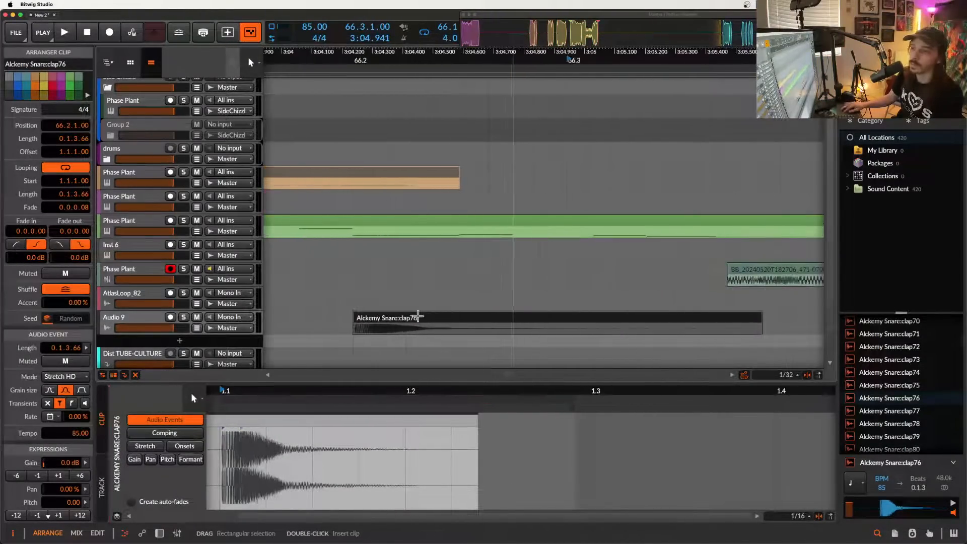
Shorten the clap clip on Audio 9 to 0.0.1.00 with a fade-out of 0.0.1.00.
{"action": "scroll", "coordinate": [419, 316], "scroll_direction": "down", "scroll_amount": 4}
{"action": "left_click_drag", "start_coordinate": [660, 325], "coordinate": [432, 330]}
{"action": "scroll", "coordinate": [432, 330], "scroll_direction": "up", "scroll_amount": 4}
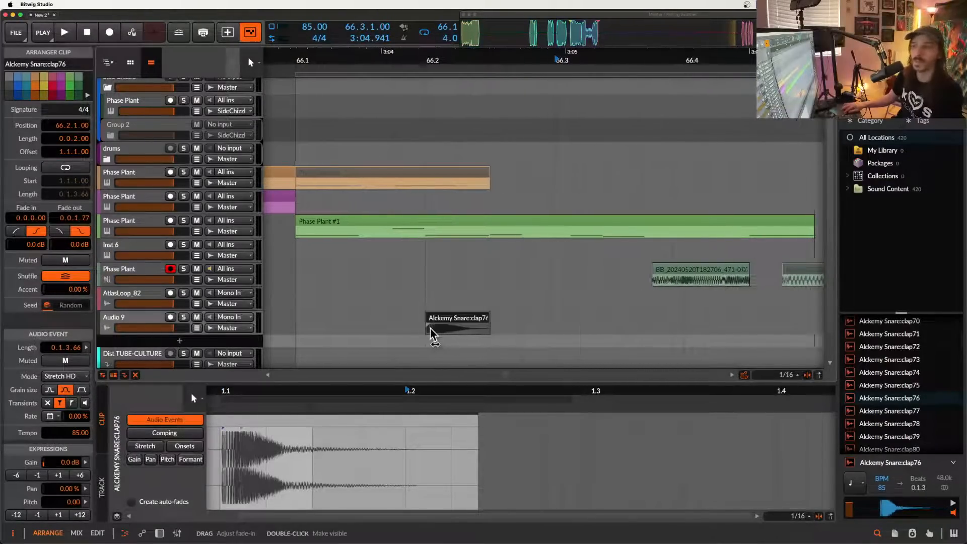
{"action": "left_click_drag", "start_coordinate": [535, 317], "coordinate": [486, 318]}
{"action": "scroll", "coordinate": [485, 317], "scroll_direction": "up", "scroll_amount": 4}
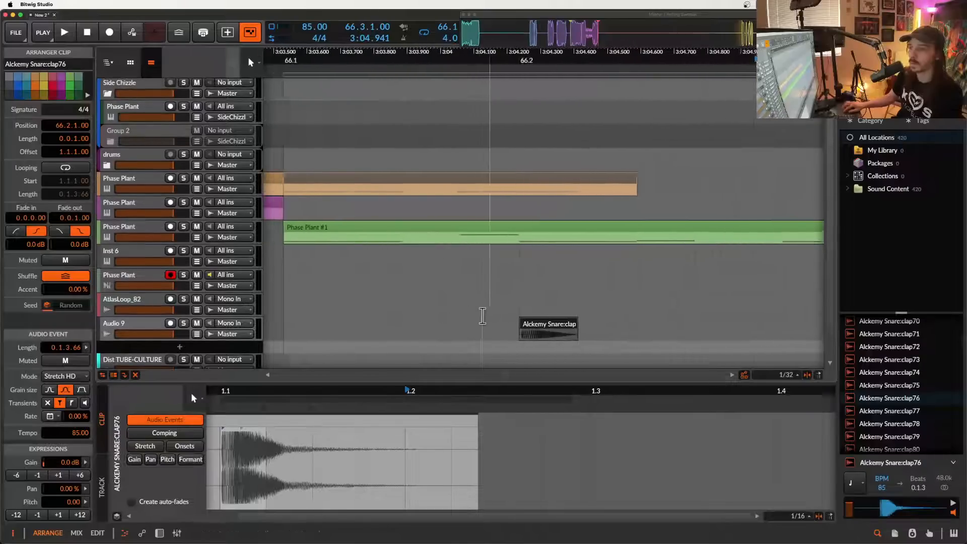
Move the clap clip slightly earlier, from beat 66.2 to position 66.1.4.84.
{"action": "scroll", "coordinate": [527, 335], "scroll_direction": "down", "scroll_amount": 4}
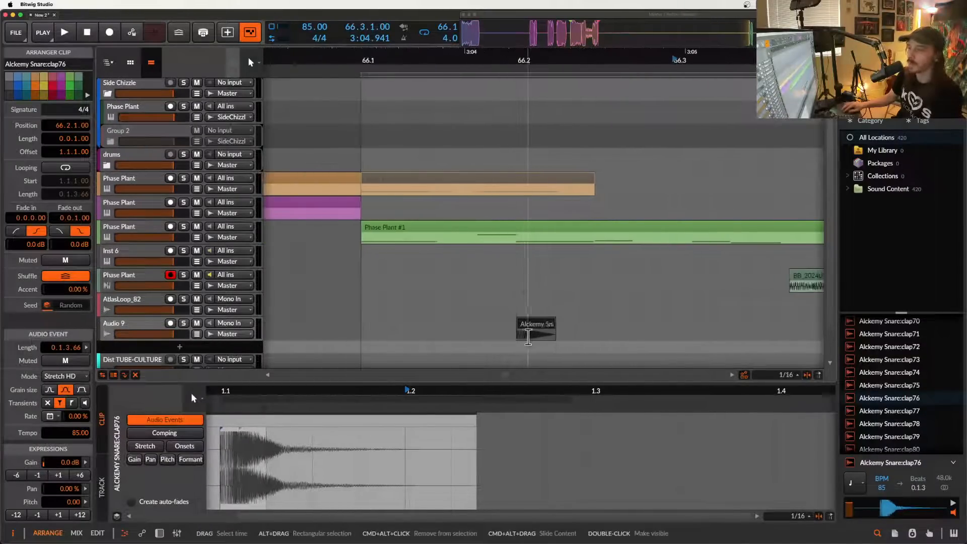
{"action": "left_click_drag", "start_coordinate": [519, 327], "coordinate": [538, 327]}
{"action": "scroll", "coordinate": [520, 327], "scroll_direction": "up", "scroll_amount": 4}
{"action": "scroll", "coordinate": [534, 328], "scroll_direction": "down", "scroll_amount": 4}
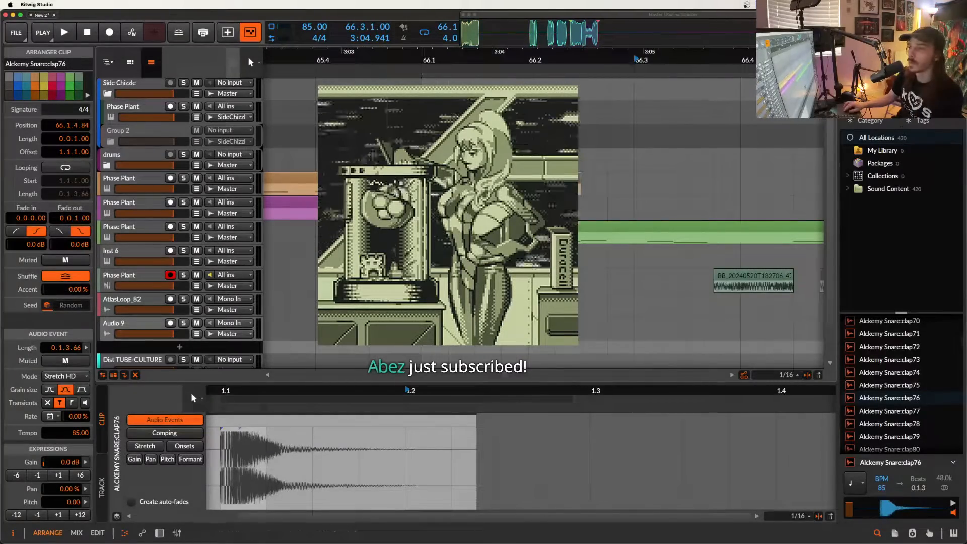
Select the two-beat range around the clap from 66.1.1.00 and duplicate it repeatedly up to 70.1.1.00.
{"action": "left_click_drag", "start_coordinate": [423, 331], "coordinate": [639, 333]}
{"action": "key", "text": "super+d"}
{"action": "key", "text": "super+d"}
{"action": "key", "text": "super+d"}
{"action": "key", "text": "super+d"}
{"action": "key", "text": "super+d"}
{"action": "key", "text": "super+d"}
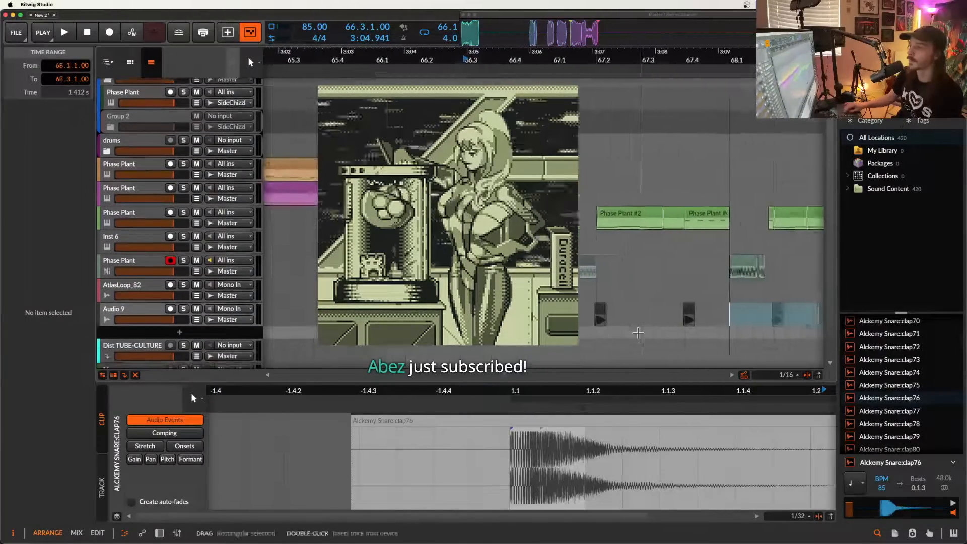
{"action": "scroll", "coordinate": [638, 334], "scroll_direction": "down", "scroll_amount": 3}
{"action": "key", "text": "super+d"}
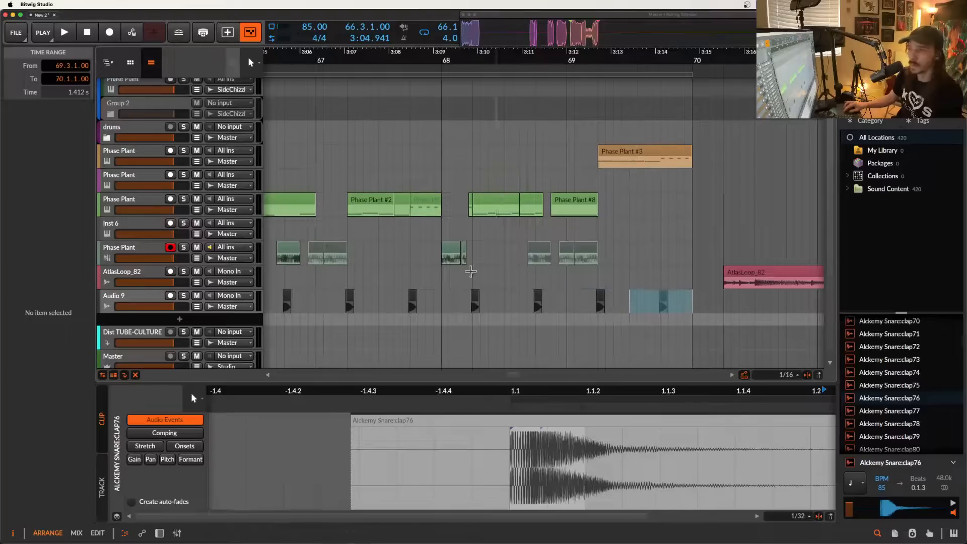
Play back the phrase with the repeated claps from 66.1.1.00.
{"action": "scroll", "coordinate": [376, 289], "scroll_direction": "left", "scroll_amount": 4}
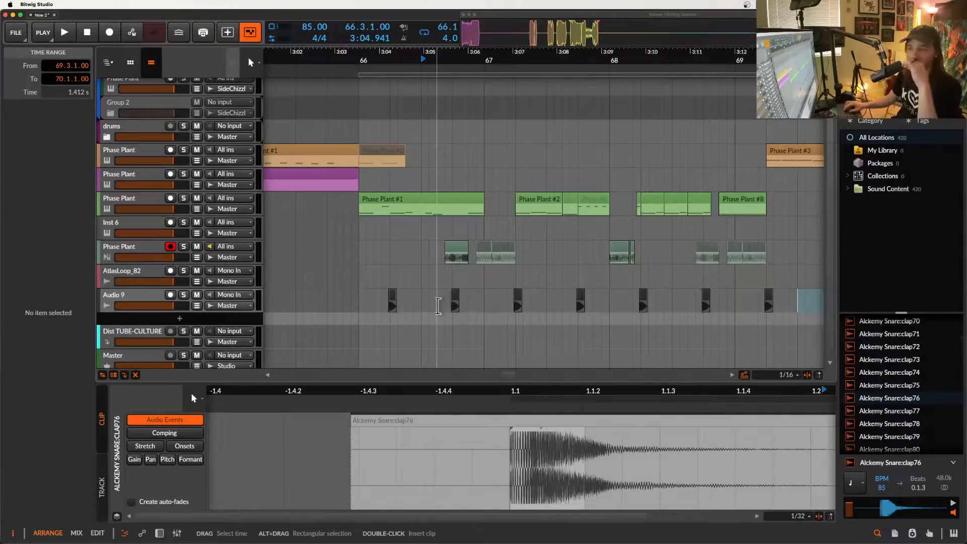
{"action": "left_click", "coordinate": [361, 306]}
{"action": "scroll", "coordinate": [360, 305], "scroll_direction": "up", "scroll_amount": 4}
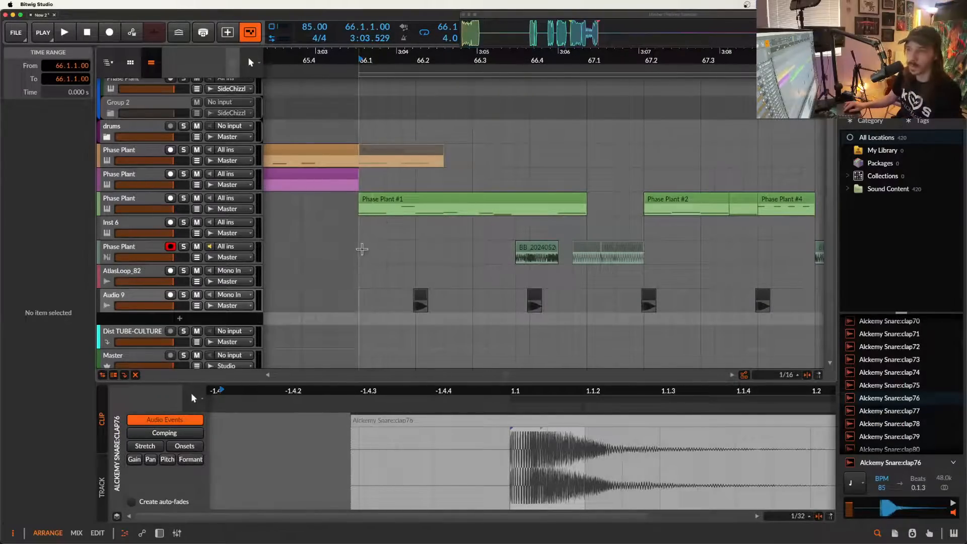
{"action": "key", "text": "space"}
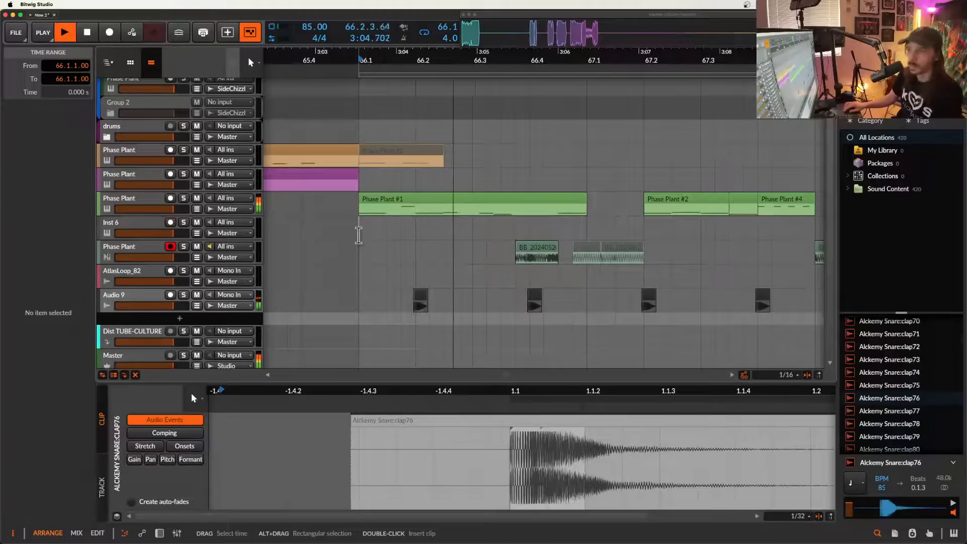
{"action": "scroll", "coordinate": [519, 251], "scroll_direction": "up", "scroll_amount": 3}
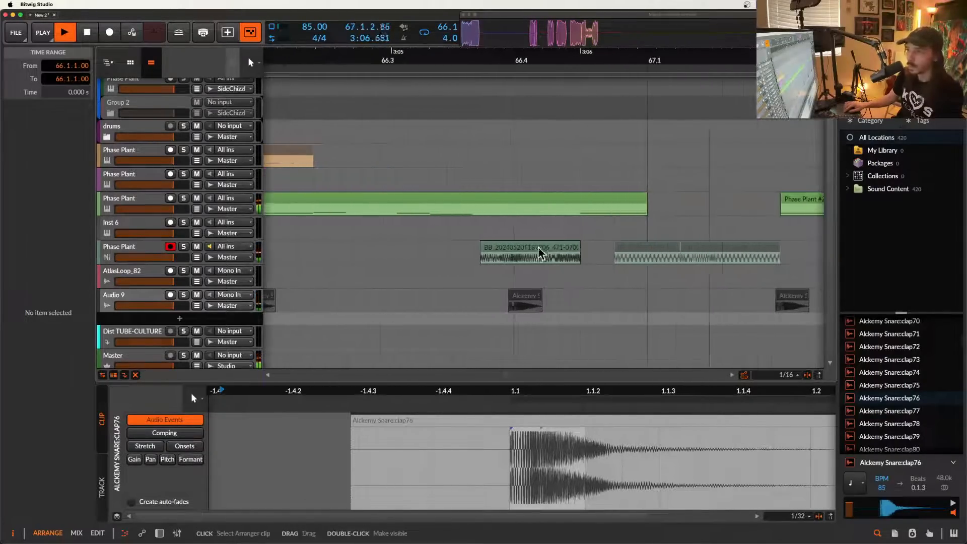
{"action": "scroll", "coordinate": [519, 272], "scroll_direction": "down", "scroll_amount": 5}
Mute the clap clip at 66.3.4.84 and listen through the rest of the phrase.
{"action": "left_click", "coordinate": [523, 302]}
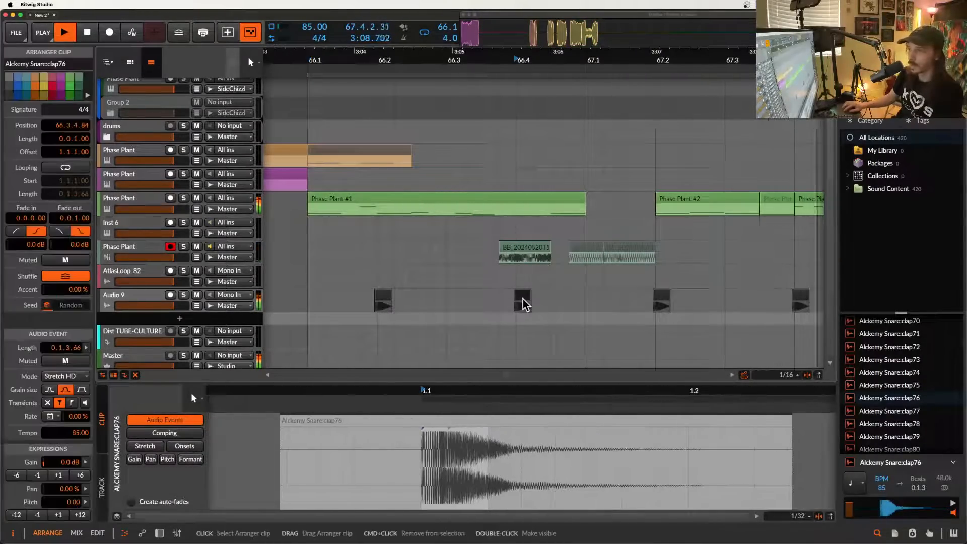
{"action": "scroll", "coordinate": [523, 302], "scroll_direction": "right", "scroll_amount": 4}
{"action": "scroll", "coordinate": [523, 298], "scroll_direction": "up", "scroll_amount": 3}
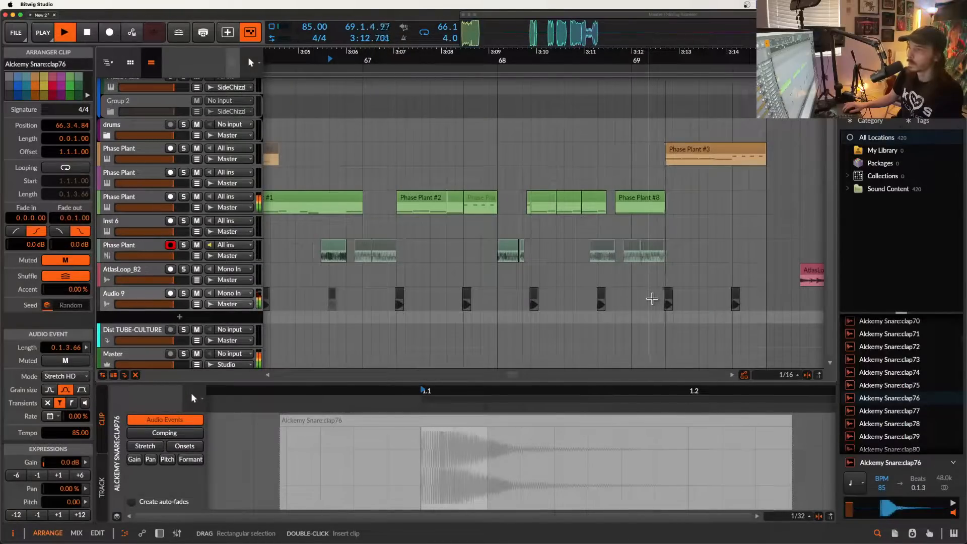
{"action": "scroll", "coordinate": [652, 299], "scroll_direction": "right", "scroll_amount": 3}
{"action": "scroll", "coordinate": [652, 299], "scroll_direction": "right", "scroll_amount": 2}
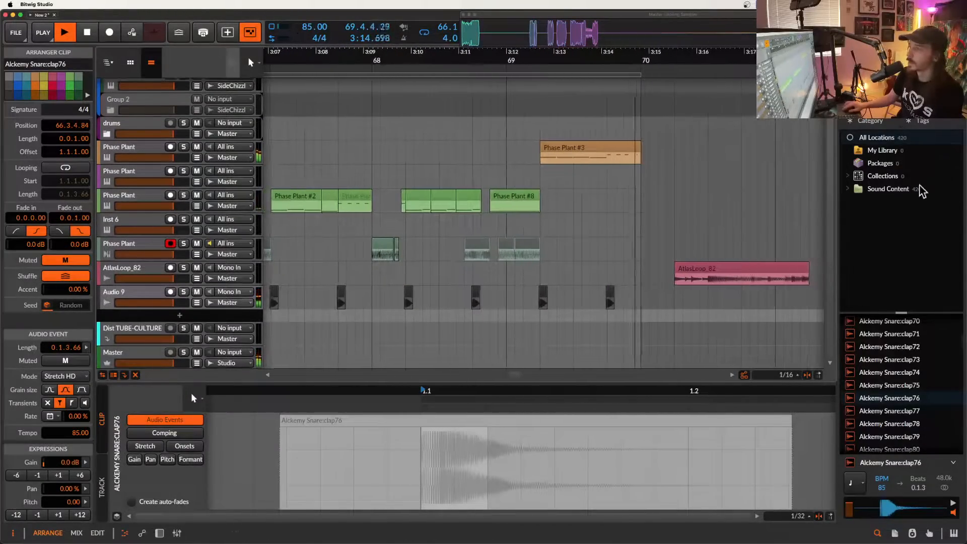
Search the sample library for "top", stop playback, and audition TopBreaks_DM_FOF_130BPM_04 and TopBreaks_DM_FOF_130BPM_05.
{"action": "type", "text": "top"}
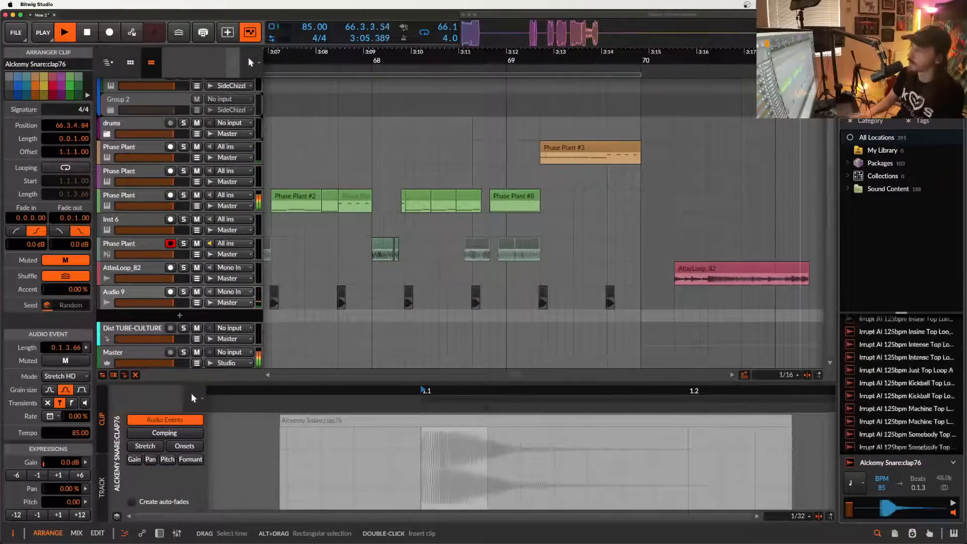
{"action": "left_click", "coordinate": [900, 365]}
{"action": "key", "text": "space"}
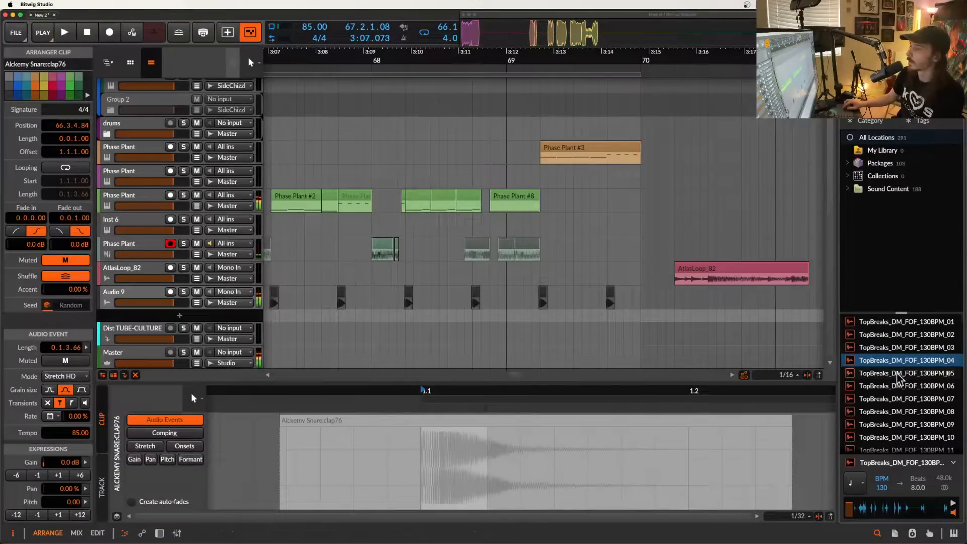
{"action": "left_click", "coordinate": [898, 373]}
Audition Toploop_80_01, Toploop_80_02, Toploop_80_03 and further top loops, including a KSMPLS_Top_Loops sample.
{"action": "scroll", "coordinate": [897, 375], "scroll_direction": "down", "scroll_amount": 5}
{"action": "left_click", "coordinate": [896, 377]}
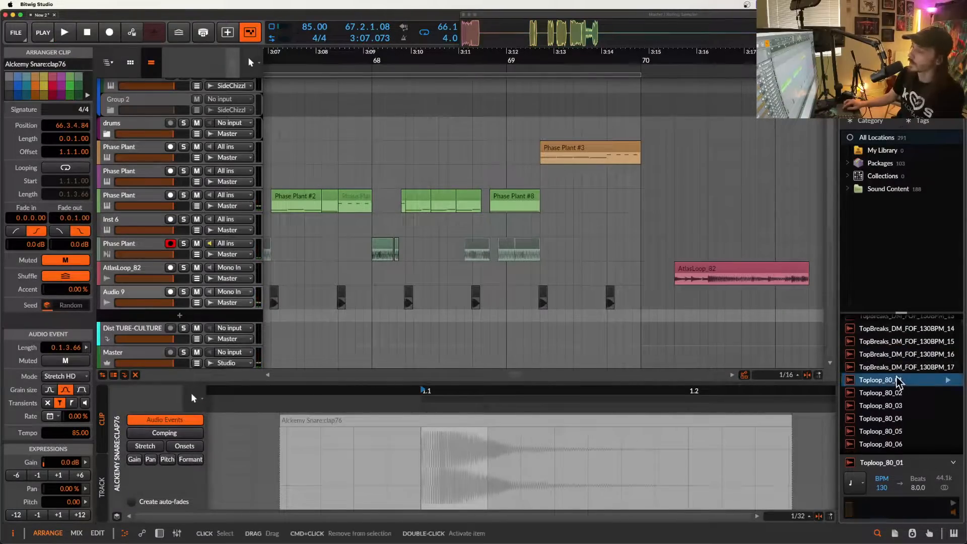
{"action": "left_click", "coordinate": [888, 393]}
{"action": "left_click", "coordinate": [882, 407]}
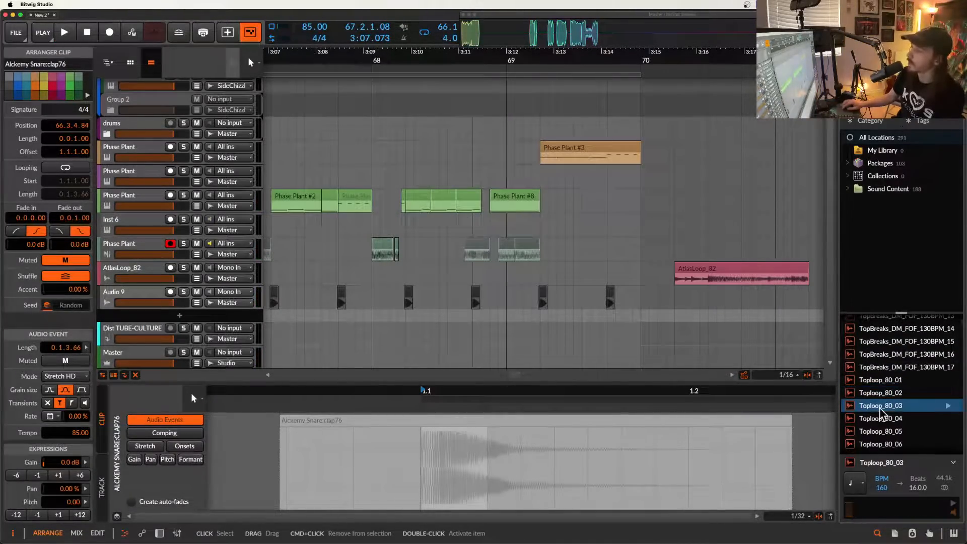
{"action": "scroll", "coordinate": [881, 409], "scroll_direction": "down", "scroll_amount": 5}
{"action": "left_click", "coordinate": [881, 408]}
{"action": "scroll", "coordinate": [880, 408], "scroll_direction": "down", "scroll_amount": 1}
{"action": "scroll", "coordinate": [880, 413], "scroll_direction": "down", "scroll_amount": 10}
{"action": "left_click", "coordinate": [881, 411]}
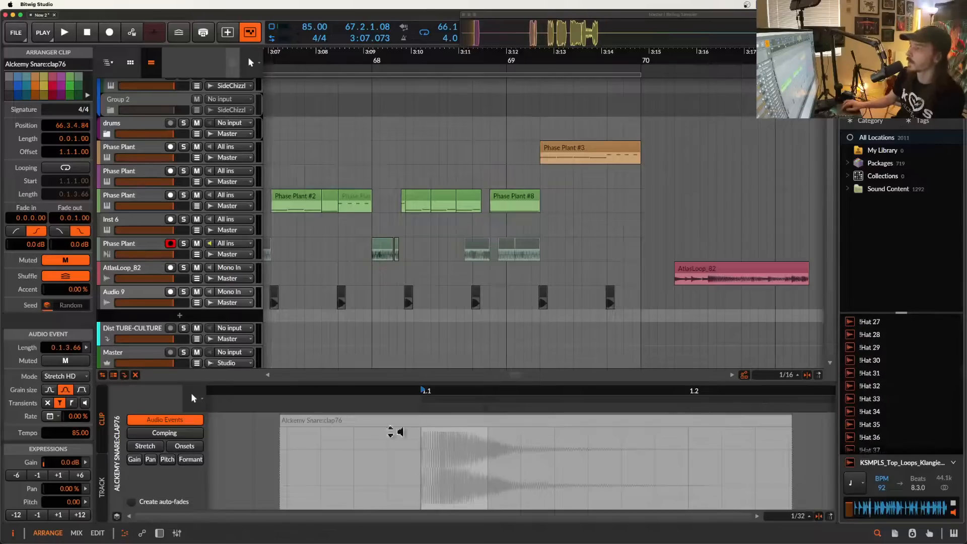
Add !Hat 32 from the library on a new audio track at 66.1.1.00 and copy the clip to 66.1.3.00.
{"action": "left_click", "coordinate": [868, 386]}
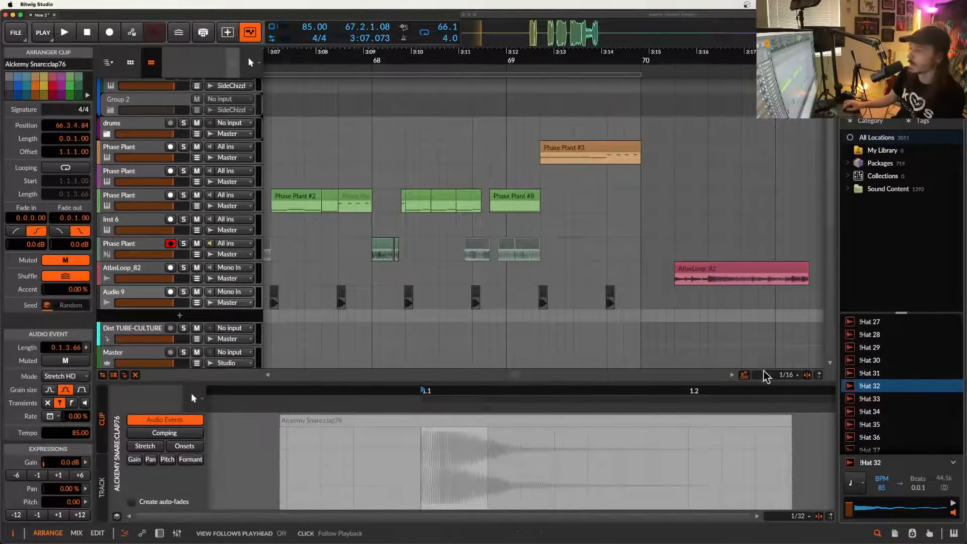
{"action": "left_click_drag", "start_coordinate": [864, 393], "coordinate": [306, 326]}
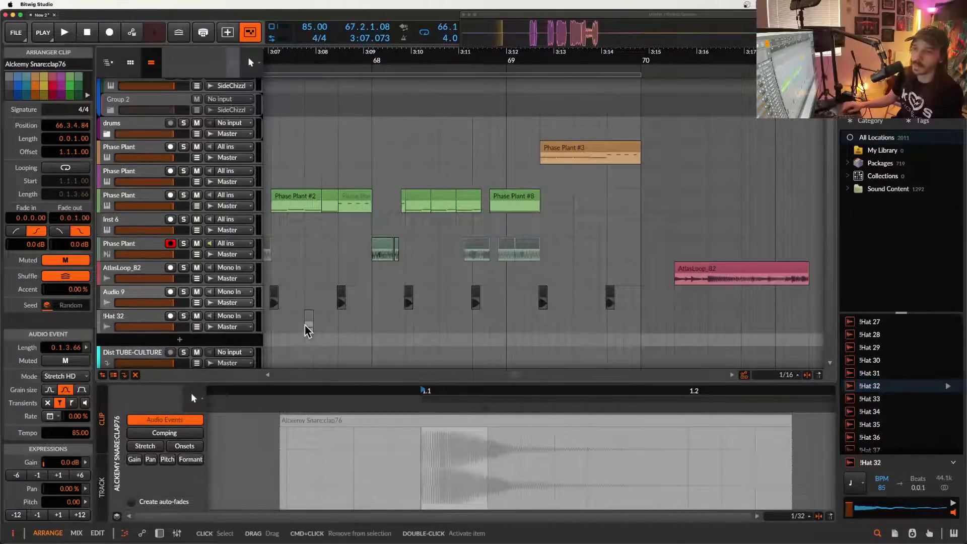
{"action": "scroll", "coordinate": [305, 326], "scroll_direction": "left", "scroll_amount": 3}
{"action": "scroll", "coordinate": [306, 326], "scroll_direction": "down", "scroll_amount": 1}
{"action": "scroll", "coordinate": [306, 330], "scroll_direction": "left", "scroll_amount": 5}
{"action": "scroll", "coordinate": [306, 330], "scroll_direction": "down", "scroll_amount": 1}
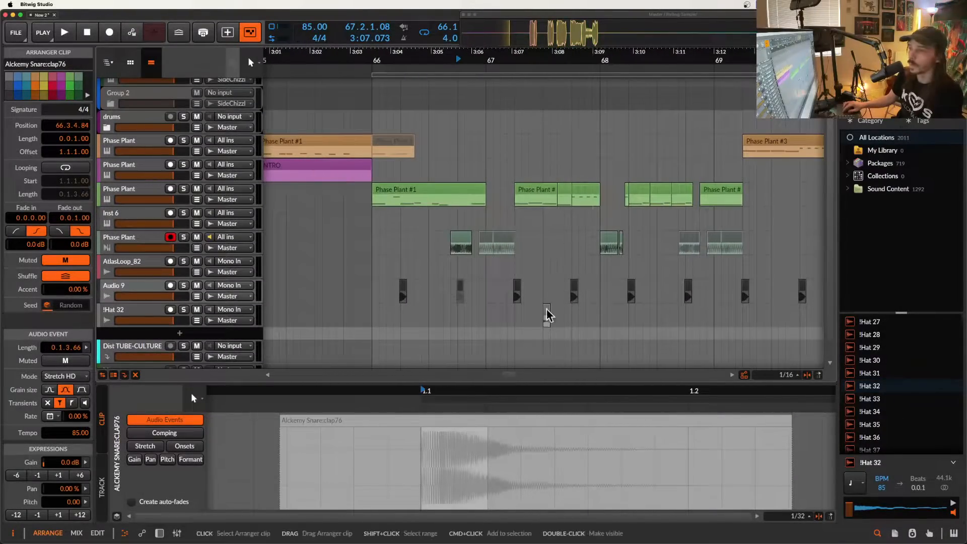
{"action": "left_click_drag", "start_coordinate": [545, 315], "coordinate": [425, 315]}
{"action": "scroll", "coordinate": [375, 316], "scroll_direction": "up", "scroll_amount": 3}
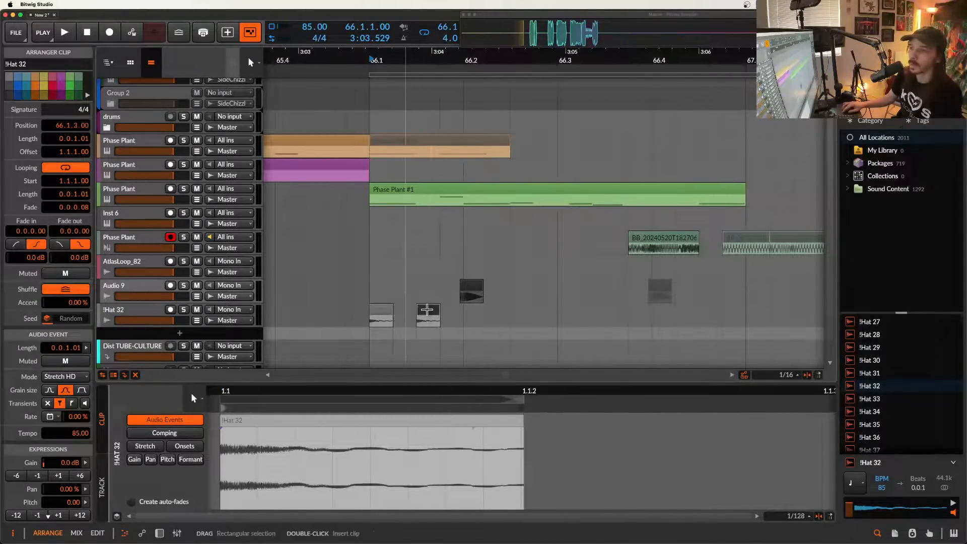
{"action": "scroll", "coordinate": [416, 318], "scroll_direction": "up", "scroll_amount": 3}
{"action": "scroll", "coordinate": [408, 318], "scroll_direction": "down", "scroll_amount": 3}
Copy the first !Hat 32 clip to 66.2.3.19 to complete a two-beat hat pattern.
{"action": "left_click", "coordinate": [375, 318]}
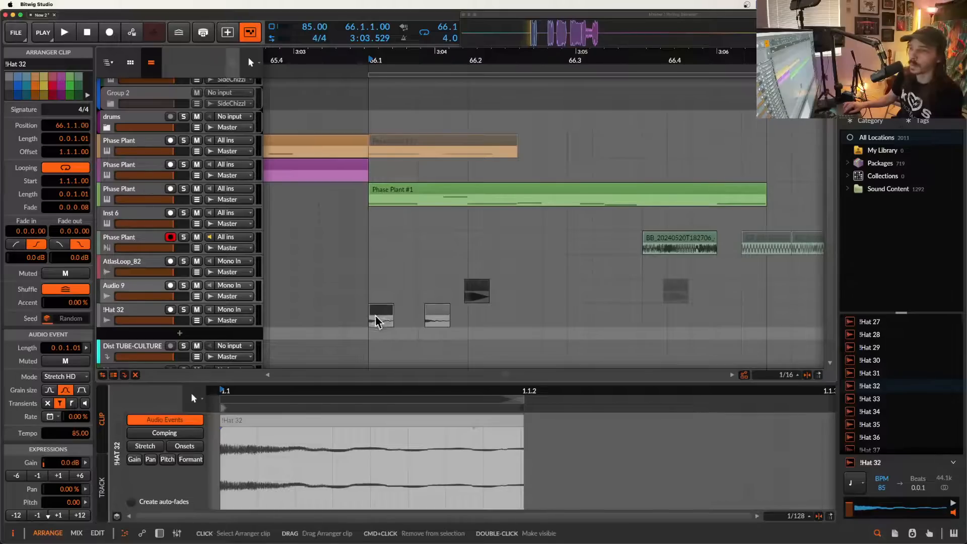
{"action": "left_click_drag", "start_coordinate": [369, 321], "coordinate": [448, 320]}
{"action": "left_click", "coordinate": [462, 320]}
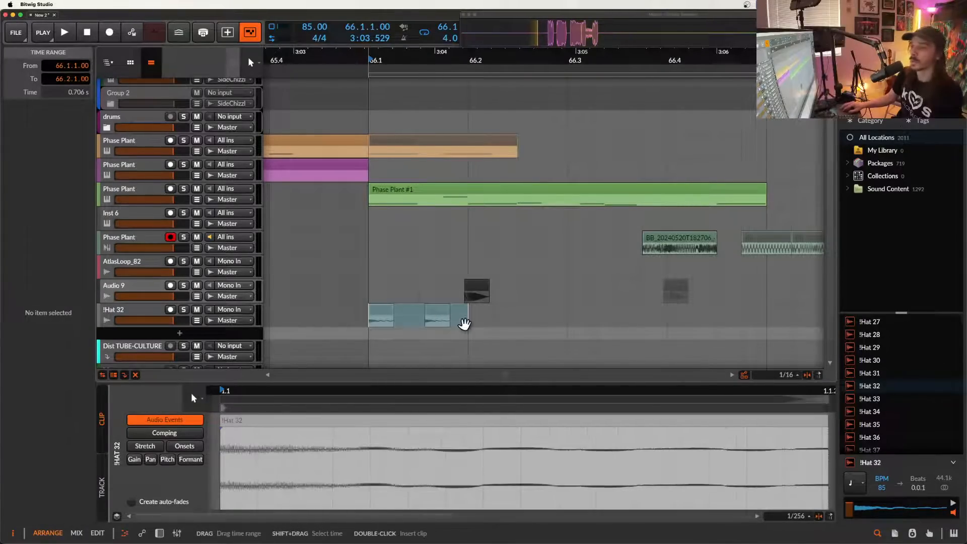
{"action": "scroll", "coordinate": [462, 320], "scroll_direction": "up", "scroll_amount": 2}
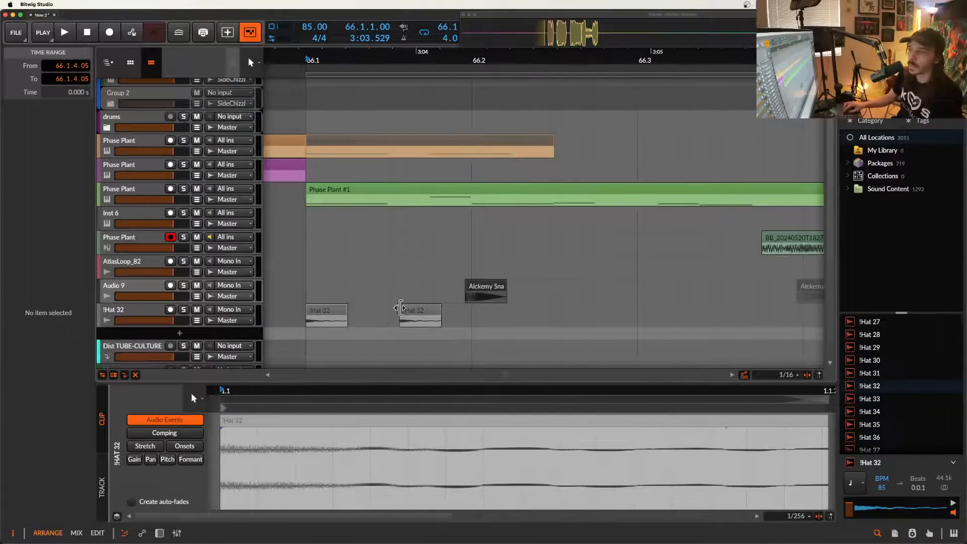
{"action": "left_click_drag", "start_coordinate": [324, 319], "coordinate": [574, 316]}
{"action": "scroll", "coordinate": [574, 315], "scroll_direction": "up", "scroll_amount": 3}
{"action": "scroll", "coordinate": [575, 316], "scroll_direction": "down", "scroll_amount": 6}
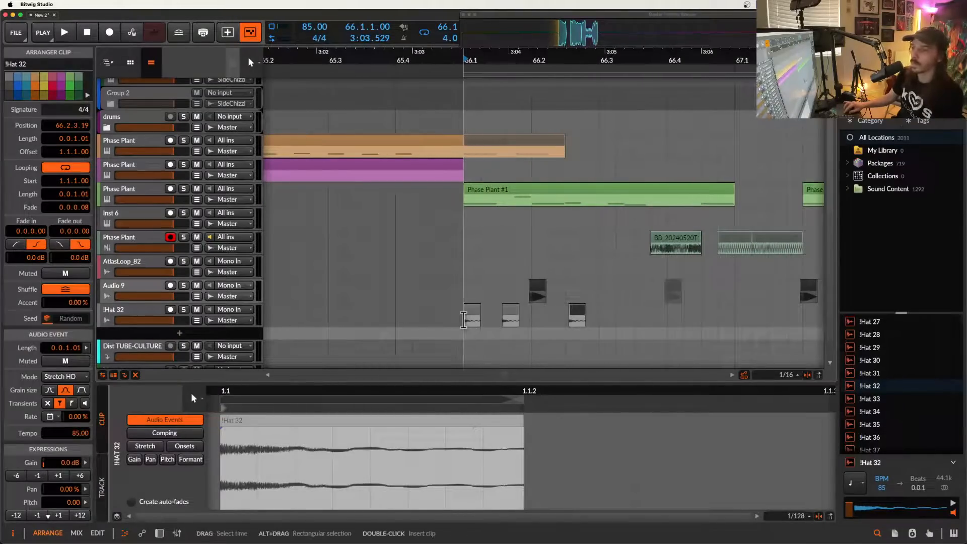
Repeat the two-beat hat pattern from 66.1.1.00 up to 70.1.1.00 and play it back from 66.1.1.00.
{"action": "left_click_drag", "start_coordinate": [464, 320], "coordinate": [601, 321]}
{"action": "scroll", "coordinate": [601, 320], "scroll_direction": "down", "scroll_amount": 5}
{"action": "key", "text": "super+d"}
{"action": "key", "text": "super+d"}
{"action": "key", "text": "super+d"}
{"action": "scroll", "coordinate": [602, 321], "scroll_direction": "down", "scroll_amount": 3}
{"action": "key", "text": "super+d"}
{"action": "key", "text": "super+d"}
{"action": "key", "text": "super+d"}
{"action": "key", "text": "super+d"}
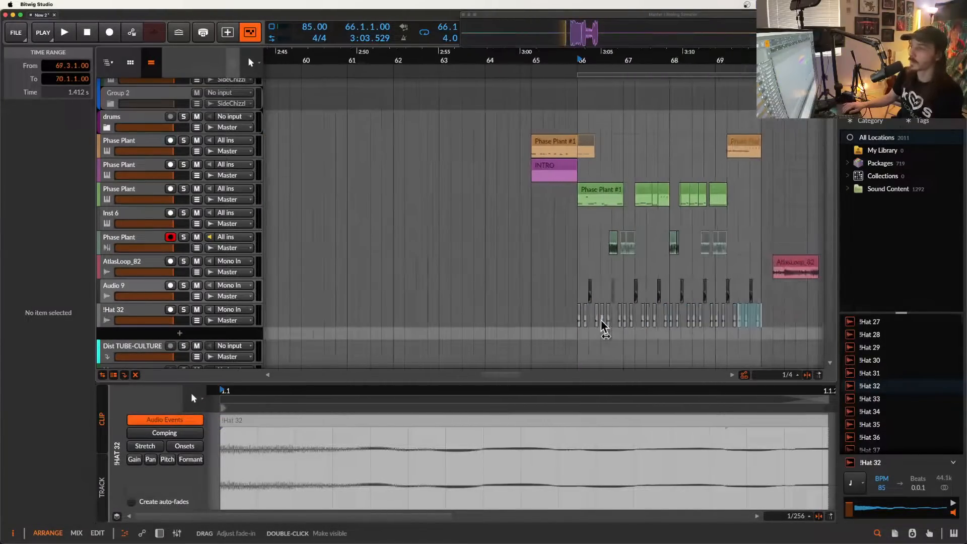
{"action": "left_click", "coordinate": [577, 324]}
{"action": "key", "text": "space"}
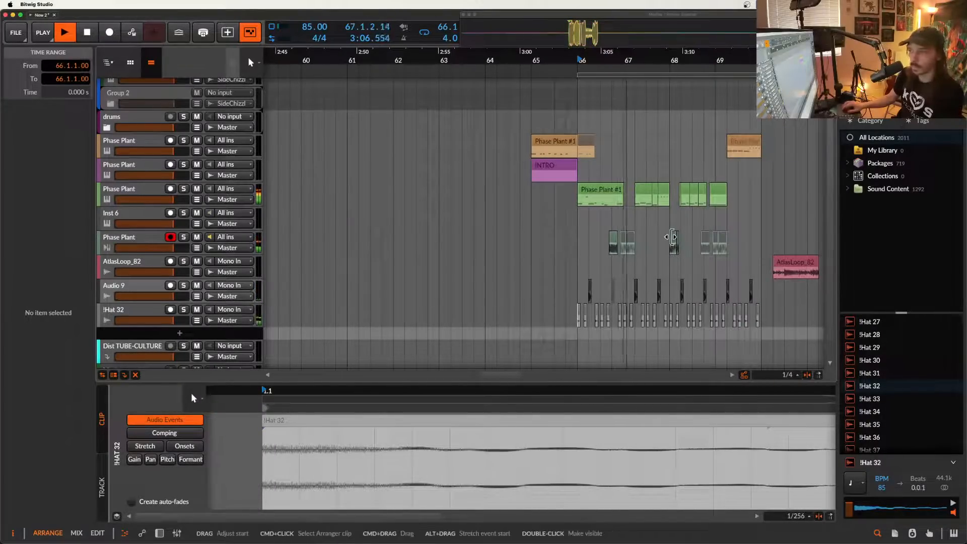
Insert a Time Shift device on the !Hat 32 track, set its shift to 32.5 ms, and collapse the device.
{"action": "left_click", "coordinate": [122, 319]}
{"action": "key", "text": "d"}
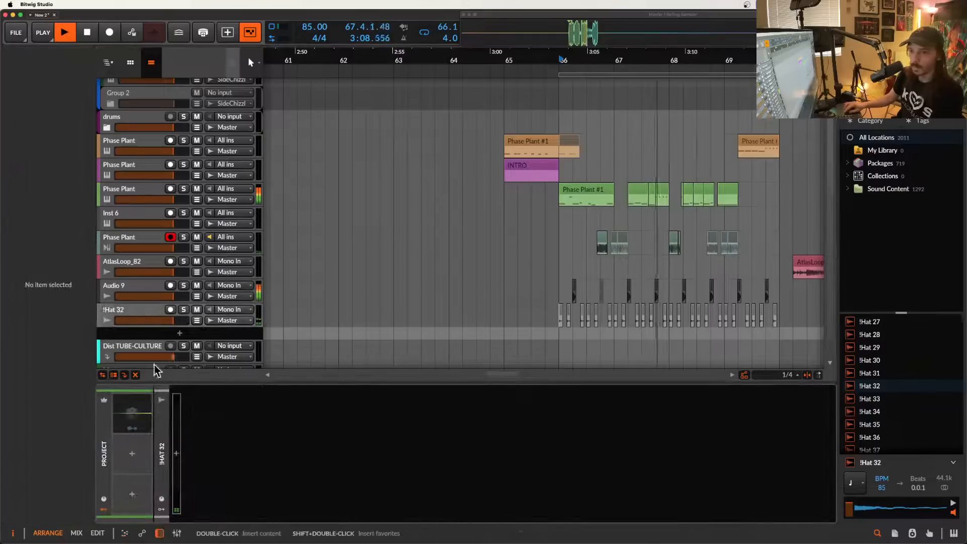
{"action": "left_click", "coordinate": [176, 454]}
{"action": "type", "text": "TIME"}
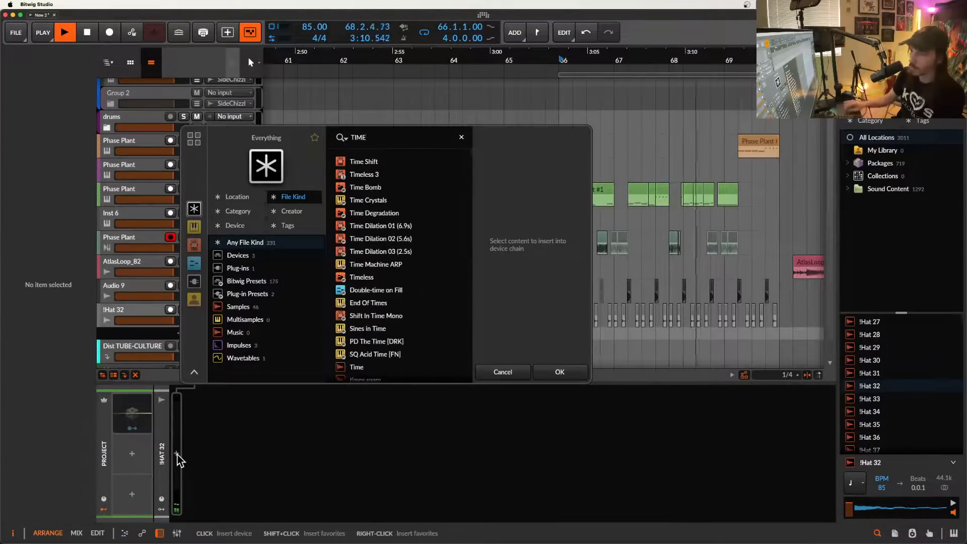
{"action": "key", "text": "Down"}
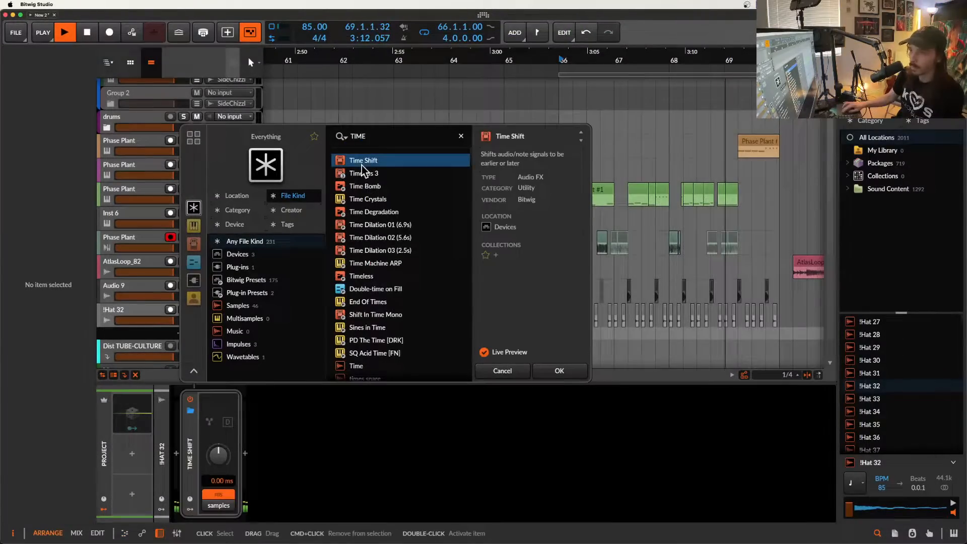
{"action": "left_click", "coordinate": [561, 372]}
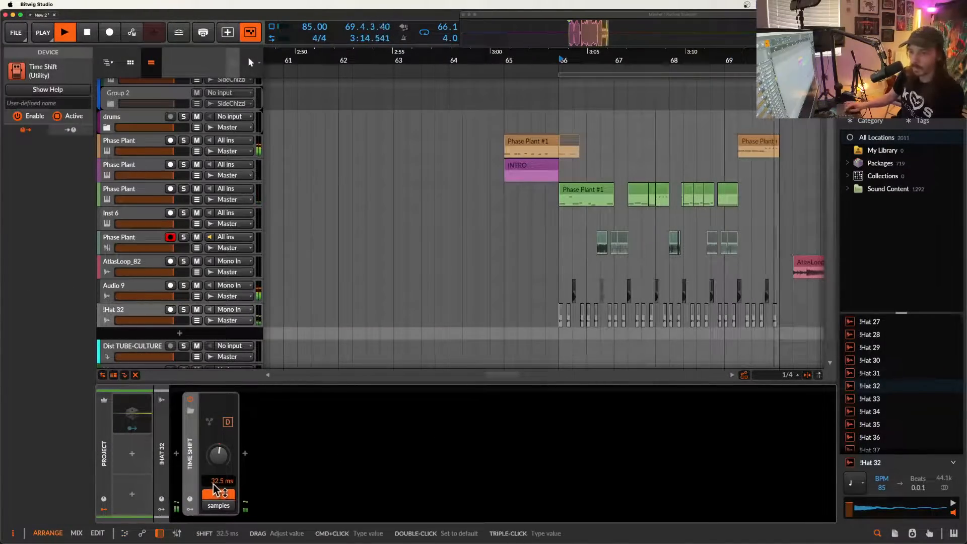
{"action": "double_click", "coordinate": [190, 453]}
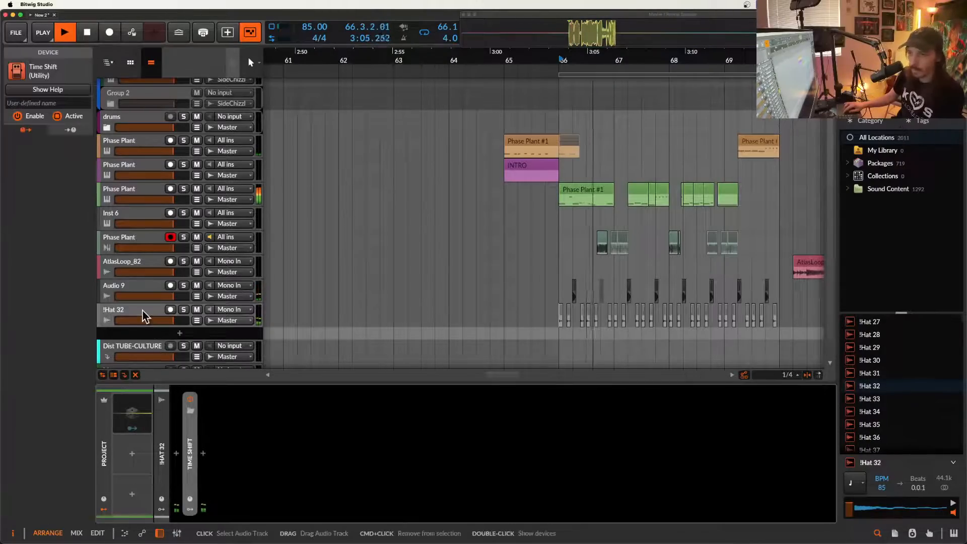
Stop playback, shorten the bass audio slice at 66.3.4.00 to a length of 0.0.1.00, and move it to 66.3.3.24.
{"action": "scroll", "coordinate": [584, 282], "scroll_direction": "up", "scroll_amount": 5}
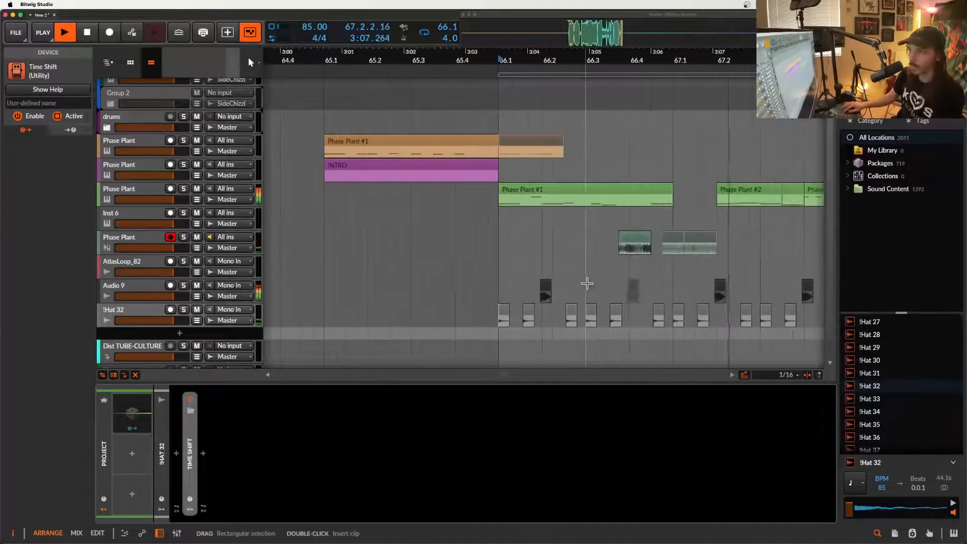
{"action": "key", "text": "space"}
{"action": "scroll", "coordinate": [627, 266], "scroll_direction": "up", "scroll_amount": 5}
{"action": "left_click", "coordinate": [615, 249]}
{"action": "scroll", "coordinate": [613, 248], "scroll_direction": "down", "scroll_amount": 2}
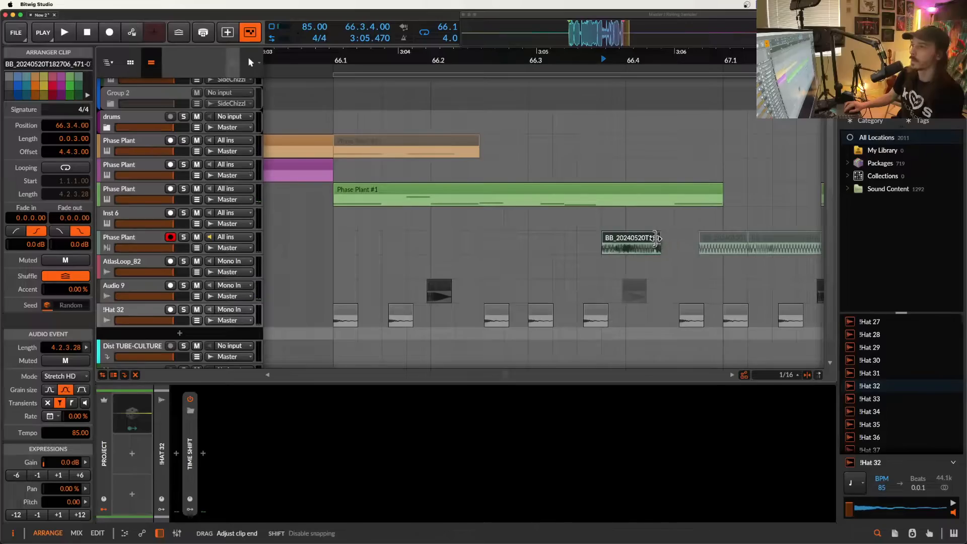
{"action": "left_click_drag", "start_coordinate": [656, 239], "coordinate": [560, 241]}
Clear the green Phase Plant part from 66.3.3.00 to 66.4.1.00 and replace the muted clap at 66.3.4.84 with a copy of the 66.1.4.84 clap.
{"action": "scroll", "coordinate": [624, 243], "scroll_direction": "up", "scroll_amount": 5}
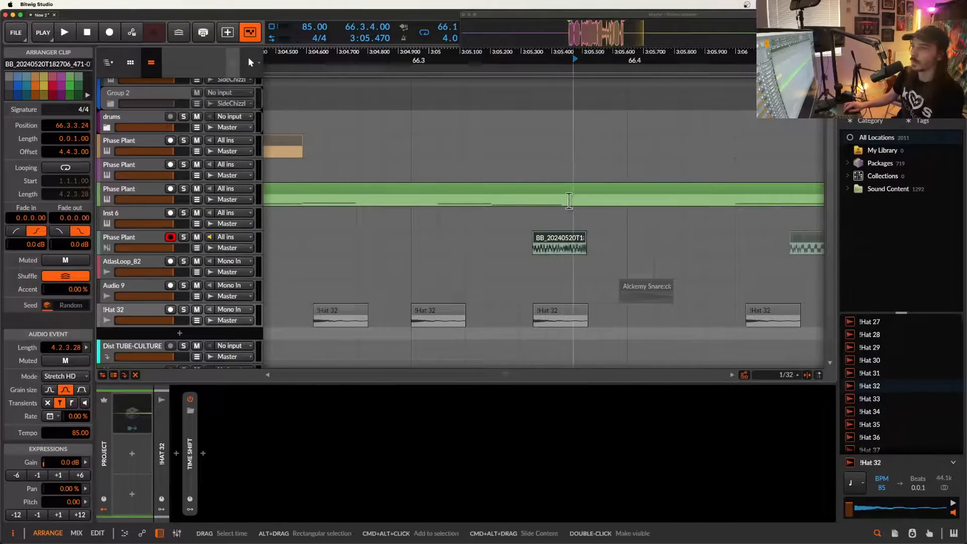
{"action": "left_click_drag", "start_coordinate": [573, 196], "coordinate": [526, 200]}
{"action": "scroll", "coordinate": [528, 204], "scroll_direction": "down", "scroll_amount": 3}
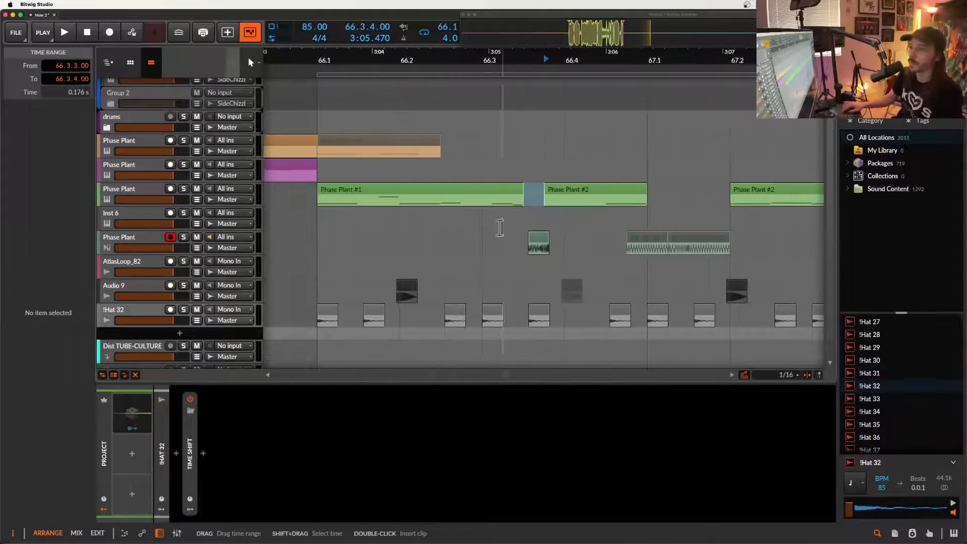
{"action": "left_click_drag", "start_coordinate": [409, 291], "coordinate": [561, 293]}
{"action": "scroll", "coordinate": [571, 291], "scroll_direction": "up", "scroll_amount": 3}
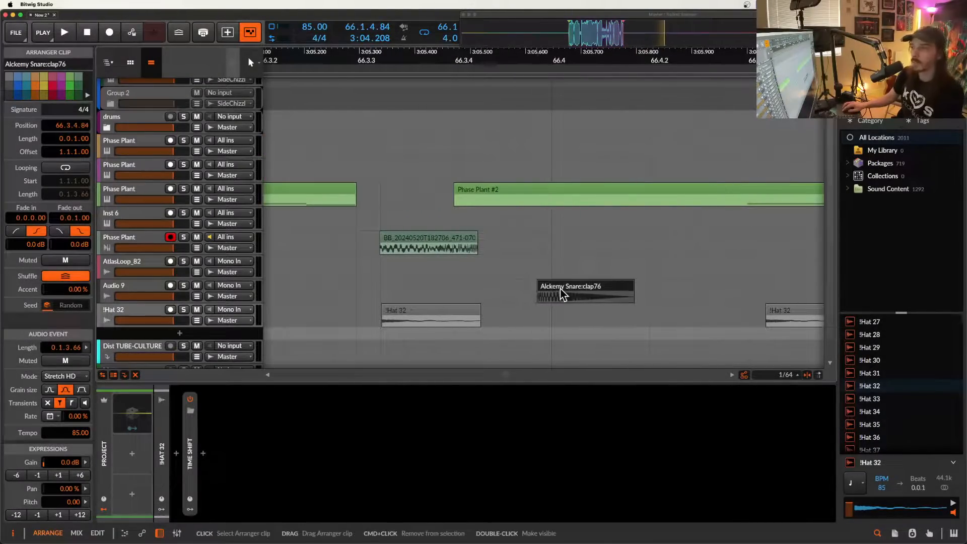
{"action": "scroll", "coordinate": [557, 294], "scroll_direction": "down", "scroll_amount": 3}
{"action": "left_click_drag", "start_coordinate": [513, 190], "coordinate": [554, 194]}
{"action": "left_click", "coordinate": [572, 287]}
{"action": "scroll", "coordinate": [573, 287], "scroll_direction": "down", "scroll_amount": 2}
{"action": "scroll", "coordinate": [518, 291], "scroll_direction": "up", "scroll_amount": 5}
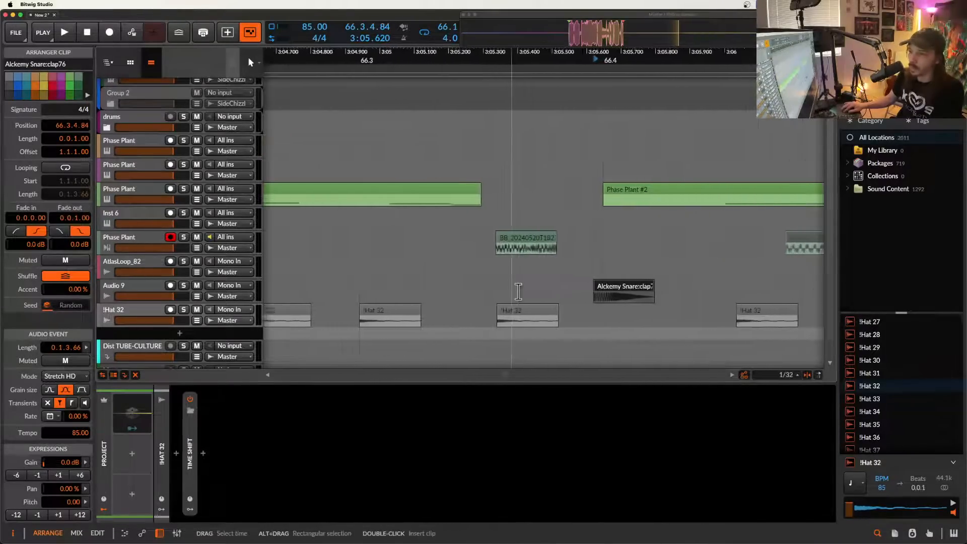
Extend the end of the bass audio slice at 66.3.3.24 to a length of 0.0.1.50.
{"action": "scroll", "coordinate": [494, 252], "scroll_direction": "down", "scroll_amount": 3}
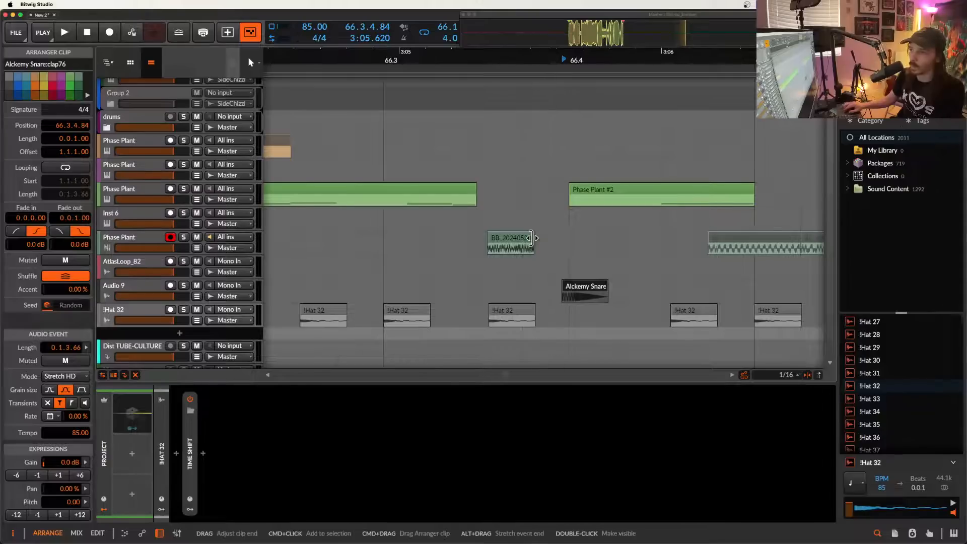
{"action": "scroll", "coordinate": [537, 241], "scroll_direction": "up", "scroll_amount": 3}
{"action": "left_click_drag", "start_coordinate": [536, 241], "coordinate": [552, 238]}
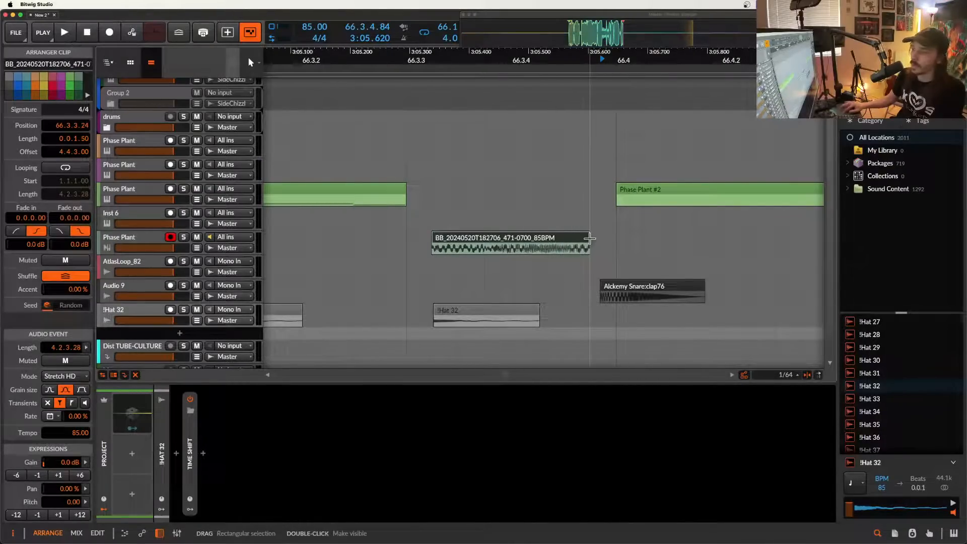
{"action": "scroll", "coordinate": [590, 238], "scroll_direction": "down", "scroll_amount": 3}
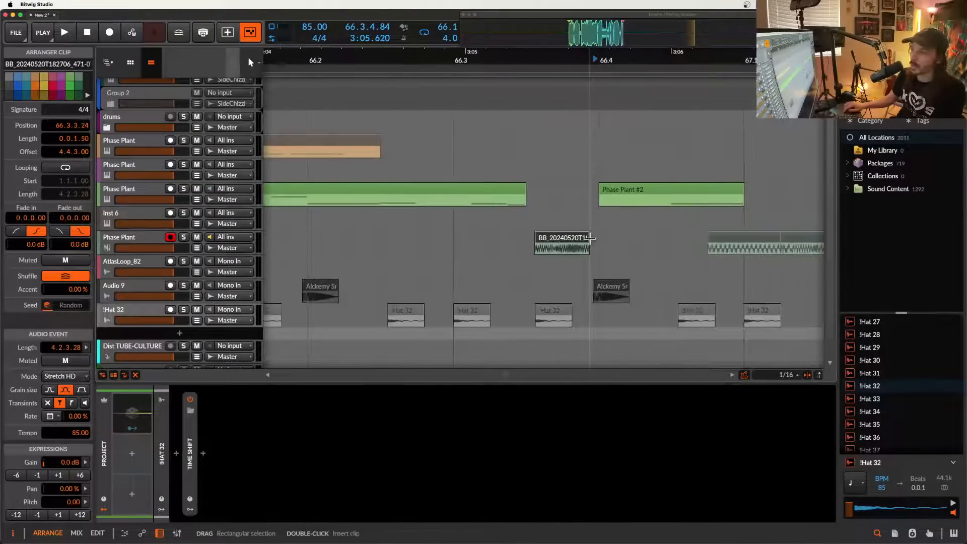
Play the phrase from 66.3.1.00 and listen through bar 67.
{"action": "left_click", "coordinate": [456, 201]}
{"action": "key", "text": "space"}
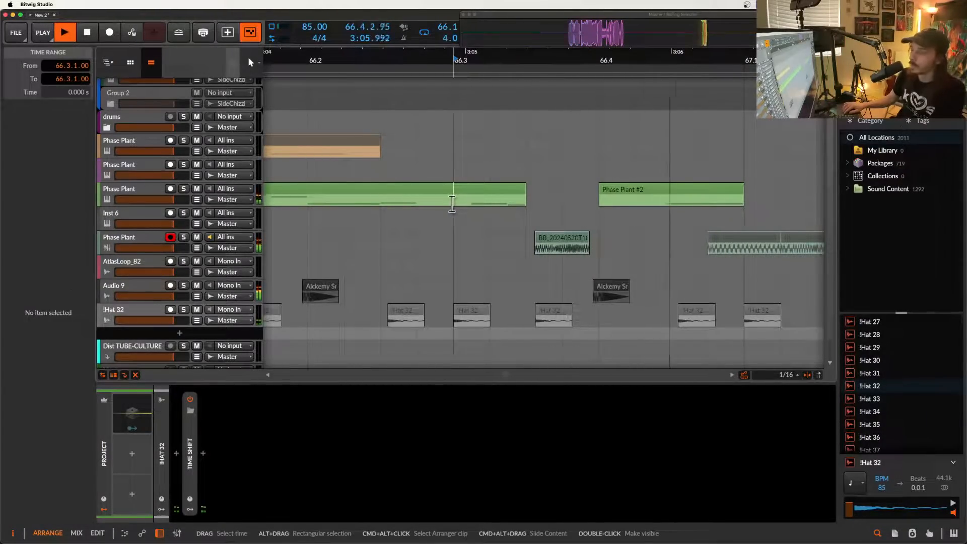
{"action": "scroll", "coordinate": [456, 203], "scroll_direction": "down", "scroll_amount": 5}
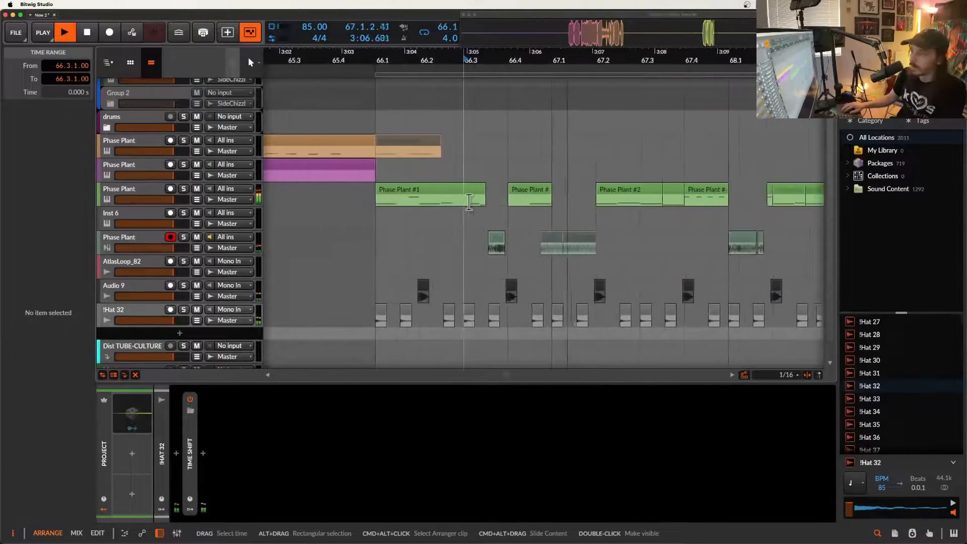
{"action": "scroll", "coordinate": [617, 204], "scroll_direction": "up", "scroll_amount": 3}
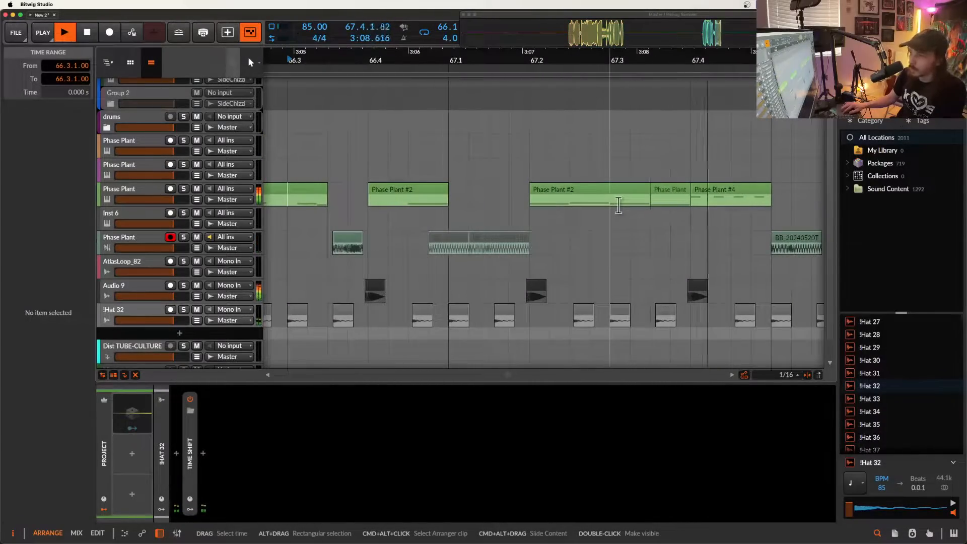
Stop playback, split the green Phase Plant clip at 67.2.3.00, and clear it from 67.2.1.00 to 67.2.2.00.
{"action": "scroll", "coordinate": [619, 204], "scroll_direction": "up", "scroll_amount": 2}
{"action": "left_click", "coordinate": [543, 208]}
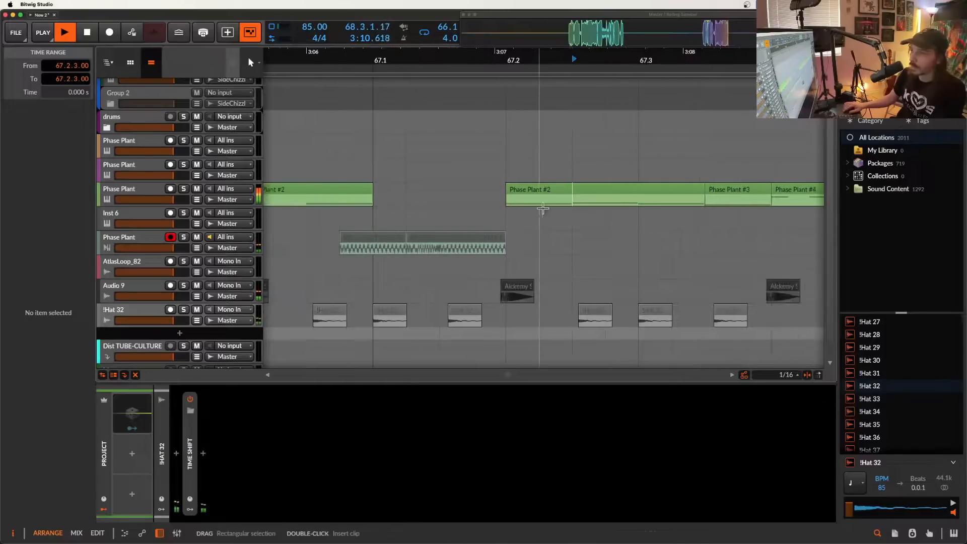
{"action": "key", "text": "space"}
{"action": "mouse_move", "coordinate": [569, 200]}
{"action": "left_mouse_down"}
{"action": "mouse_move", "coordinate": [543, 192]}
{"action": "mouse_move", "coordinate": [554, 189]}
{"action": "left_mouse_up"}
{"action": "left_click", "coordinate": [504, 204]}
{"action": "scroll", "coordinate": [503, 203], "scroll_direction": "up", "scroll_amount": 3}
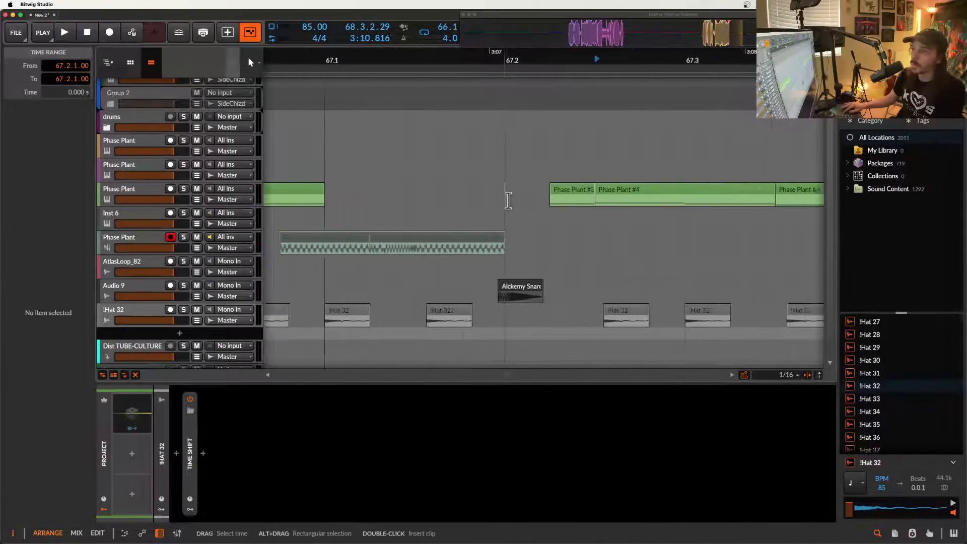
Play the phrase from 67.1.4.00 and listen through bar 68.
{"action": "key", "text": "space"}
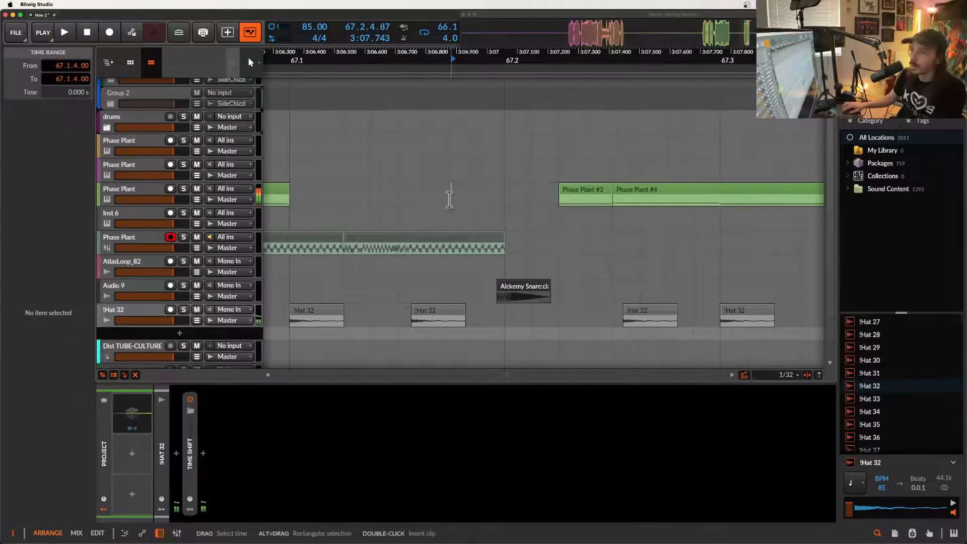
{"action": "scroll", "coordinate": [449, 200], "scroll_direction": "down", "scroll_amount": 3}
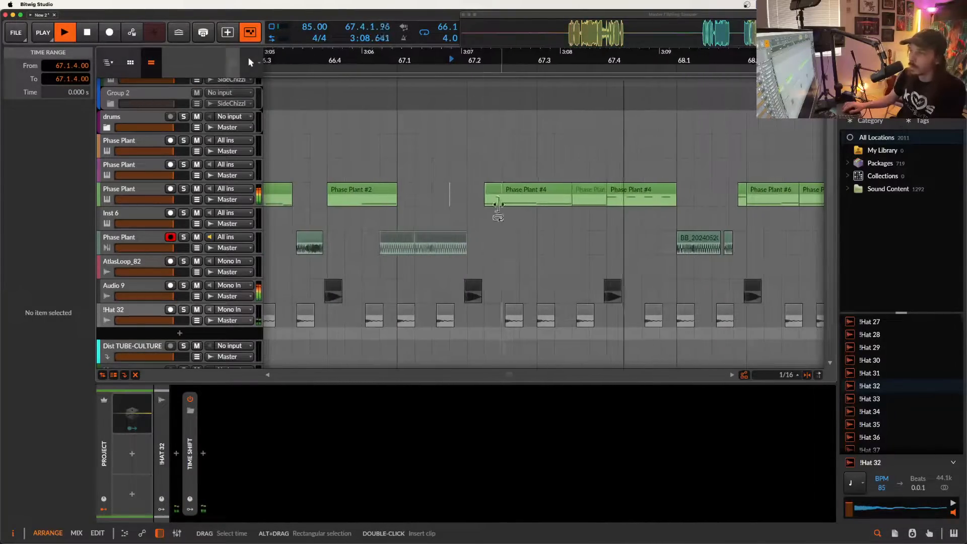
{"action": "scroll", "coordinate": [608, 204], "scroll_direction": "down", "scroll_amount": 2}
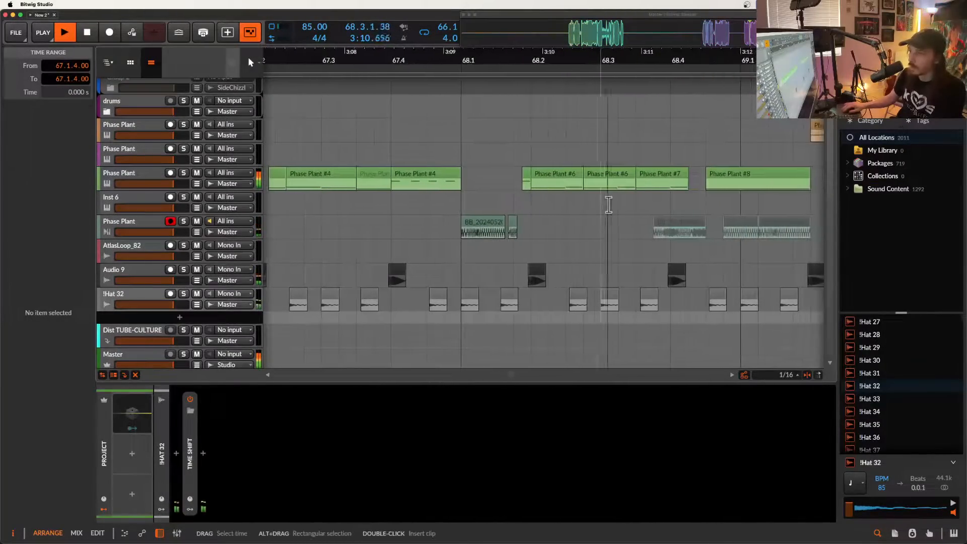
Move the last sixteenth of the Phase Plant #7 clip to 68.4.2.00 and listen to the phrase again.
{"action": "scroll", "coordinate": [504, 212], "scroll_direction": "up", "scroll_amount": 3}
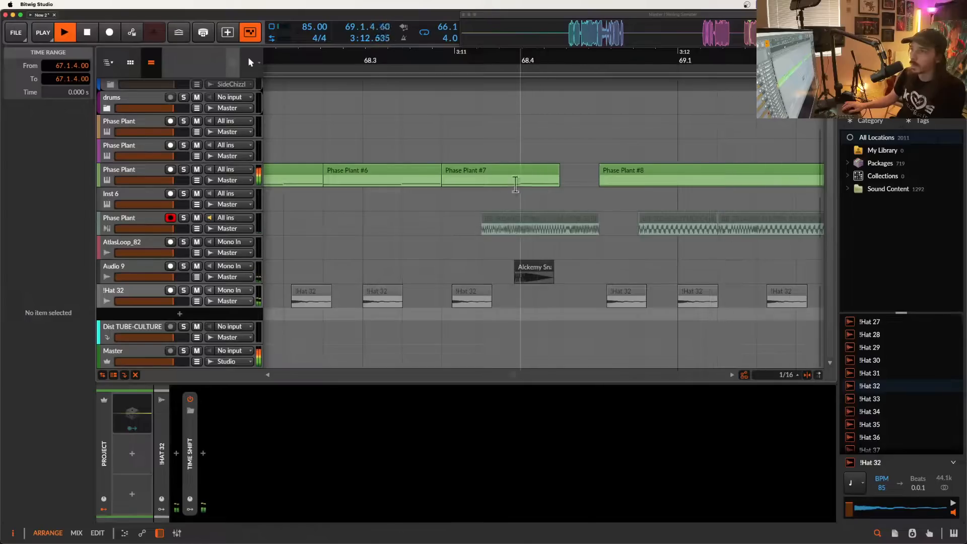
{"action": "left_click_drag", "start_coordinate": [526, 181], "coordinate": [566, 180]}
{"action": "scroll", "coordinate": [566, 179], "scroll_direction": "down", "scroll_amount": 3}
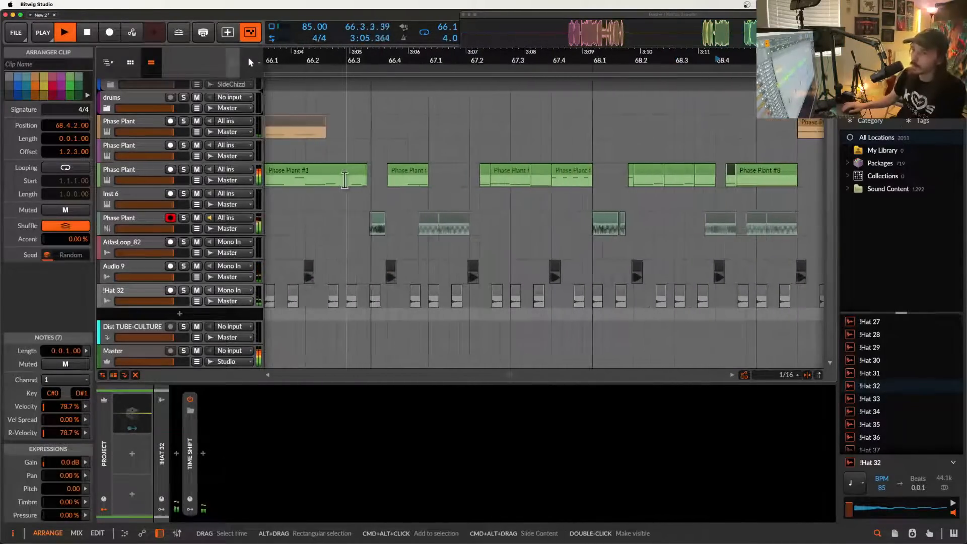
{"action": "scroll", "coordinate": [344, 180], "scroll_direction": "left", "scroll_amount": 1}
{"action": "scroll", "coordinate": [348, 180], "scroll_direction": "down", "scroll_amount": 1}
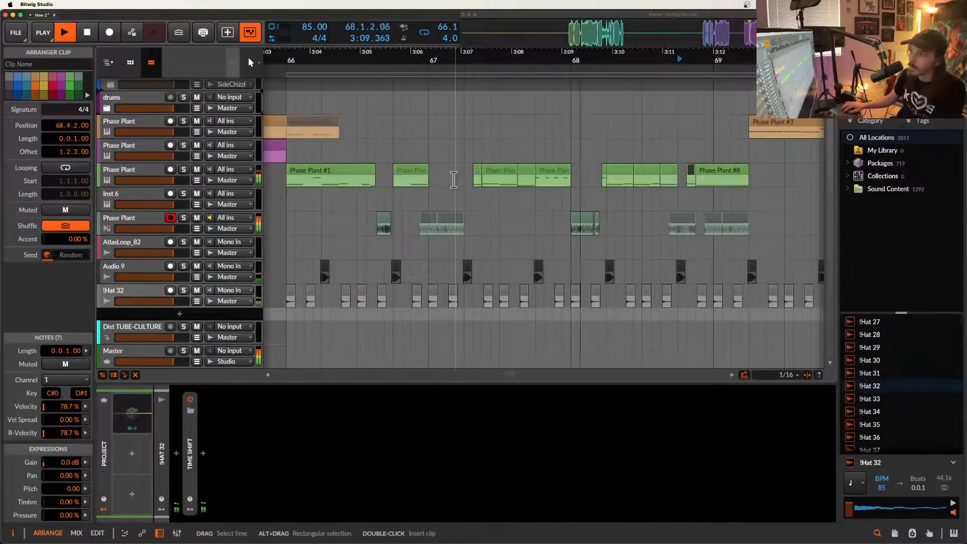
Stop playback and move all the leftover clips after bar 70 ten bars further along, to start at bar 80.
{"action": "scroll", "coordinate": [573, 183], "scroll_direction": "down", "scroll_amount": 2}
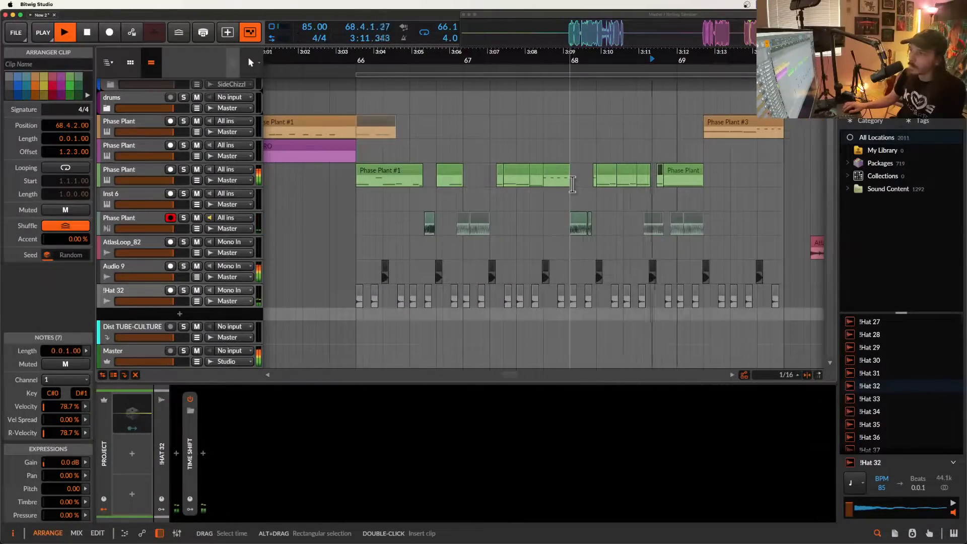
{"action": "scroll", "coordinate": [573, 184], "scroll_direction": "down", "scroll_amount": 2}
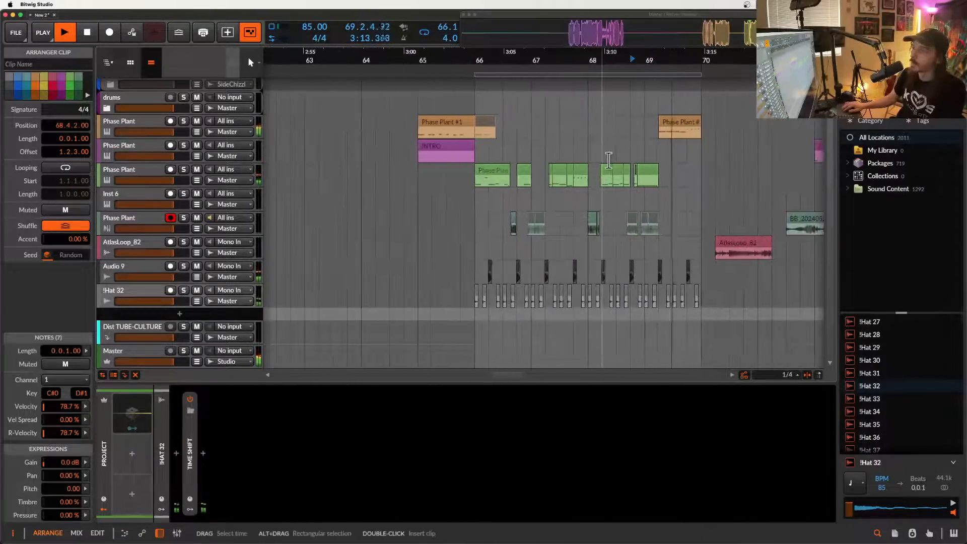
{"action": "scroll", "coordinate": [484, 167], "scroll_direction": "down", "scroll_amount": 1}
{"action": "key", "text": "space"}
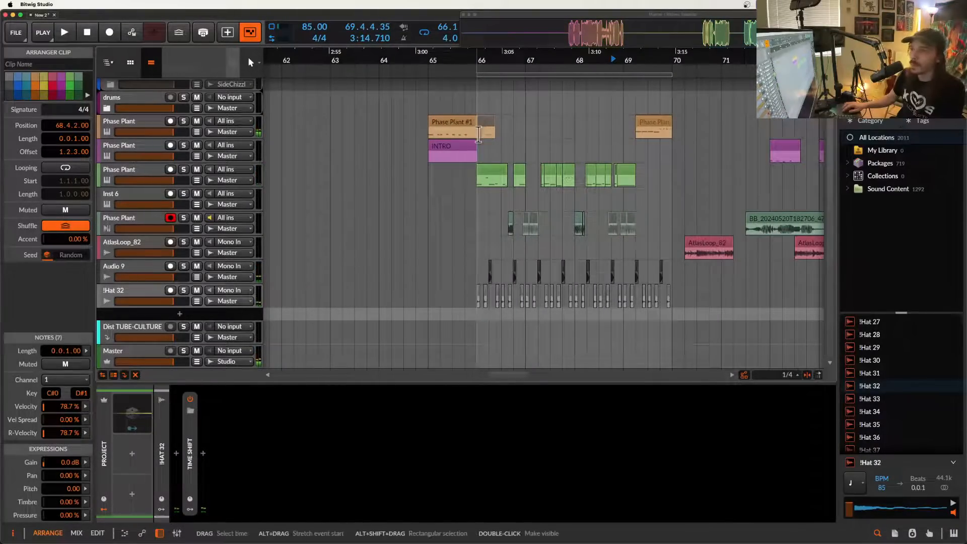
{"action": "scroll", "coordinate": [485, 135], "scroll_direction": "down", "scroll_amount": 5}
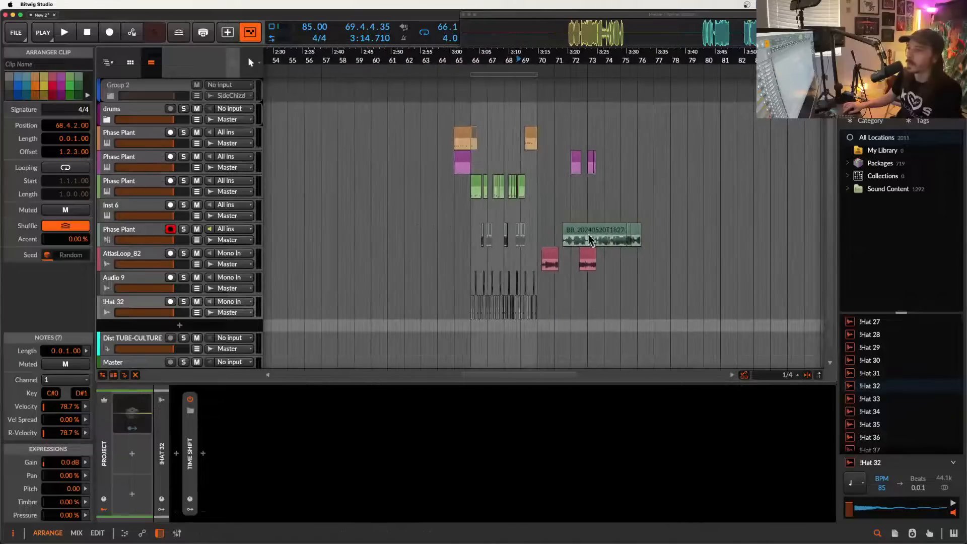
{"action": "left_click_drag", "start_coordinate": [536, 168], "coordinate": [718, 337]}
{"action": "left_click_drag", "start_coordinate": [590, 245], "coordinate": [753, 235]}
Add an instrument track and place a copy of the green Phase Plant phrase from bars 66–69 on Inst 6 at 70.1.1.00.
{"action": "left_click_drag", "start_coordinate": [470, 186], "coordinate": [535, 189]}
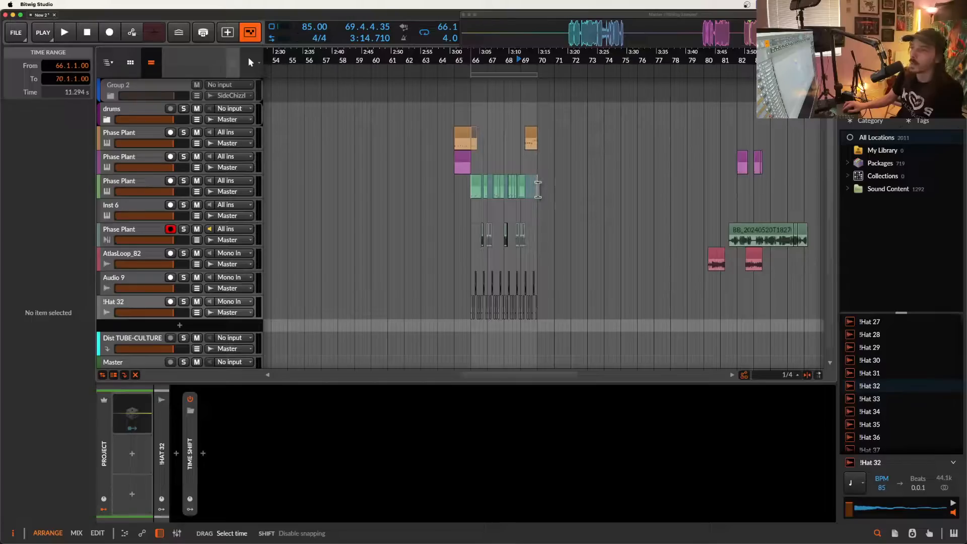
{"action": "key", "text": "super+d"}
{"action": "left_click", "coordinate": [154, 189]}
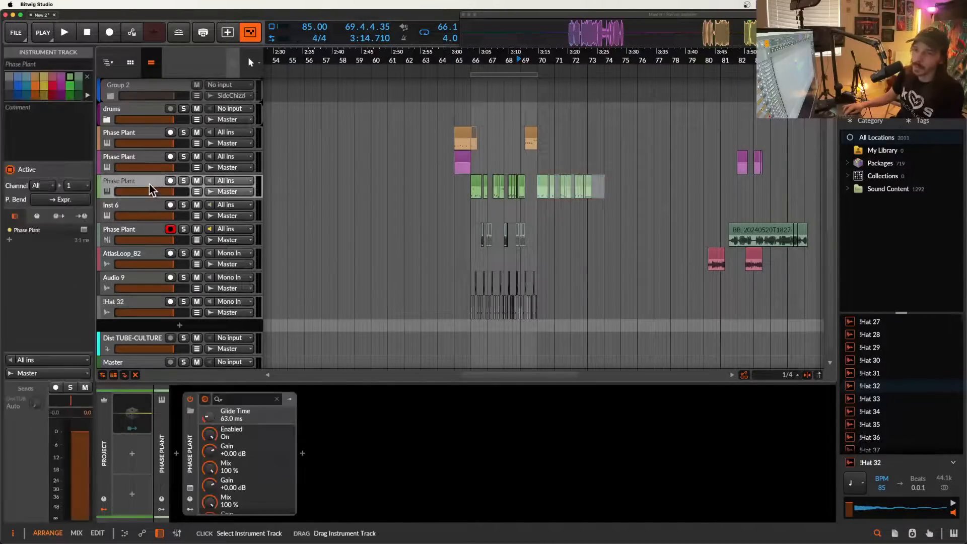
{"action": "key", "text": "super+t"}
{"action": "left_click", "coordinate": [546, 184]}
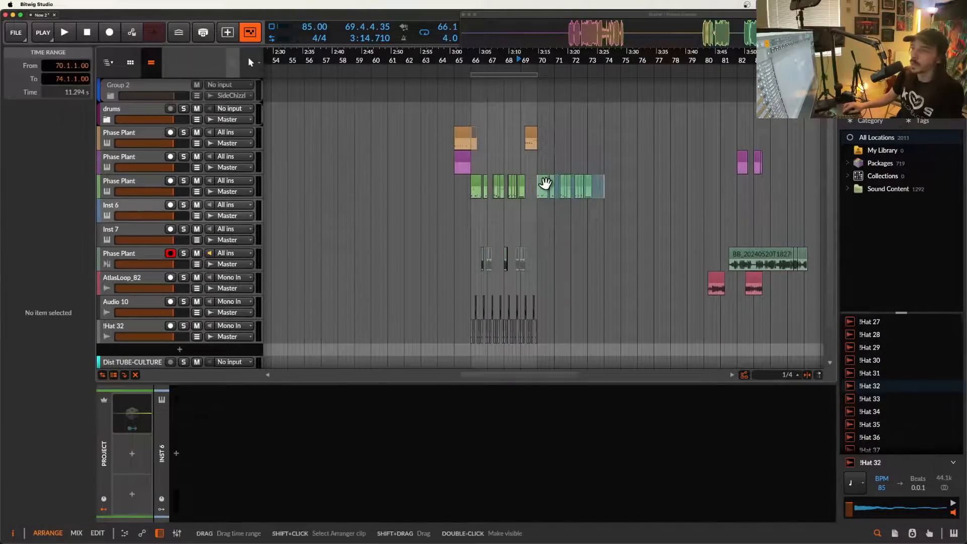
{"action": "left_click_drag", "start_coordinate": [544, 180], "coordinate": [544, 204]}
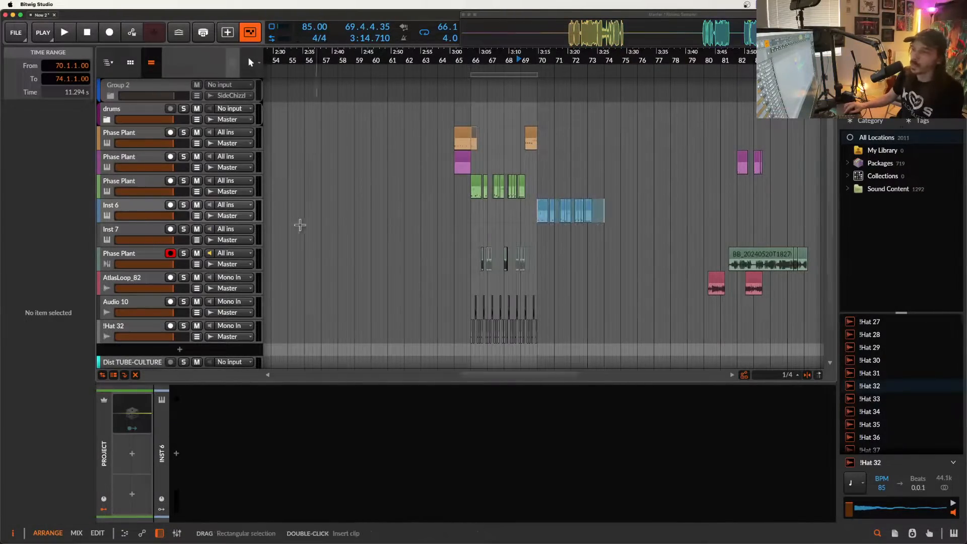
Insert the Phase Plant synth on the Inst 6 track.
{"action": "left_click", "coordinate": [124, 216]}
{"action": "left_click", "coordinate": [177, 452]}
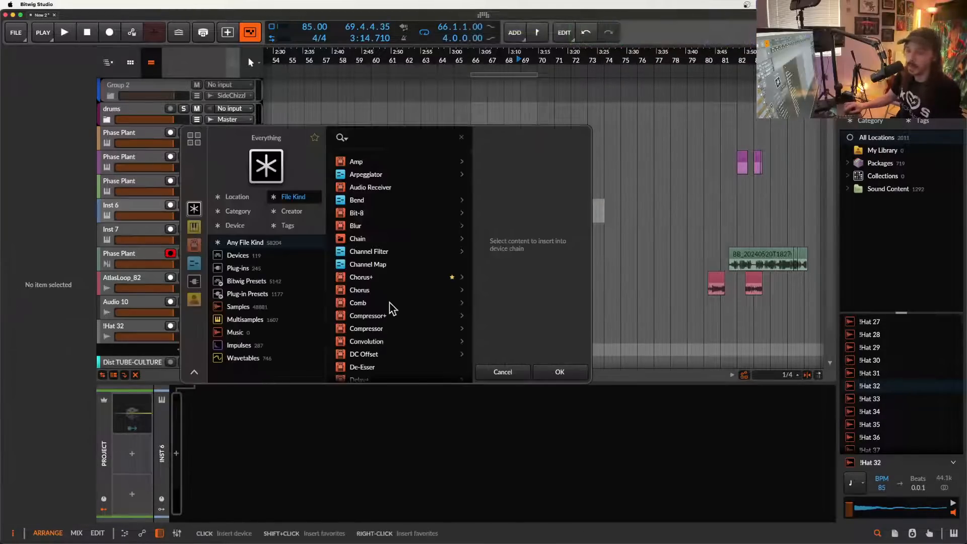
{"action": "type", "text": "PHASE"}
{"action": "left_click", "coordinate": [366, 200]}
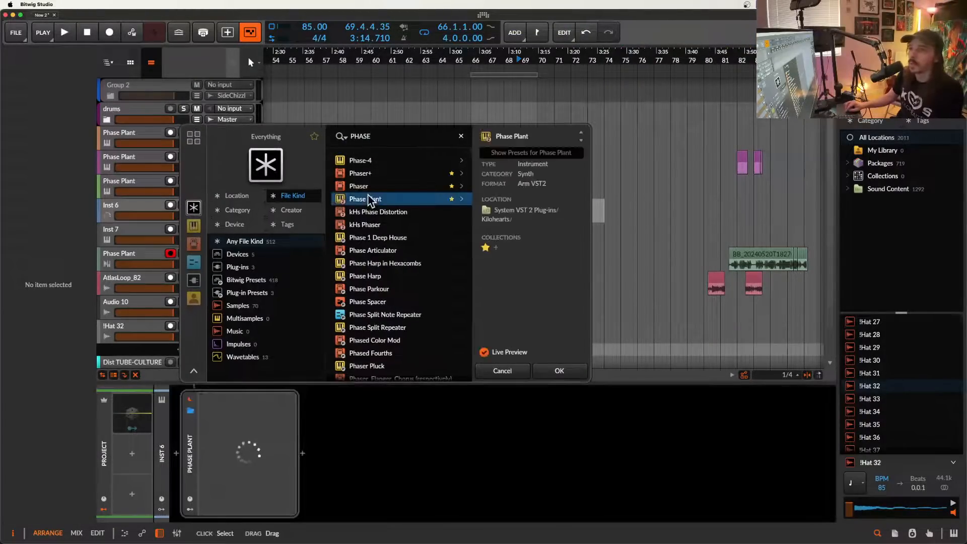
{"action": "left_click", "coordinate": [560, 371]}
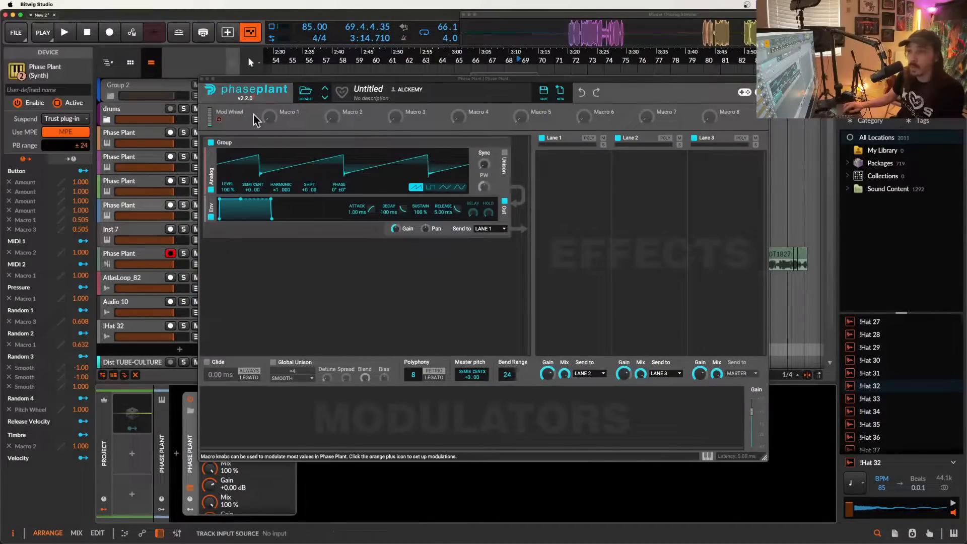
Search the Phase Plant presets for "NOISE", try NOISE SUB, and load the 1.NOISE SUB preset.
{"action": "left_click", "coordinate": [306, 92]}
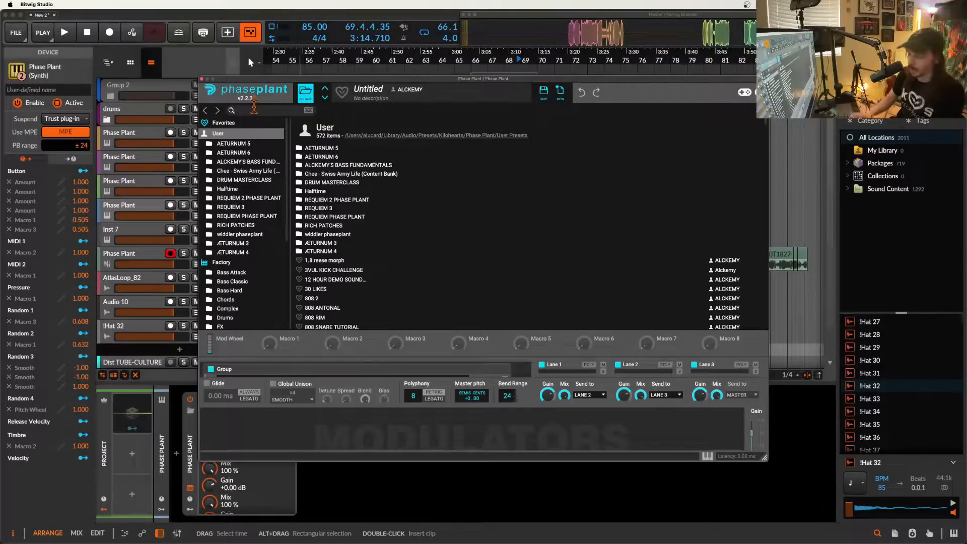
{"action": "left_click", "coordinate": [254, 107]}
{"action": "type", "text": "NOISE"}
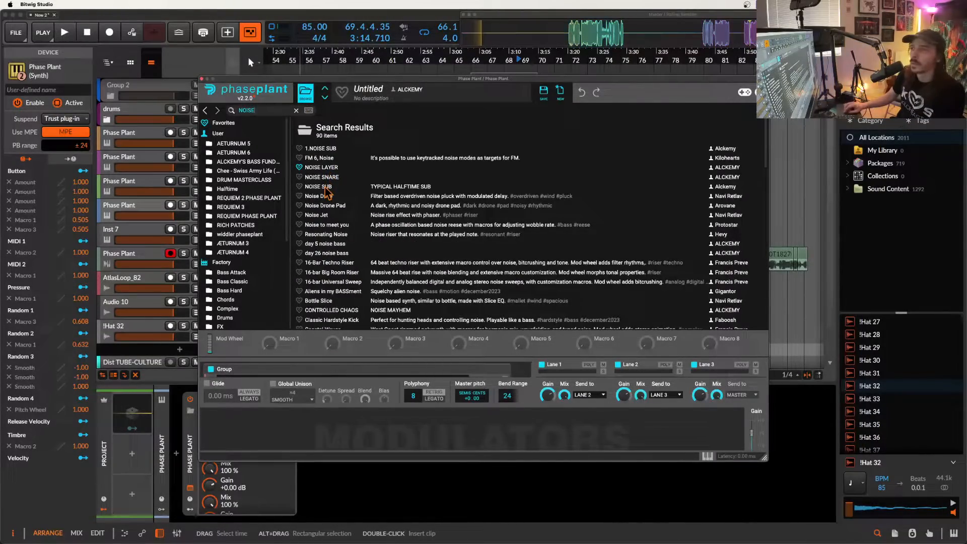
{"action": "left_click", "coordinate": [325, 187]}
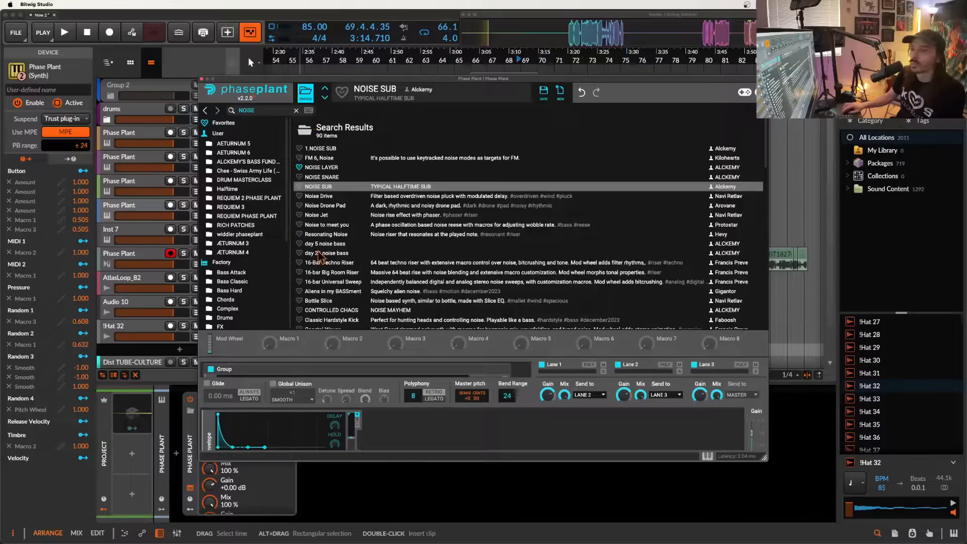
{"action": "scroll", "coordinate": [318, 256], "scroll_direction": "down", "scroll_amount": 5}
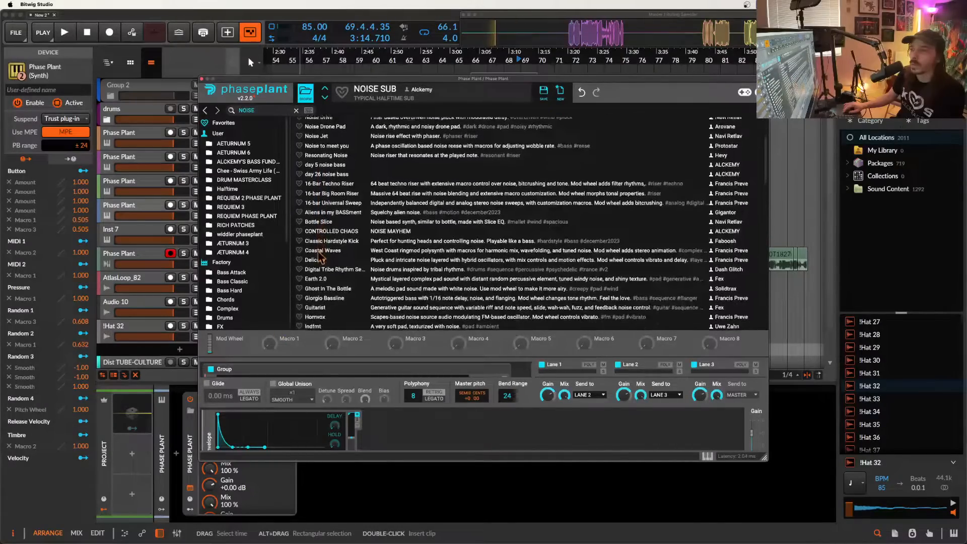
{"action": "scroll", "coordinate": [318, 257], "scroll_direction": "up", "scroll_amount": 5}
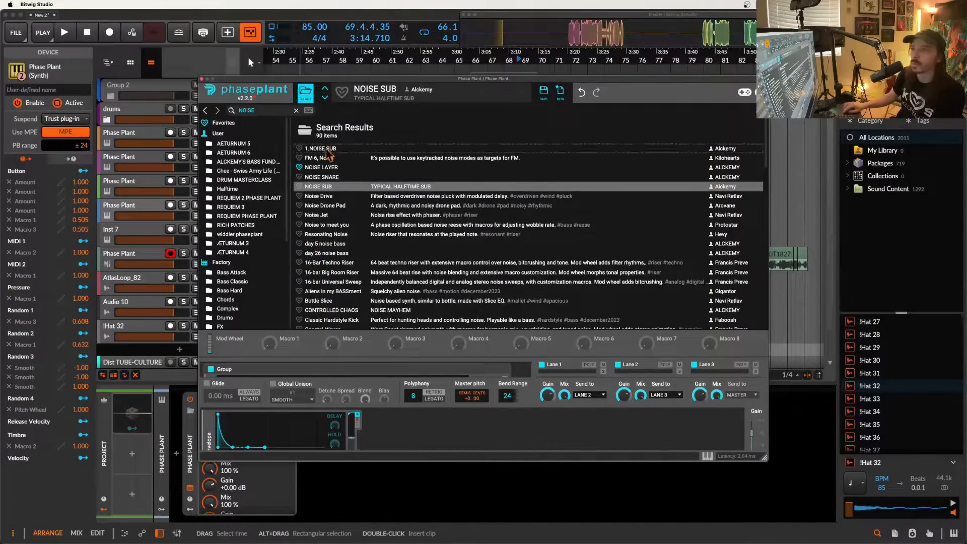
{"action": "left_click", "coordinate": [326, 150]}
{"action": "left_click", "coordinate": [305, 92]}
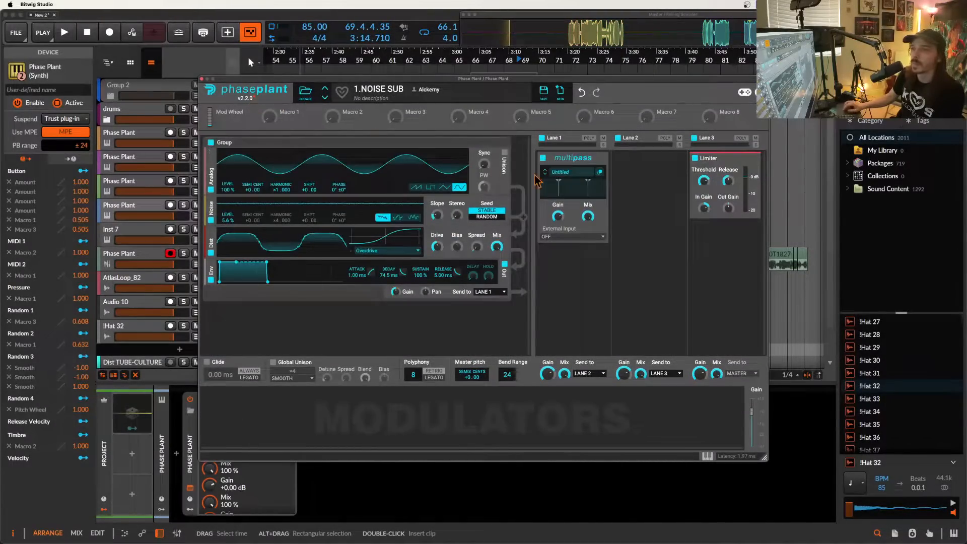
Close the Phase Plant window and extend the loop region from 66.1.1.00 to a length of 7.1.0.00.
{"action": "key", "text": "space"}
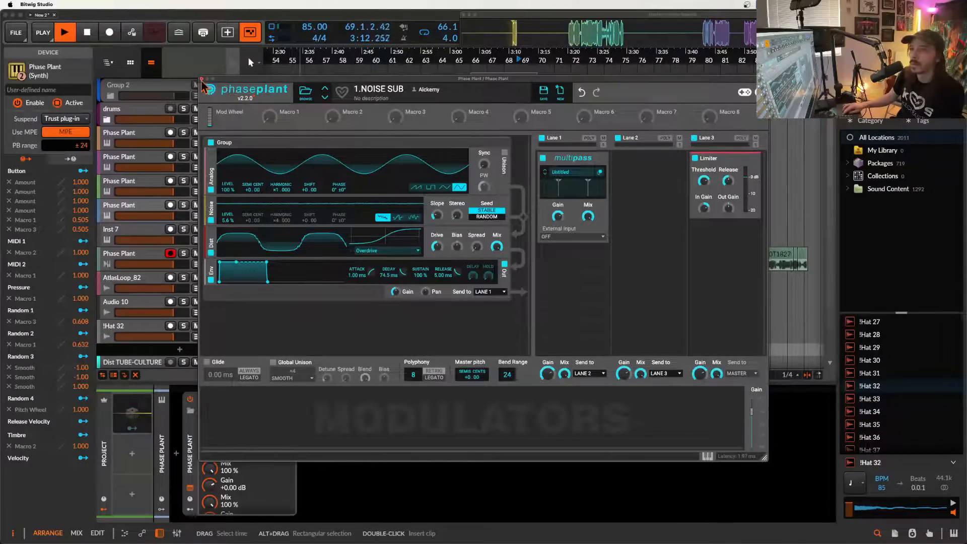
{"action": "left_click", "coordinate": [202, 79]}
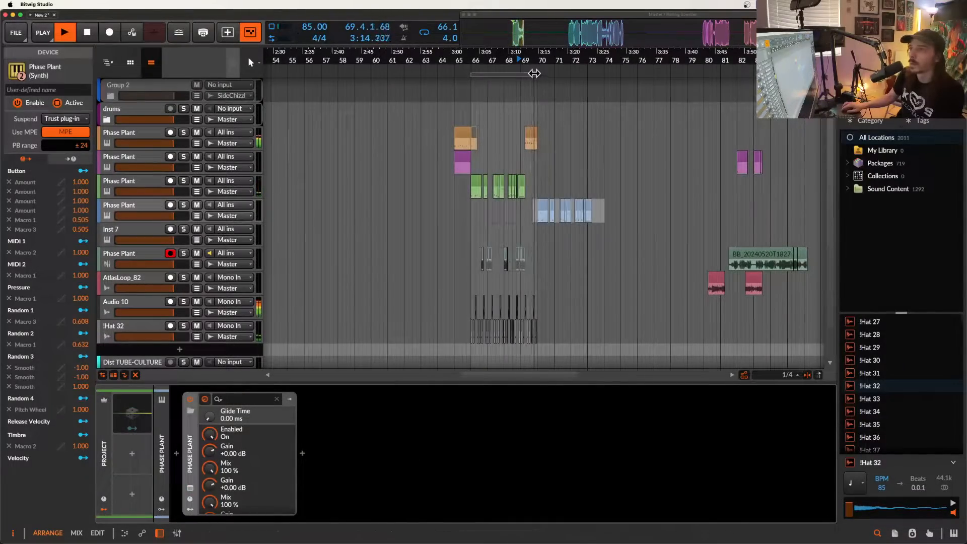
{"action": "key", "text": "space"}
{"action": "left_click_drag", "start_coordinate": [535, 74], "coordinate": [592, 79]}
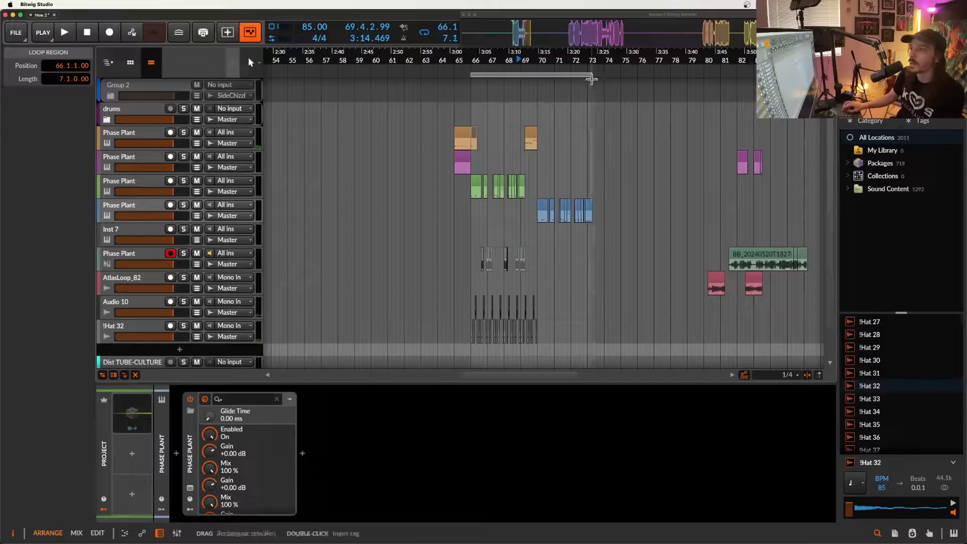
Play the blue Phase Plant track from 70.1.1.00 and listen to the noise sub on its own.
{"action": "left_click", "coordinate": [543, 218]}
{"action": "scroll", "coordinate": [544, 217], "scroll_direction": "up", "scroll_amount": 4}
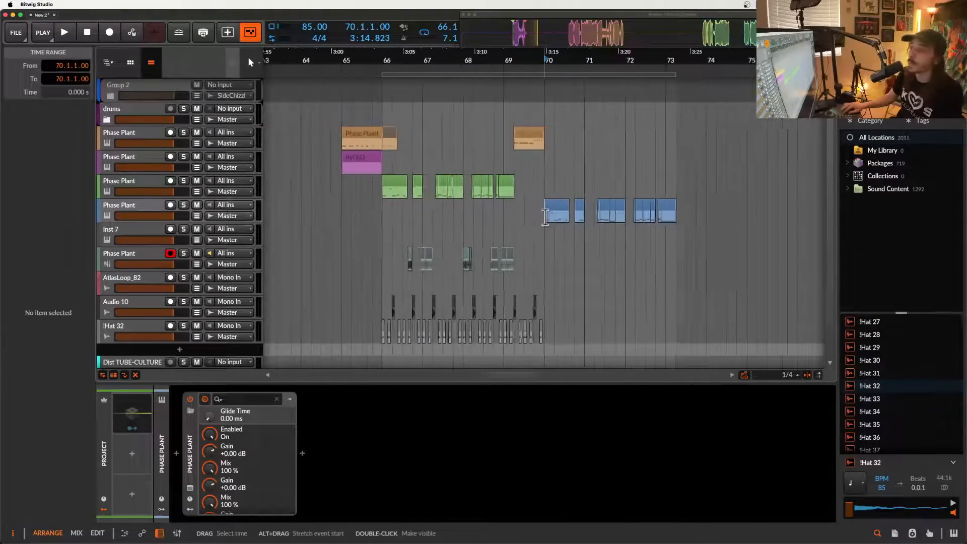
{"action": "scroll", "coordinate": [545, 218], "scroll_direction": "up", "scroll_amount": 5}
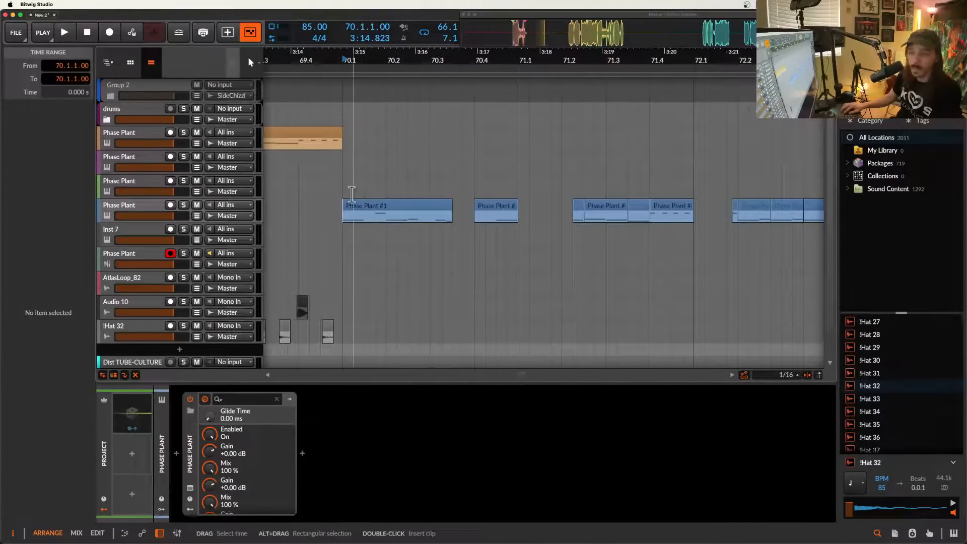
{"action": "key", "text": "space"}
{"action": "left_click", "coordinate": [116, 211]}
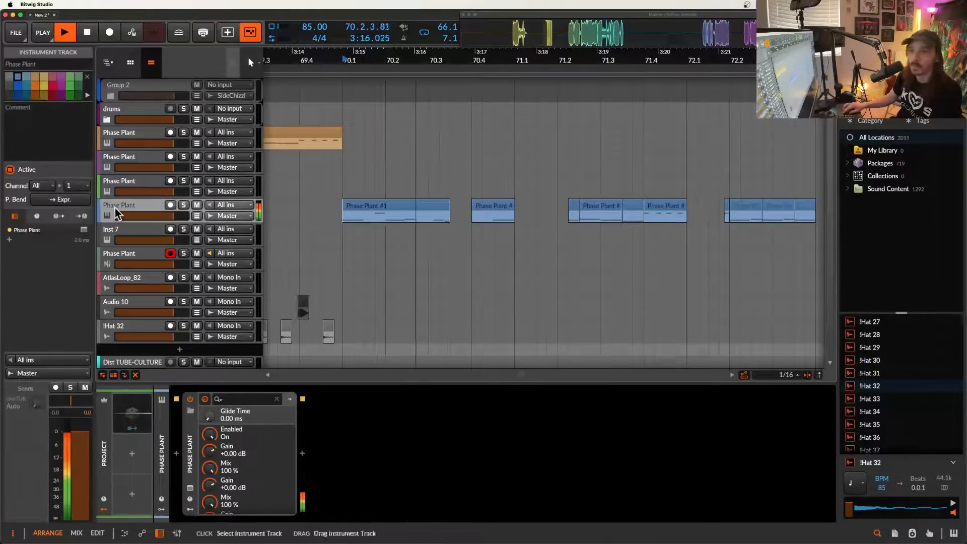
{"action": "left_click", "coordinate": [190, 453]}
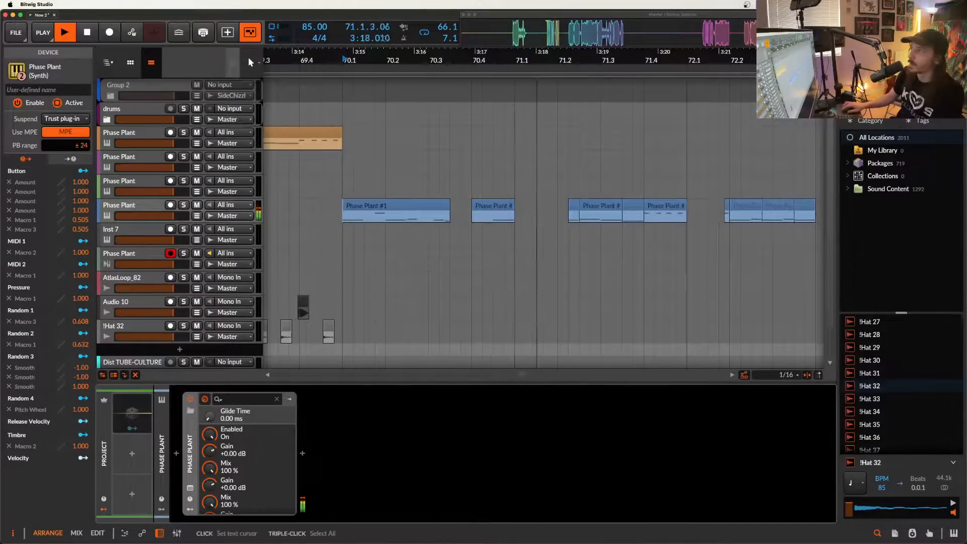
{"action": "left_click", "coordinate": [141, 208]}
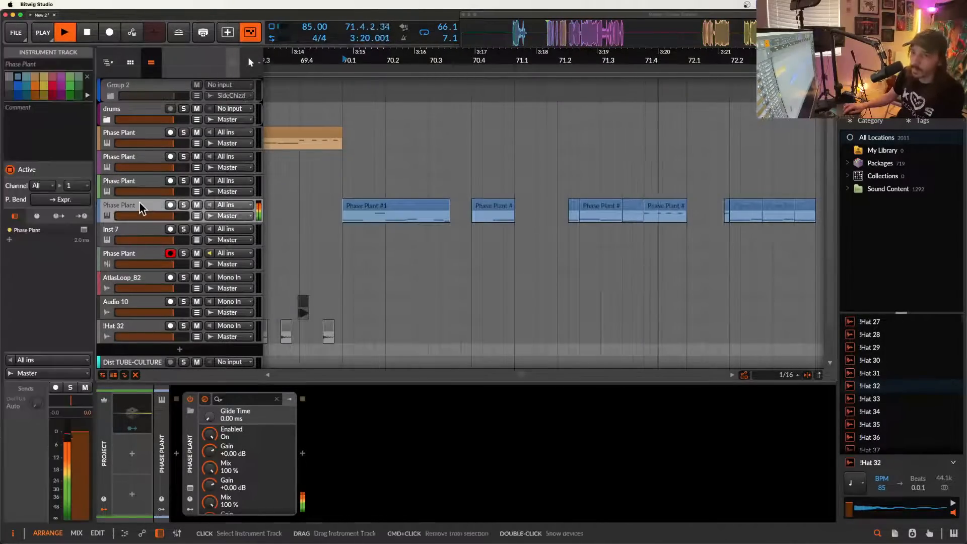
Insert the Fuse Compressor effect after Phase Plant on the blue sub track.
{"action": "left_click", "coordinate": [293, 453]}
{"action": "left_click", "coordinate": [302, 453]}
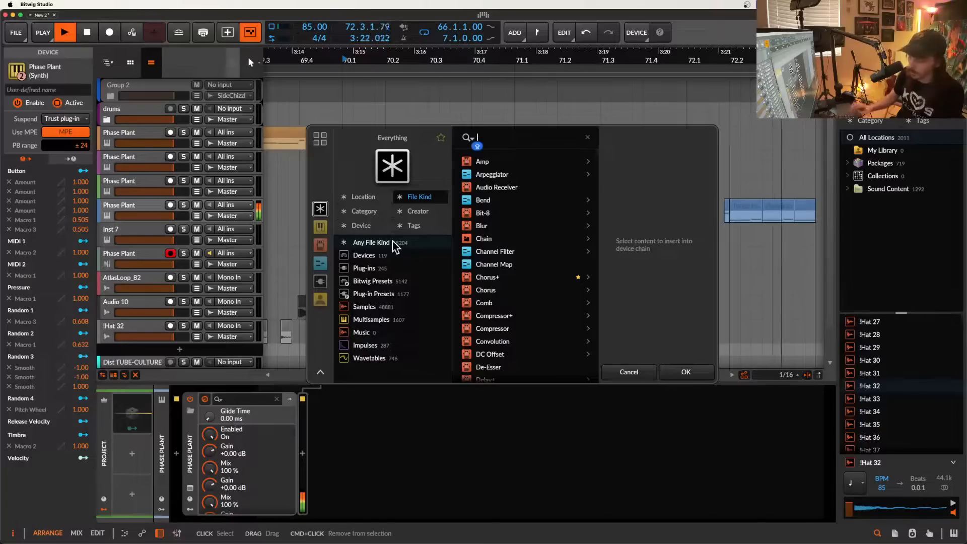
{"action": "type", "text": "FUSE"}
{"action": "left_click", "coordinate": [497, 160]}
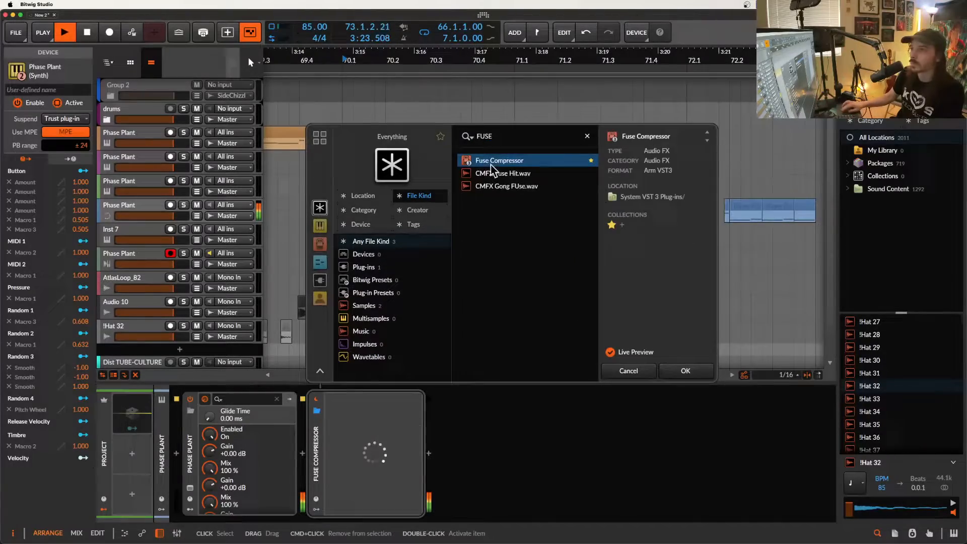
{"action": "left_click", "coordinate": [690, 373]}
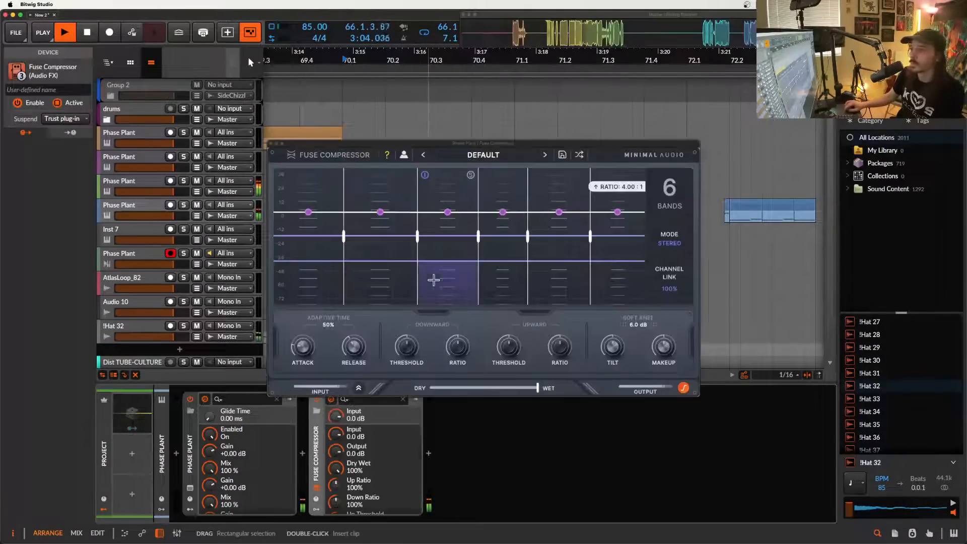
Set Fuse Compressor's release to 555 ms, upward ratio to 145% and downward ratio to 134%, and close its window.
{"action": "left_click_drag", "start_coordinate": [623, 346], "coordinate": [562, 323]}
{"action": "double_click", "coordinate": [611, 346]}
{"action": "left_click_drag", "start_coordinate": [507, 347], "coordinate": [355, 306]}
{"action": "left_click", "coordinate": [271, 144]}
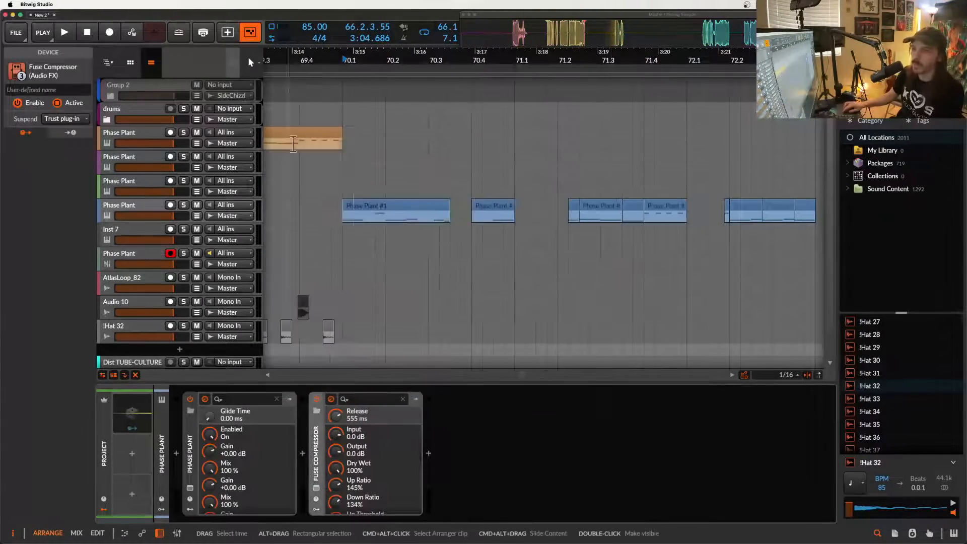
Look over the arrangement from bar 65 to bar 73, comparing the drum pattern with the green and blue Phase Plant phrases.
{"action": "scroll", "coordinate": [441, 190], "scroll_direction": "down", "scroll_amount": 8}
{"action": "scroll", "coordinate": [405, 222], "scroll_direction": "up", "scroll_amount": 6}
{"action": "scroll", "coordinate": [405, 222], "scroll_direction": "left", "scroll_amount": 3}
{"action": "scroll", "coordinate": [405, 222], "scroll_direction": "down", "scroll_amount": 1}
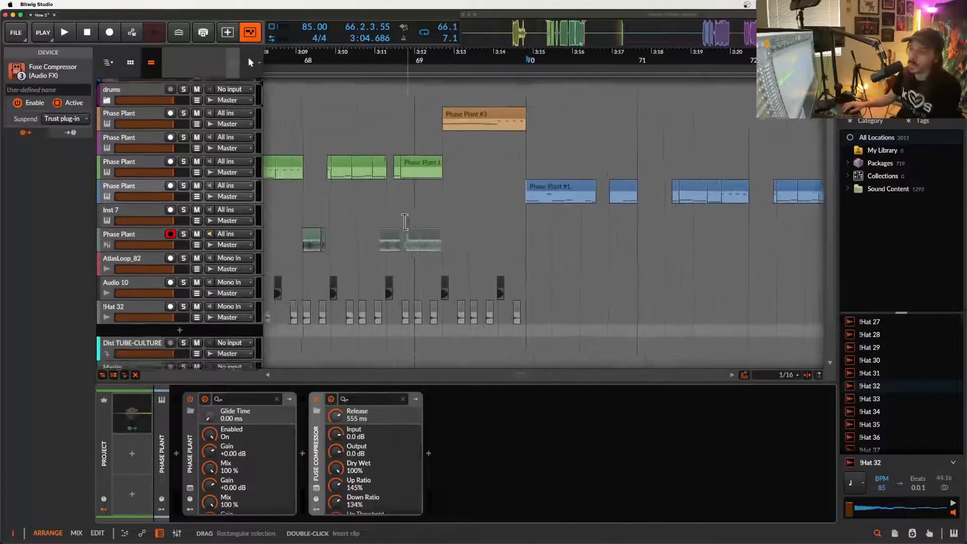
{"action": "scroll", "coordinate": [520, 262], "scroll_direction": "down", "scroll_amount": 5}
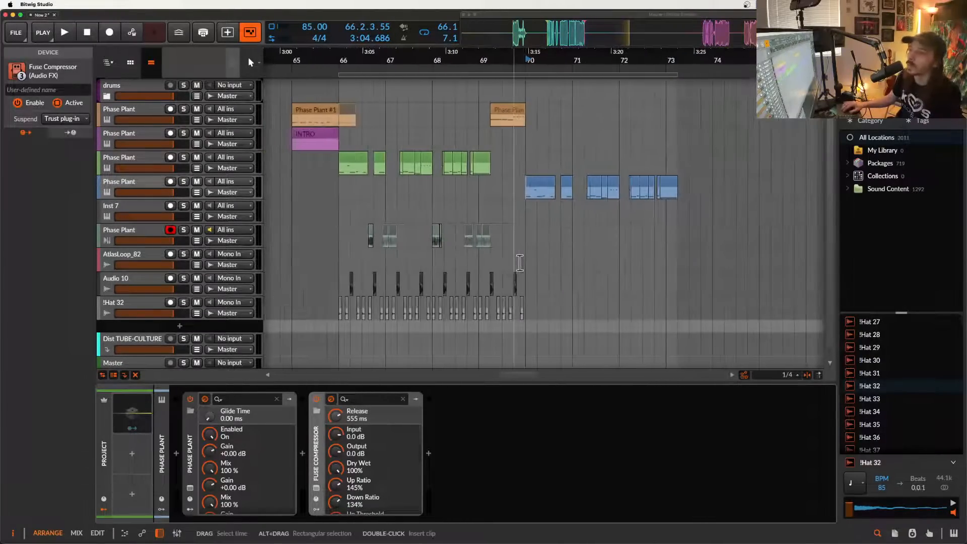
{"action": "left_click_drag", "start_coordinate": [339, 310], "coordinate": [525, 309]}
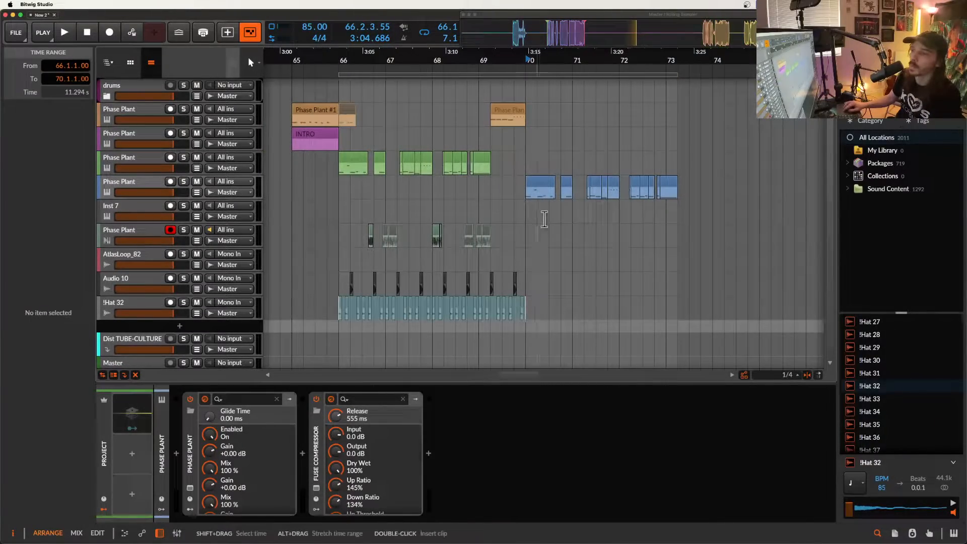
{"action": "left_click", "coordinate": [554, 204]}
{"action": "scroll", "coordinate": [535, 194], "scroll_direction": "down", "scroll_amount": 3}
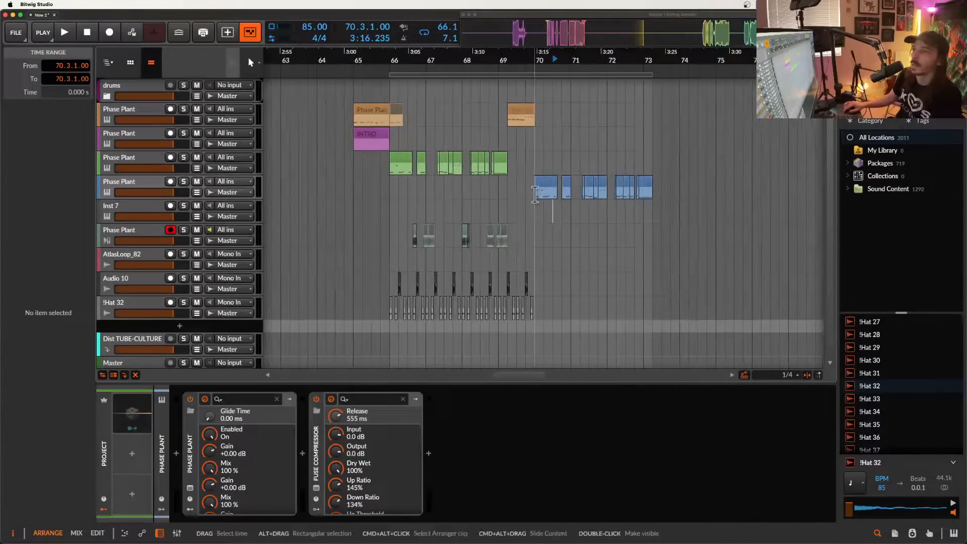
{"action": "scroll", "coordinate": [544, 121], "scroll_direction": "down", "scroll_amount": 2}
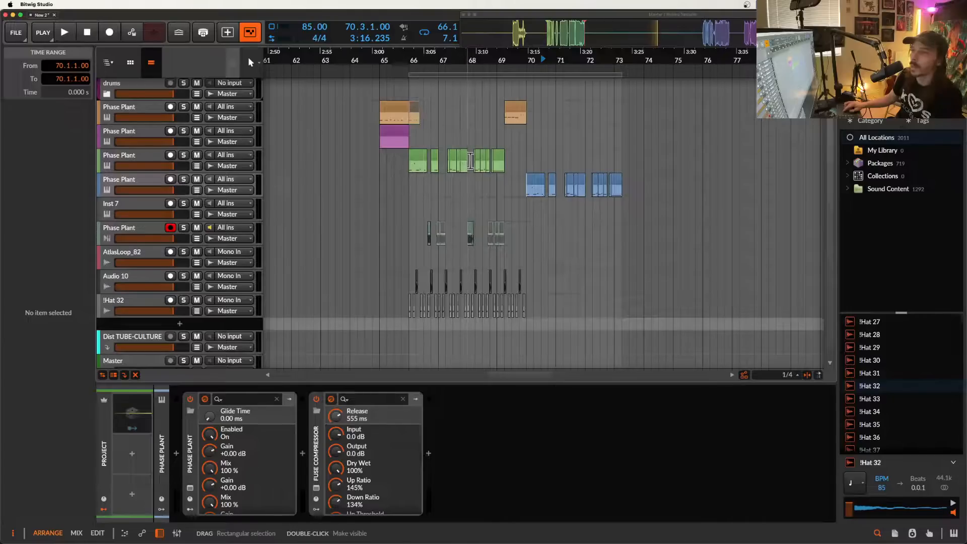
Examine the orange clip at bar 65, then the first green Phase Plant clip and the audio slice in bar 66.
{"action": "scroll", "coordinate": [392, 106], "scroll_direction": "up", "scroll_amount": 4}
{"action": "left_click", "coordinate": [392, 107]}
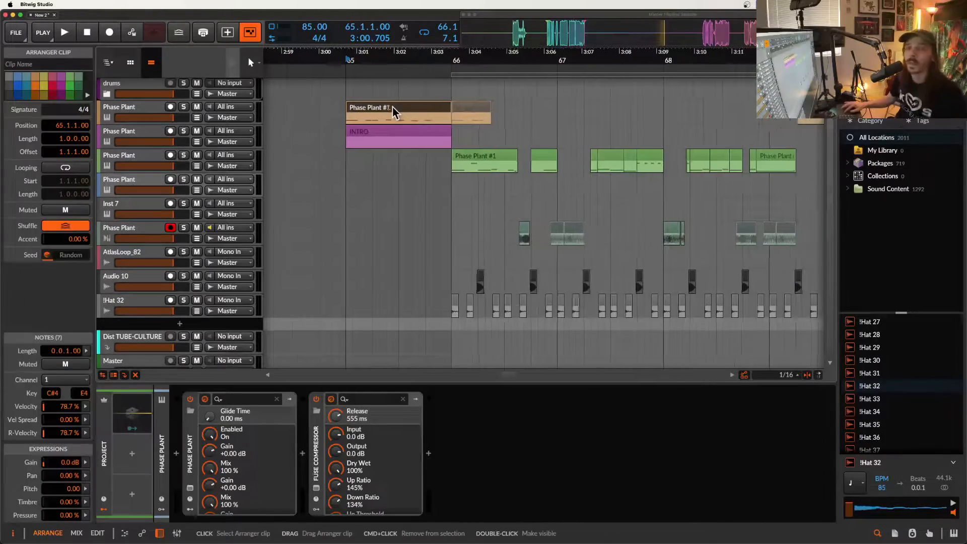
{"action": "scroll", "coordinate": [392, 107], "scroll_direction": "up", "scroll_amount": 3}
{"action": "scroll", "coordinate": [365, 105], "scroll_direction": "down", "scroll_amount": 3}
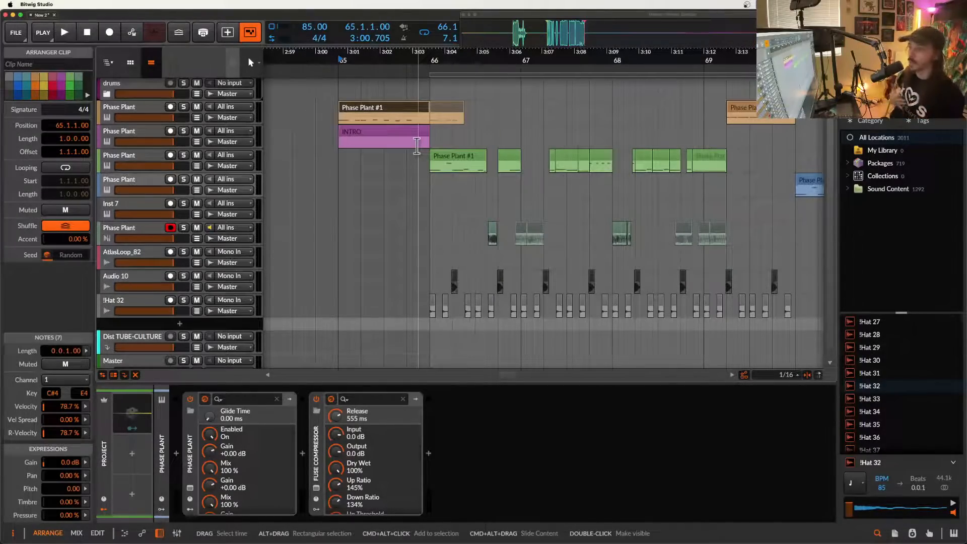
{"action": "scroll", "coordinate": [463, 146], "scroll_direction": "up", "scroll_amount": 5}
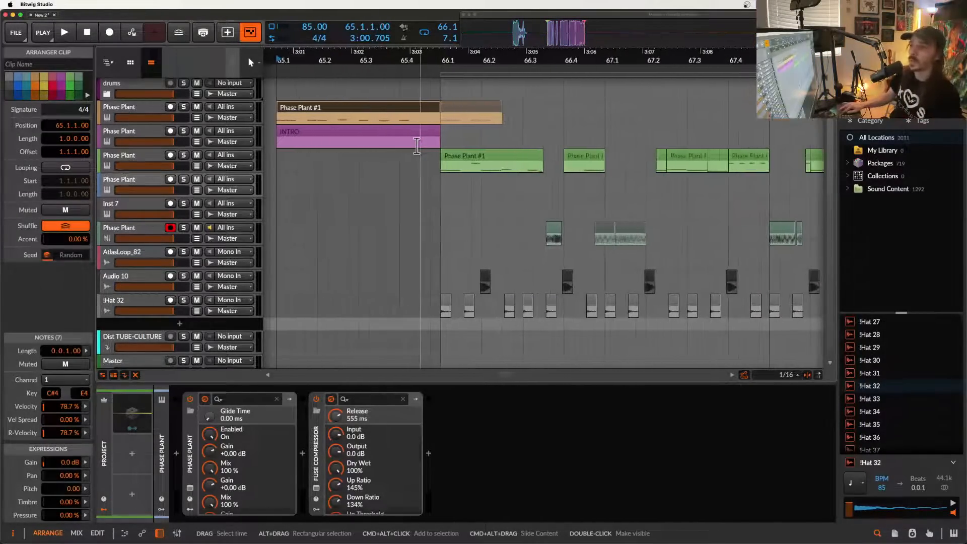
{"action": "left_click", "coordinate": [469, 149]}
{"action": "scroll", "coordinate": [469, 149], "scroll_direction": "up", "scroll_amount": 8}
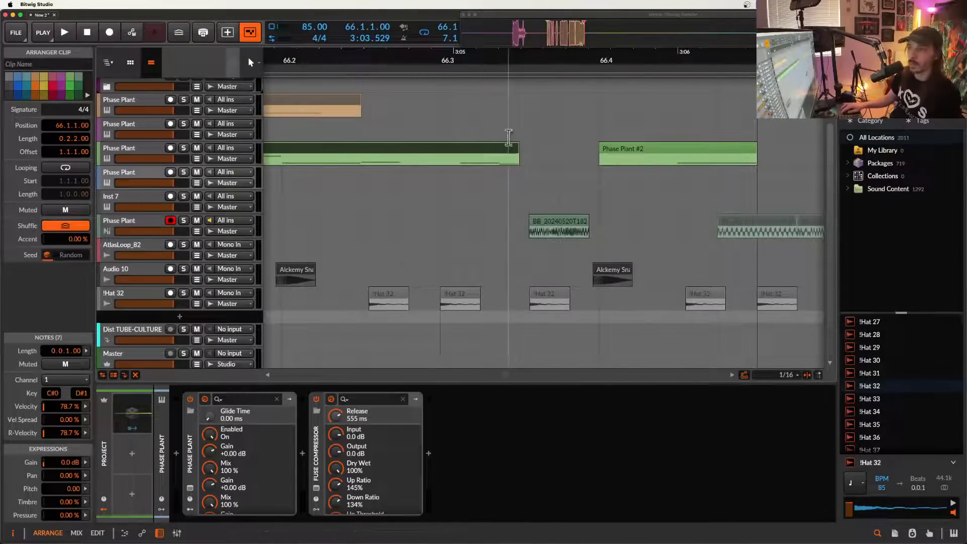
{"action": "left_click", "coordinate": [559, 222]}
{"action": "scroll", "coordinate": [557, 222], "scroll_direction": "down", "scroll_amount": 6}
{"action": "scroll", "coordinate": [455, 161], "scroll_direction": "up", "scroll_amount": 4}
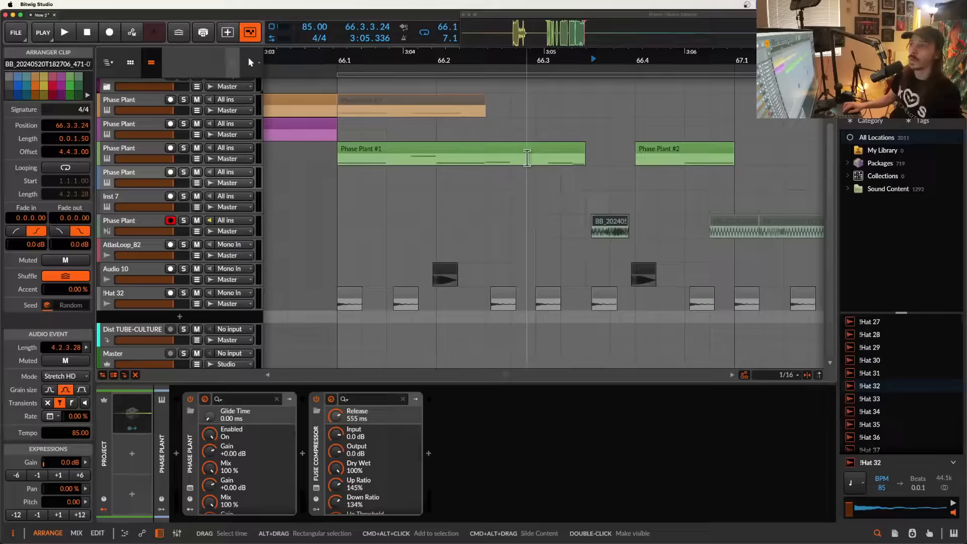
{"action": "scroll", "coordinate": [552, 173], "scroll_direction": "up", "scroll_amount": 2}
{"action": "left_click", "coordinate": [551, 171]}
Review the wider arrangement from bar 65 and select the first two green Phase Plant clips in bar 66.
{"action": "scroll", "coordinate": [535, 169], "scroll_direction": "down", "scroll_amount": 3}
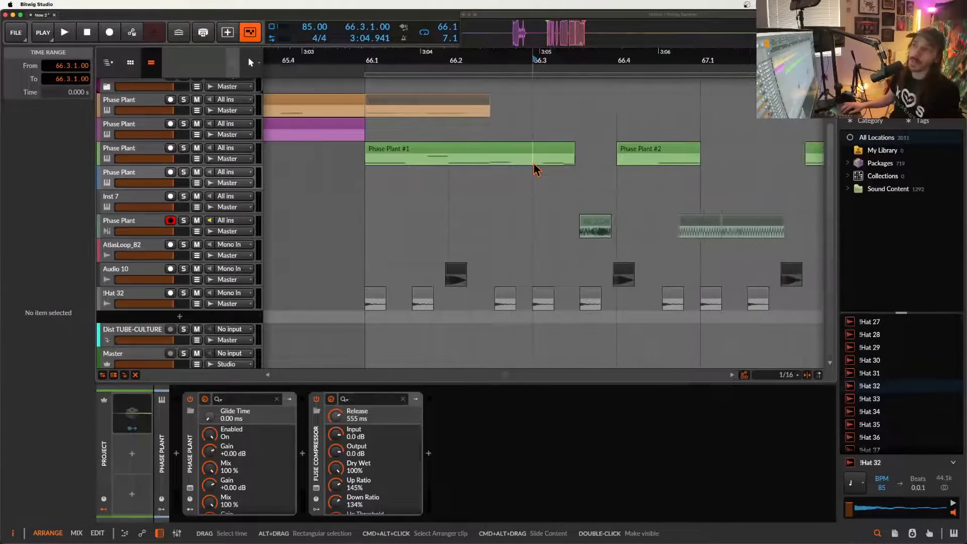
{"action": "scroll", "coordinate": [536, 169], "scroll_direction": "down", "scroll_amount": 1}
{"action": "scroll", "coordinate": [536, 170], "scroll_direction": "down", "scroll_amount": 4}
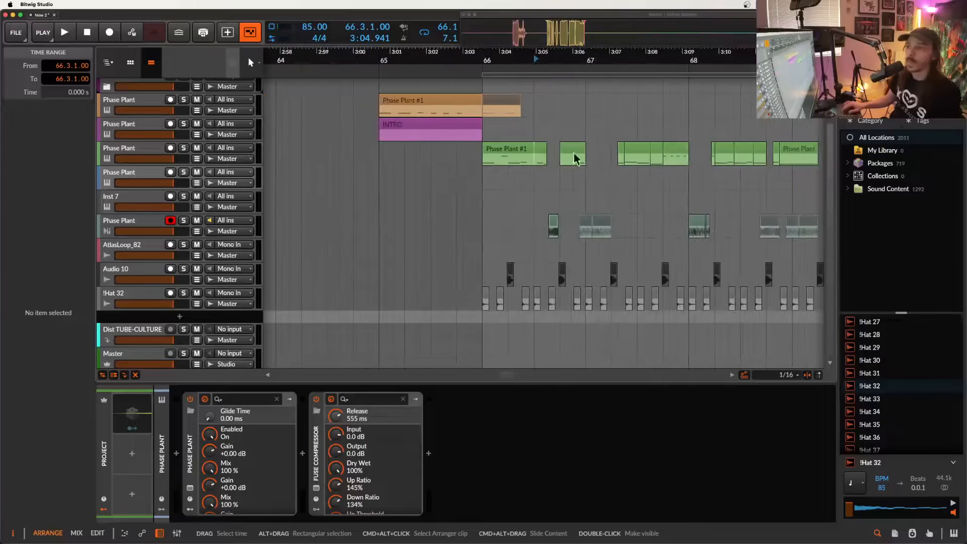
{"action": "scroll", "coordinate": [585, 162], "scroll_direction": "down", "scroll_amount": 2}
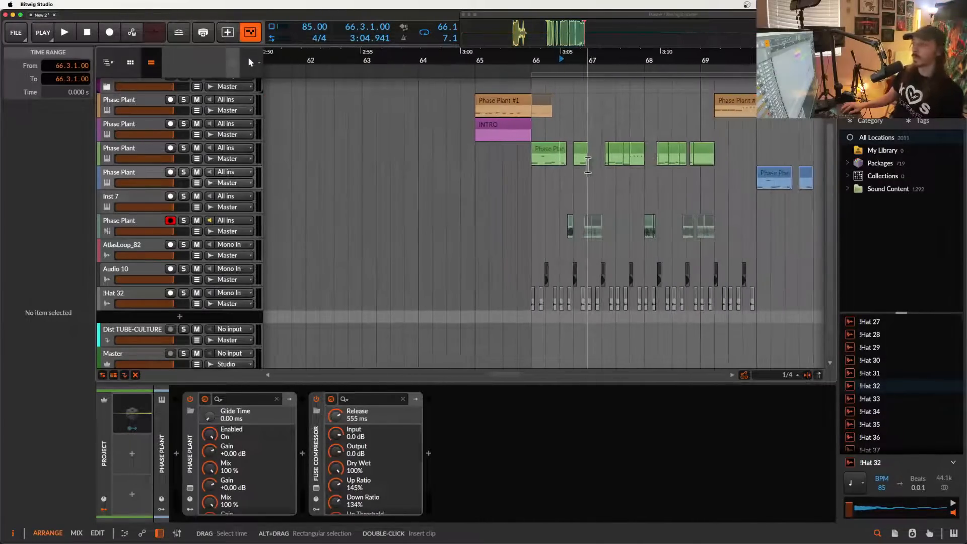
{"action": "left_click", "coordinate": [550, 159]}
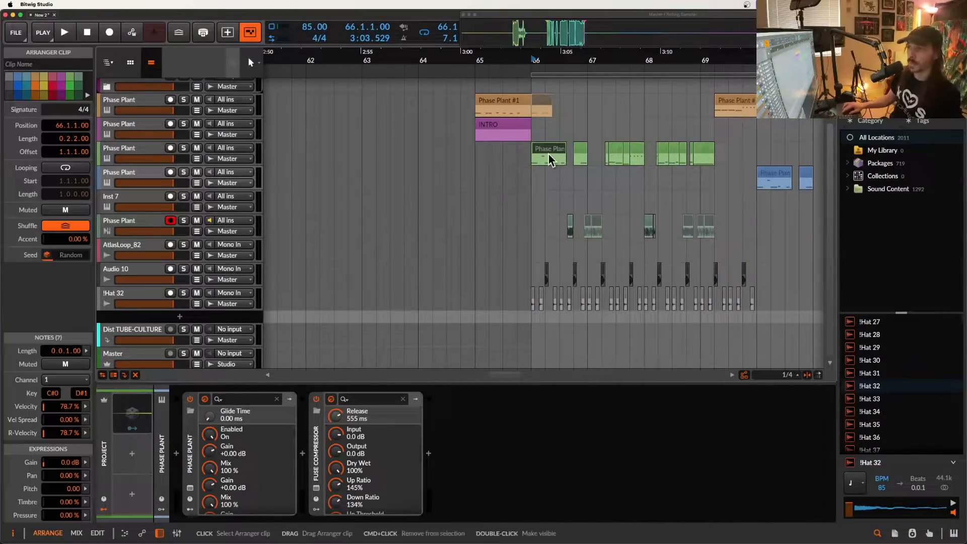
{"action": "left_click", "coordinate": [580, 154], "text": "shift"}
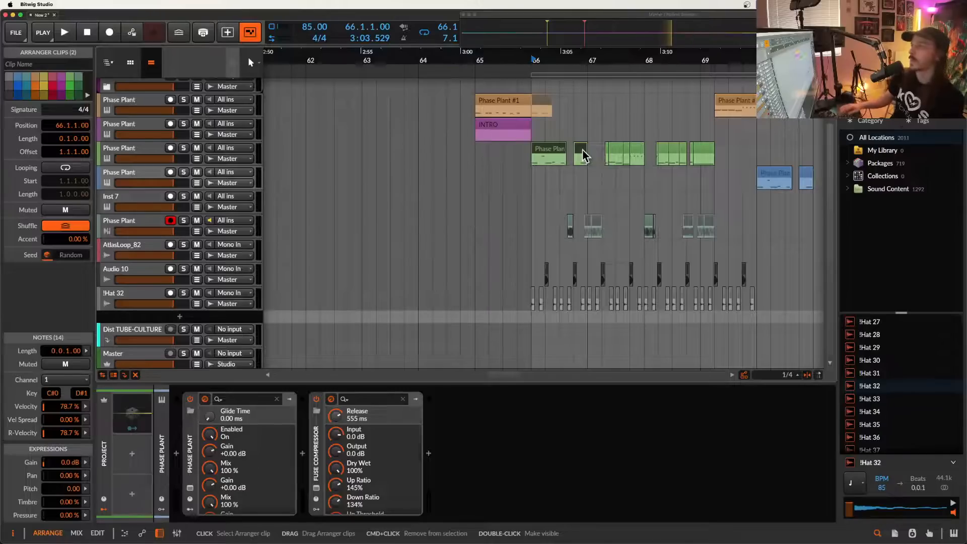
Switch to the Music app, move its window higher on the screen and search the library for "DOPPLE".
{"action": "left_click", "coordinate": [941, 254]}
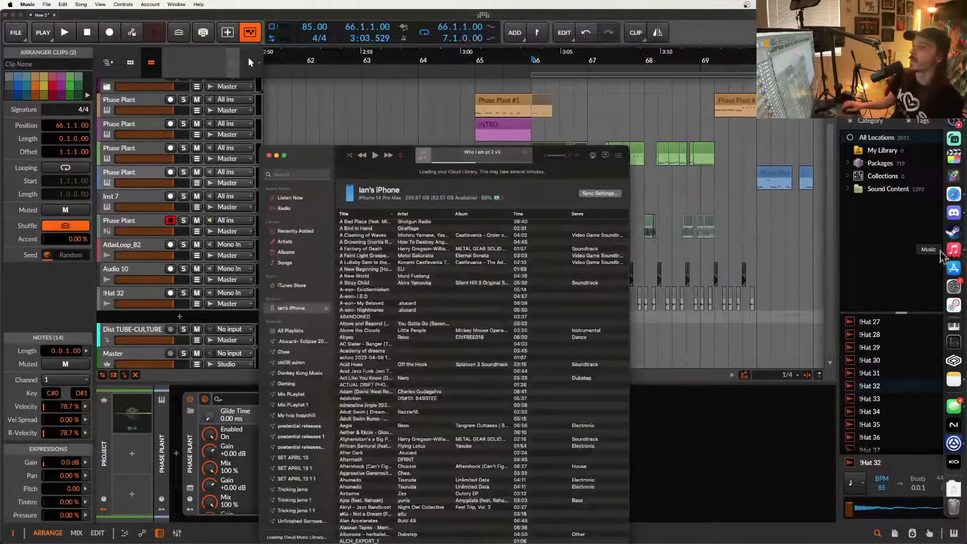
{"action": "left_click_drag", "start_coordinate": [544, 156], "coordinate": [593, 55]}
{"action": "left_click", "coordinate": [350, 74]}
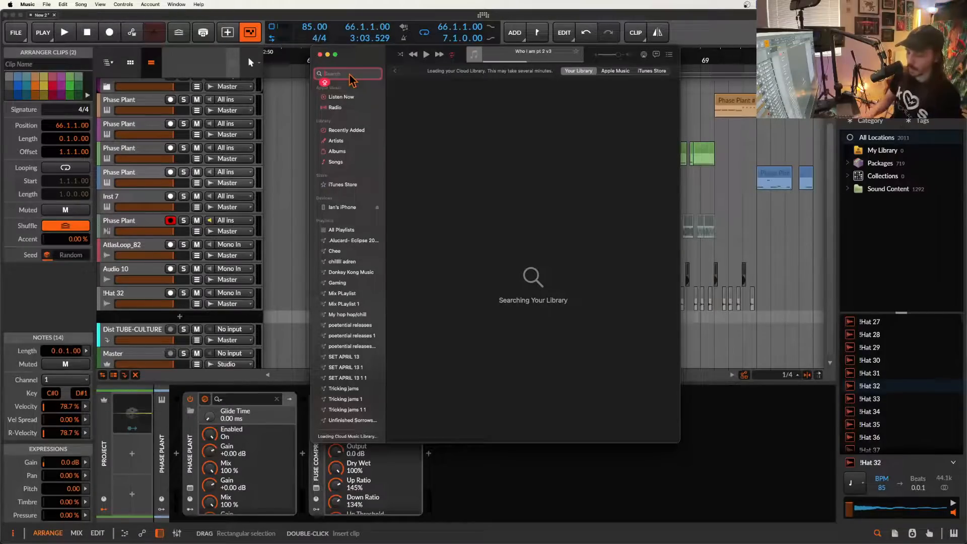
{"action": "type", "text": "DOPPLE"}
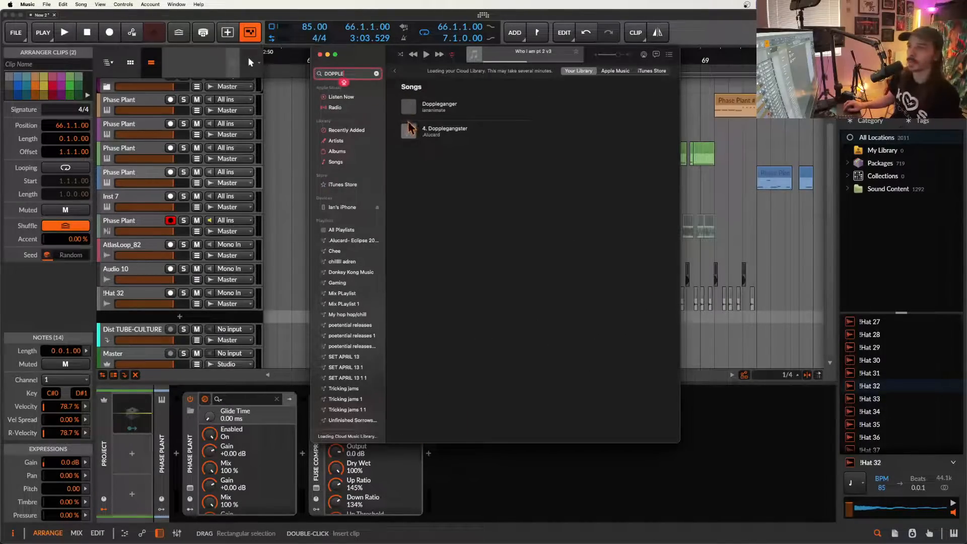
Play the song "4. Dopplegangster" as a reference, pause it and minimize the Music window.
{"action": "left_click", "coordinate": [408, 132]}
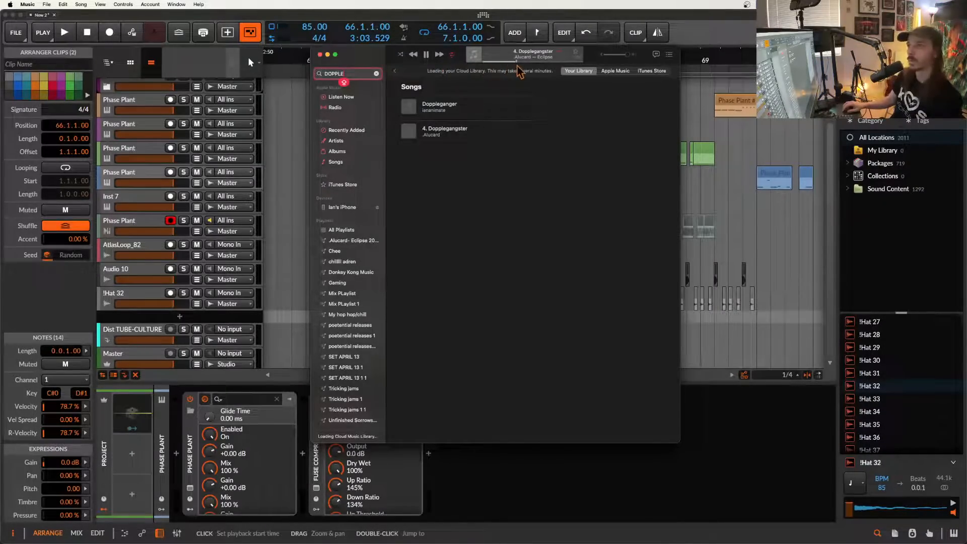
{"action": "left_click", "coordinate": [426, 55]}
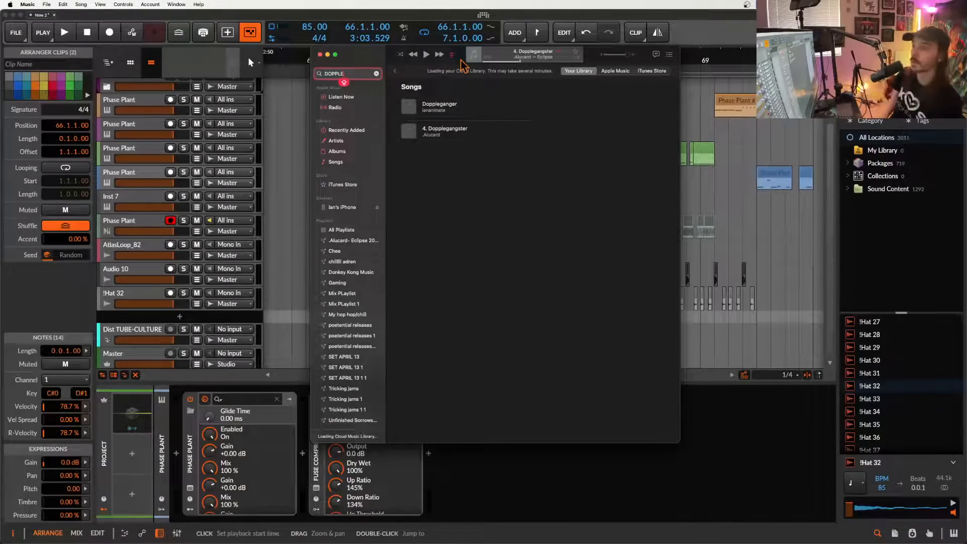
{"action": "left_click", "coordinate": [328, 54]}
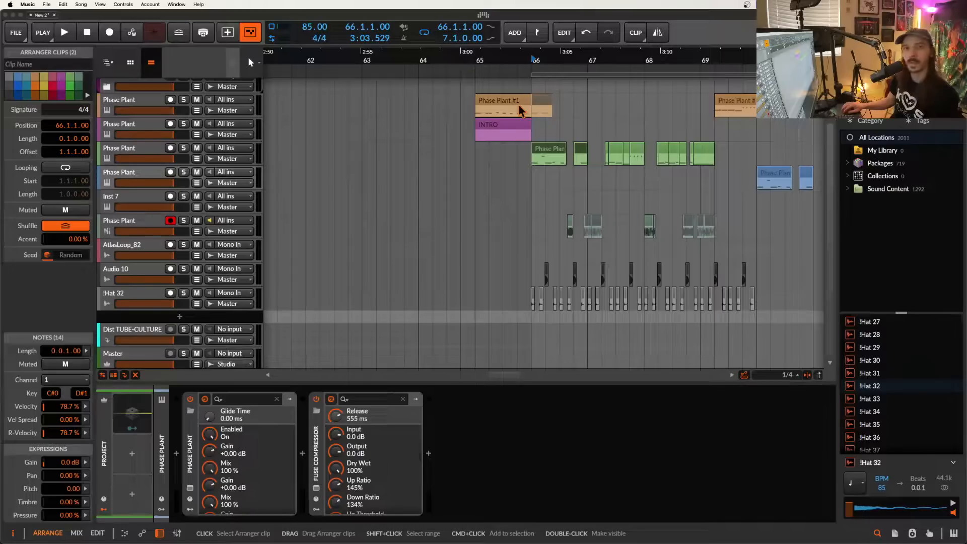